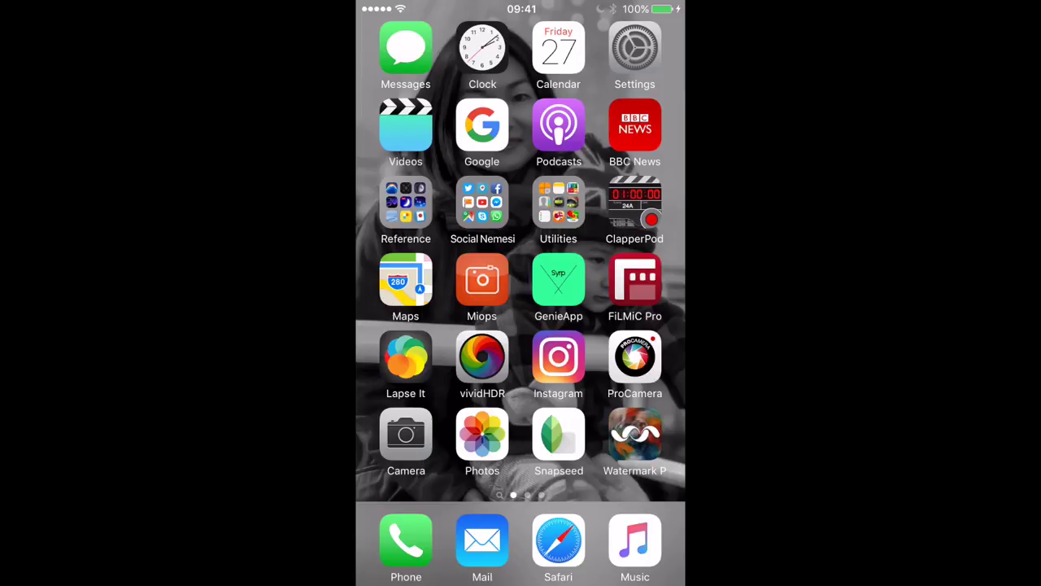
Launch Lapse It and open Settings, showing the 5-second interval and 960-frame limit.
left_click(406, 357)
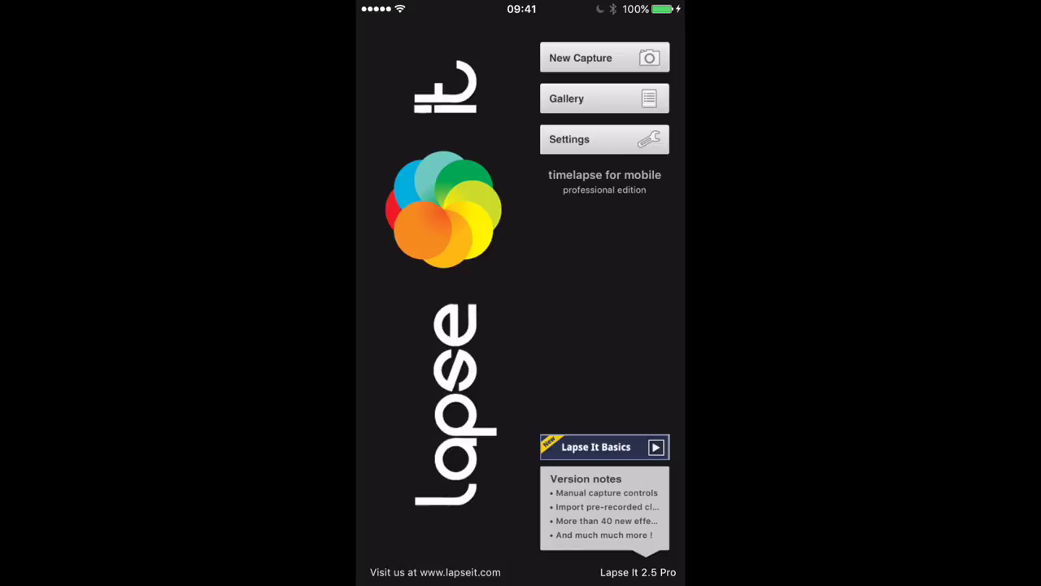
left_click(605, 139)
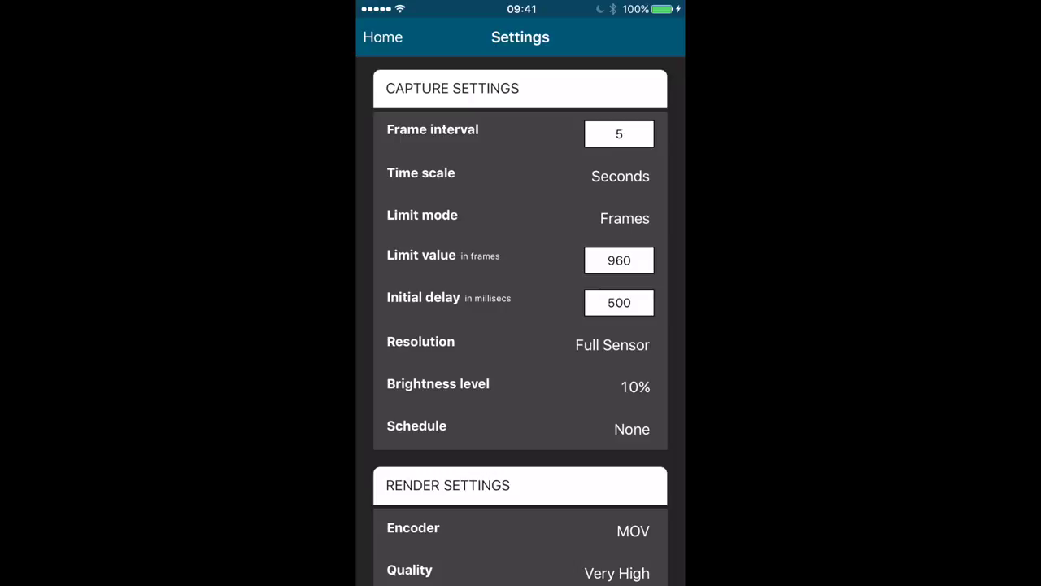
left_click(521, 175)
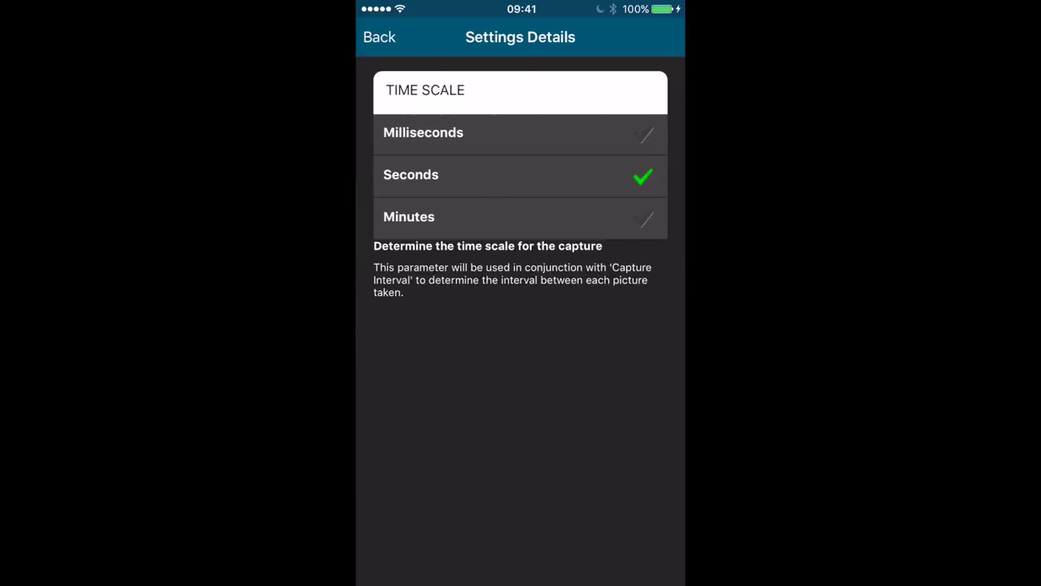
left_click(379, 37)
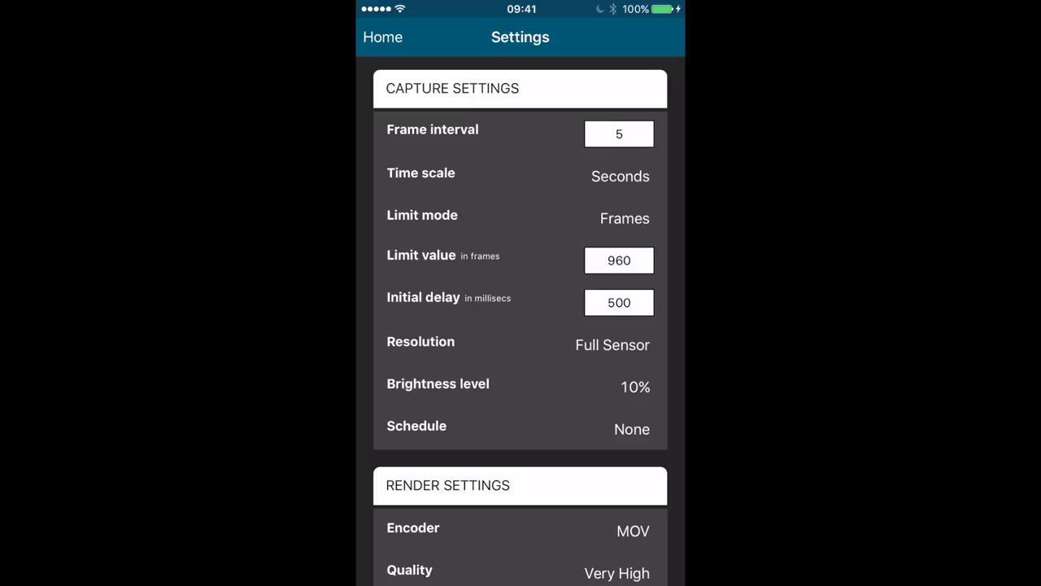
left_click(519, 387)
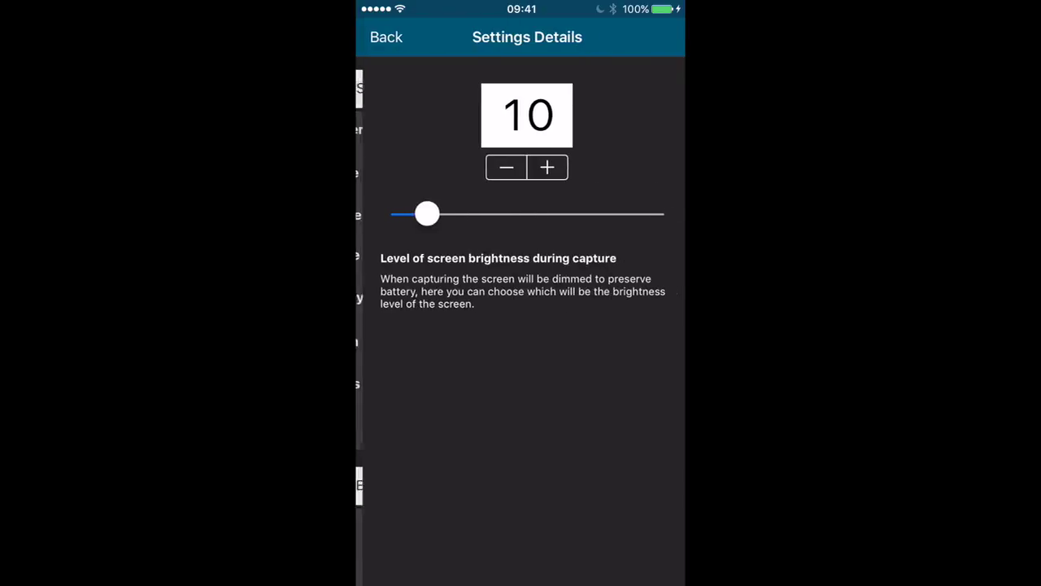
mouse_move(420, 213)
left_mouse_down()
mouse_move(611, 213)
mouse_move(423, 213)
left_mouse_up()
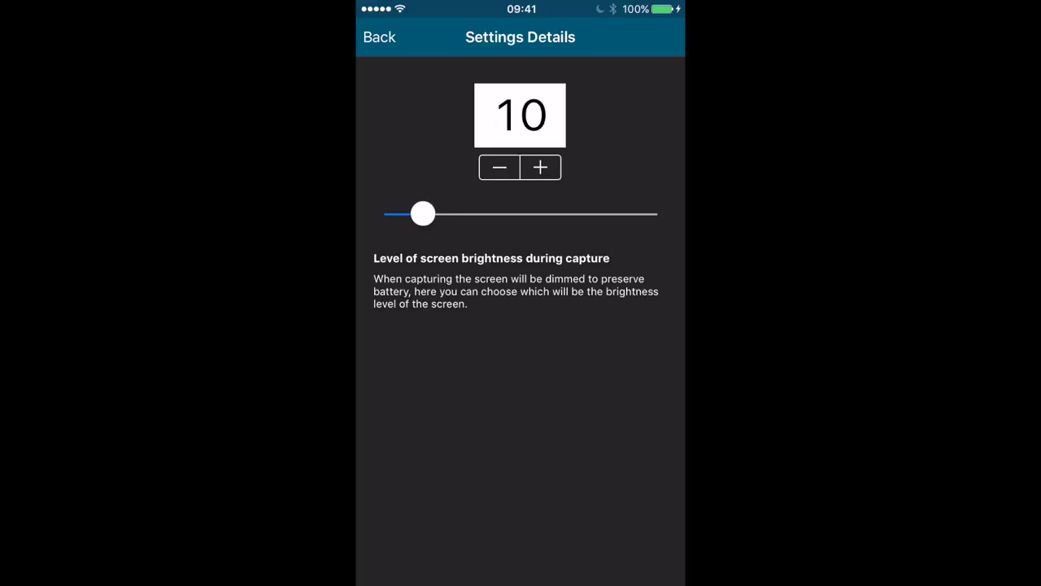
left_click(379, 36)
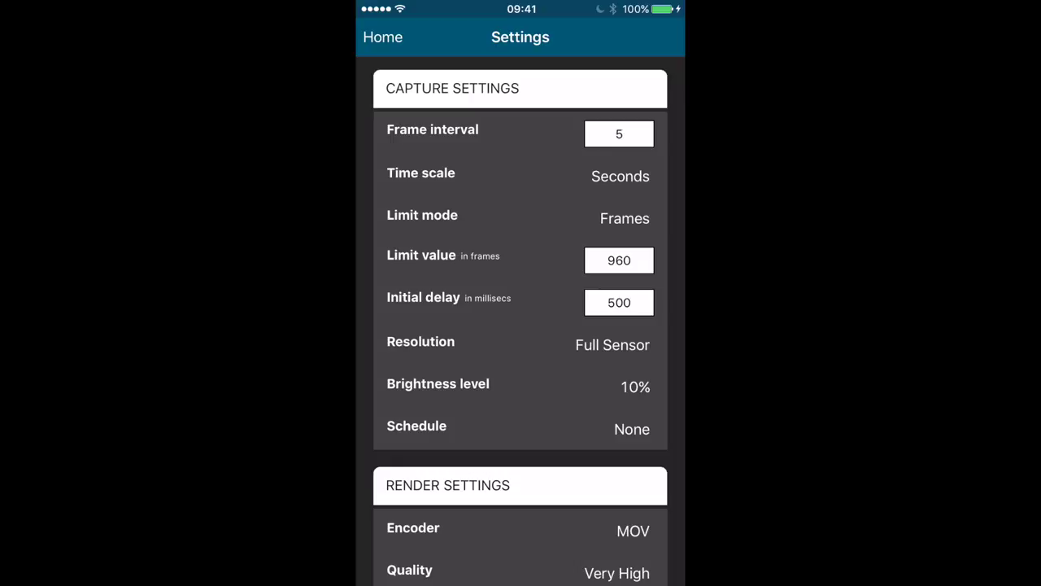
Review the capture Schedule options and return without changing them.
scroll(521, 326, "down", 3)
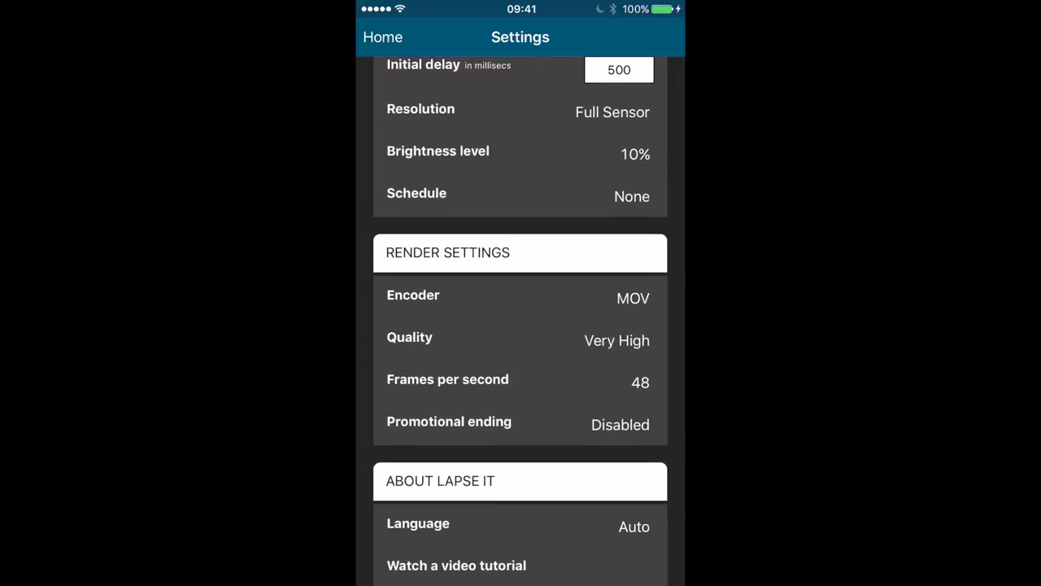
left_click(521, 196)
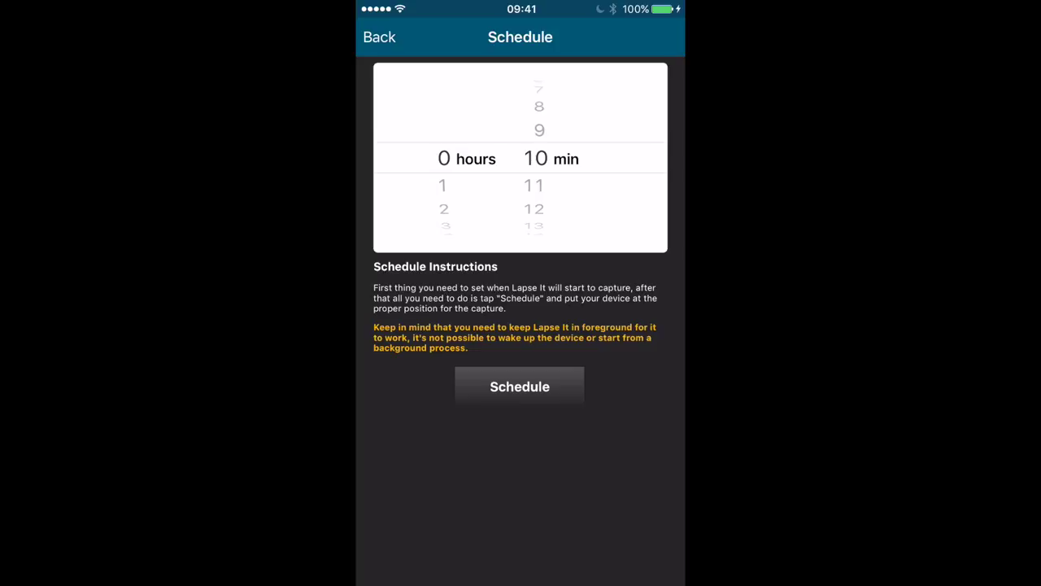
left_click(379, 37)
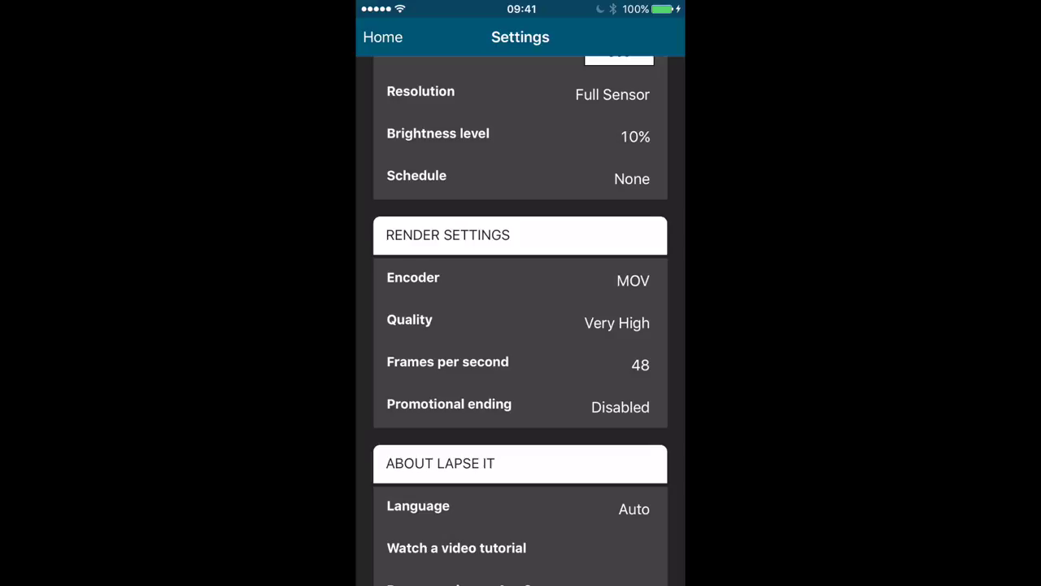
Lower the render frame rate from 48 to 30 frames per second.
scroll(520, 326, "down", 3)
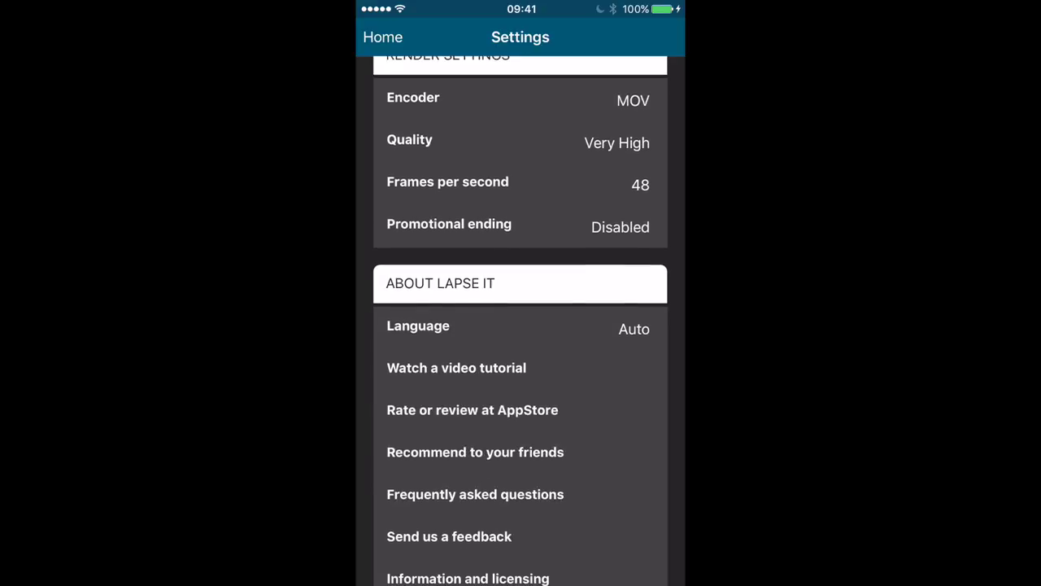
left_click(447, 183)
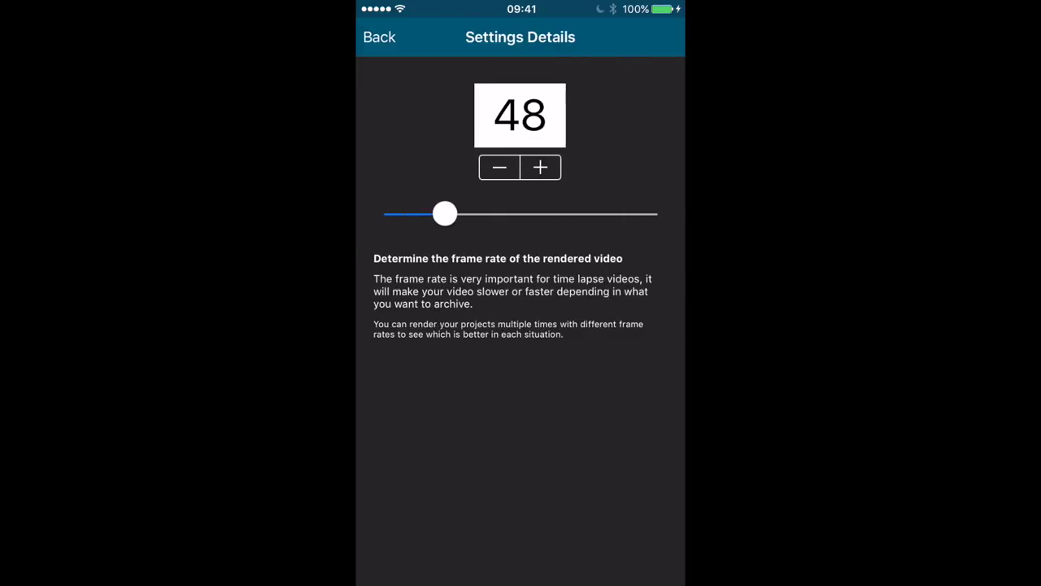
left_click_drag(444, 213, 428, 213)
left_click(379, 37)
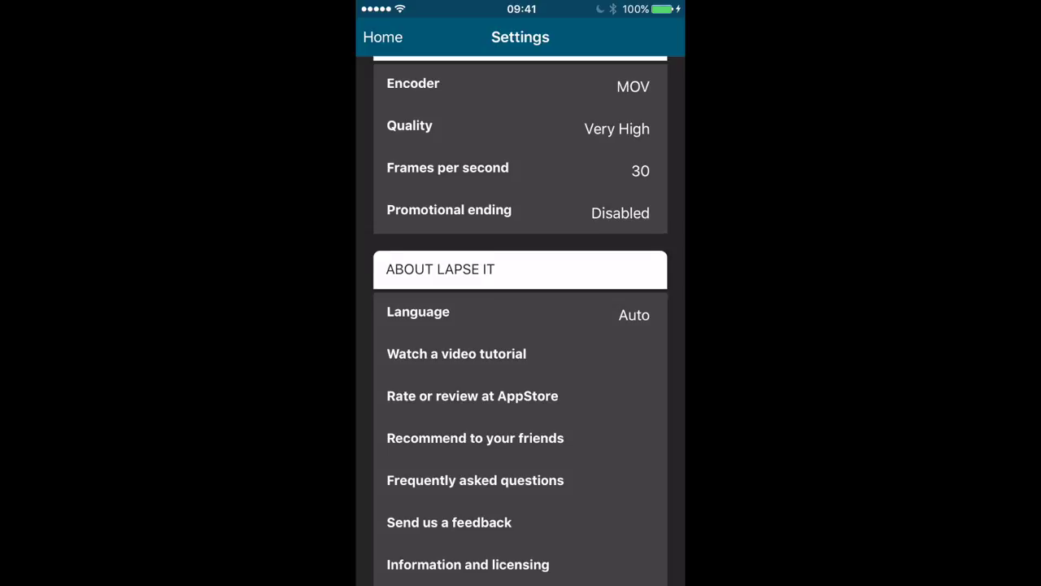
scroll(520, 325, "down", 3)
scroll(521, 325, "up", 7)
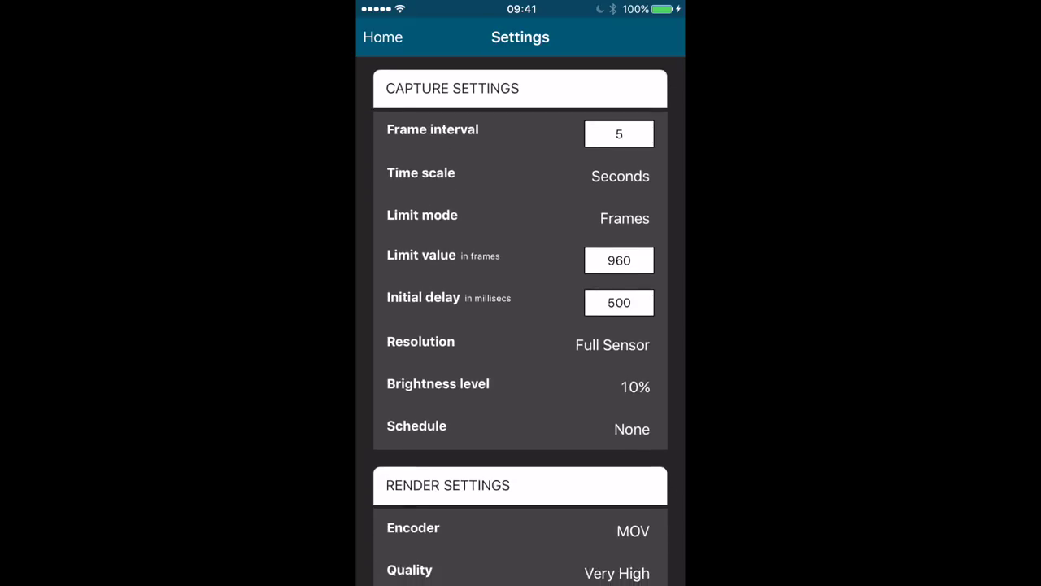
Return to the main menu, cancel a new capture, and exit to the iPhone home screen.
left_click(383, 37)
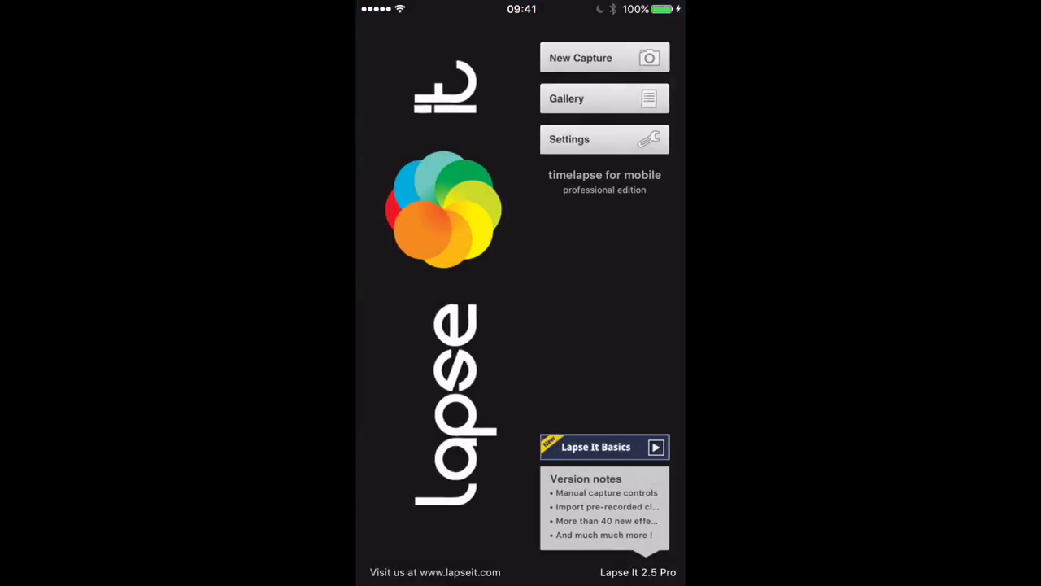
left_click(605, 58)
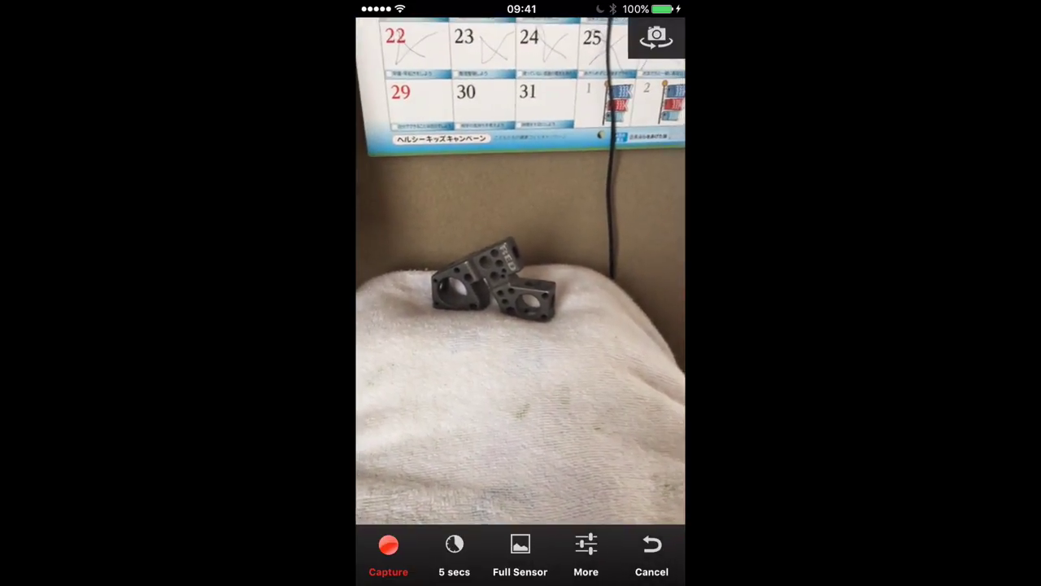
left_click(651, 553)
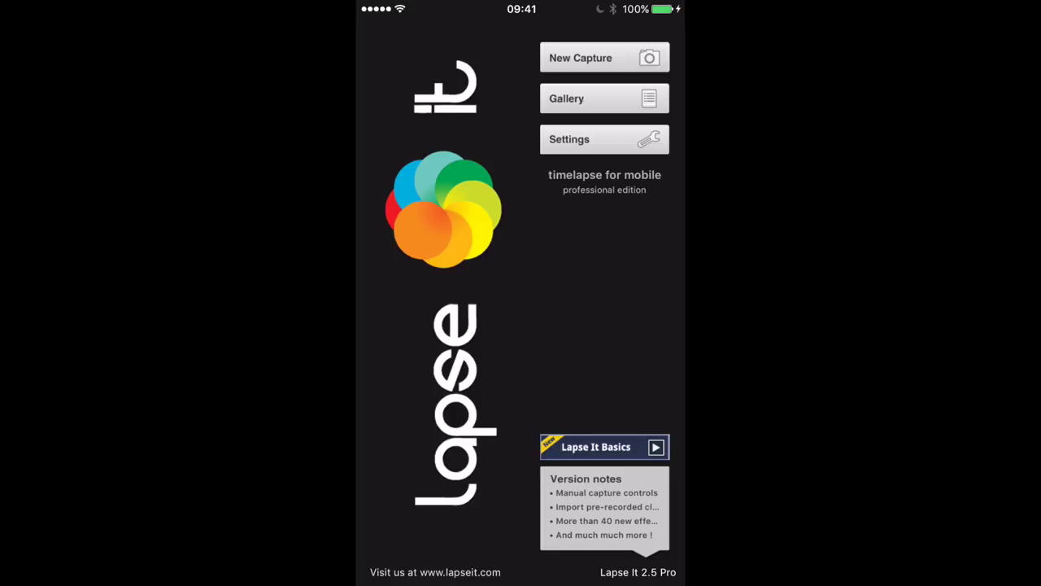
key("super")
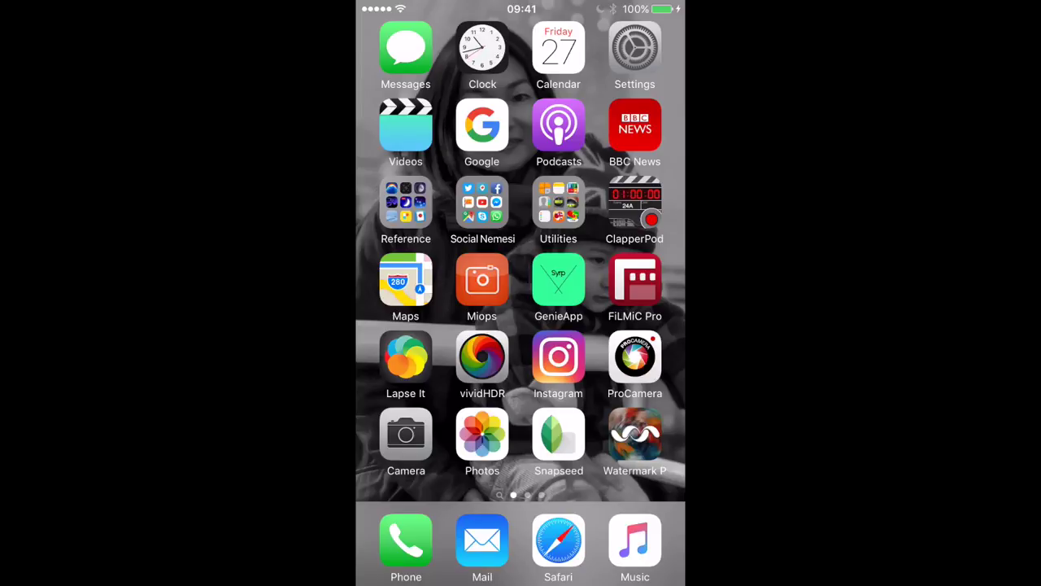
Relaunch Lapse It, open the Gallery, and preview the My Time Lapse project actions.
left_click(405, 358)
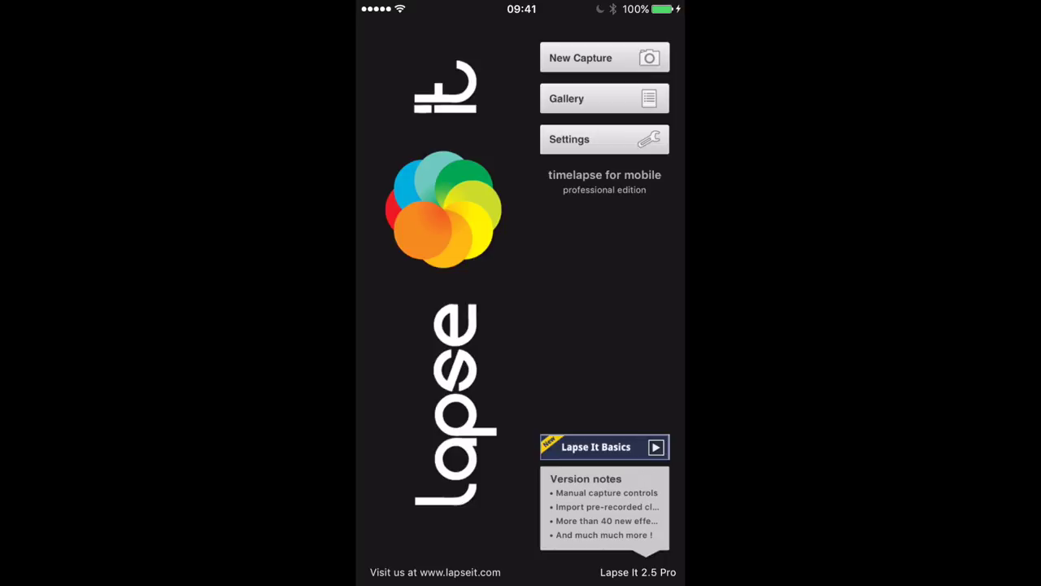
left_click(604, 99)
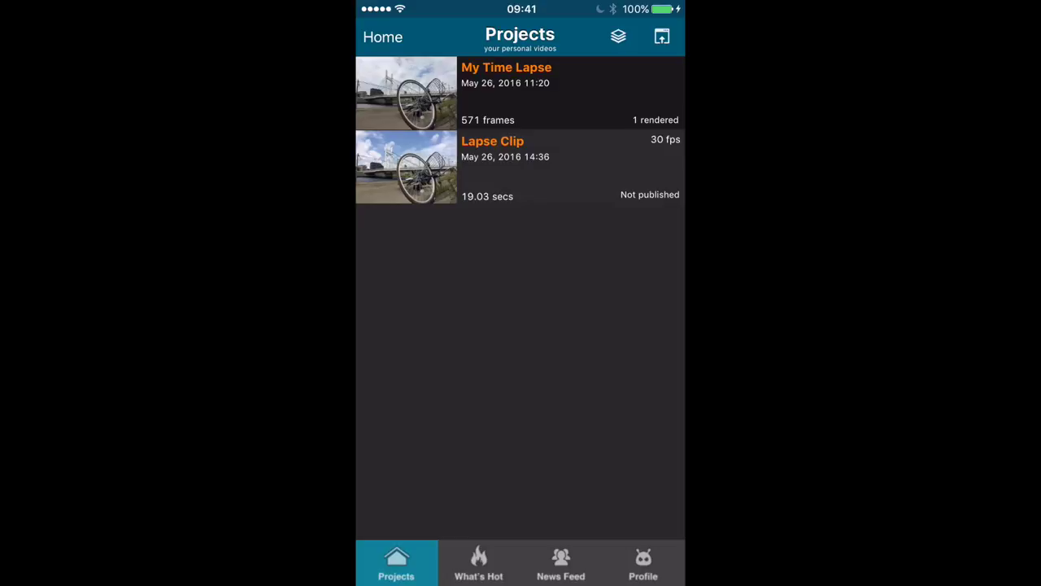
left_click_drag(634, 93, 472, 93)
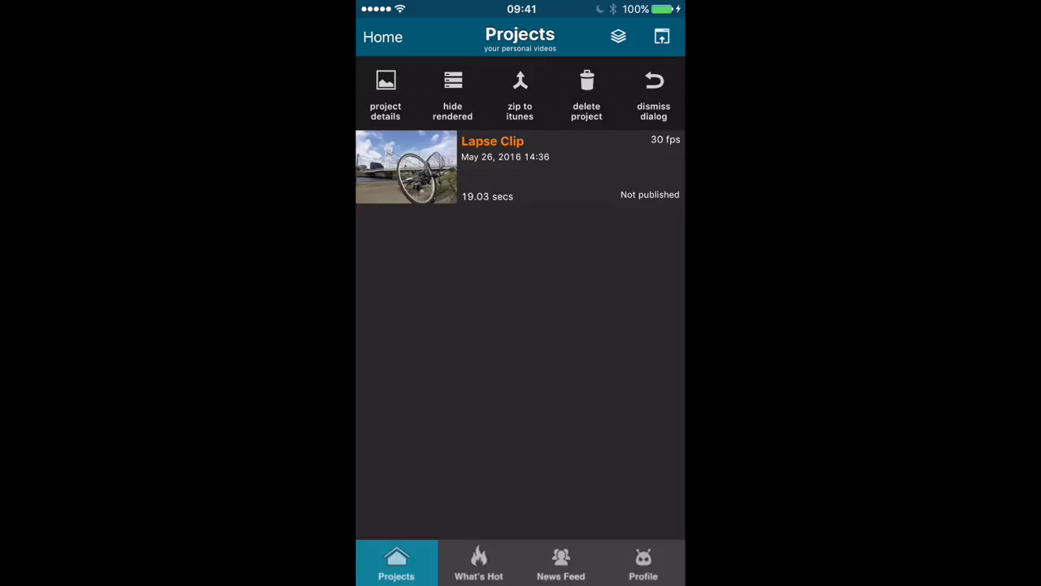
left_click(653, 94)
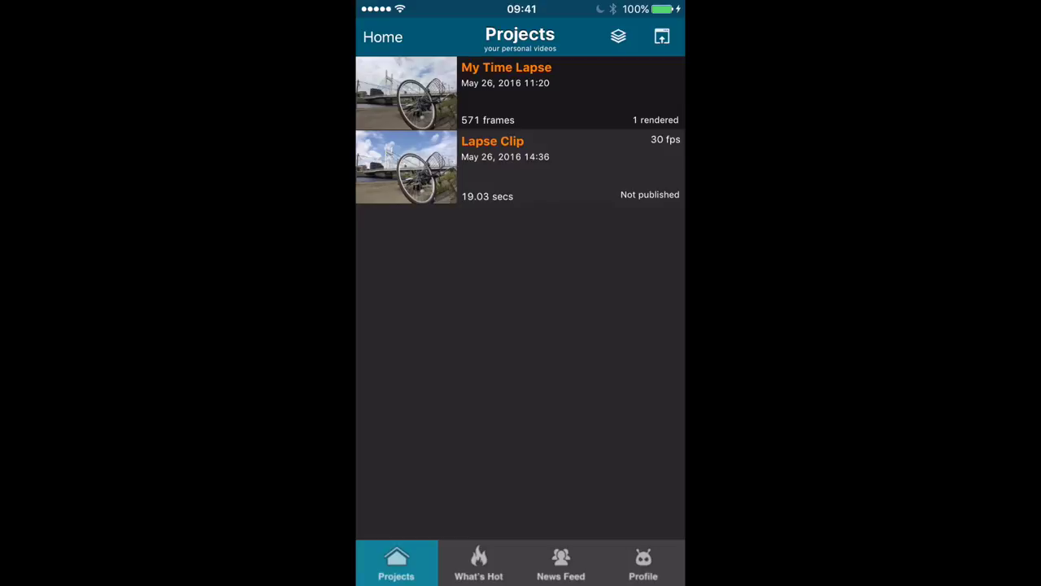
Play the rendered Lapse Clip video, then bring up the My Time Lapse project's actions.
left_click(521, 167)
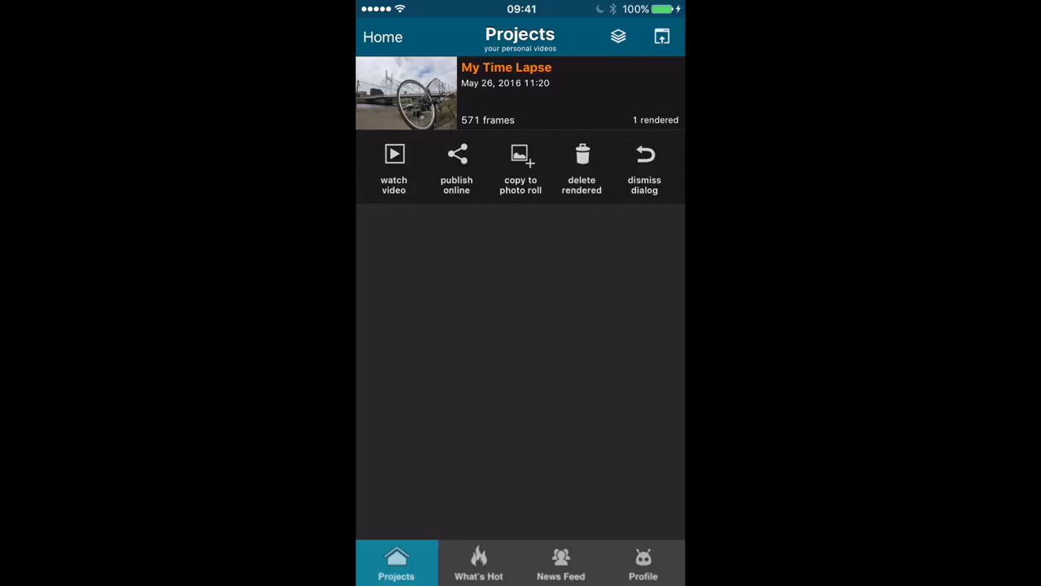
left_click(394, 167)
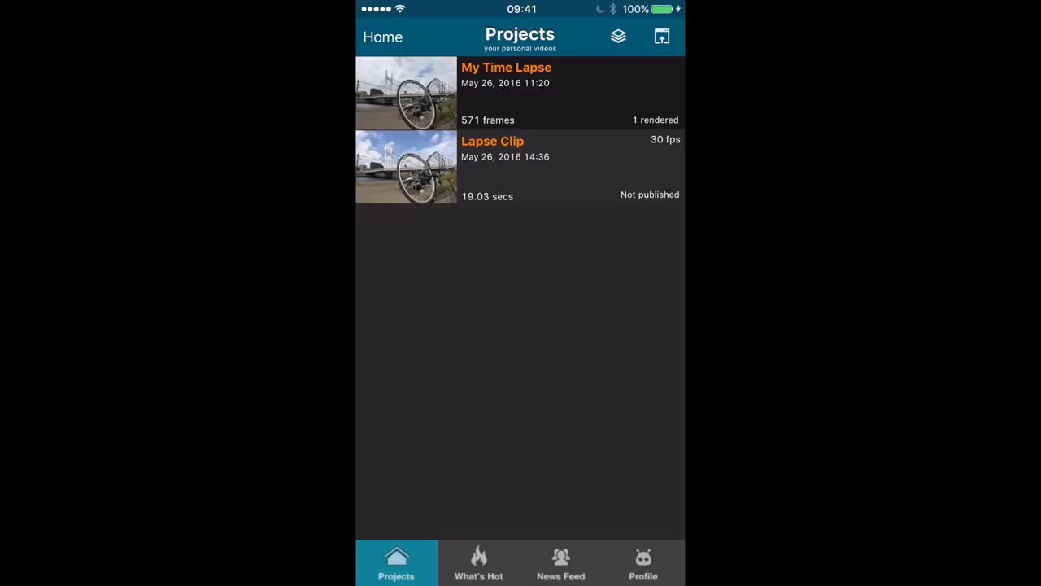
left_click_drag(618, 94, 423, 93)
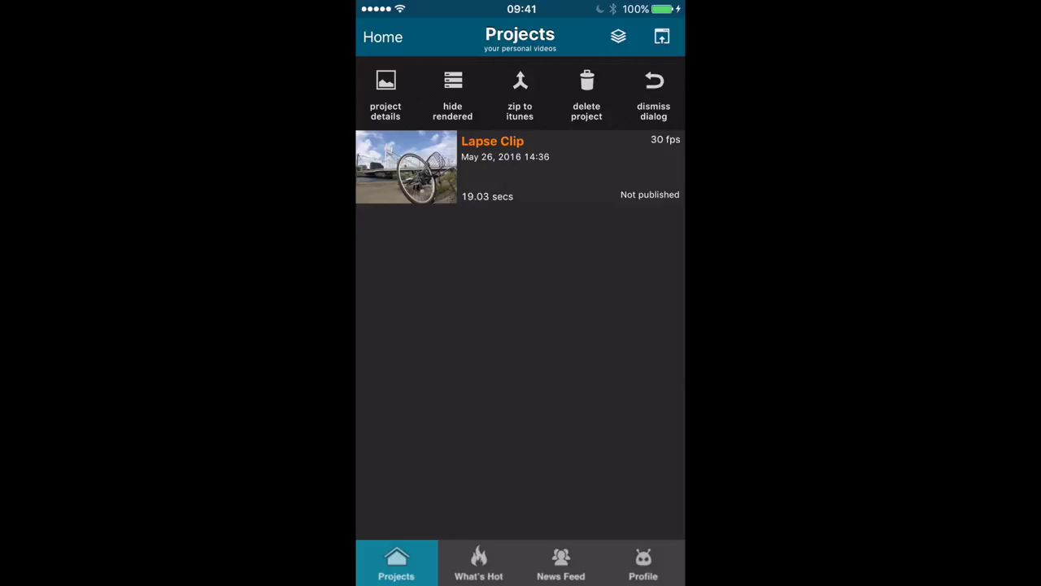
Choose zip to itunes for My Time Lapse and confirm with Continue.
left_click(519, 94)
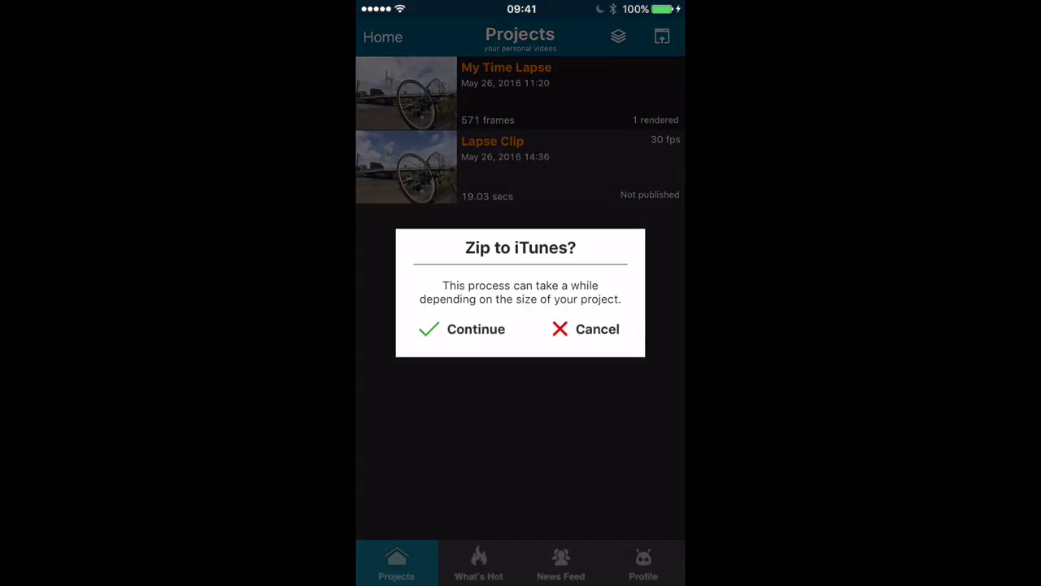
left_click(462, 329)
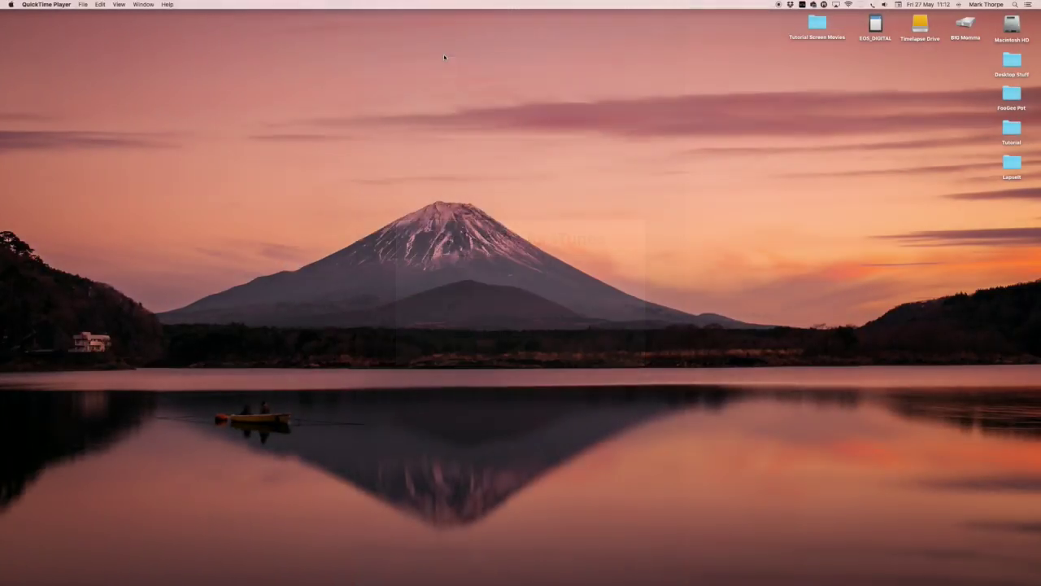
mouse_move(450, 571)
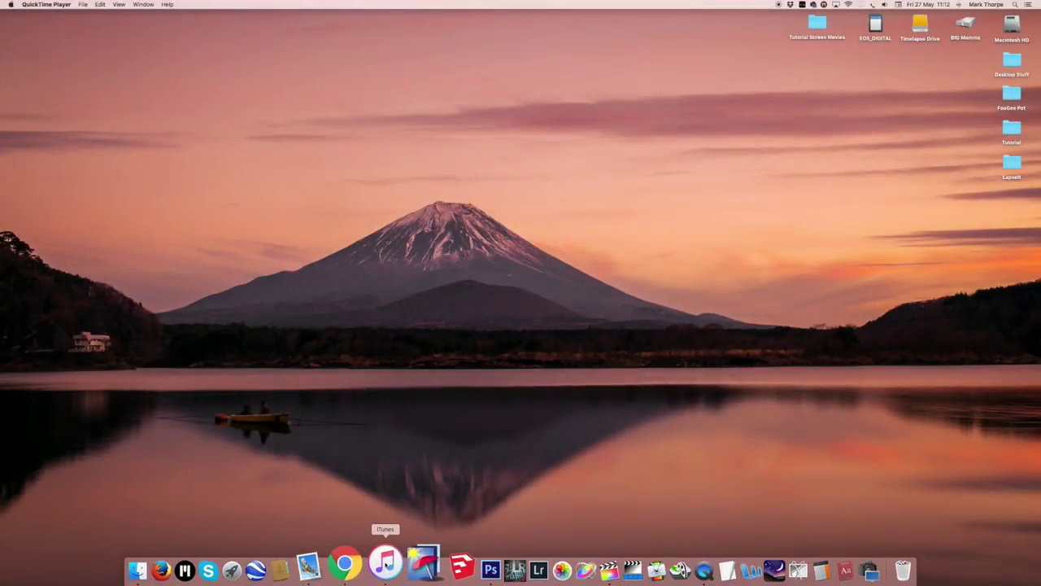
In the iPhone's Apps File Sharing, select Lapse It and its 20160526_112024.zip document.
left_click(385, 561)
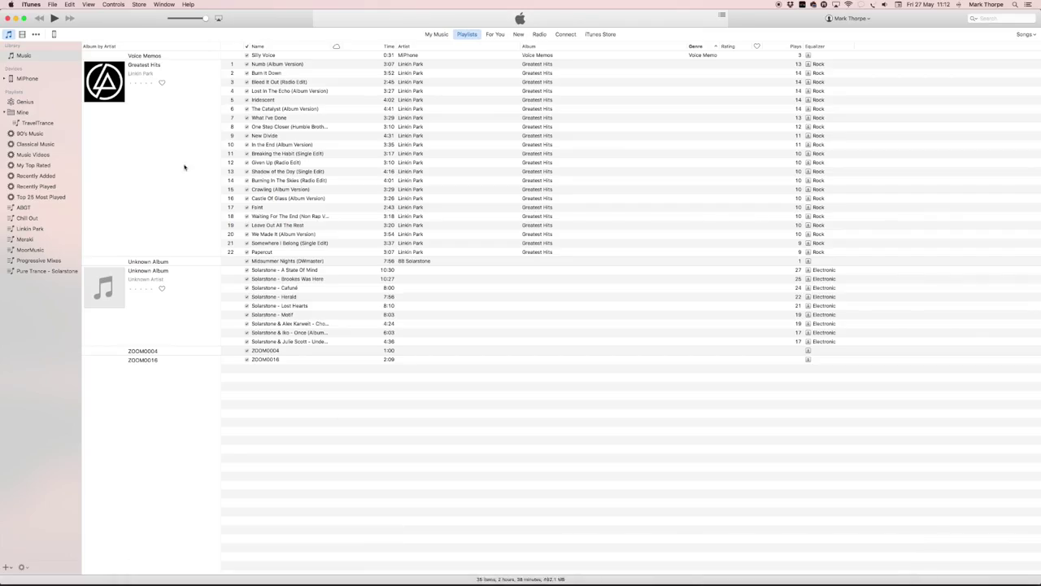
left_click(54, 34)
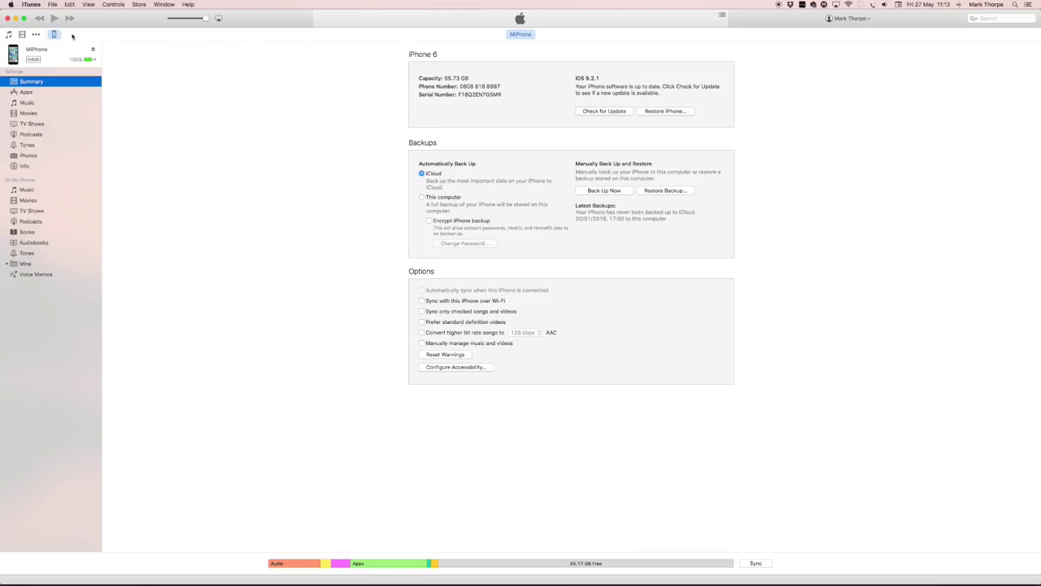
left_click(26, 92)
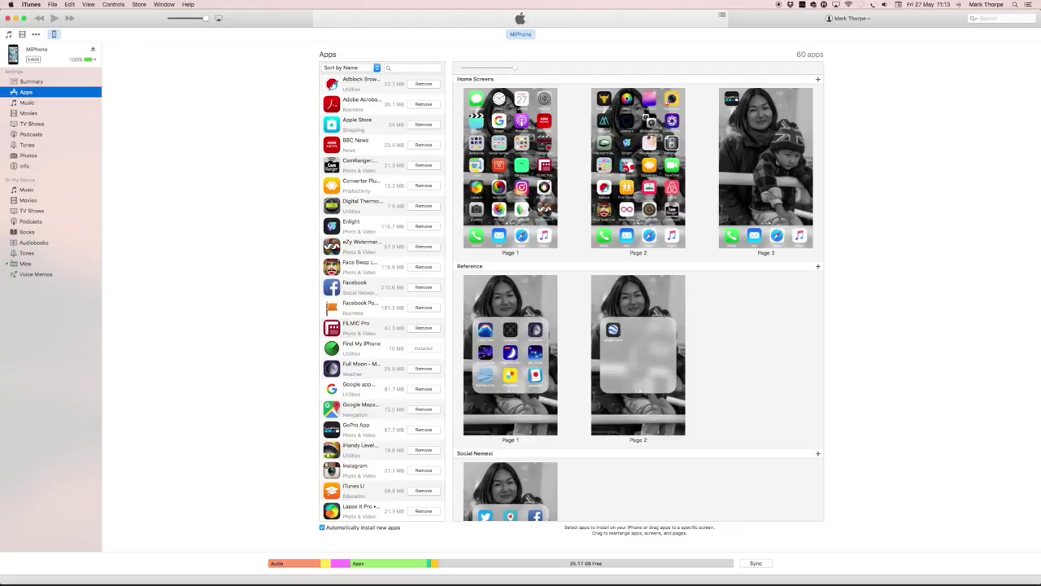
scroll(399, 280, "down", 3)
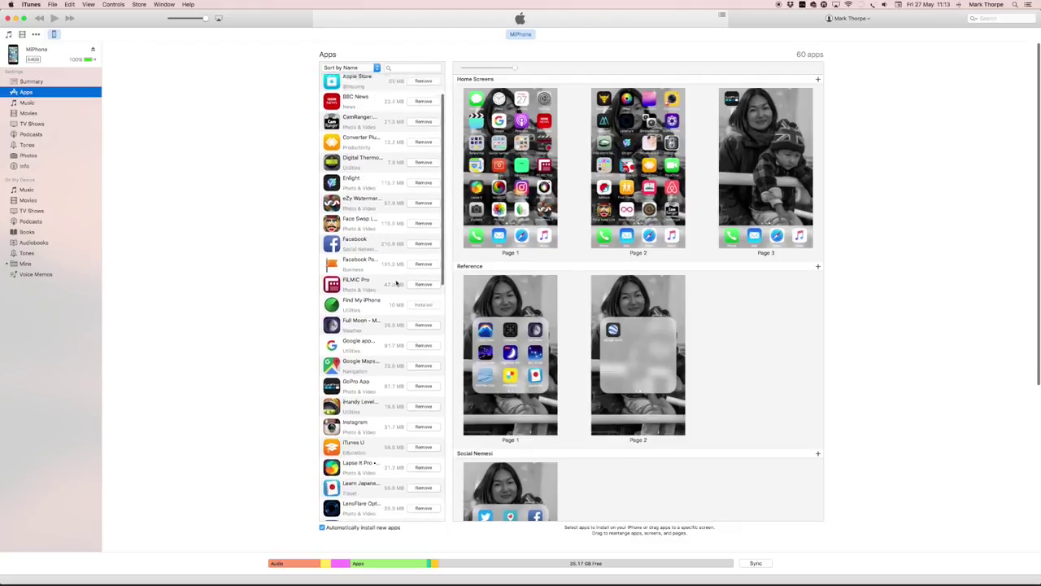
scroll(396, 283, "down", 12)
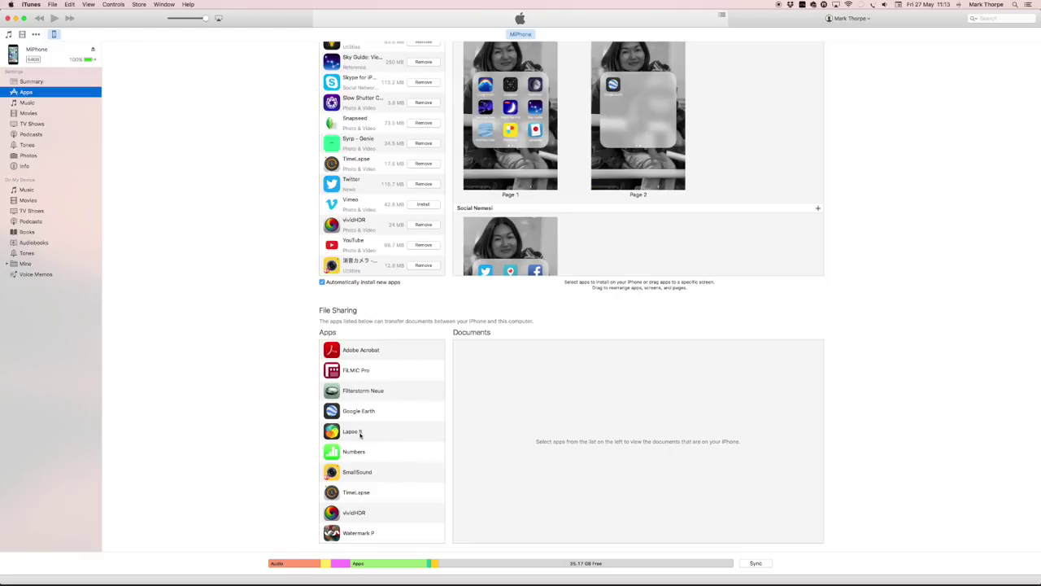
left_click(333, 433)
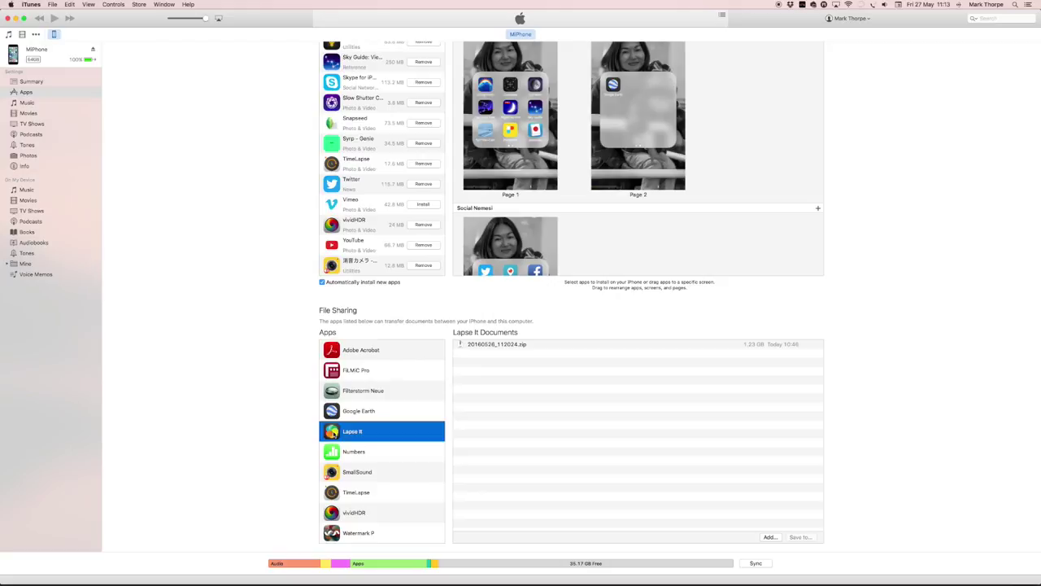
left_click(497, 346)
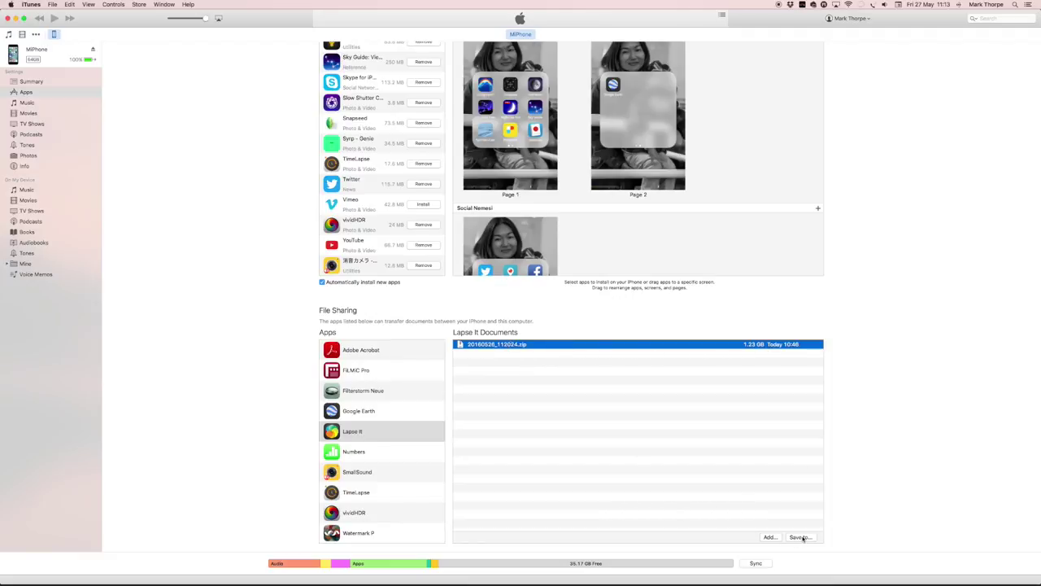
Save 20160526_112024.zip into the LapseIt folder on the Desktop.
left_click(801, 537)
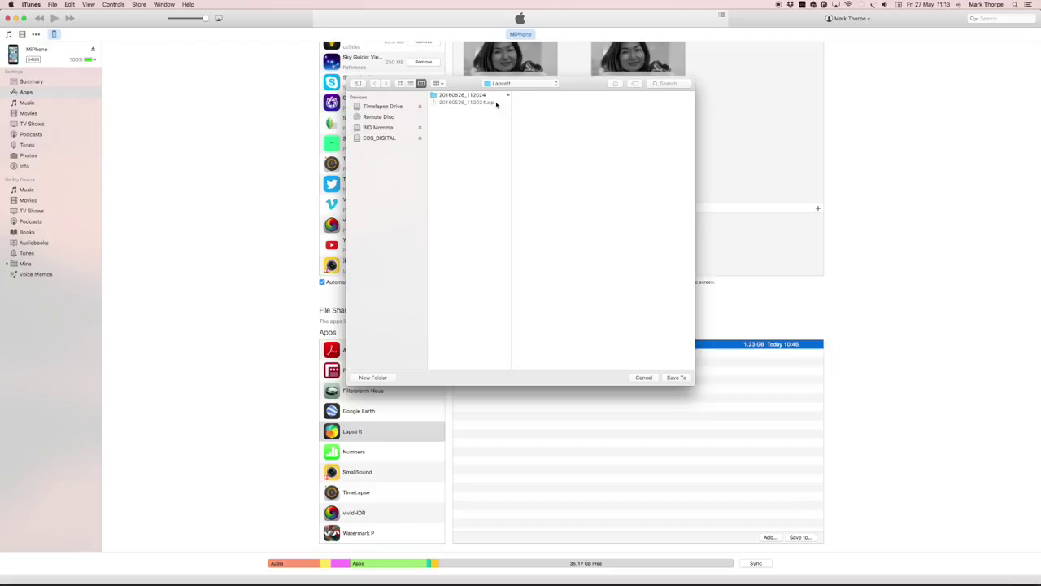
left_click(502, 85)
left_click(500, 94)
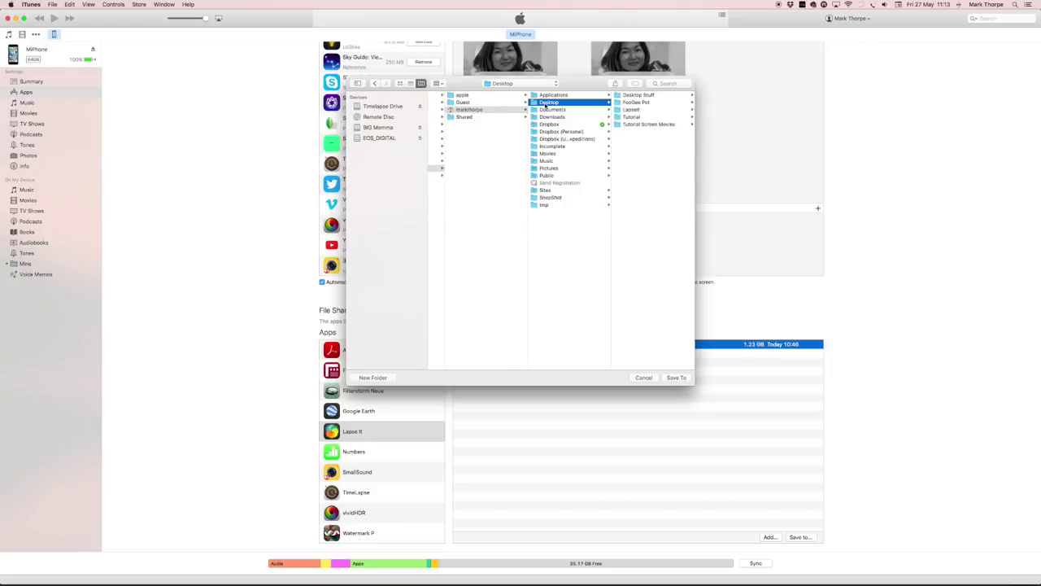
left_click(618, 111)
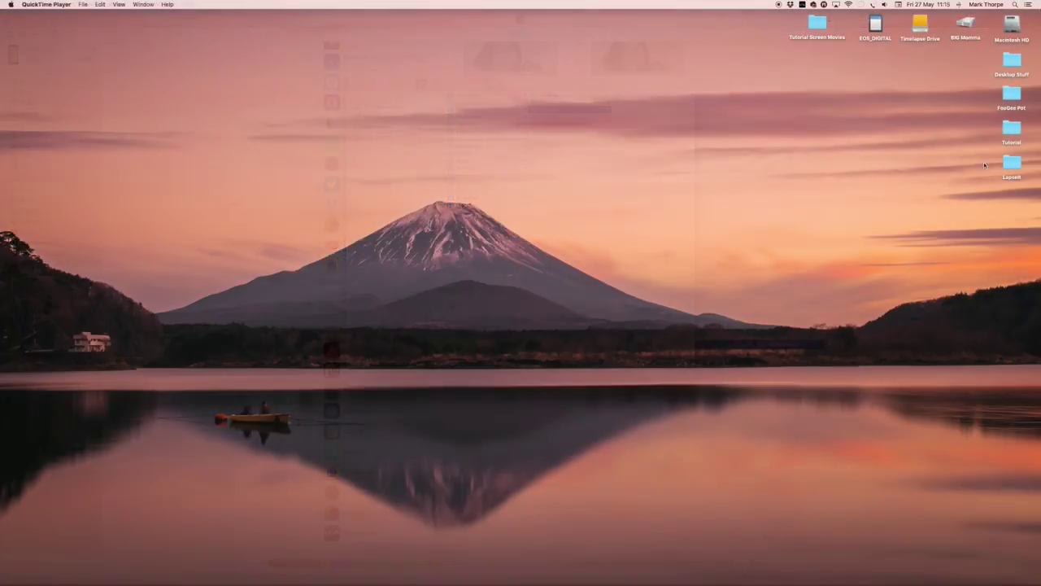
Open the LapseIt desktop folder and move and enlarge its window.
double_click(1010, 165)
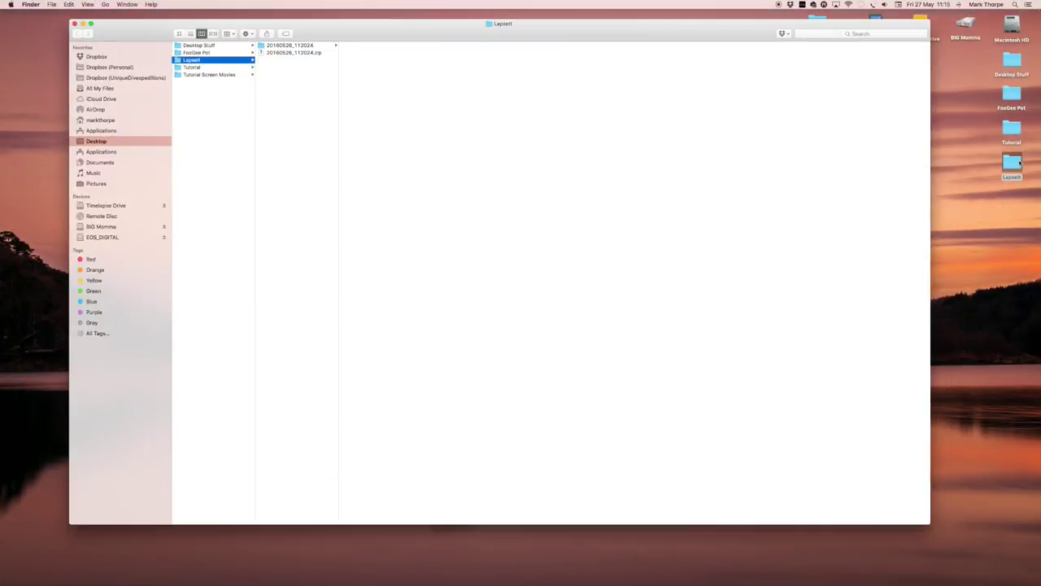
left_click_drag(520, 25, 470, 23)
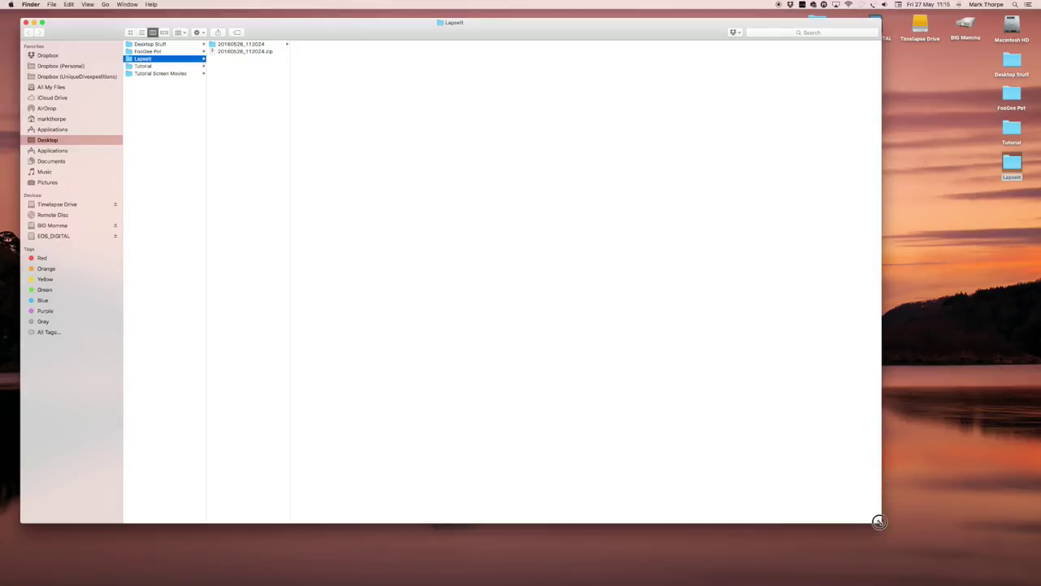
left_click_drag(883, 525, 1025, 574)
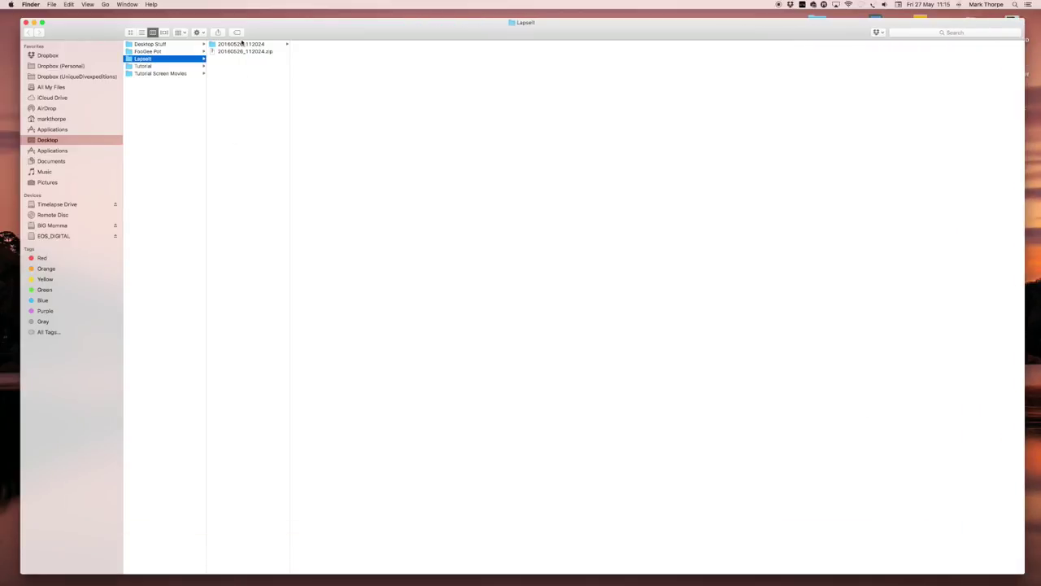
Open the 20160526_112024 folder and select the first frame, Image0000009.jpg.
left_click(216, 45)
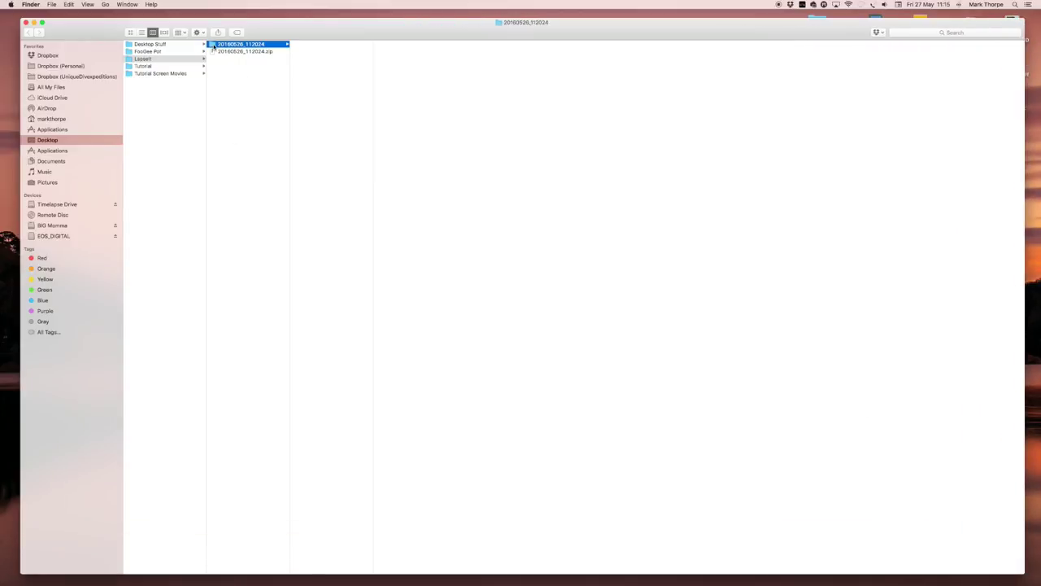
scroll(318, 46, "down", 15)
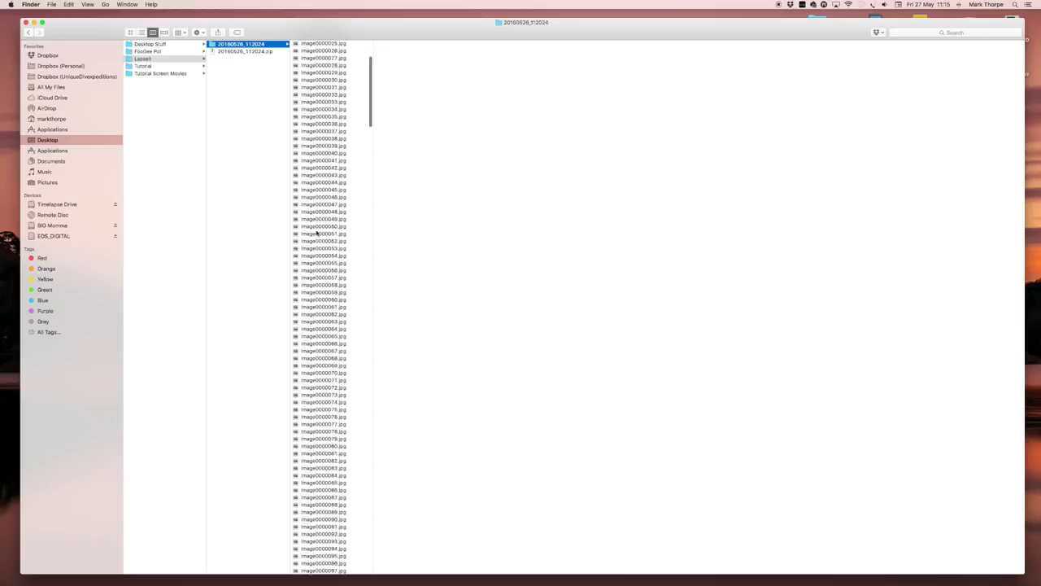
scroll(318, 235, "down", 20)
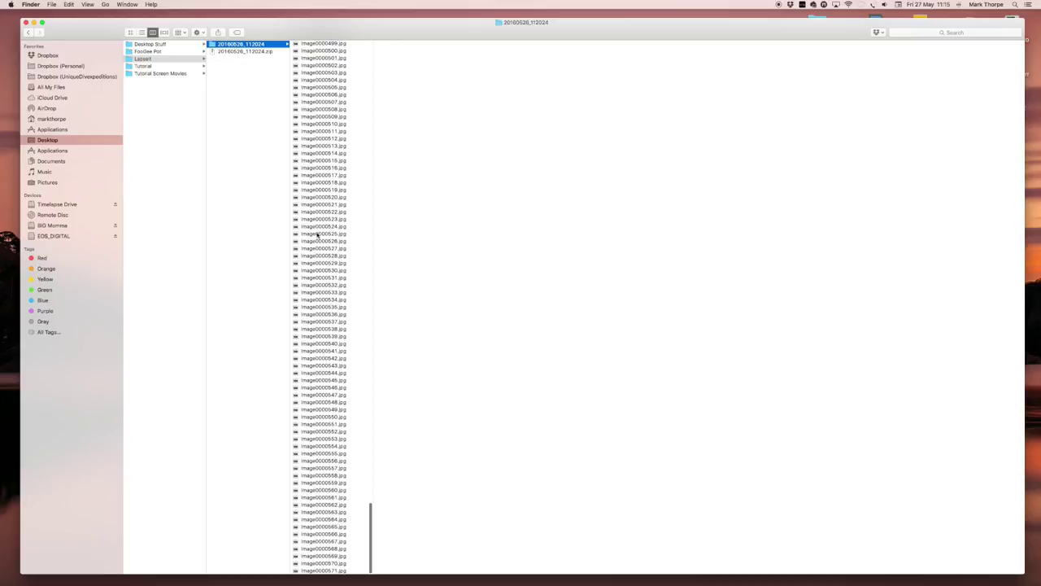
scroll(318, 234, "up", 20)
scroll(318, 234, "up", 20)
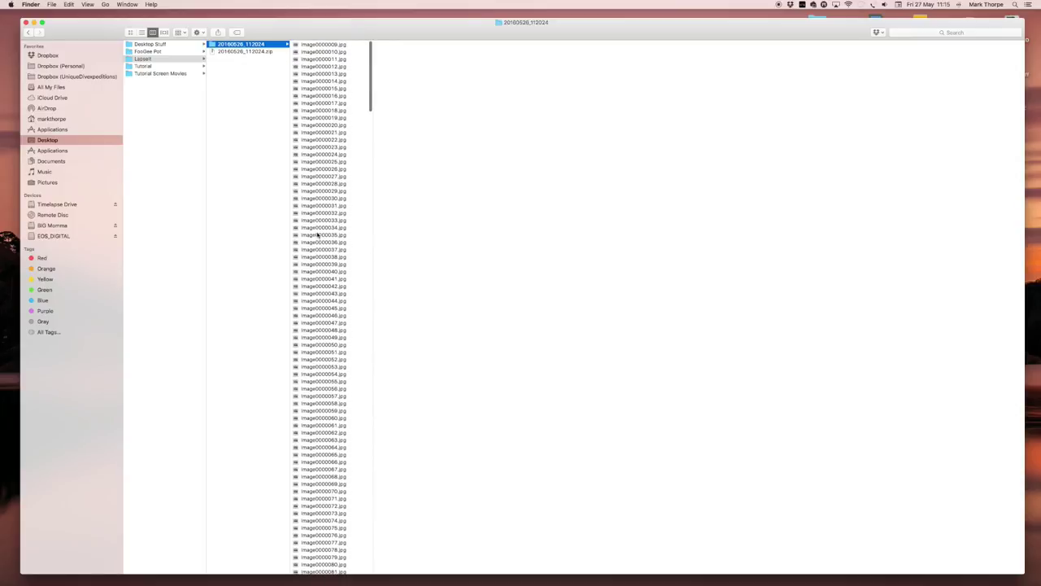
left_click(325, 44)
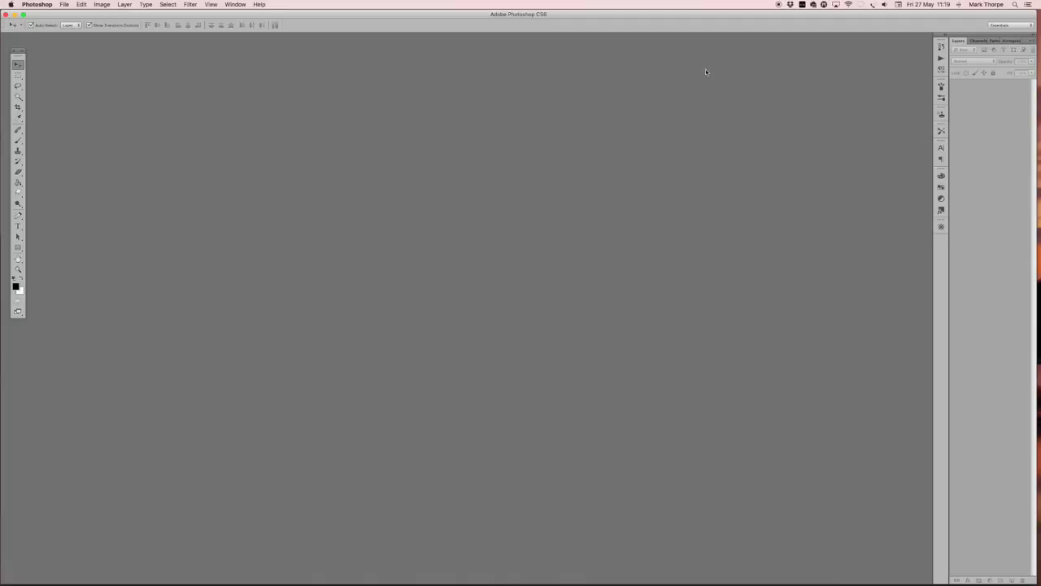
Open LapseIt > 20160526_112024 > Image0000009.jpg through File > Open.
left_click(64, 5)
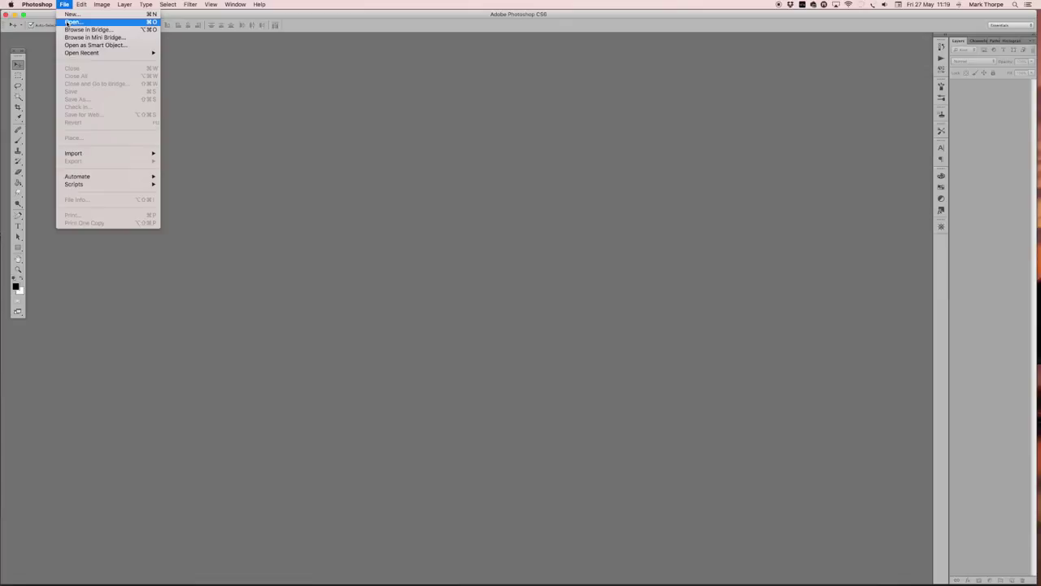
left_click(70, 22)
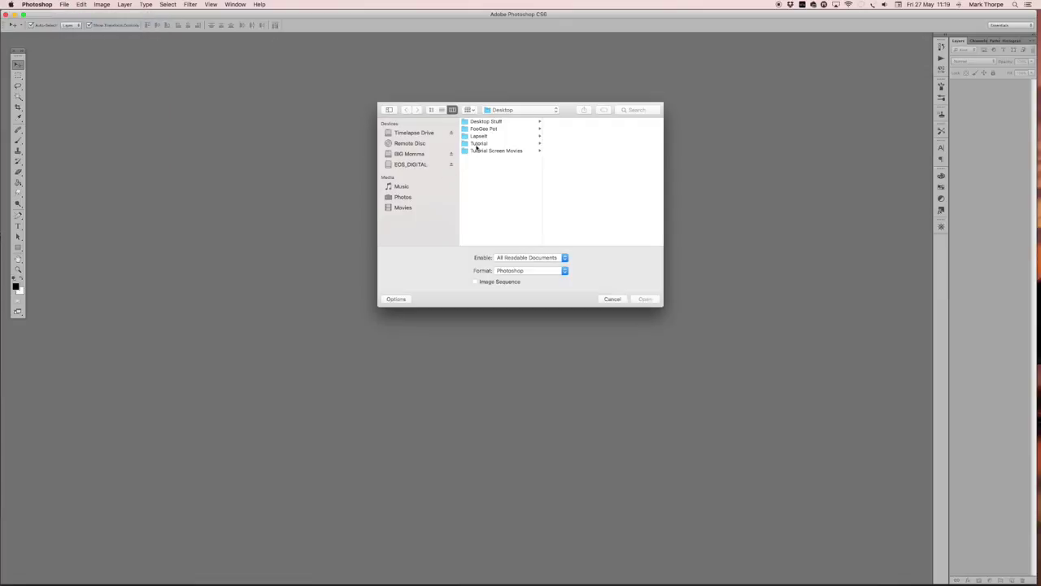
left_click(479, 136)
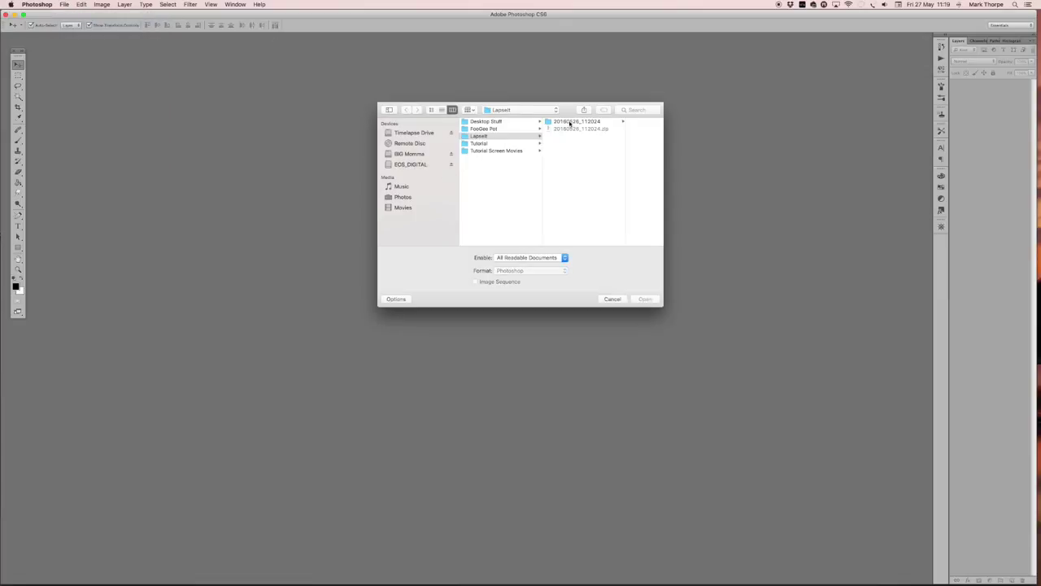
left_click(571, 122)
left_click(599, 121)
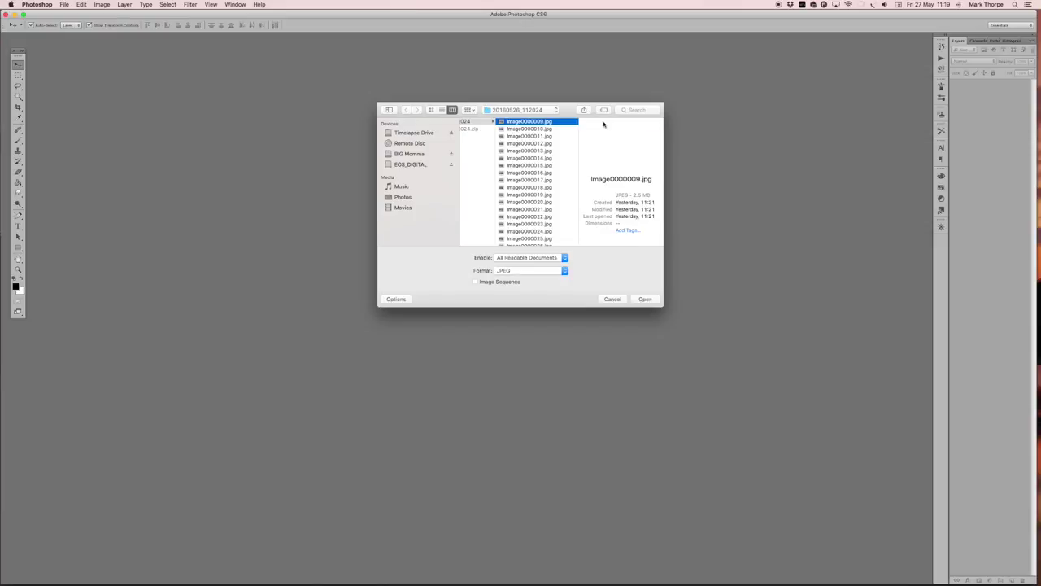
left_click(644, 299)
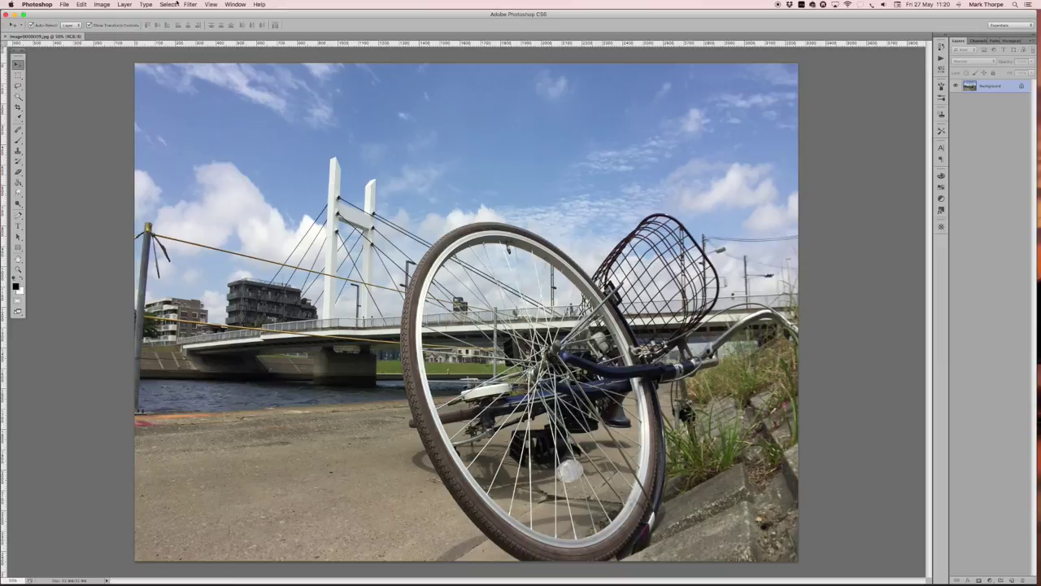
Show the Actions panel and create a new action set named Resize.
left_click(235, 5)
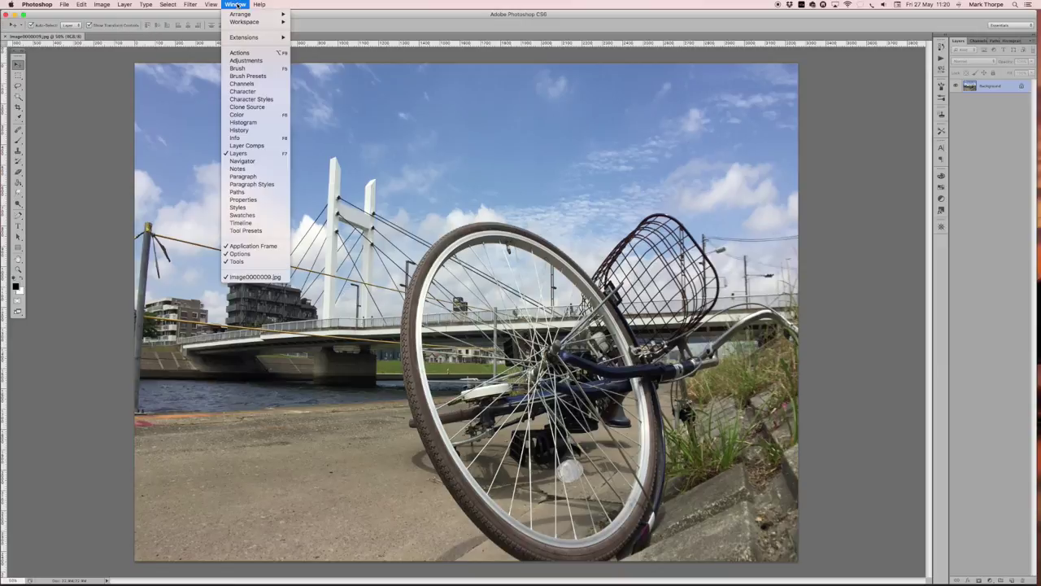
left_click(241, 52)
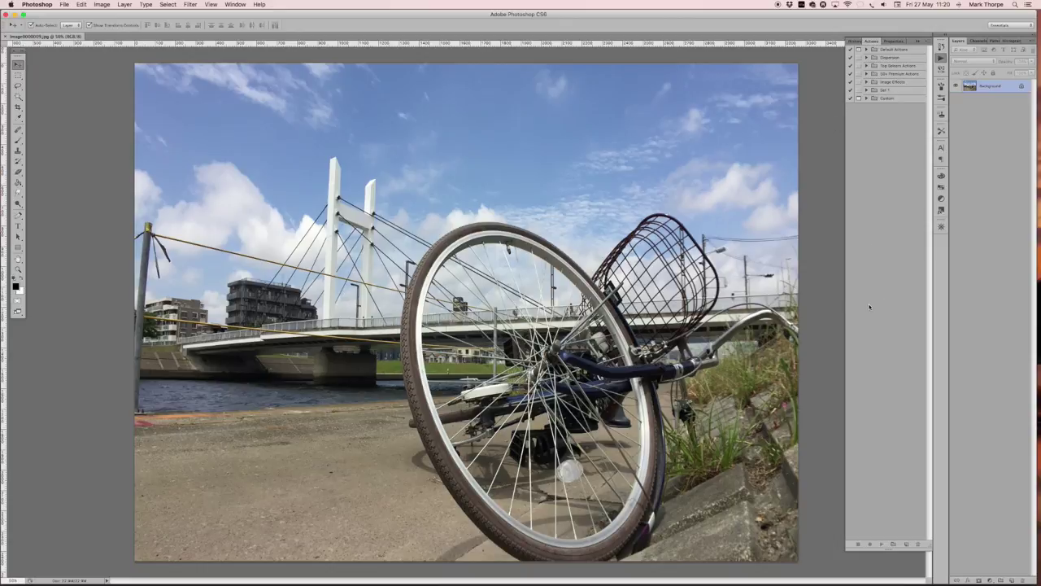
left_click(893, 545)
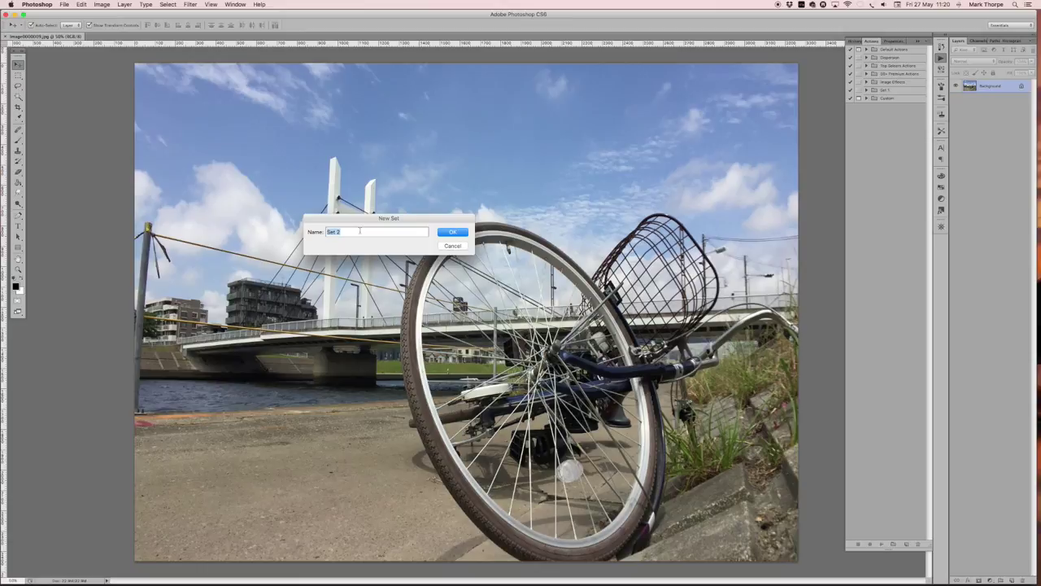
type("Resize")
key("Return")
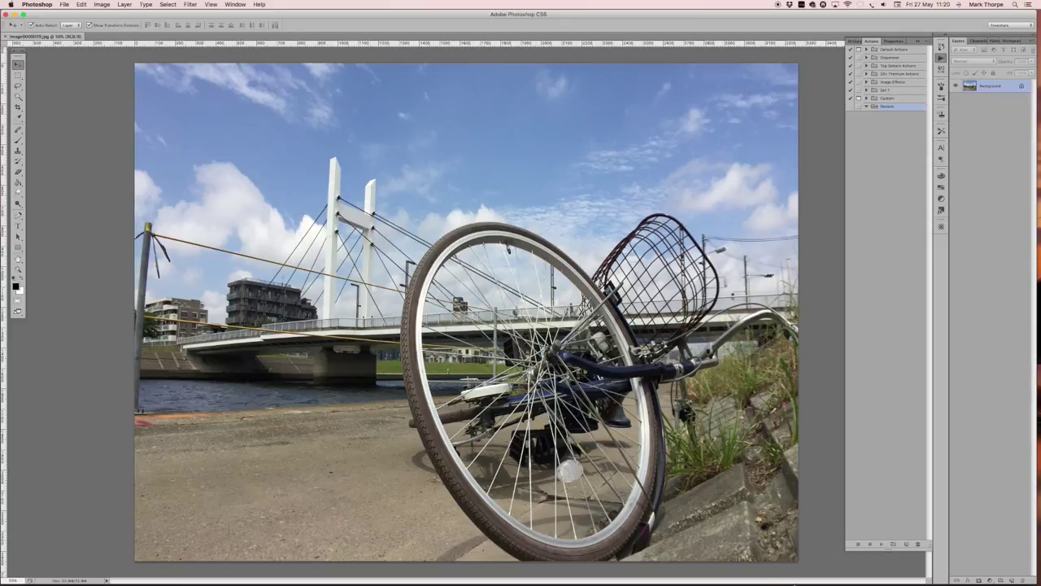
Add an action named Moondog DeSqueeze to the Resize set and start recording.
left_click(907, 545)
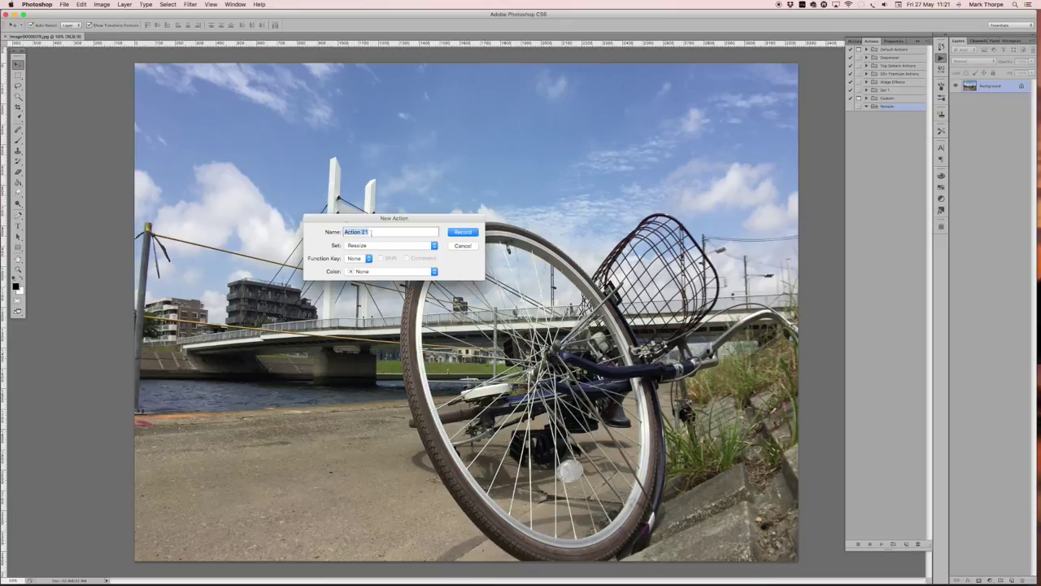
left_click_drag(386, 231, 311, 231)
type("Moondog DeSqueeze")
left_click(461, 232)
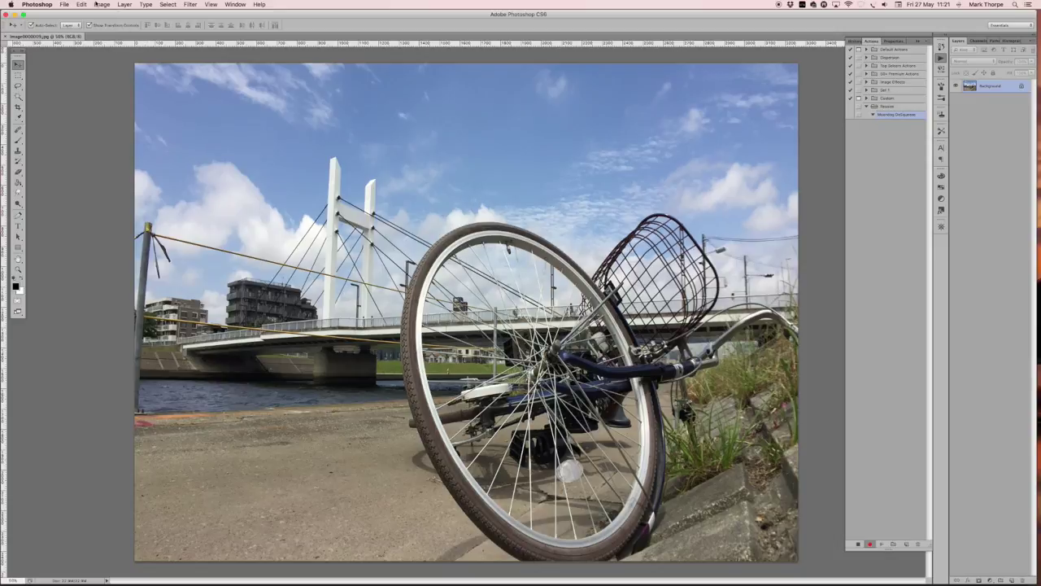
Open the Image Size dialog (3264 × 2448 px, 72 ppi) and turn off Constrain Proportions.
left_click(100, 5)
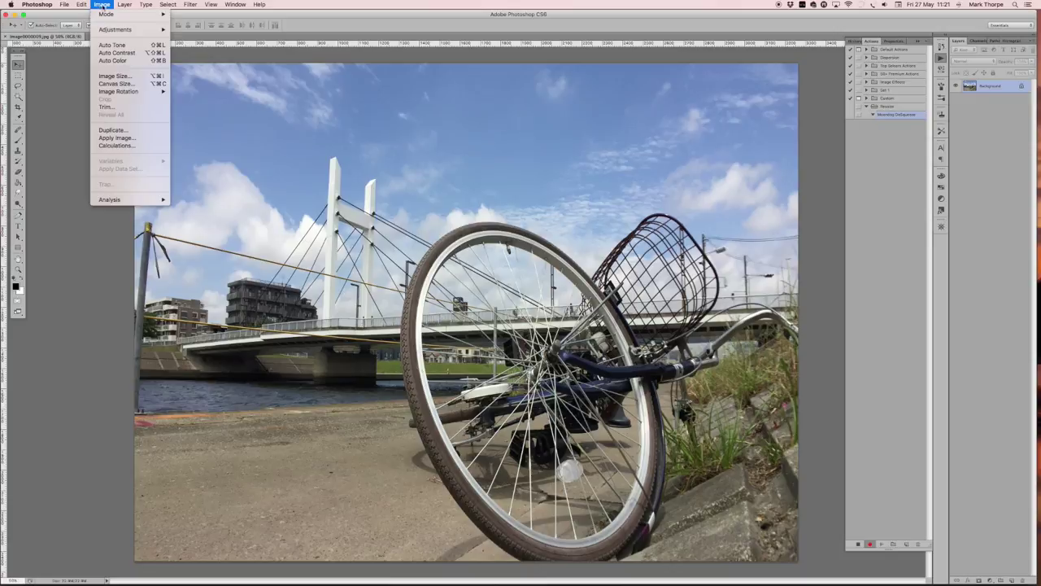
left_click(128, 77)
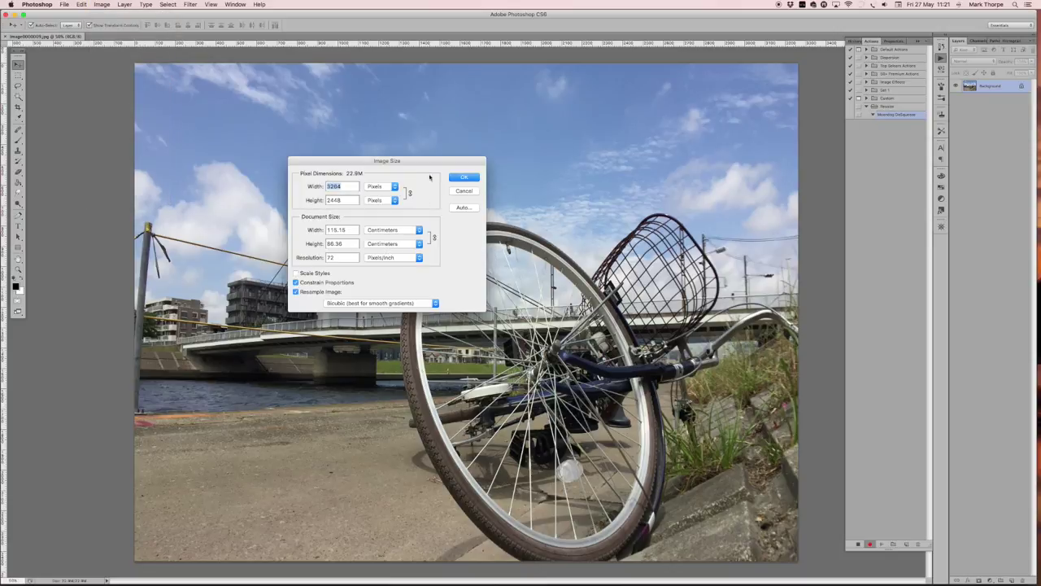
left_click_drag(442, 158, 476, 126)
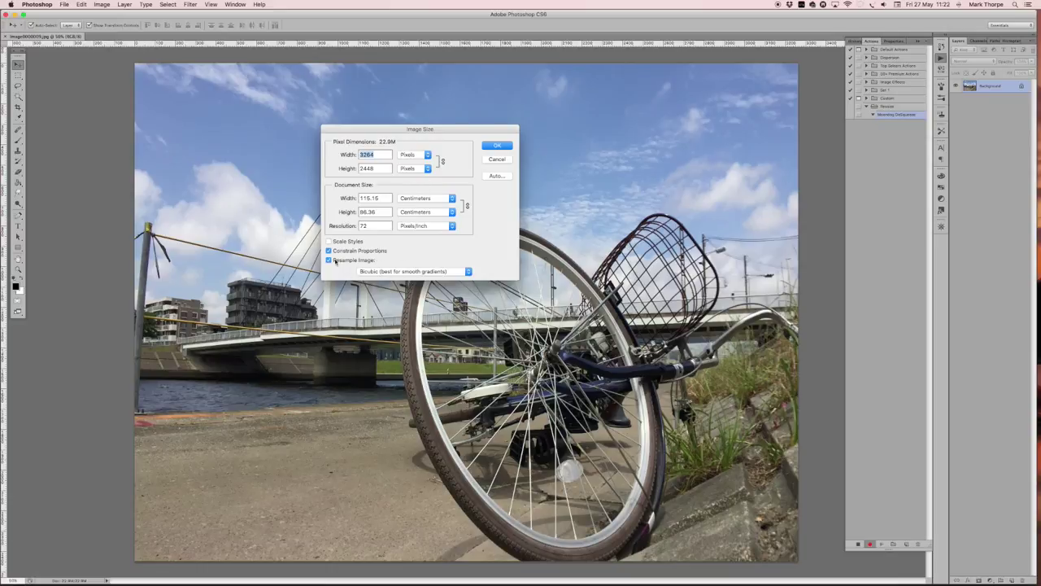
left_click(329, 250)
mouse_move(737, 580)
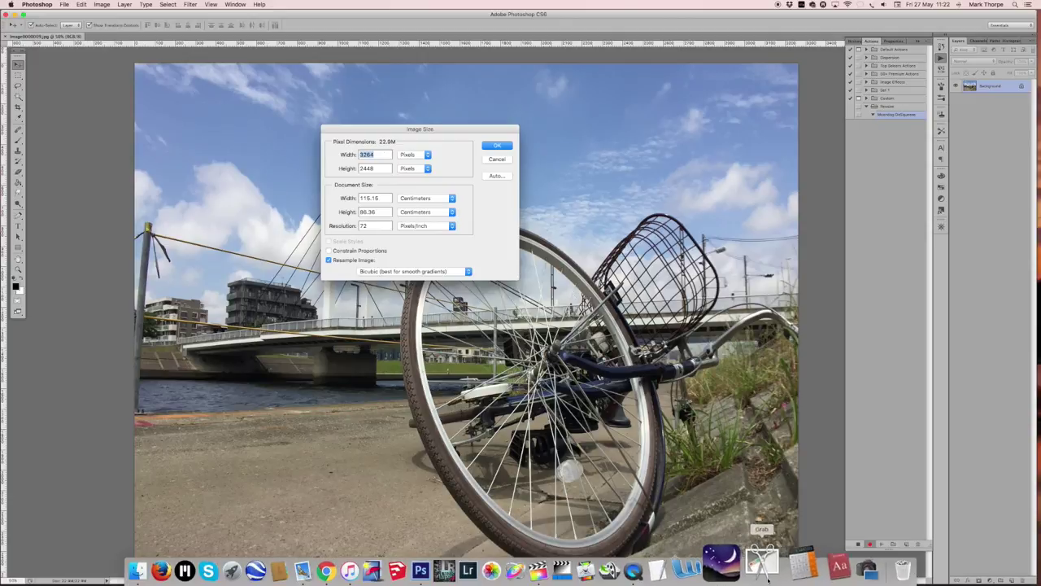
left_click(786, 563)
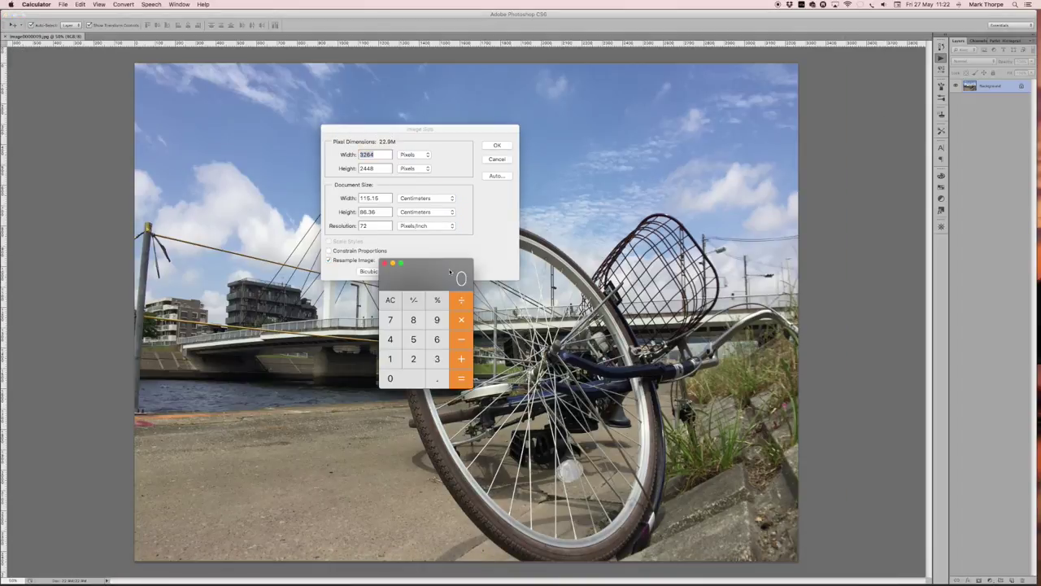
left_click_drag(427, 270, 574, 138)
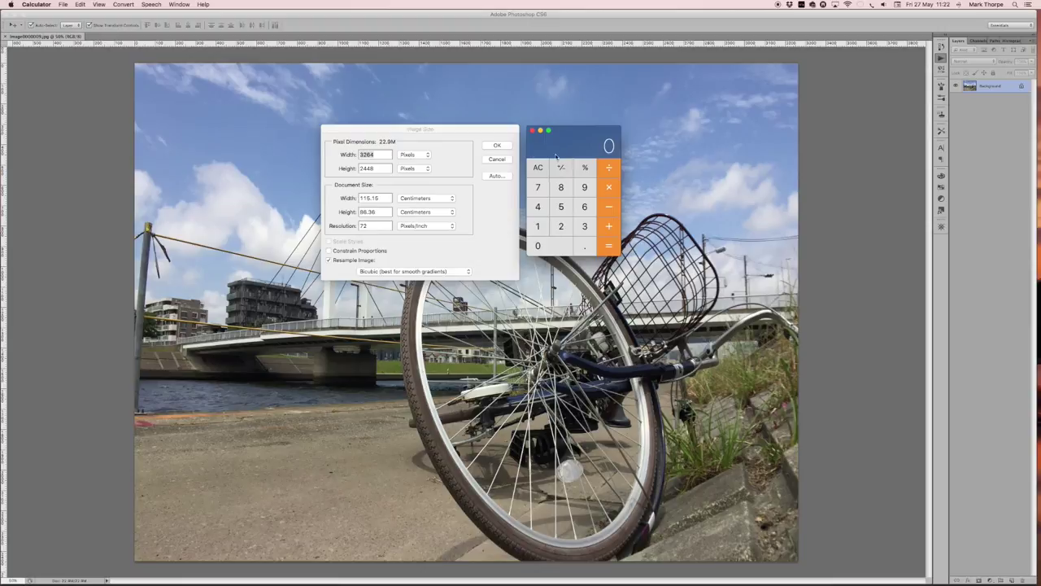
left_click(584, 228)
left_click(561, 227)
left_click(583, 207)
left_click(538, 206)
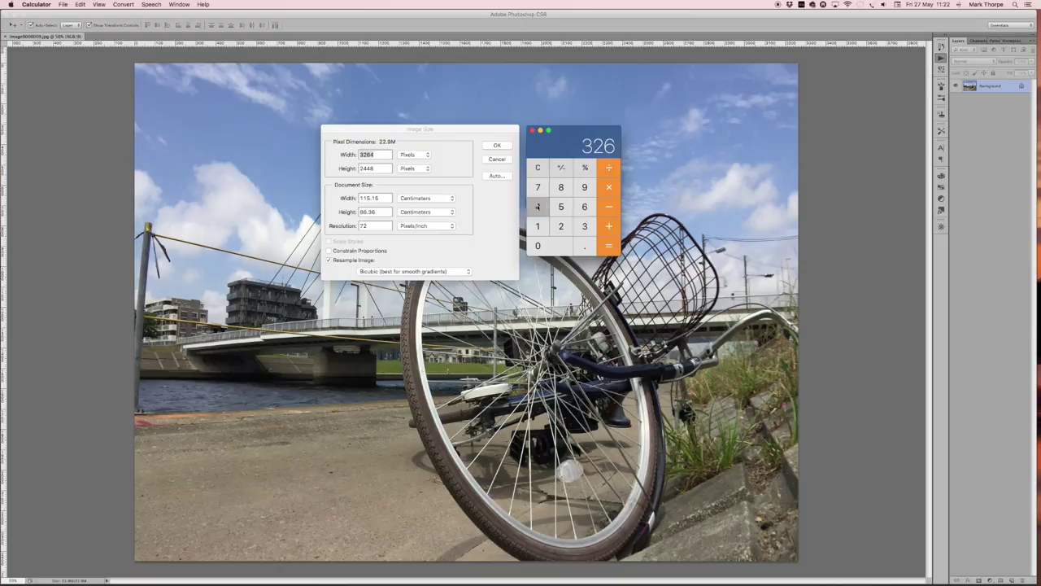
left_click(608, 188)
left_click(538, 227)
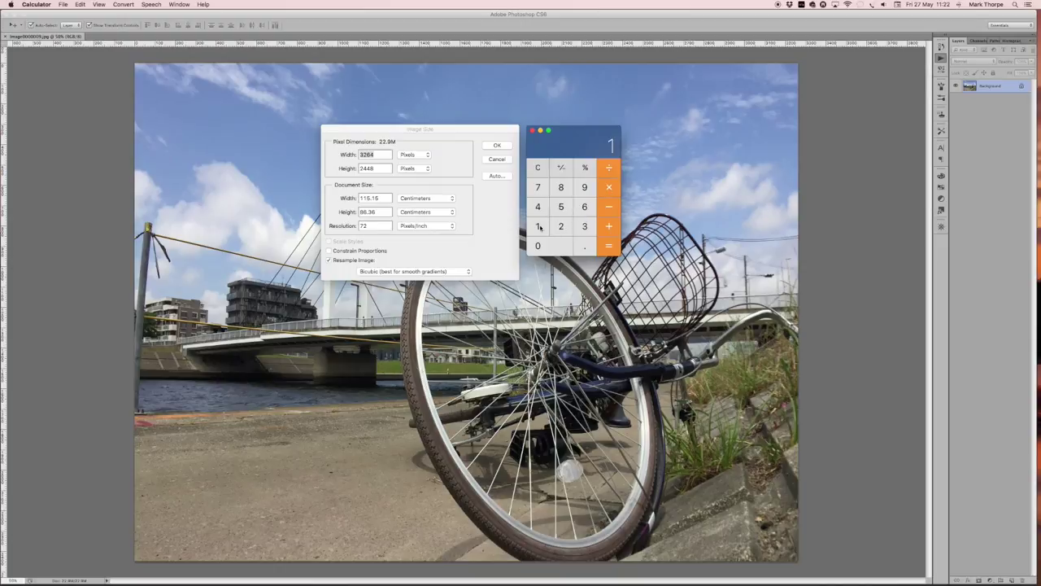
left_click(583, 245)
left_click(582, 228)
left_click(581, 228)
left_click(608, 246)
left_click(534, 132)
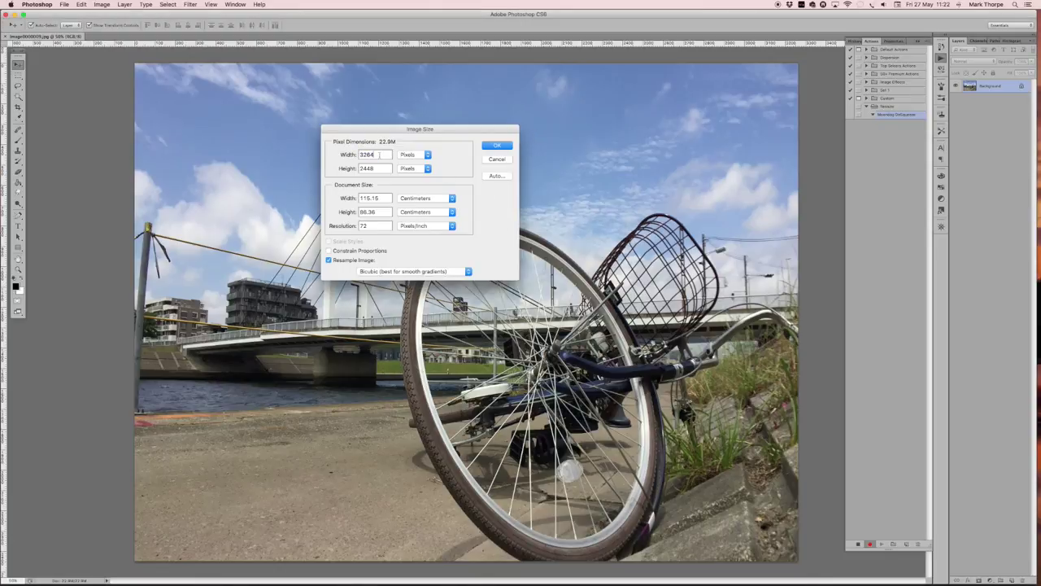
Set the image width to 4341 pixels, leaving the height at 2448, and apply it.
type("4341")
left_click(496, 147)
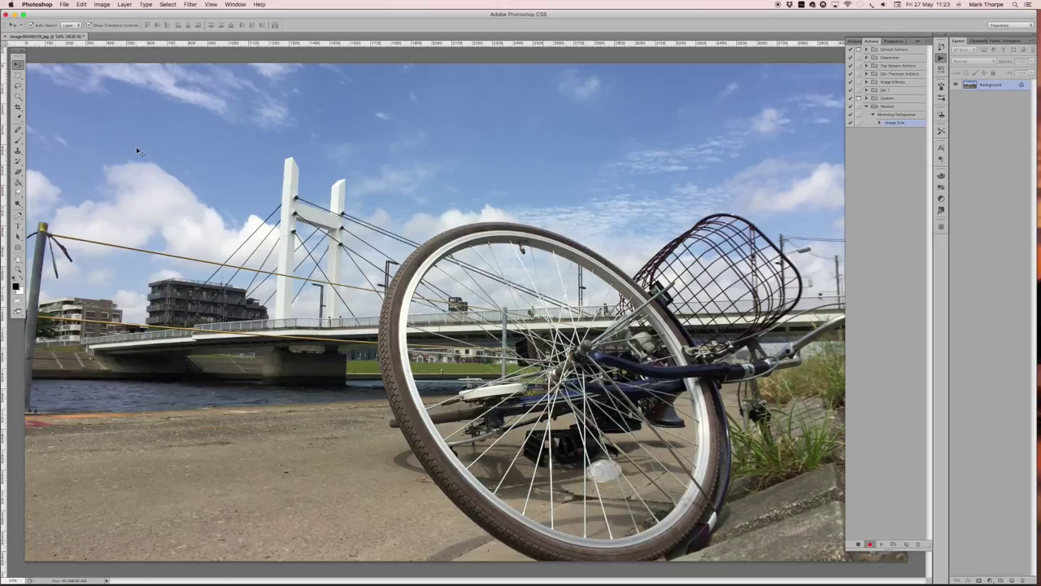
Save As JPEG into a newly created LapseItTute folder on Timelapse Drive.
left_click(65, 5)
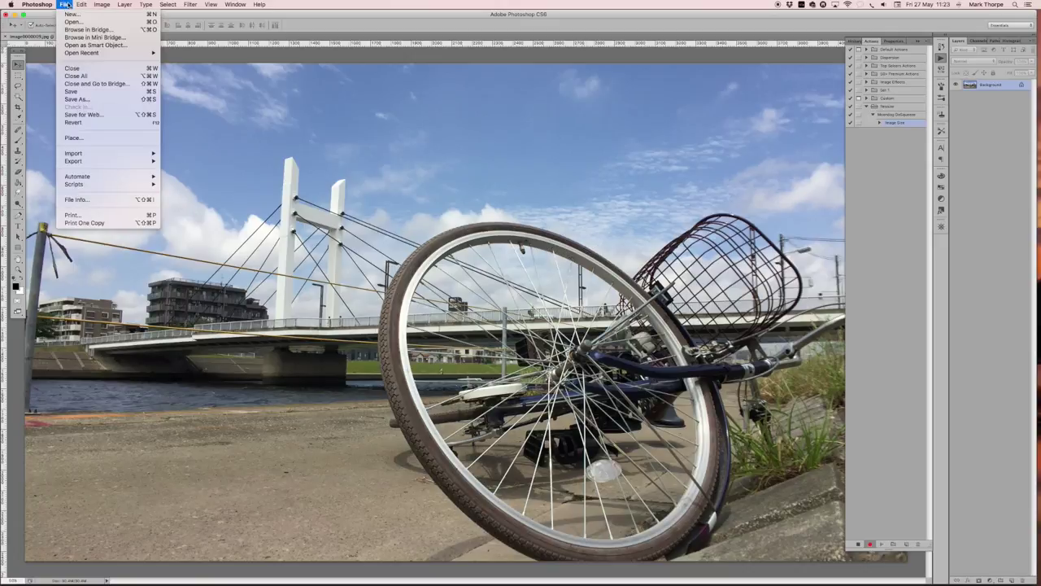
left_click(81, 99)
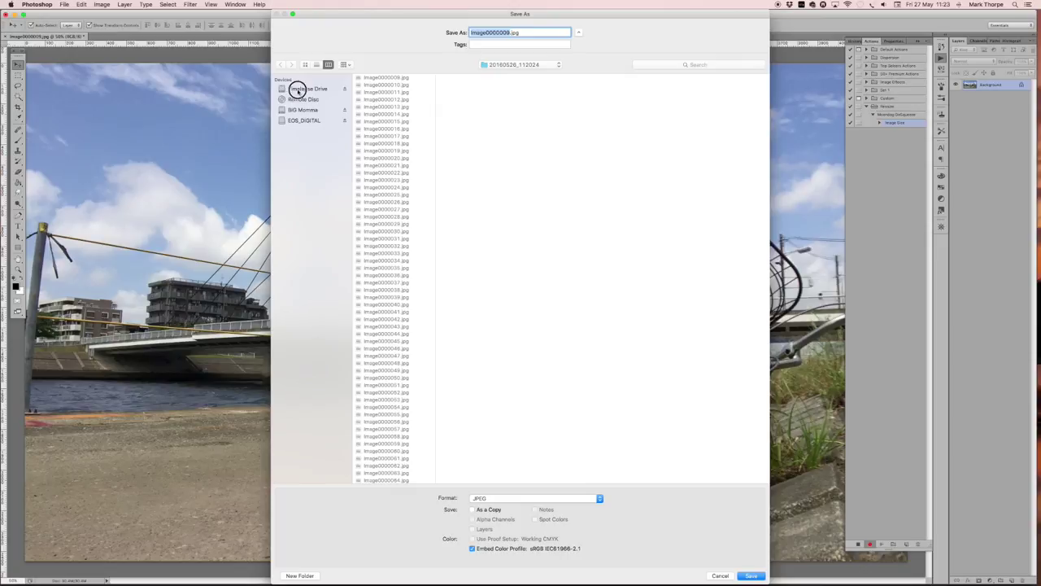
left_click(297, 88)
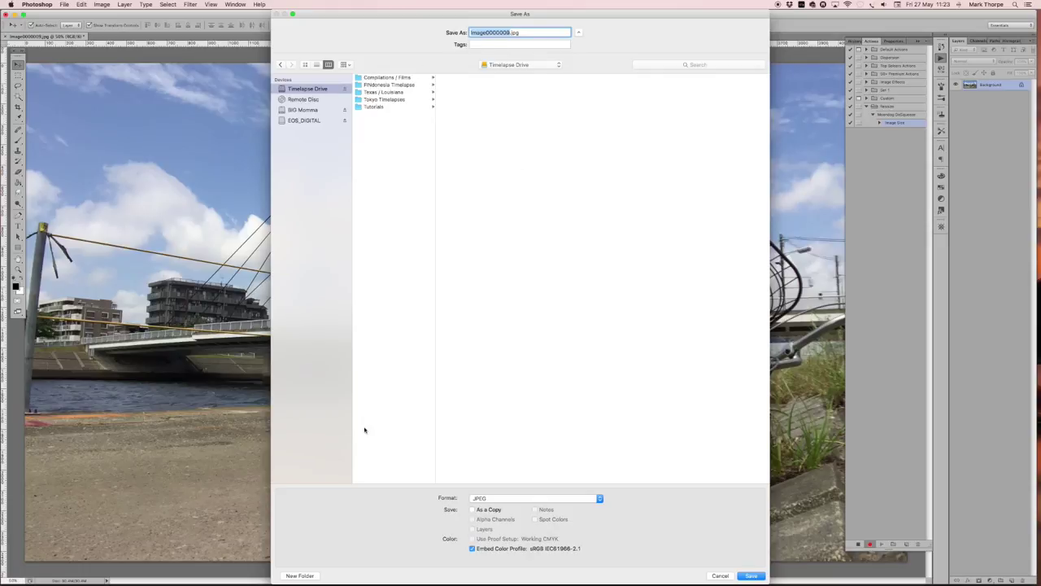
left_click(293, 575)
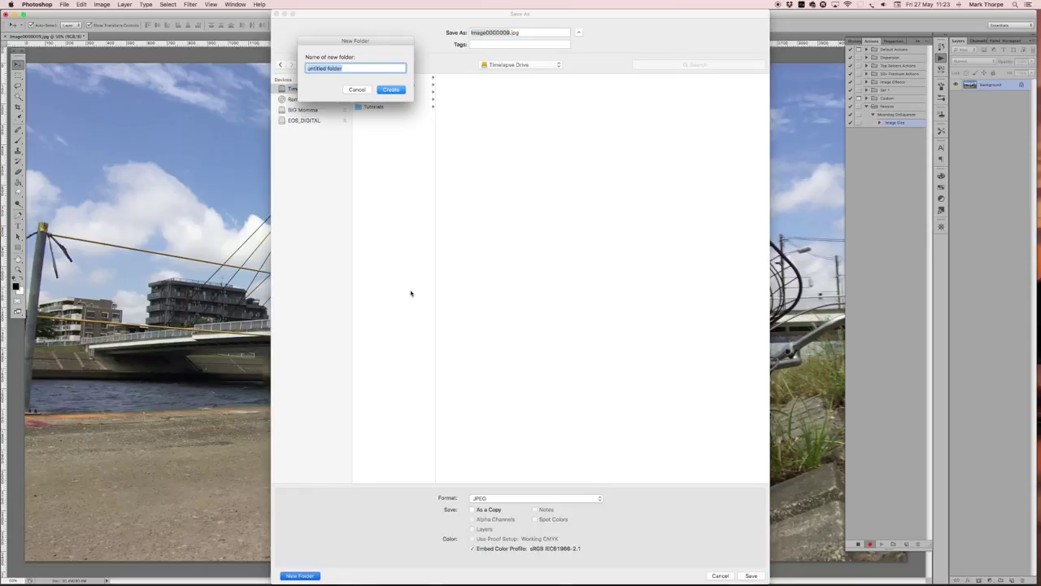
type("J")
key("Return")
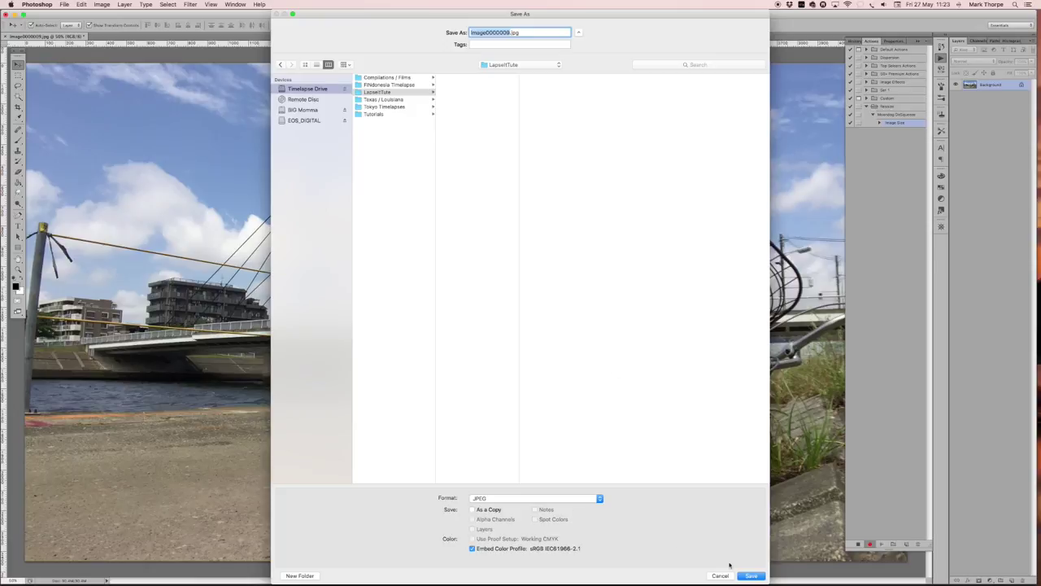
left_click(757, 577)
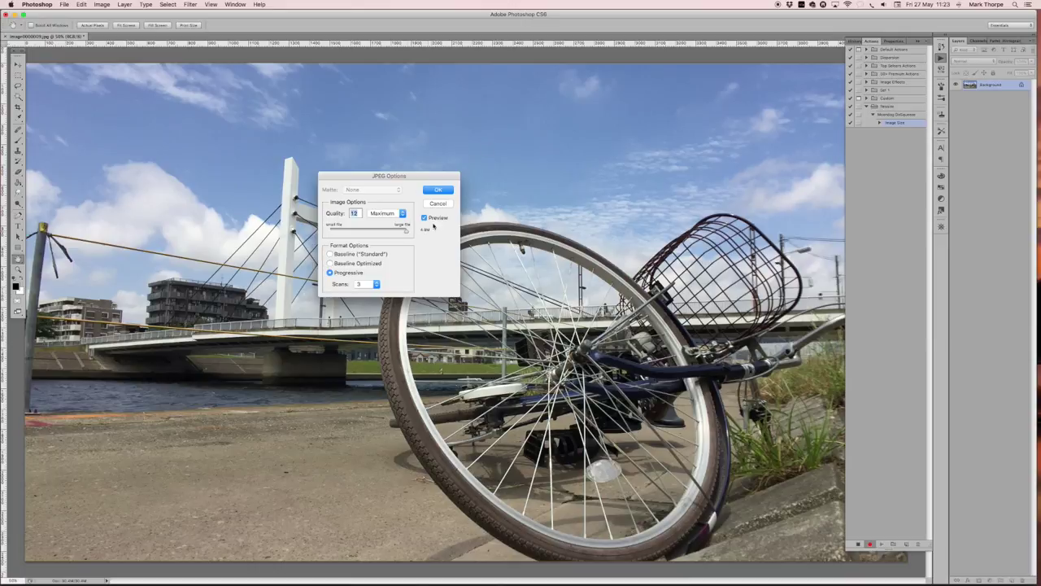
Accept JPEG quality 12 (Maximum), close the image, and stop recording Moondog DeSqueeze.
left_click(438, 191)
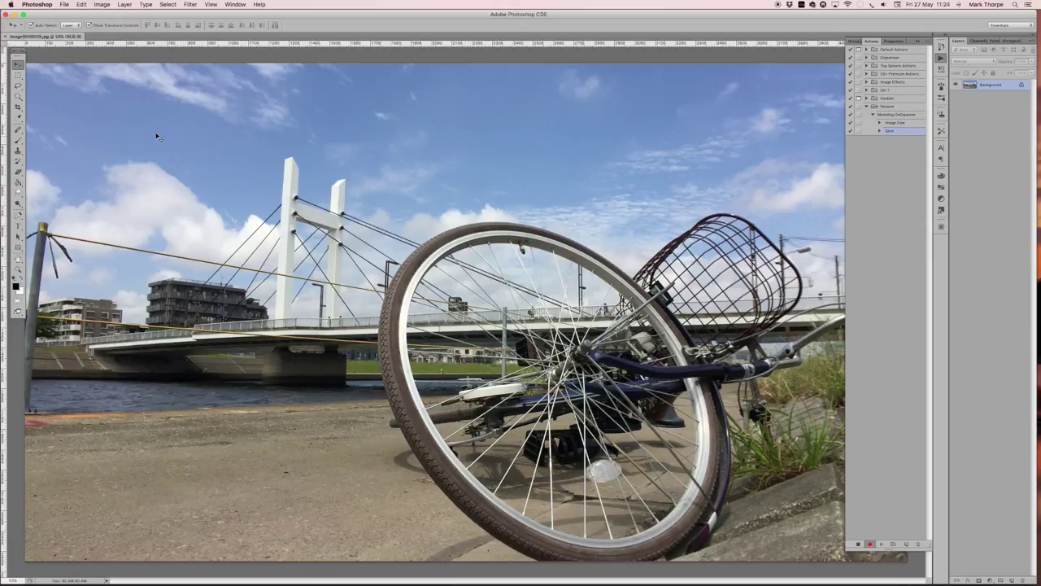
left_click(64, 4)
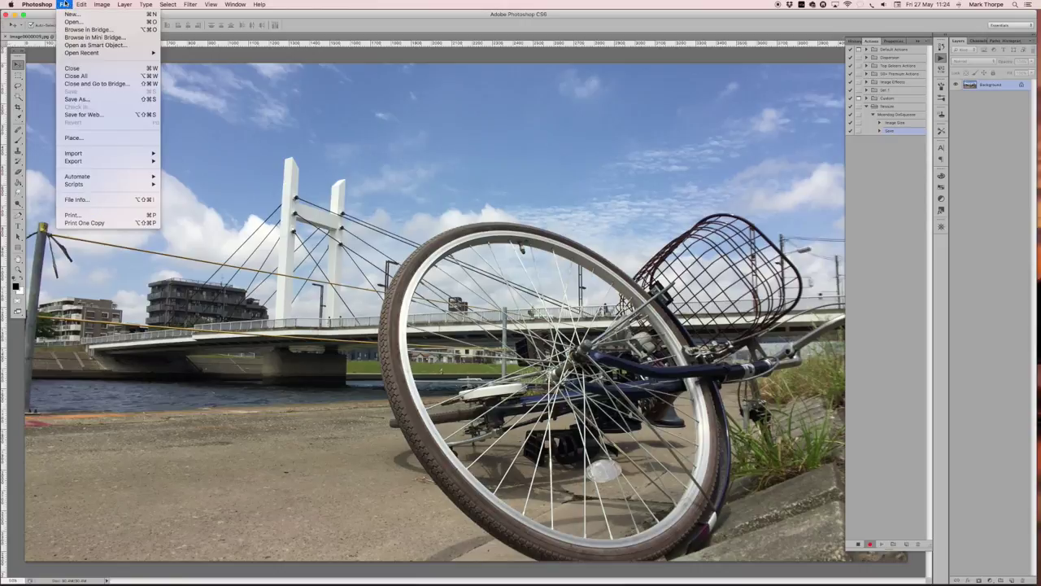
left_click(71, 68)
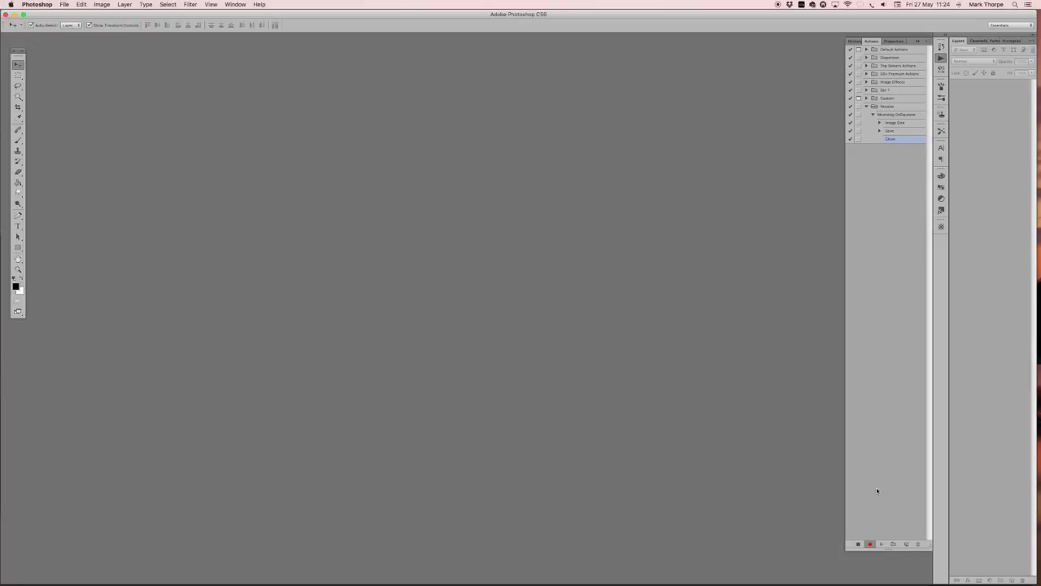
left_click(859, 544)
Open File > Automate > Batch, choose the Resize action set, and list its actions.
left_click(65, 5)
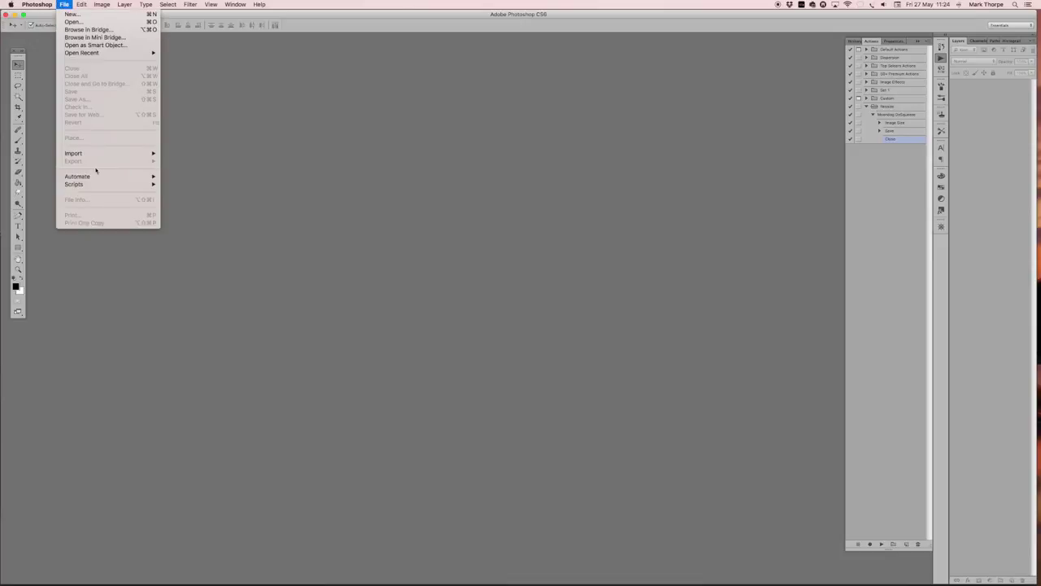
mouse_move(98, 177)
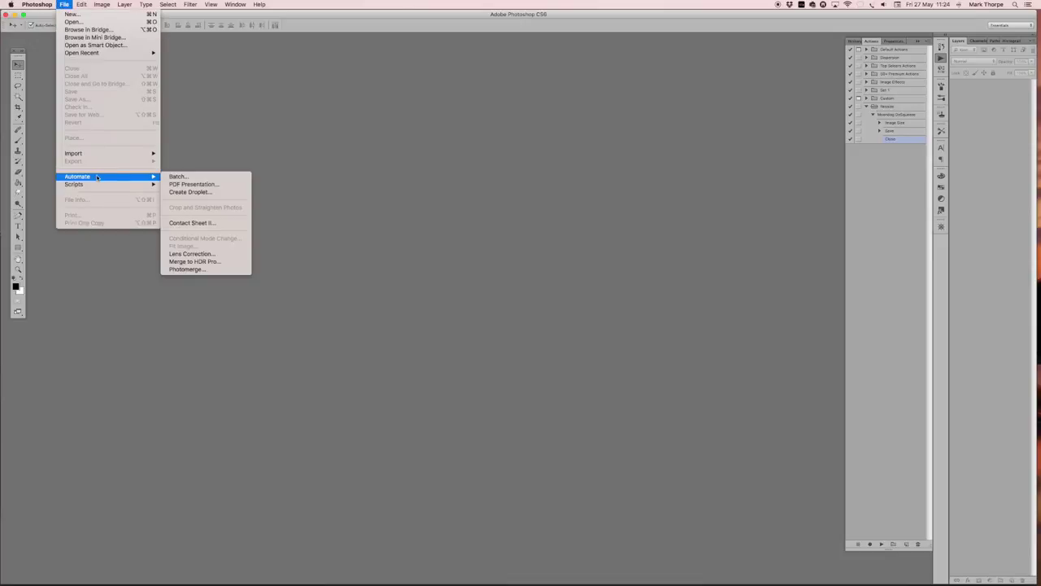
left_click(191, 177)
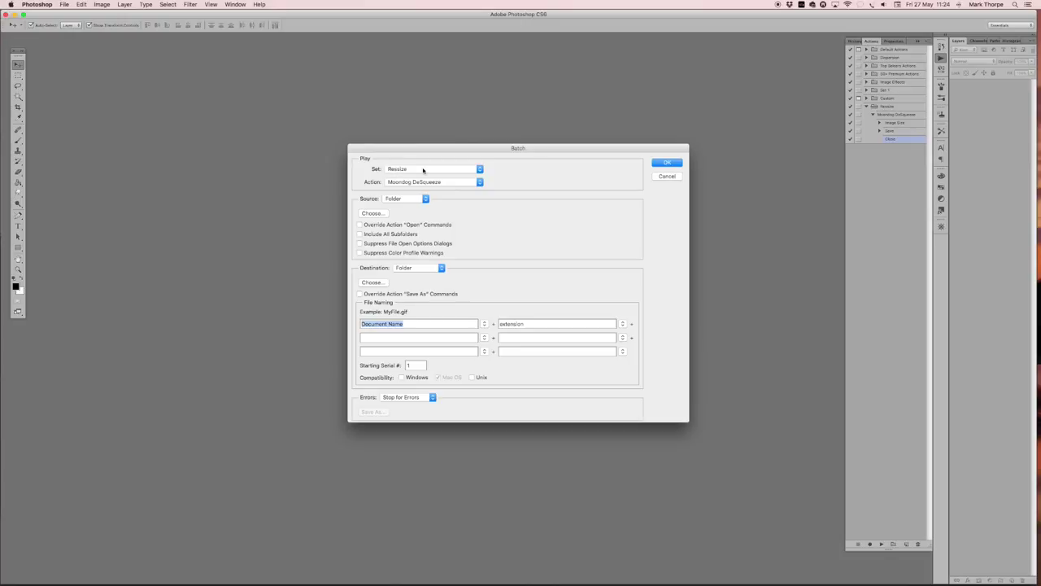
left_click(423, 169)
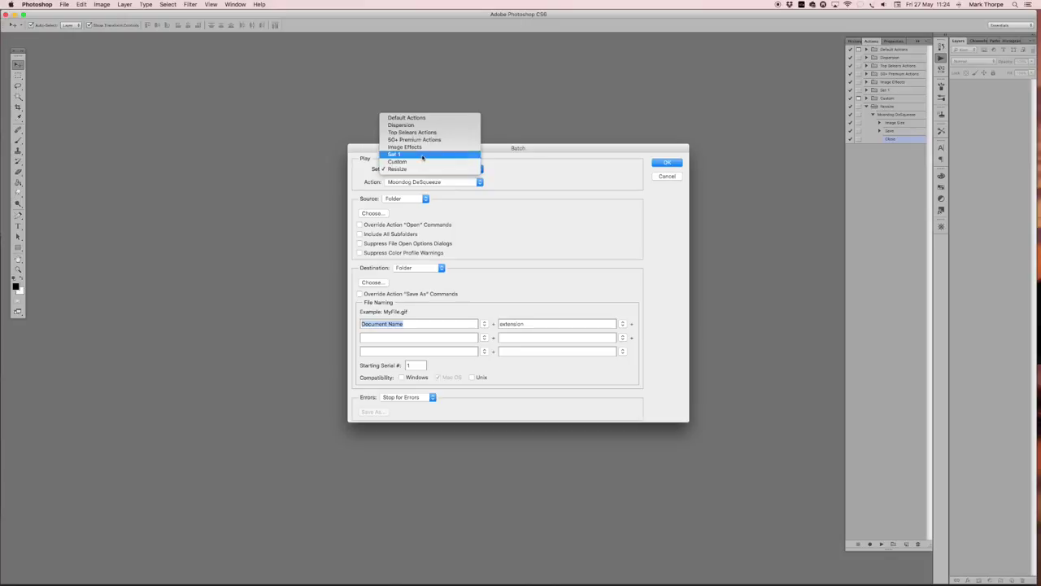
left_click(424, 169)
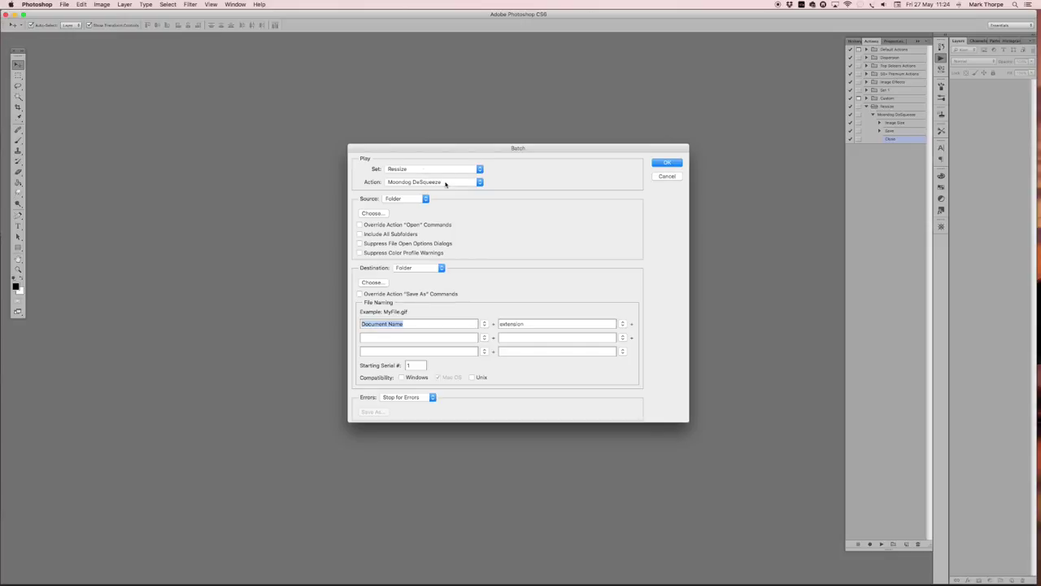
left_click(454, 182)
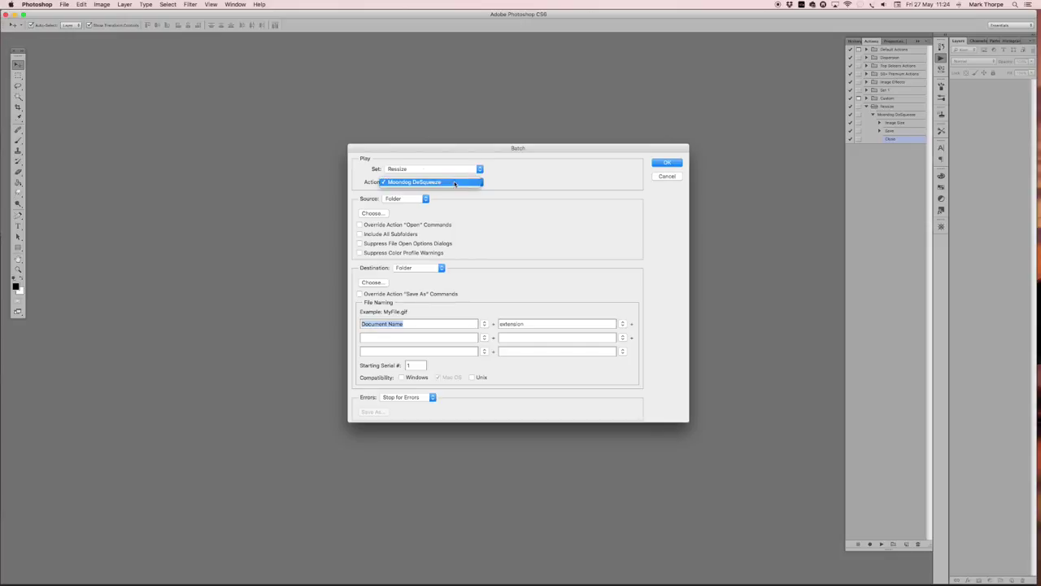
Keep Moondog DeSqueeze as the action and set the source folder to Desktop/Lapseit/20160526_112024.
left_click(454, 182)
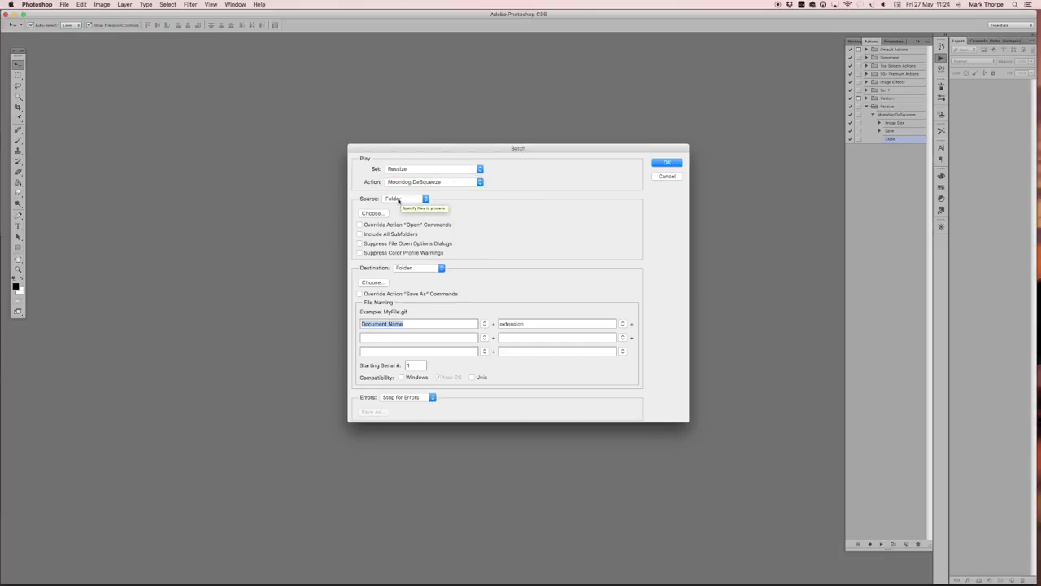
left_click(399, 200)
left_click(409, 201)
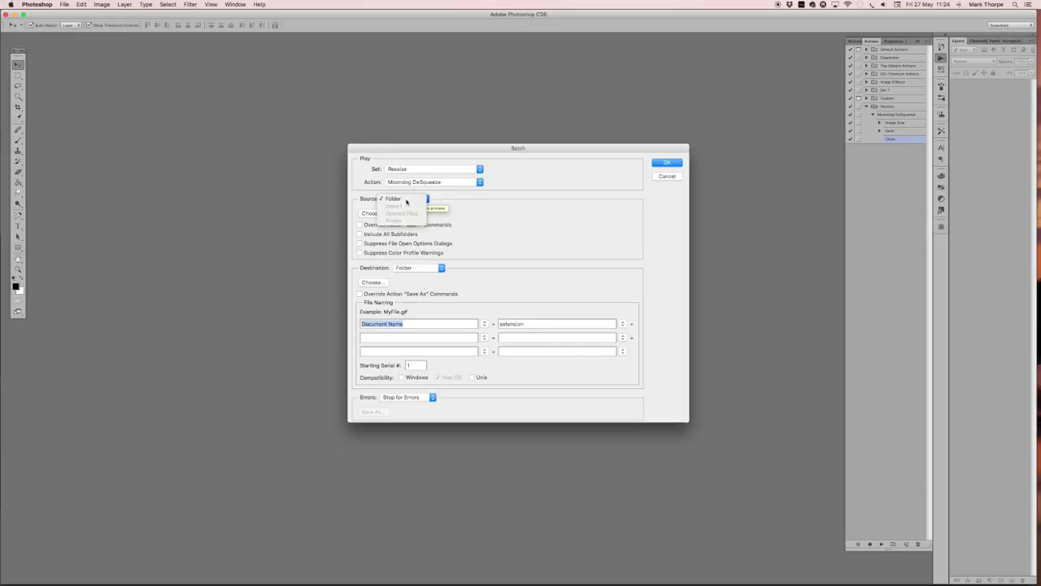
left_click(374, 214)
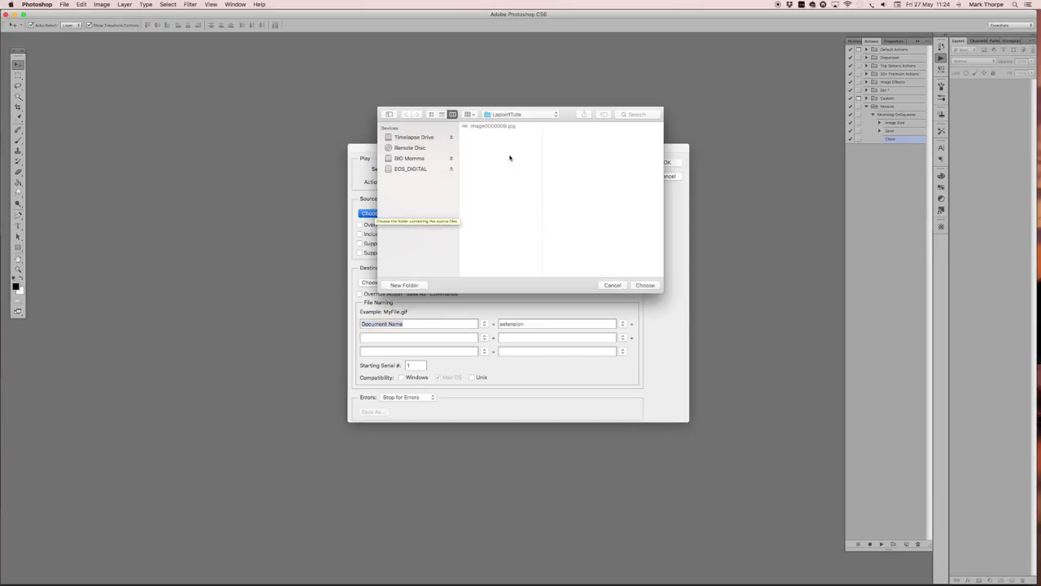
left_click(499, 116)
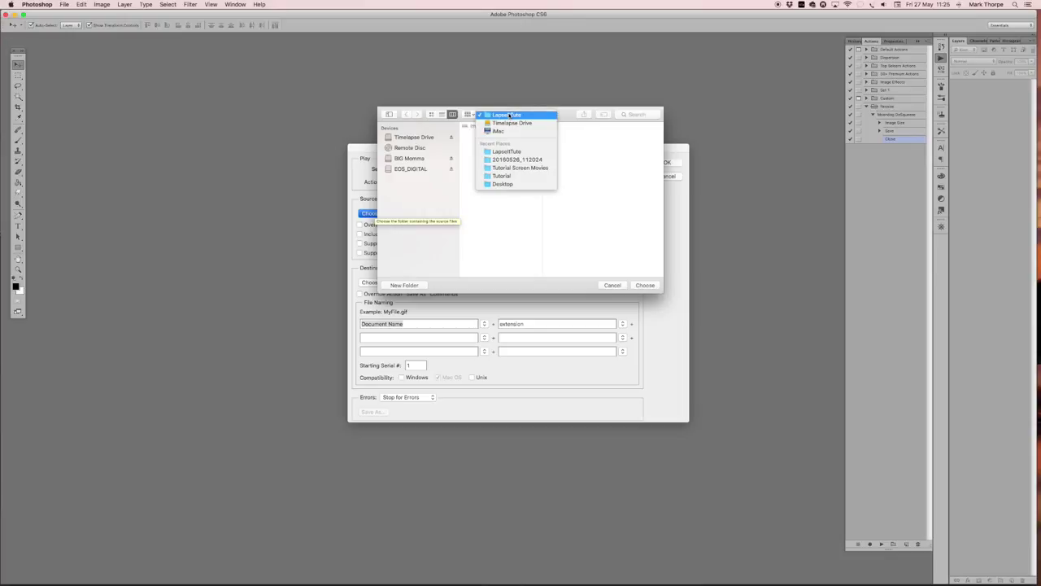
left_click(529, 185)
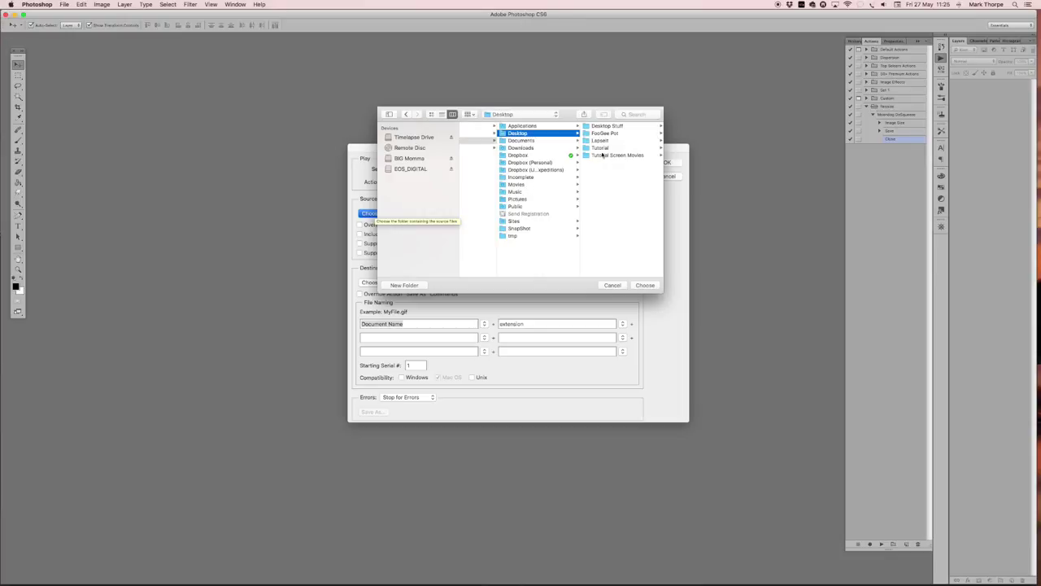
left_click(602, 141)
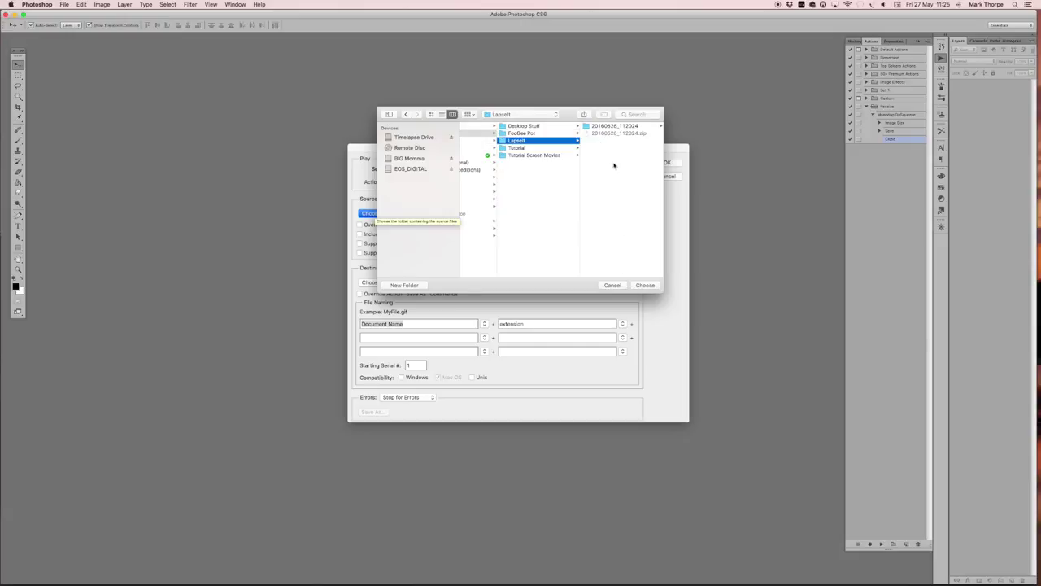
left_click(615, 127)
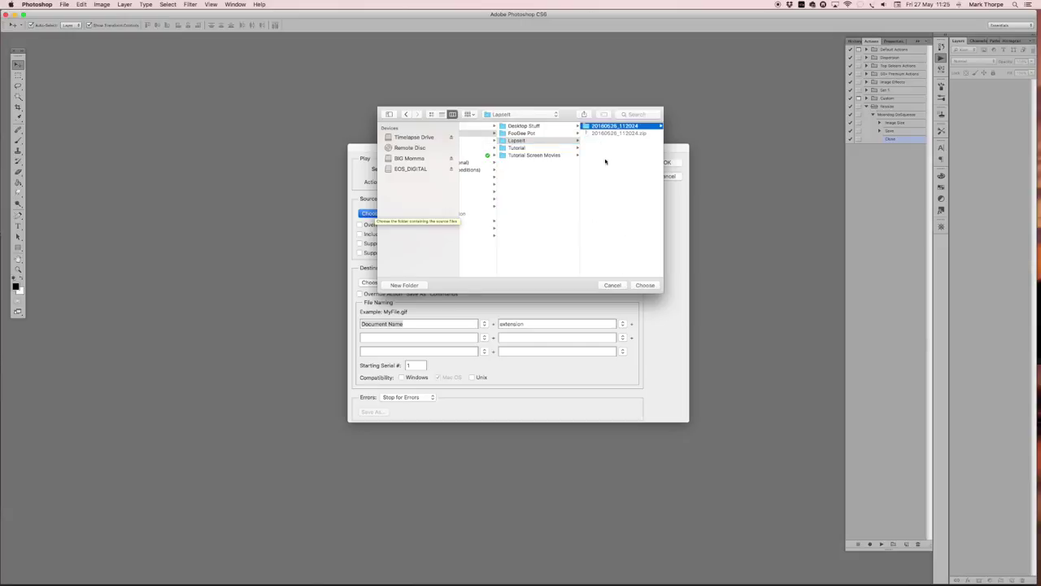
left_click(643, 286)
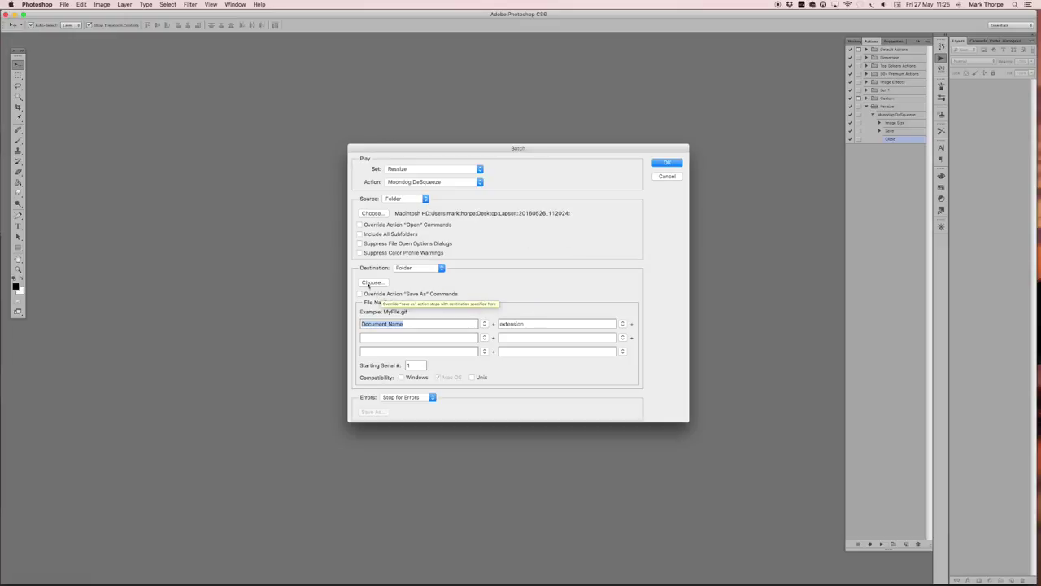
Set the batch destination to the LapseItTute folder on Timelapse Drive.
left_click(407, 269)
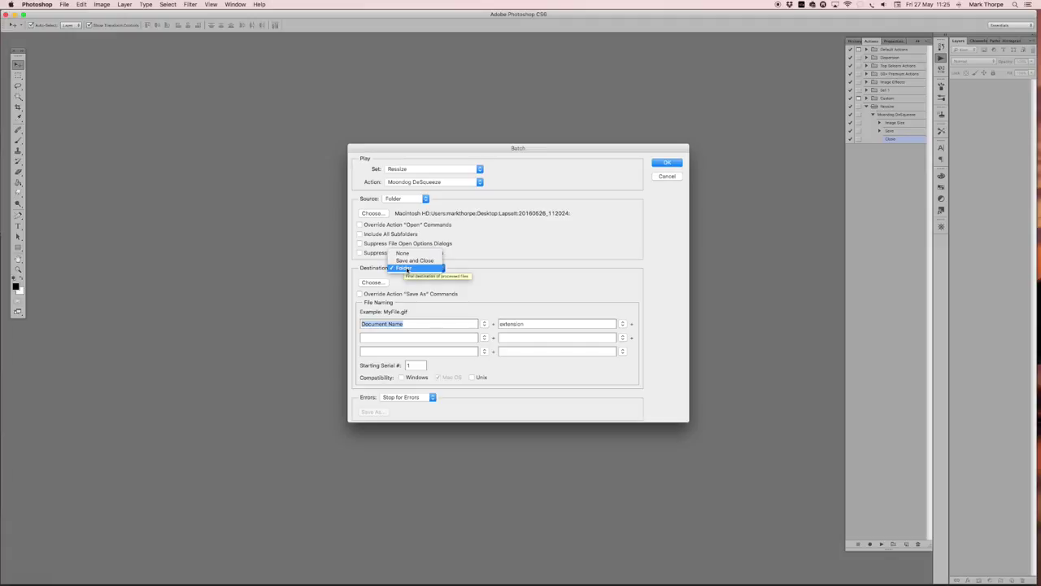
left_click(407, 270)
left_click(371, 283)
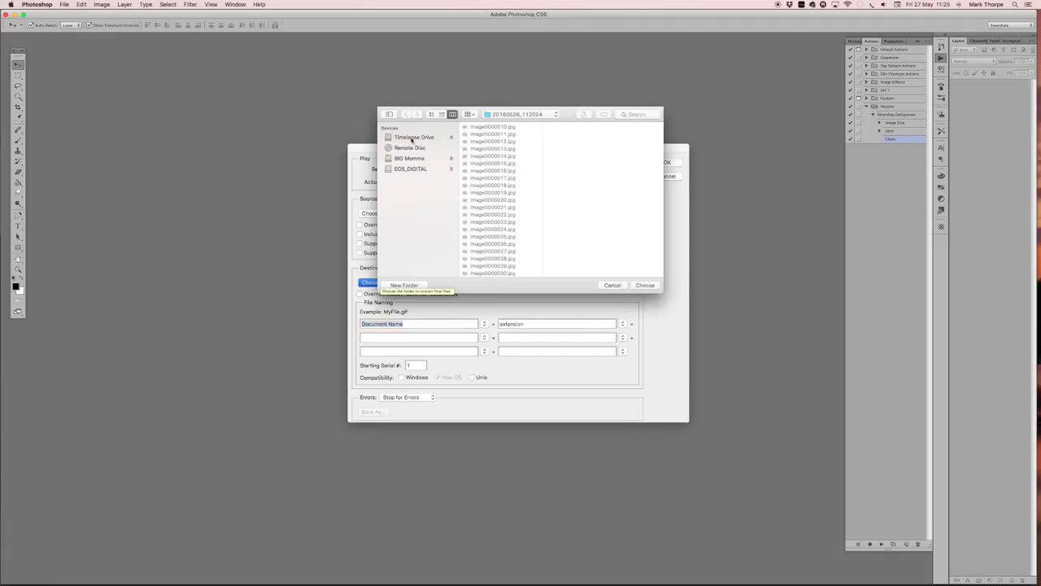
left_click(412, 138)
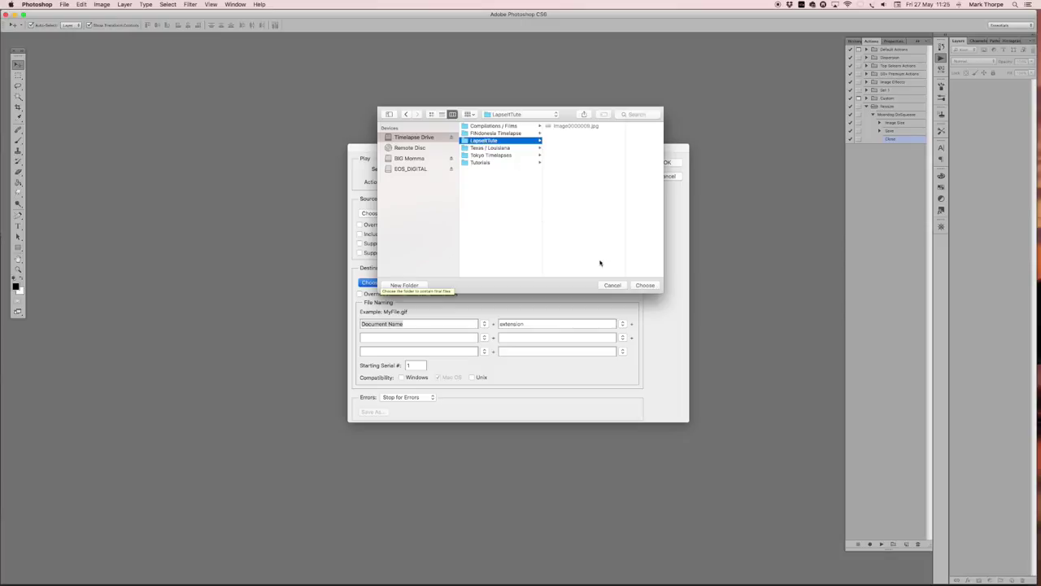
left_click(643, 285)
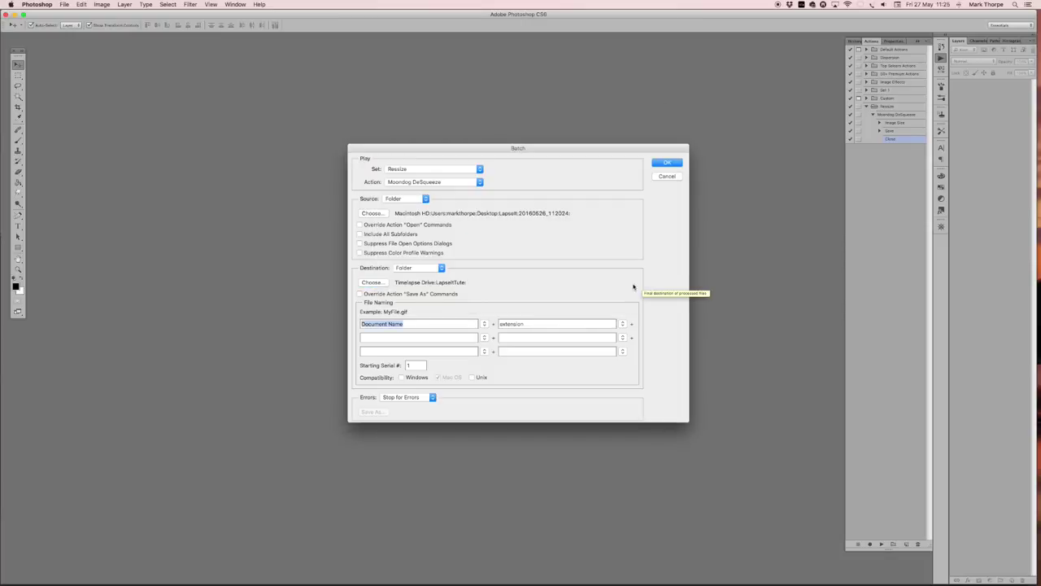
Enable Override Action "Save As" Commands, dismiss the warning, and start the batch.
left_click(360, 295)
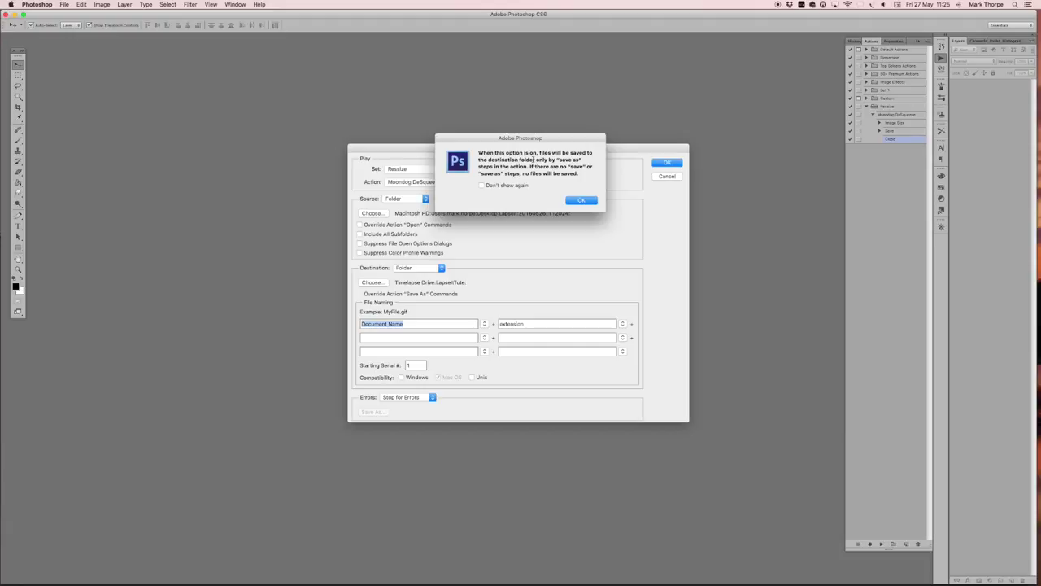
left_click(582, 201)
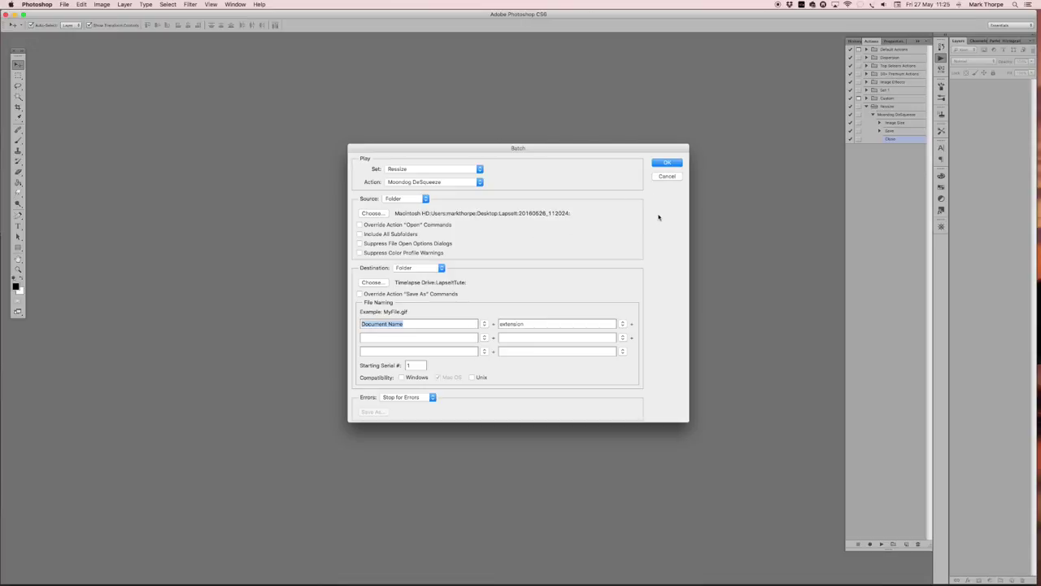
left_click(666, 164)
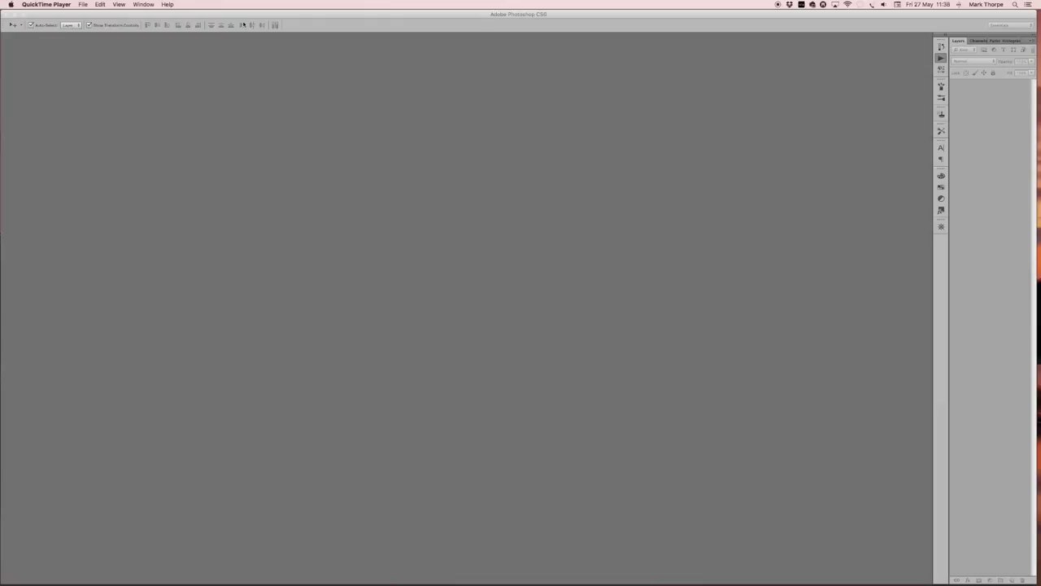
Once the batch finishes, bring the Photoshop window back to the front.
left_click(243, 15)
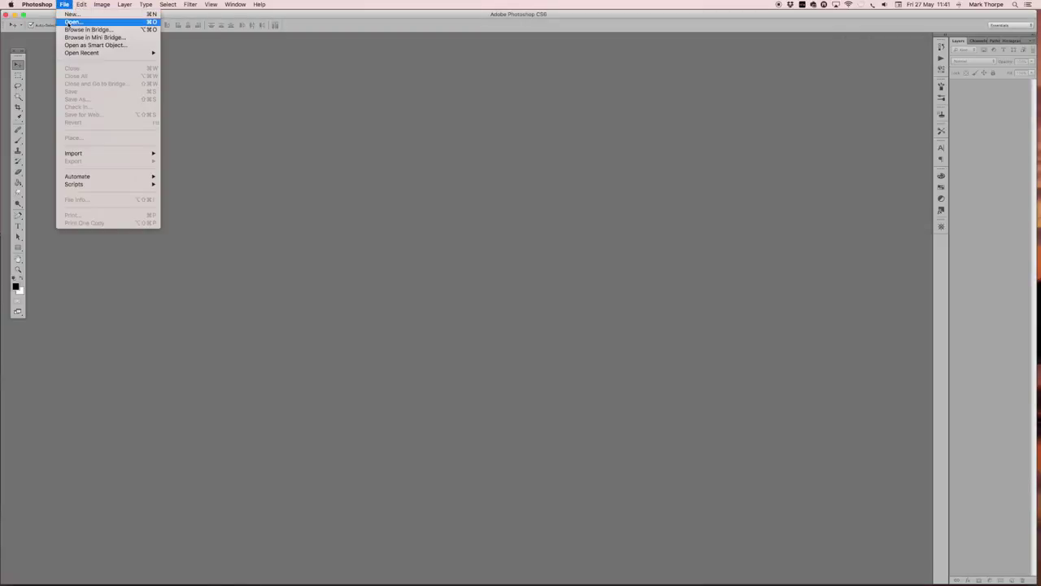
Open Desktop/Lapseit/20160526_112024/Image0000009.jpg, then bring up the Open dialog again.
left_click(72, 22)
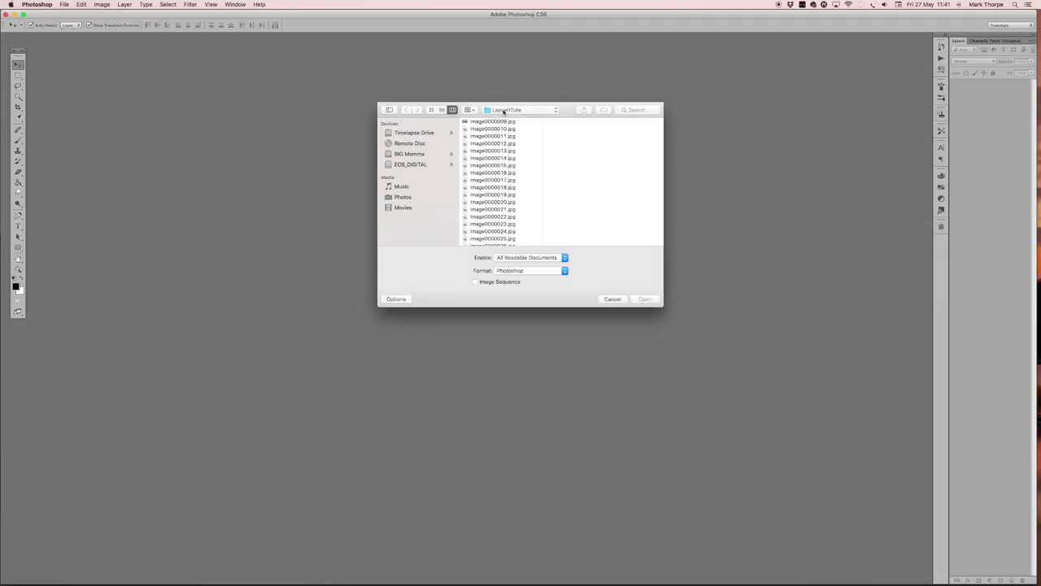
left_click(505, 112)
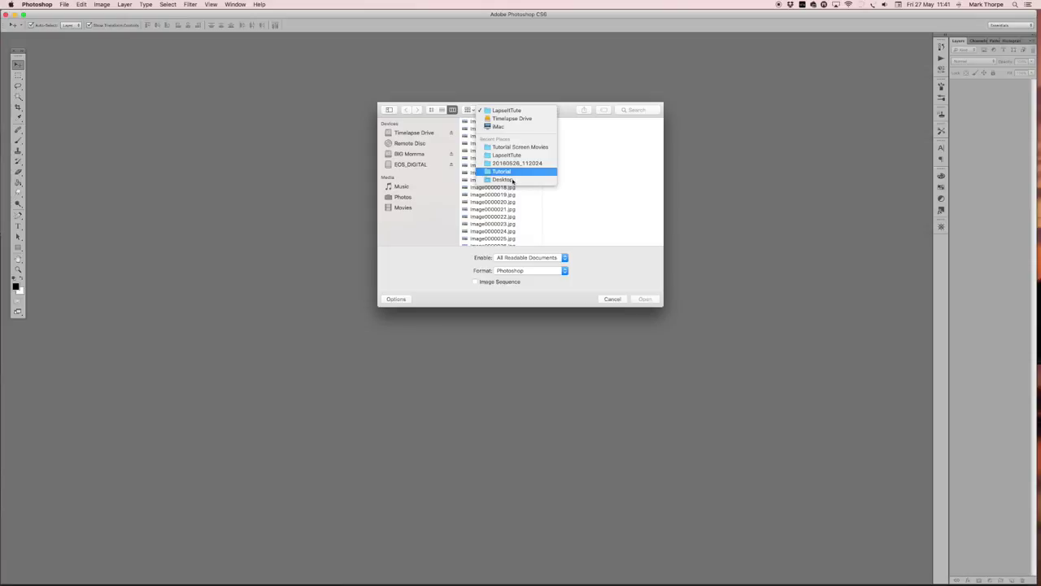
key("Return")
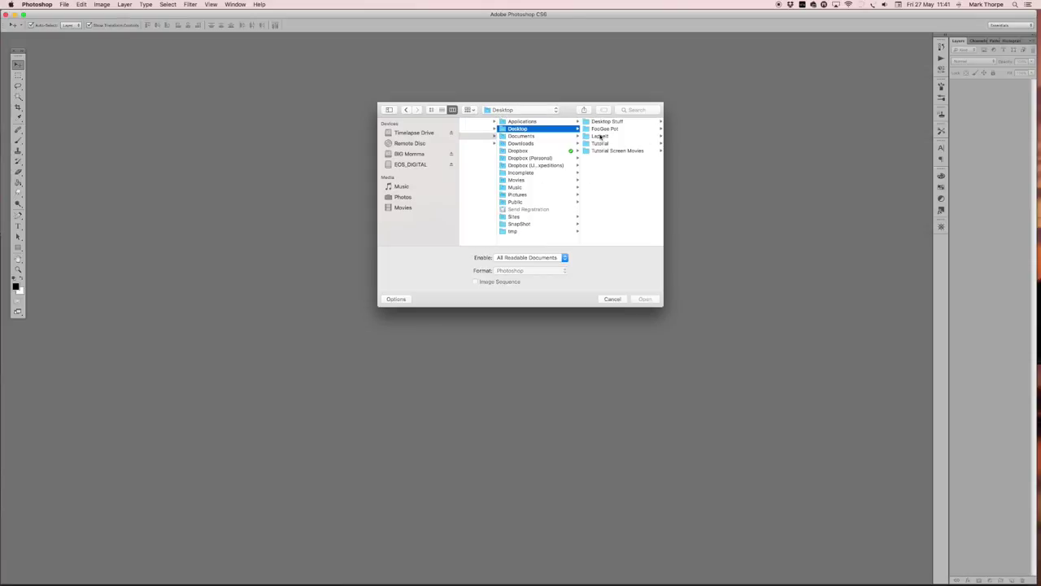
left_click(600, 136)
left_click(605, 121)
left_click(626, 122)
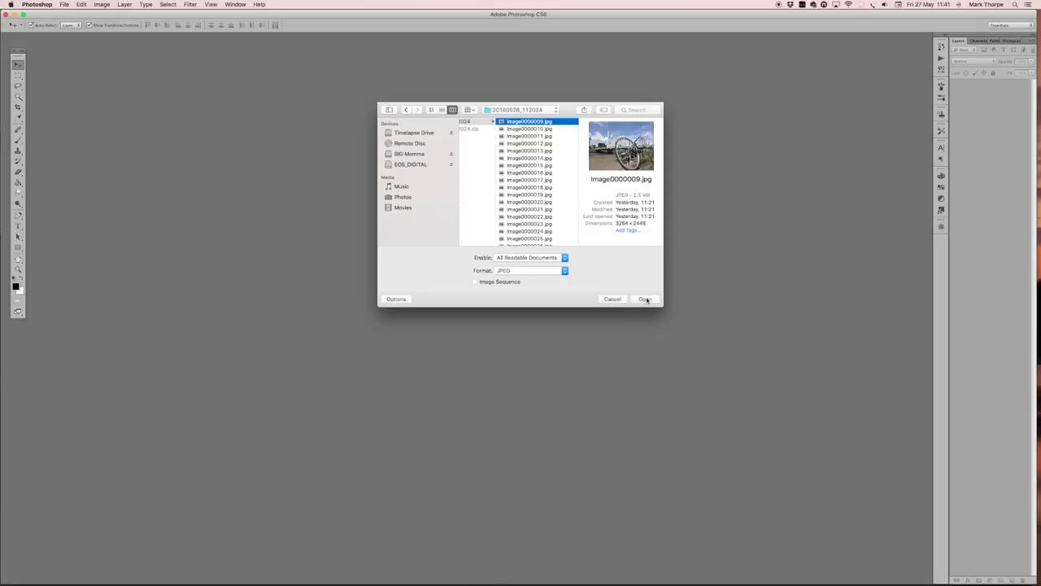
left_click(644, 299)
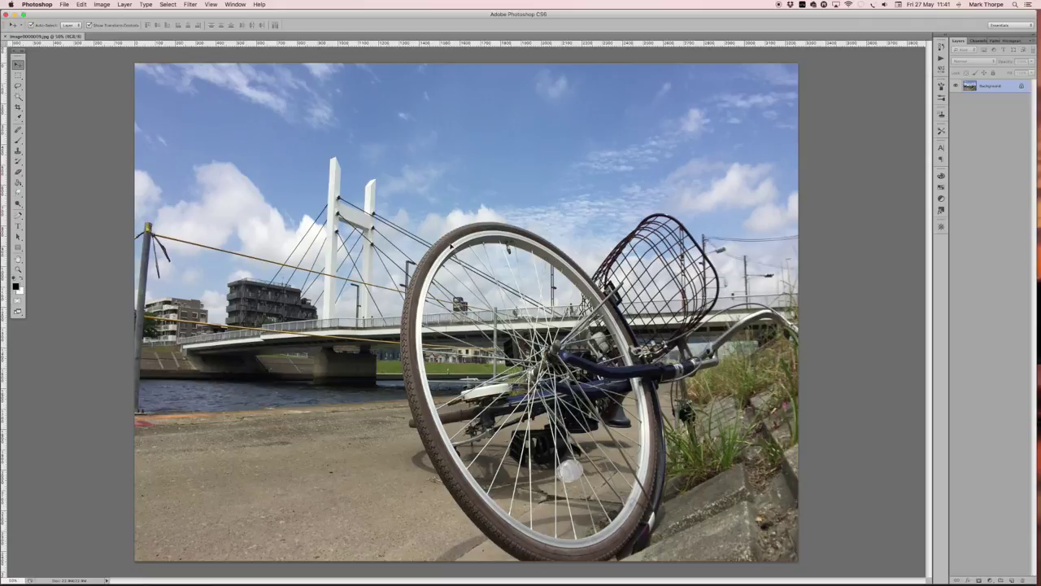
left_click(64, 4)
left_click(70, 26)
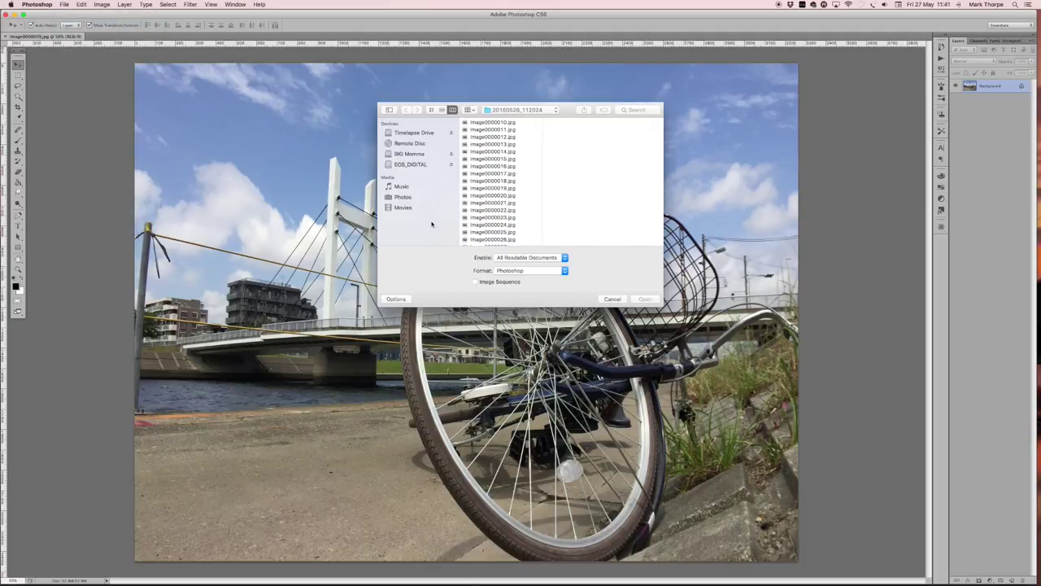
Open the processed Image0000009.jpg from Timelapse Drive/LapseItTute.
left_click(410, 135)
left_click(488, 135)
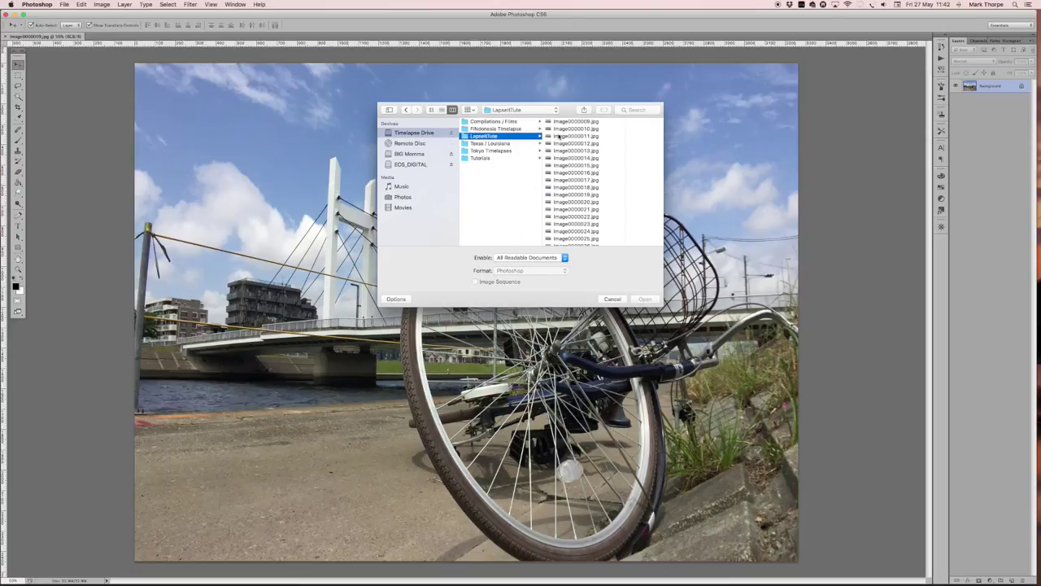
left_click(563, 122)
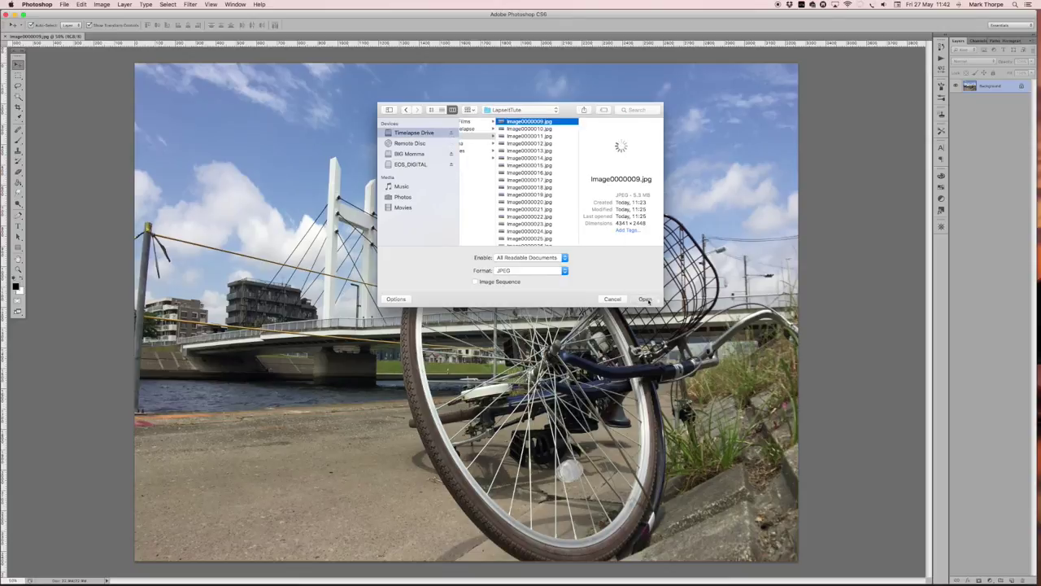
left_click(646, 300)
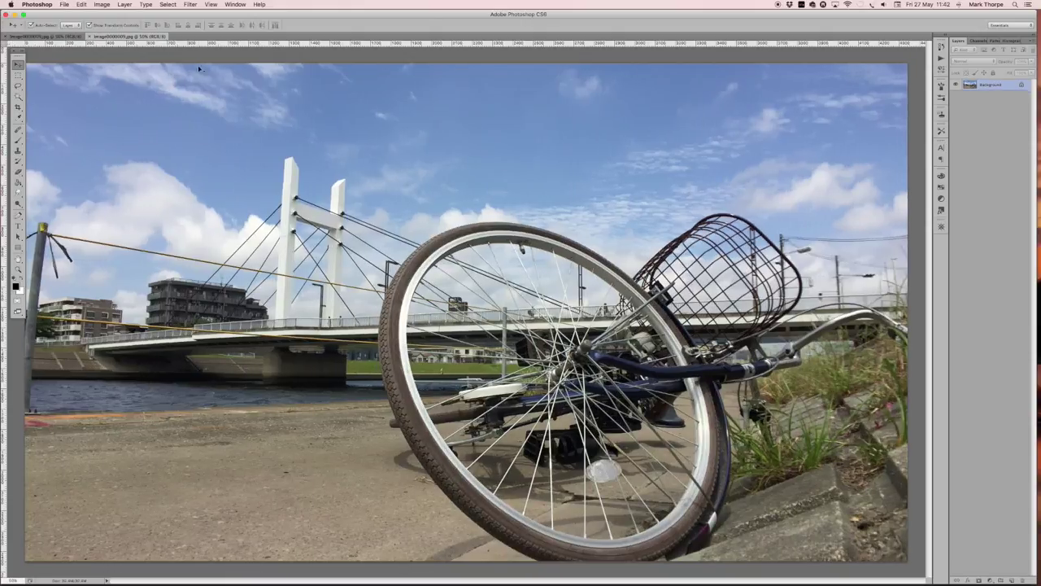
Toggle between the original 4:3 and widened frames to compare, then close both documents.
left_click(55, 37)
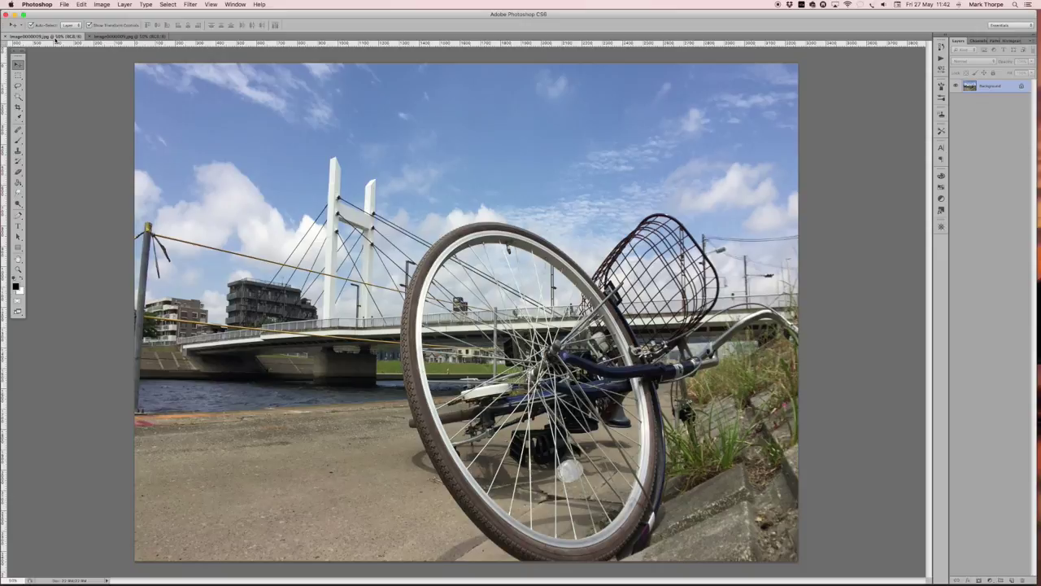
left_click(106, 37)
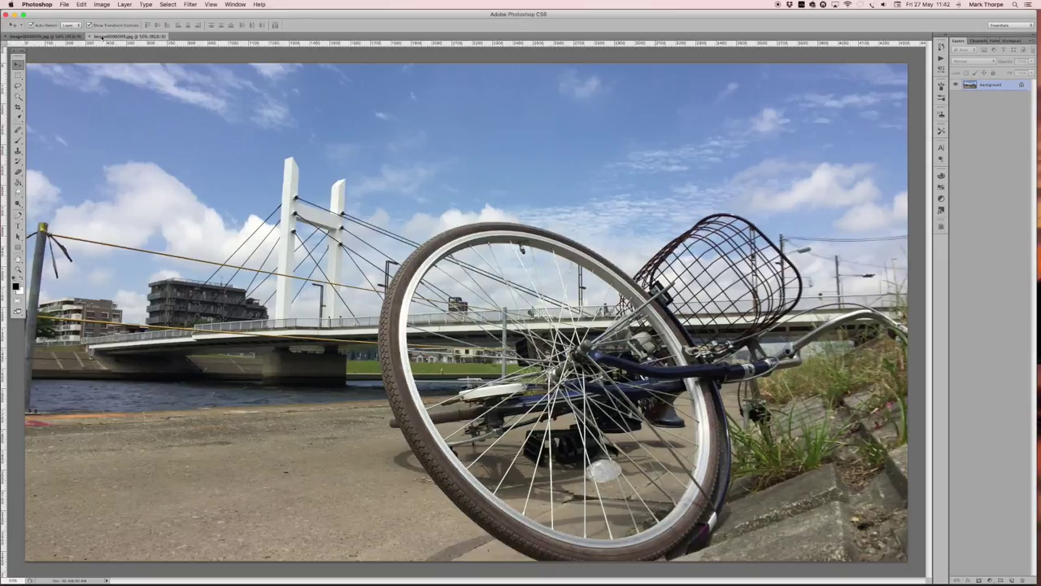
left_click(56, 38)
left_click(110, 37)
left_click(54, 37)
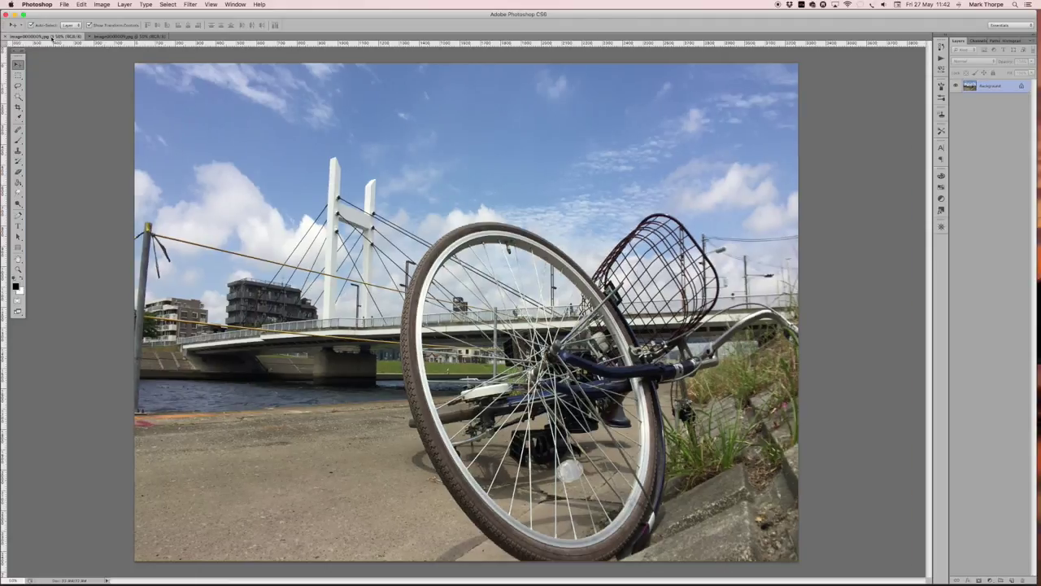
left_click(110, 38)
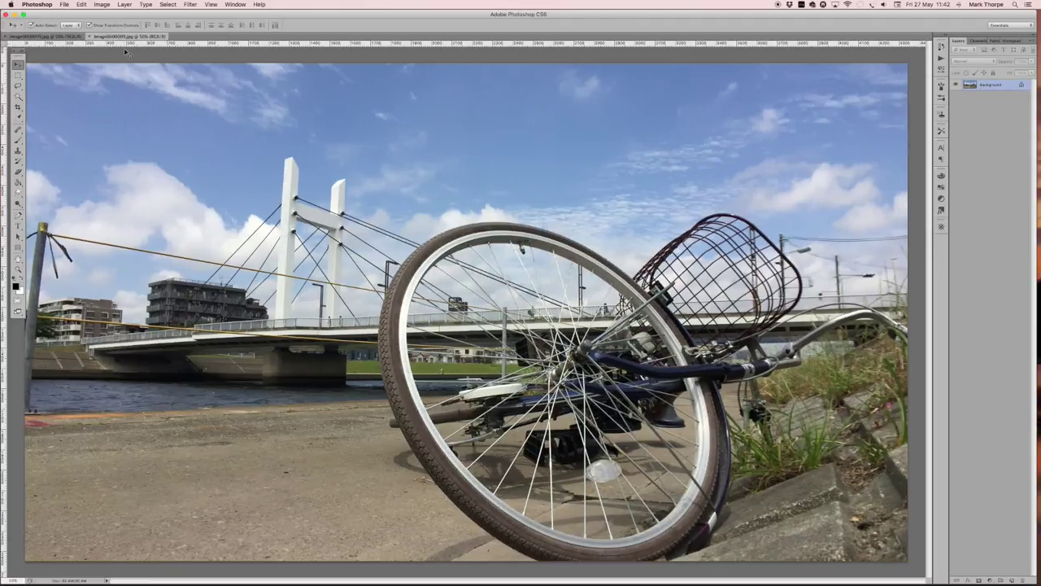
left_click(51, 37)
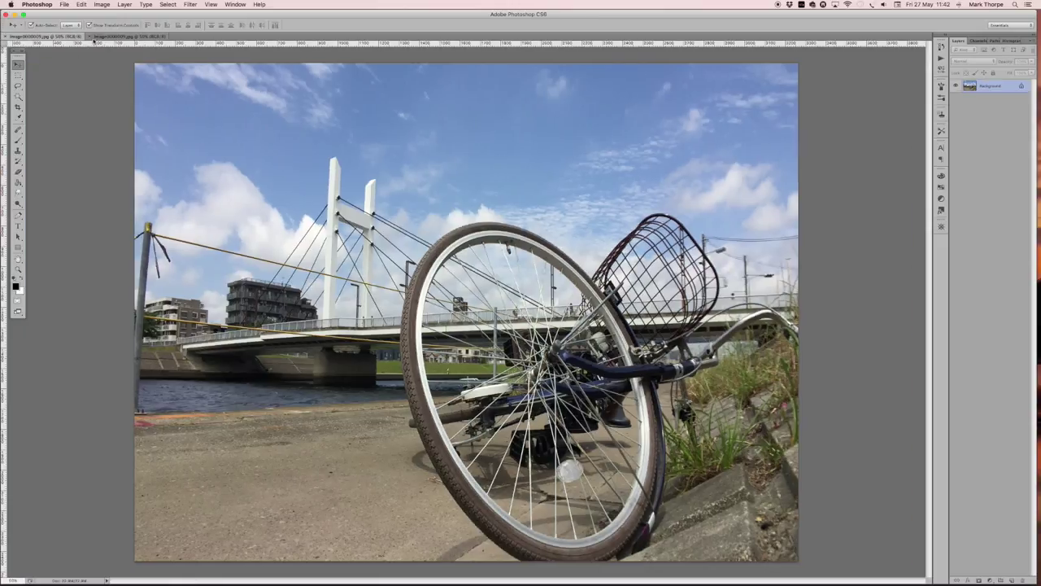
left_click(106, 37)
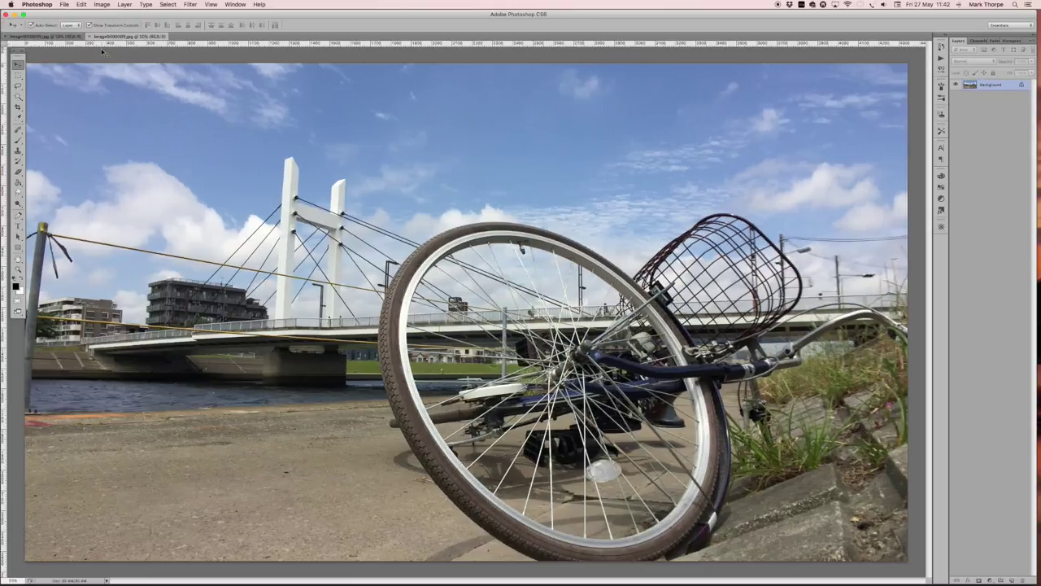
left_click(87, 39)
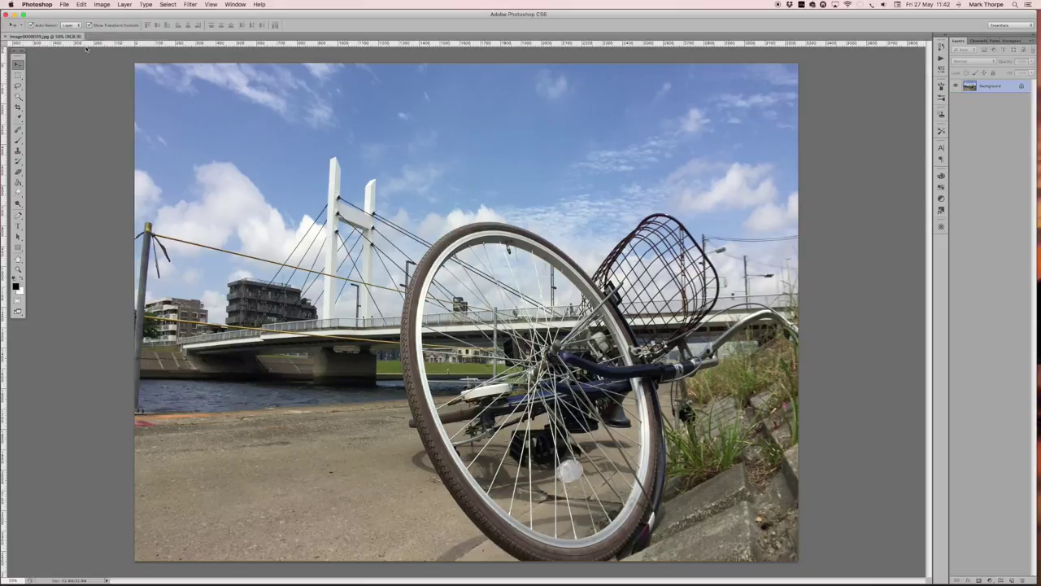
left_click(90, 37)
left_click(7, 38)
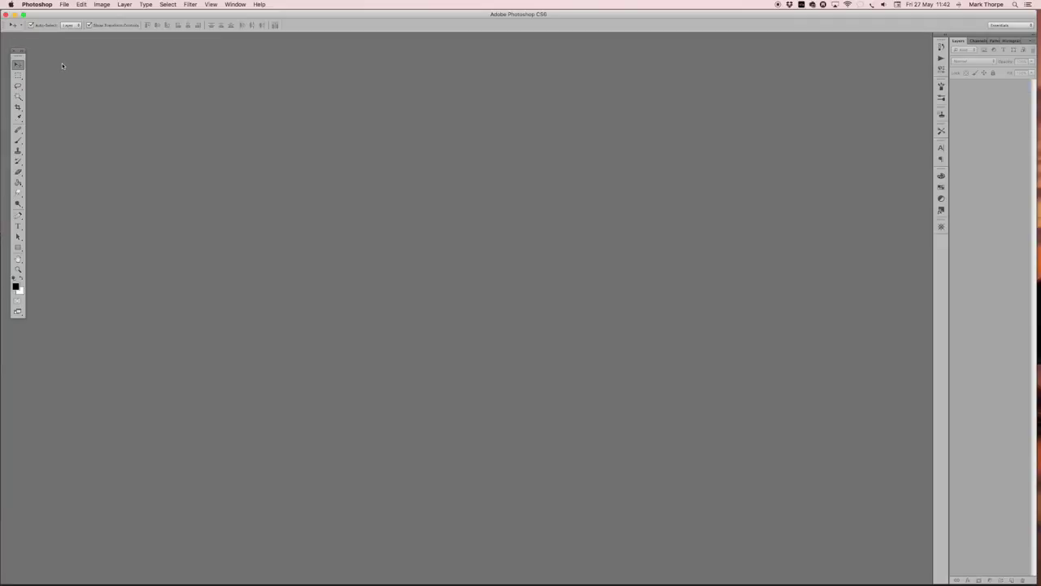
Quit Photoshop and bring Lightroom 5's Library grid of 81 photos to the front.
left_click(36, 5)
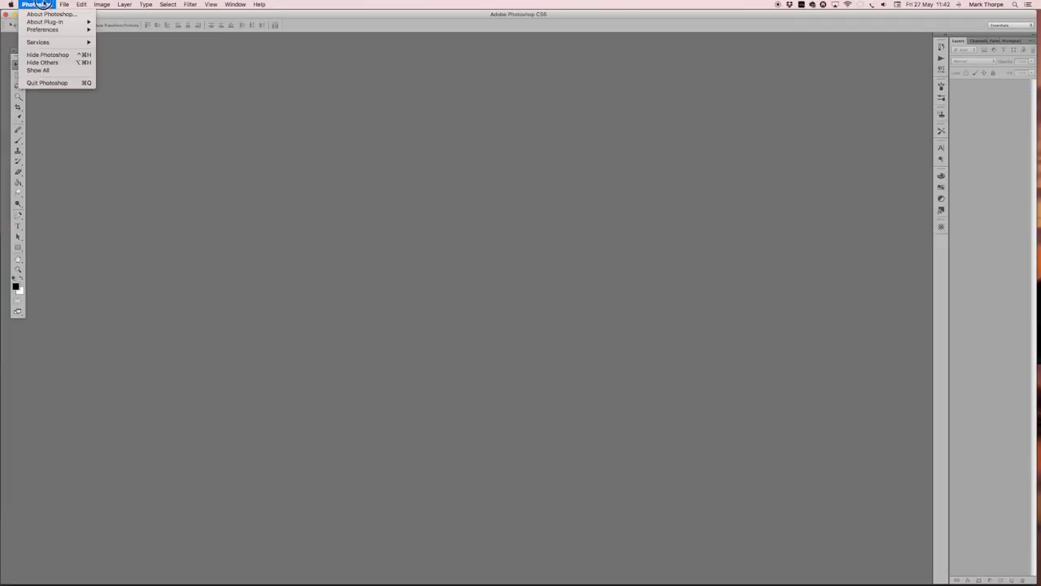
left_click(48, 83)
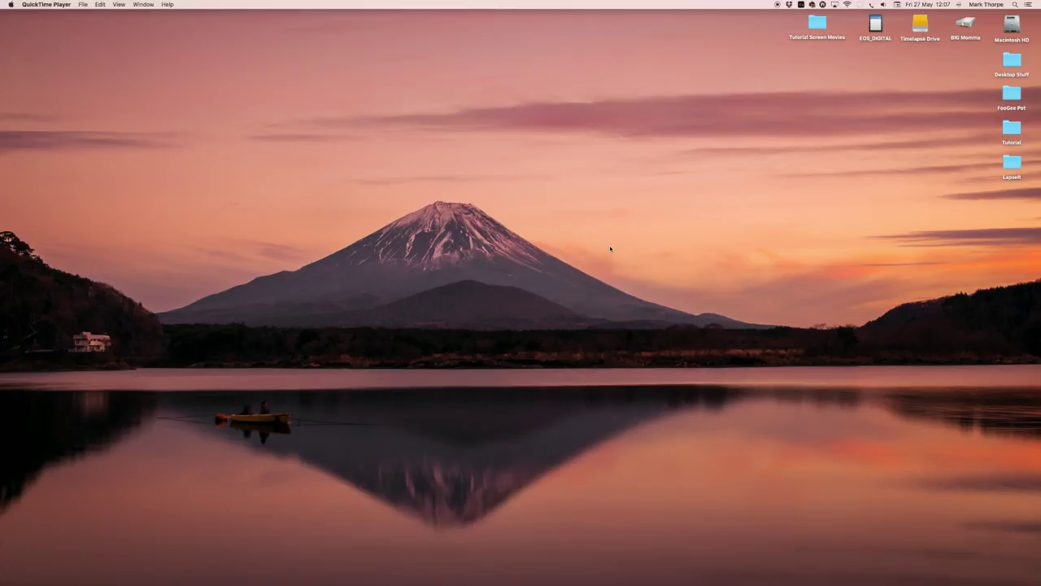
mouse_move(488, 574)
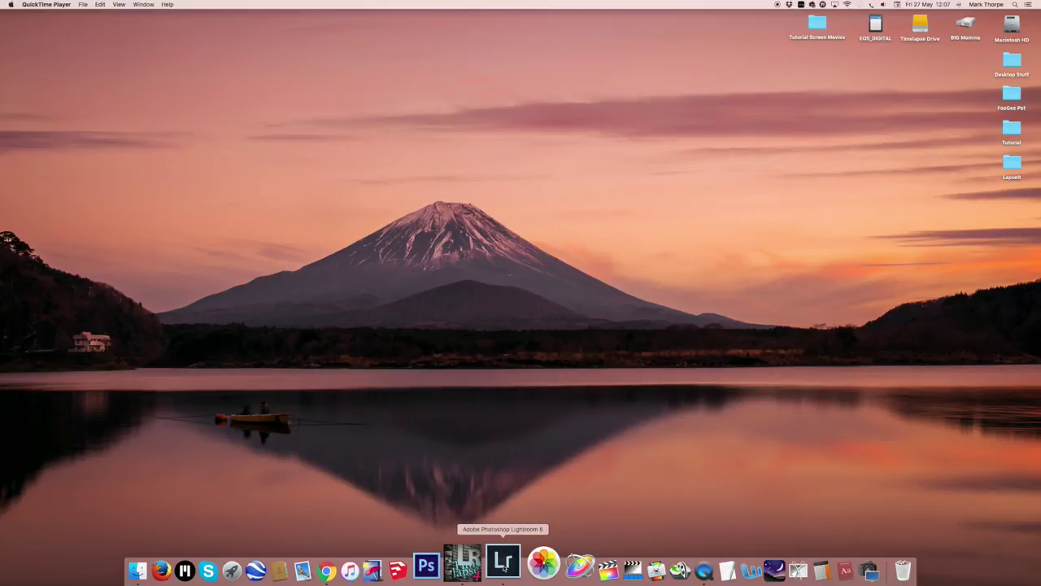
left_click(503, 563)
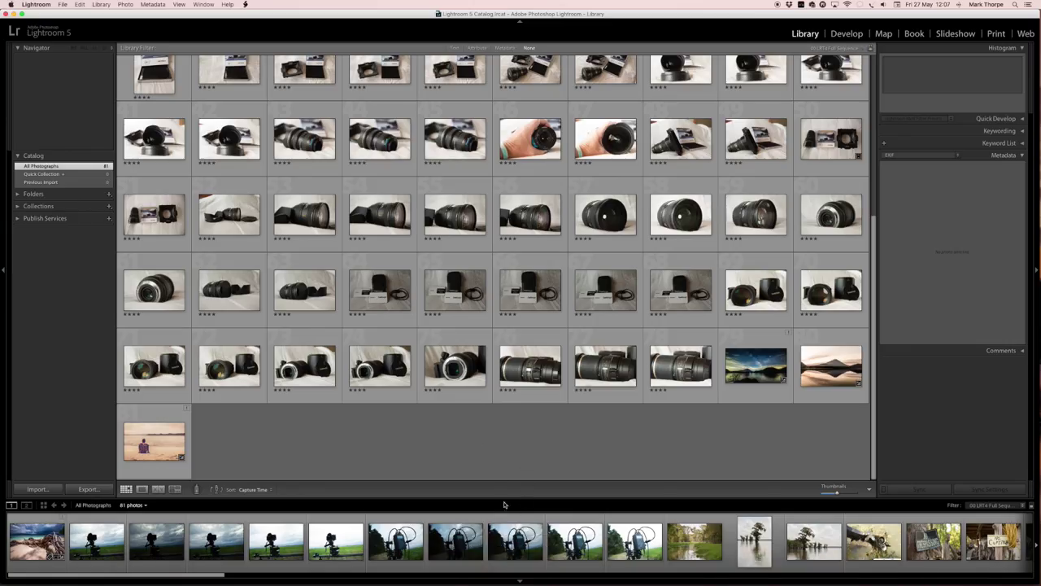
Bring LRTimelapse 4 to the front from the Dock, replacing Lightroom 5.
mouse_move(472, 579)
left_click(483, 561)
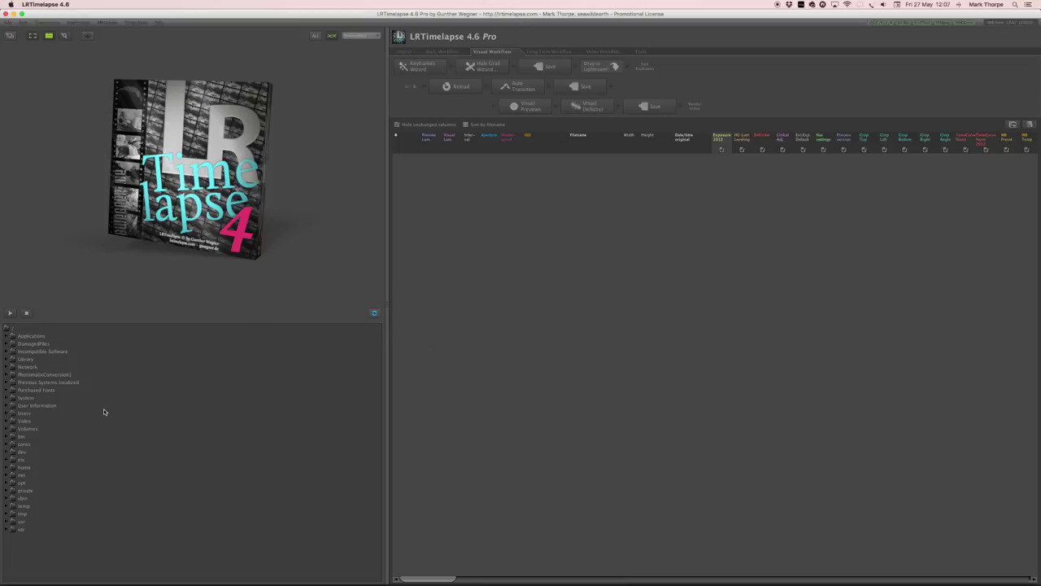
Expand Volumes and load the LapseItTute folder from the Timelapse Drive.
left_click(8, 430)
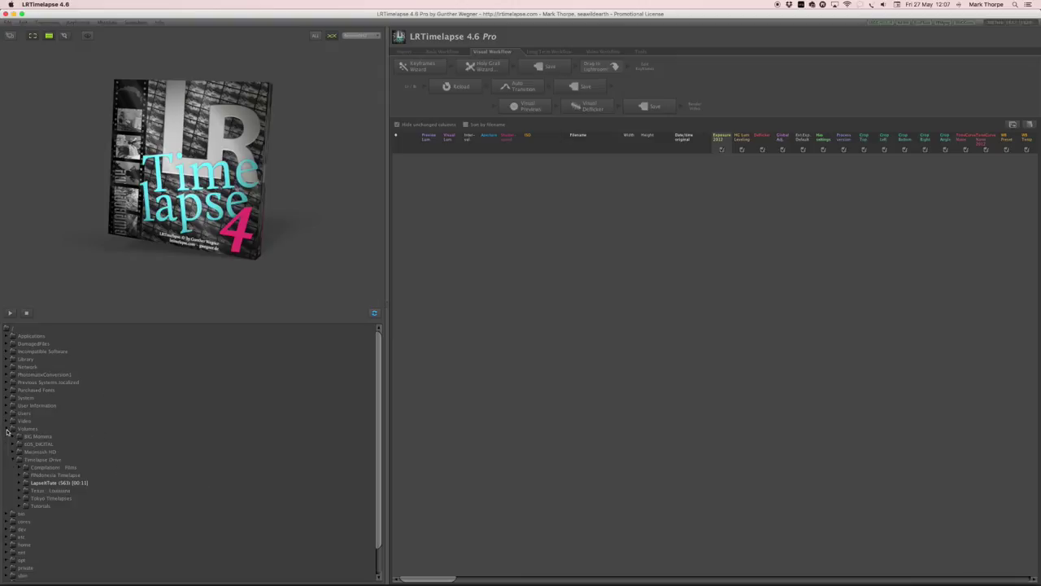
left_click(28, 483)
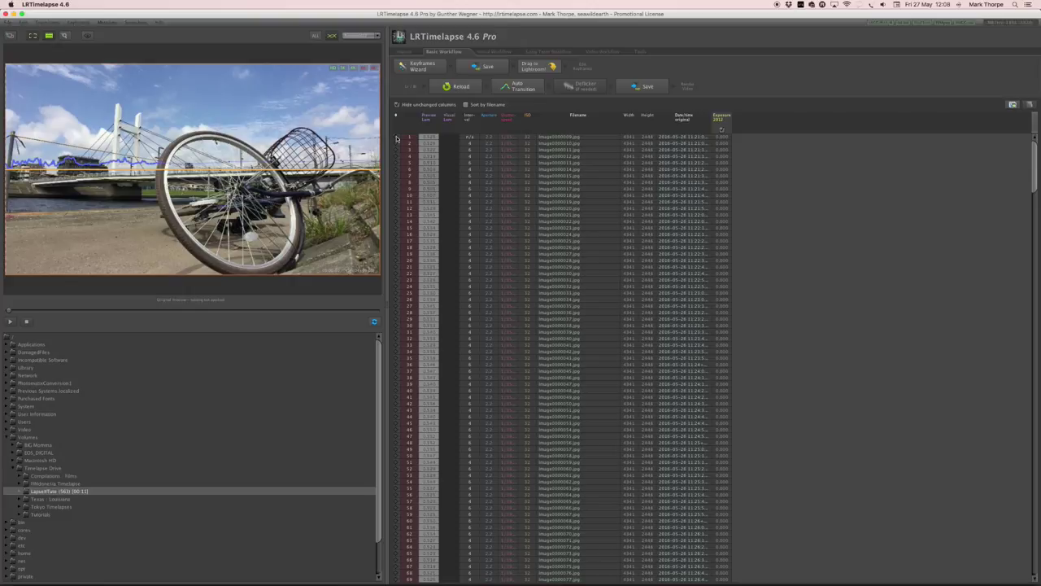
Select the first frame, play the timelapse preview, and bring up the Keyframes Wizard.
left_click(449, 140)
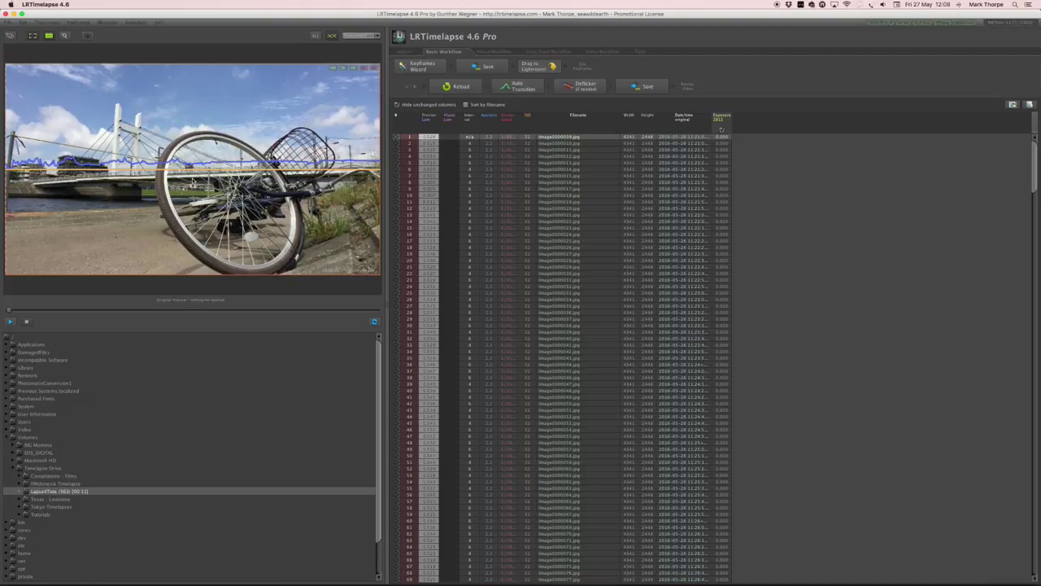
left_click(11, 323)
left_click(419, 65)
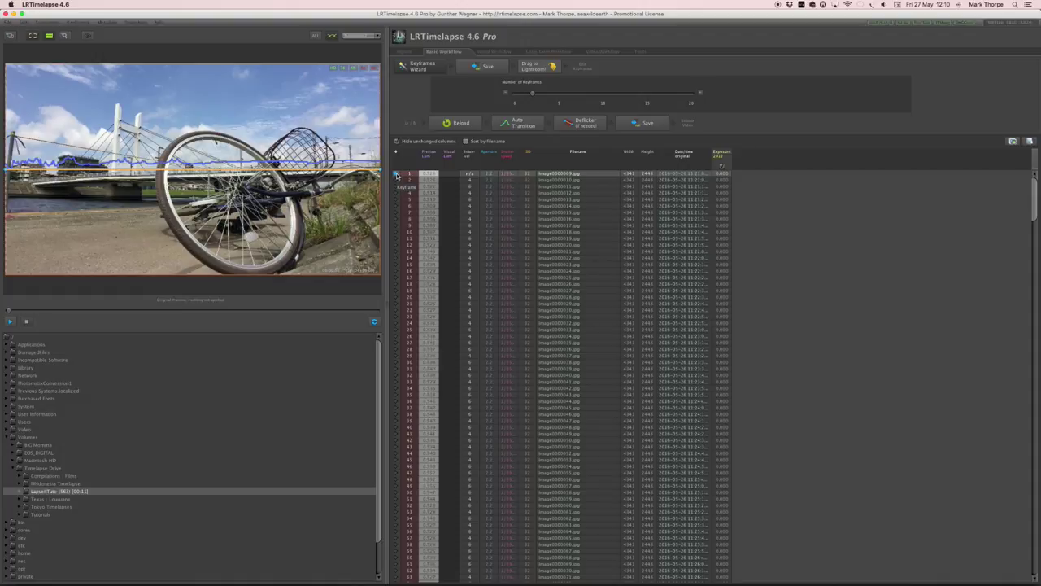
Mark the last frame, row 563, as a keyframe.
scroll(610, 381, "down", 20)
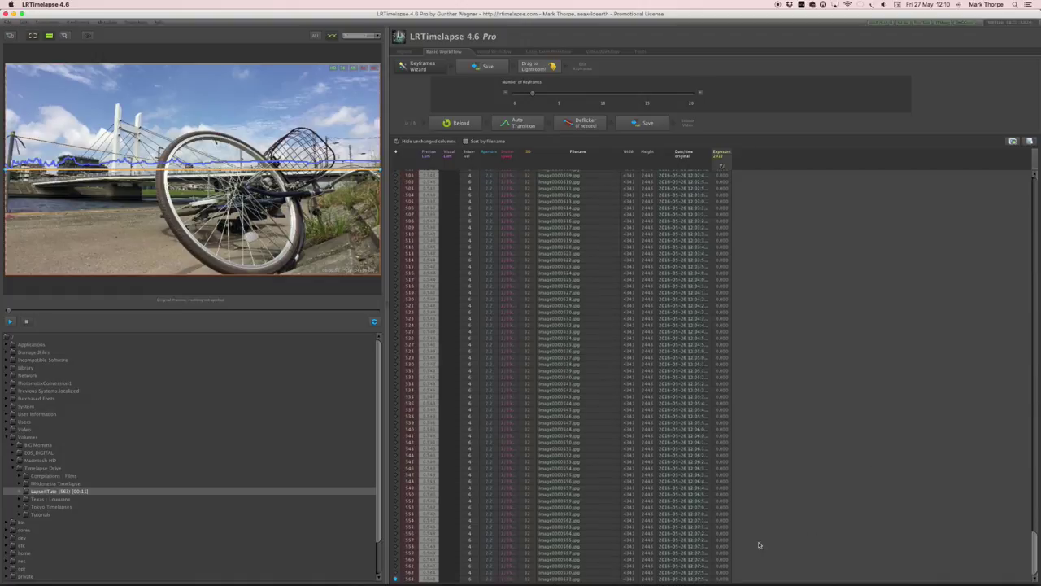
left_click(396, 579)
key("Home")
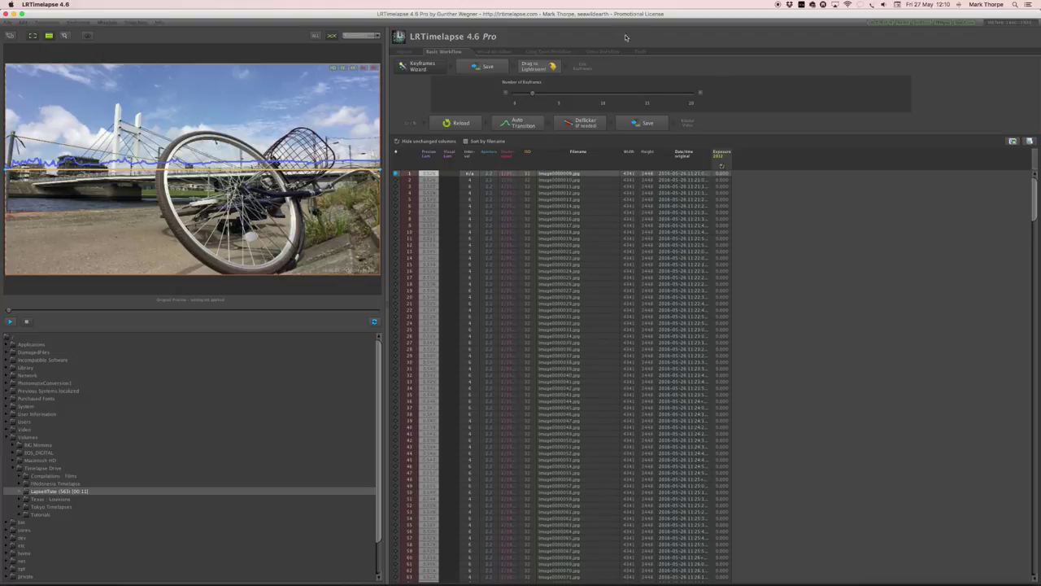
Inspect frames 187–194, then set the Number of Keyframes slider to 2.
left_click_drag(533, 95, 552, 97)
scroll(576, 327, "down", 15)
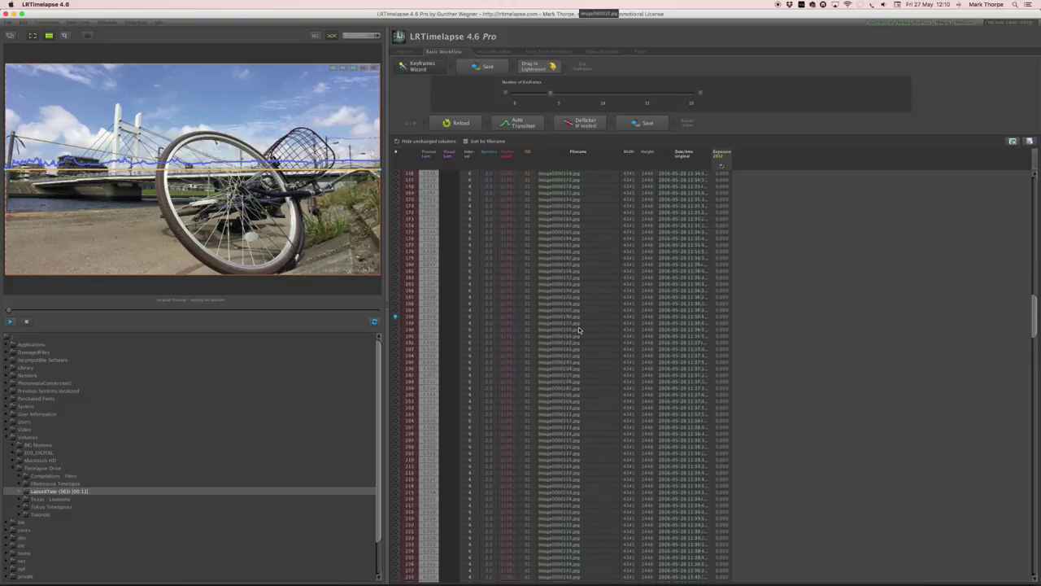
scroll(578, 331, "down", 2)
left_click(396, 343)
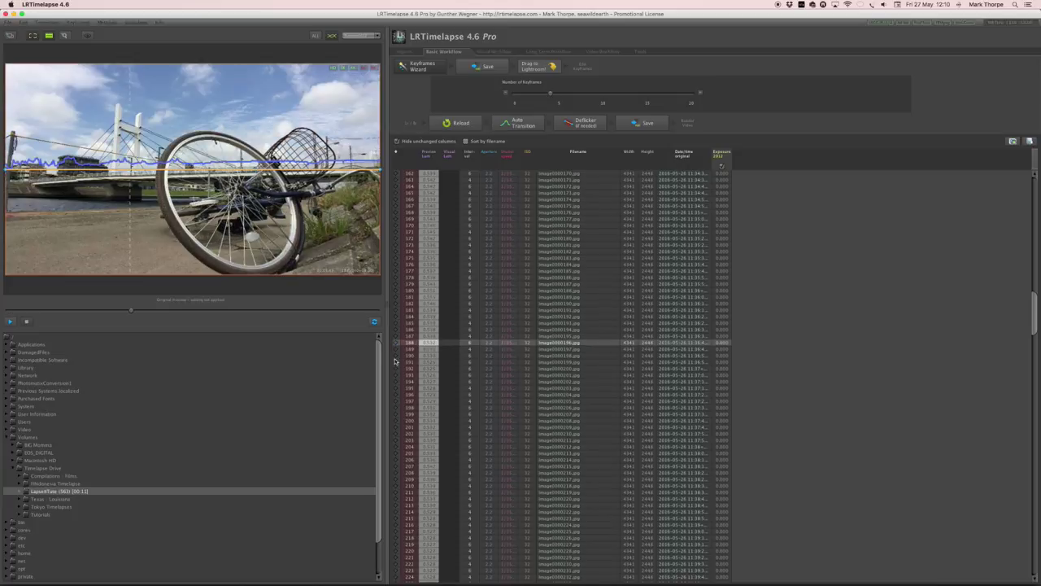
left_click(396, 381)
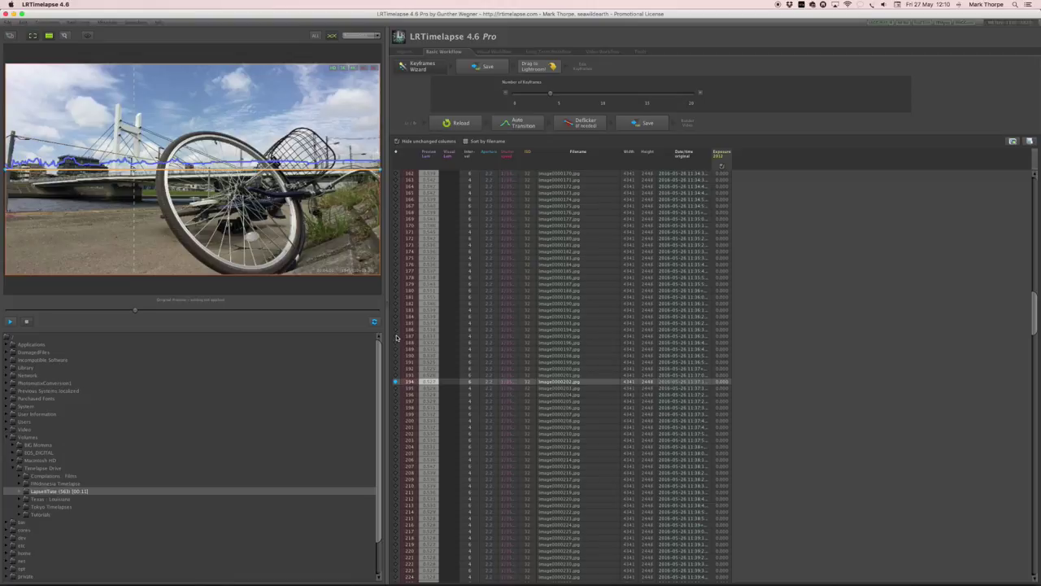
left_click(396, 336)
left_click(396, 382)
left_click_drag(550, 95, 532, 99)
Save the keyframe metadata and drag the LapseItTute sequence into Lightroom's Import window.
left_click(419, 66)
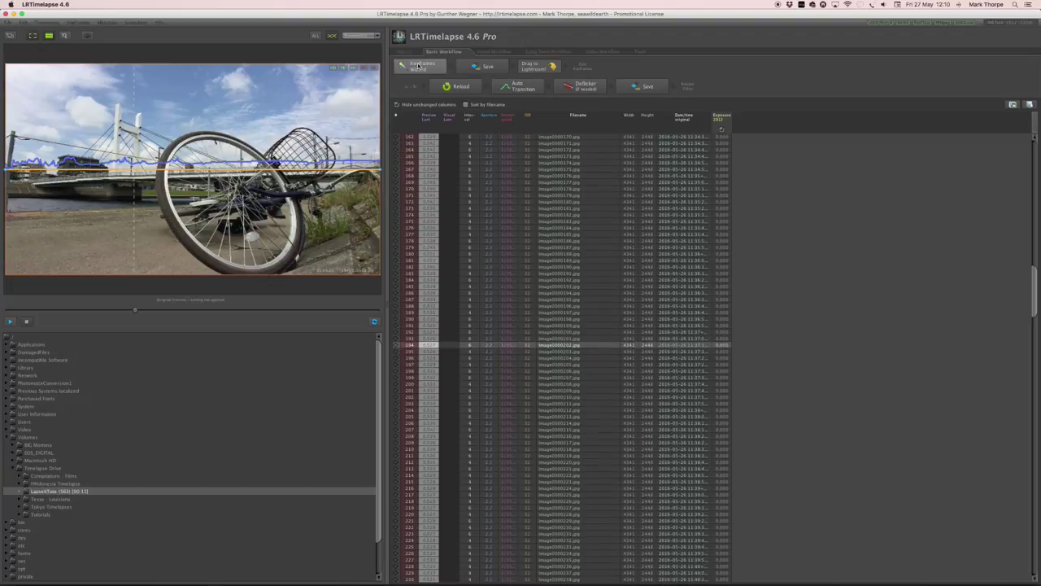
left_click(484, 67)
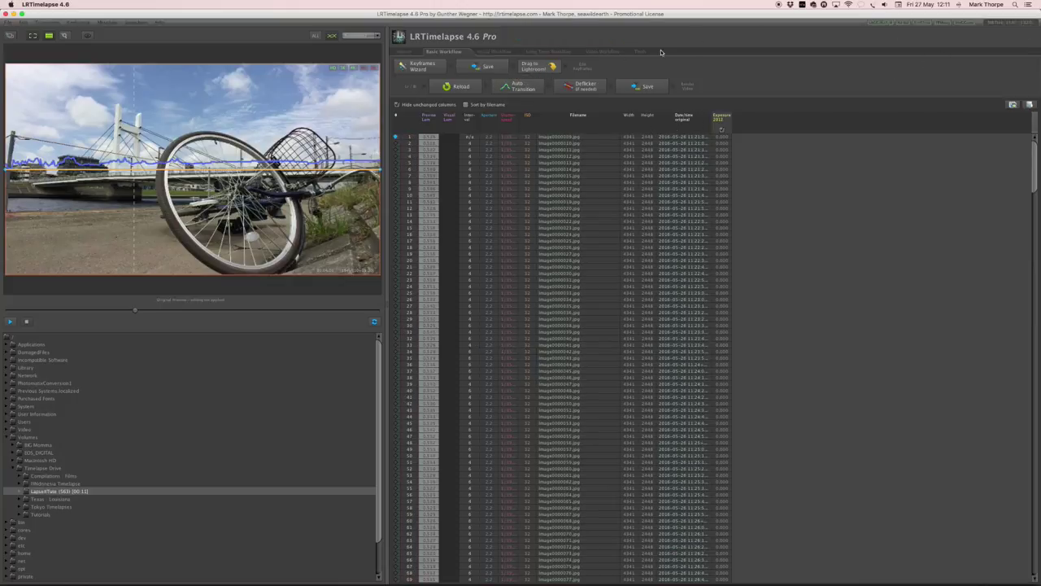
left_click_drag(1039, 292, 752, 308)
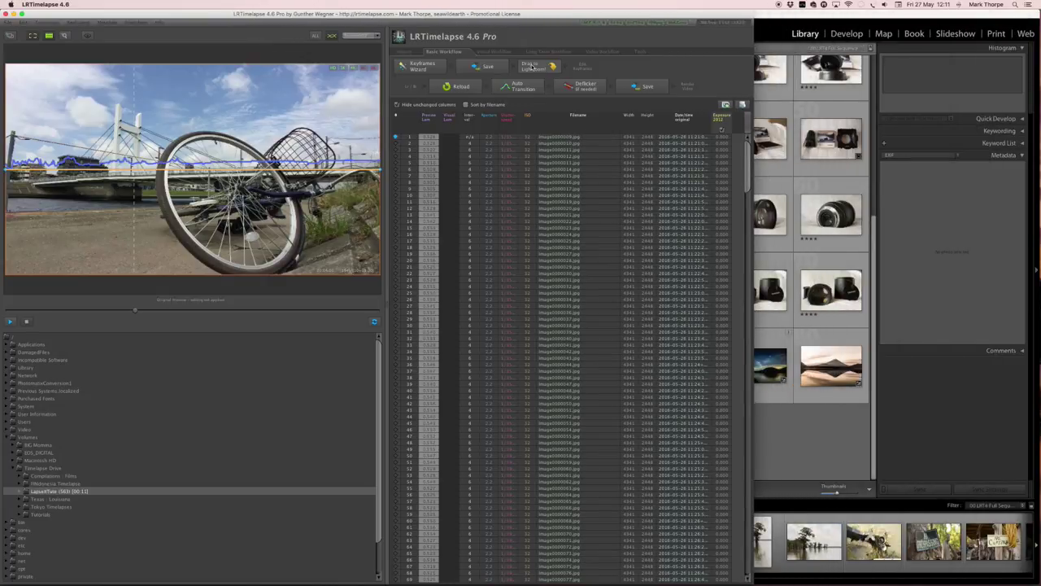
left_click_drag(533, 67, 785, 443)
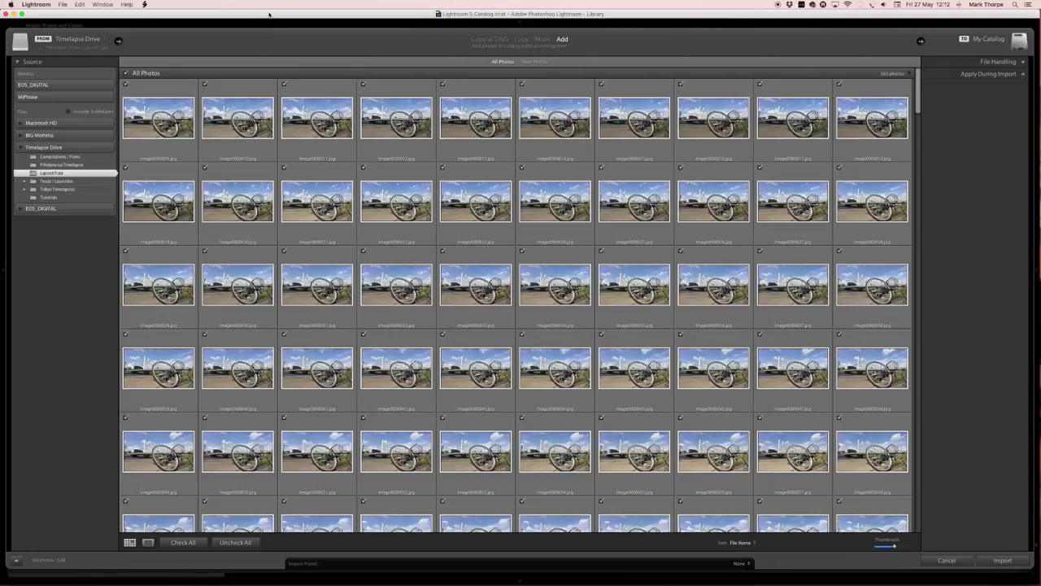
Select all LapseItTute photos in the Import dialog and add them at their current location.
left_click(79, 4)
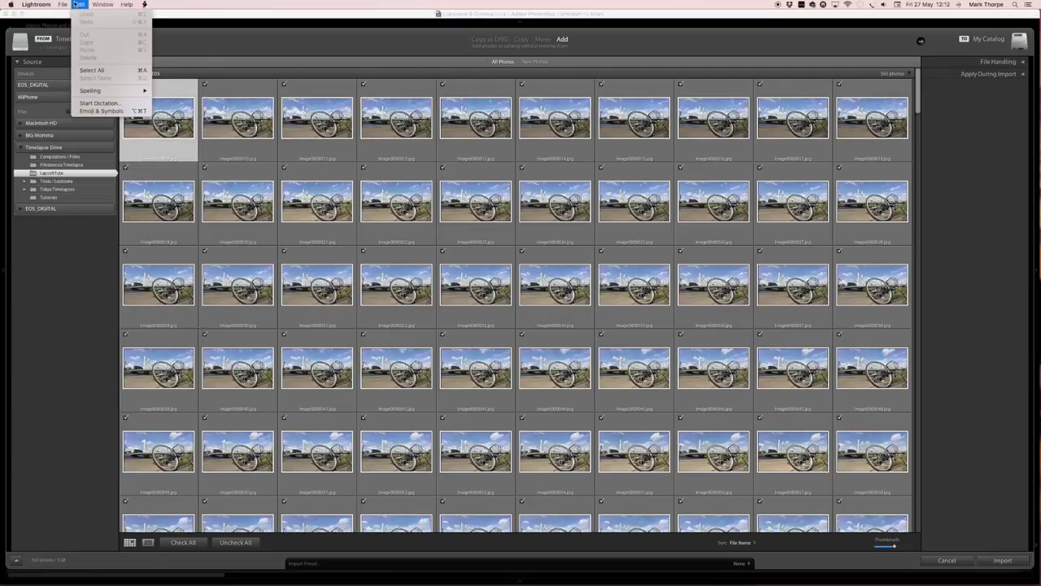
left_click(93, 70)
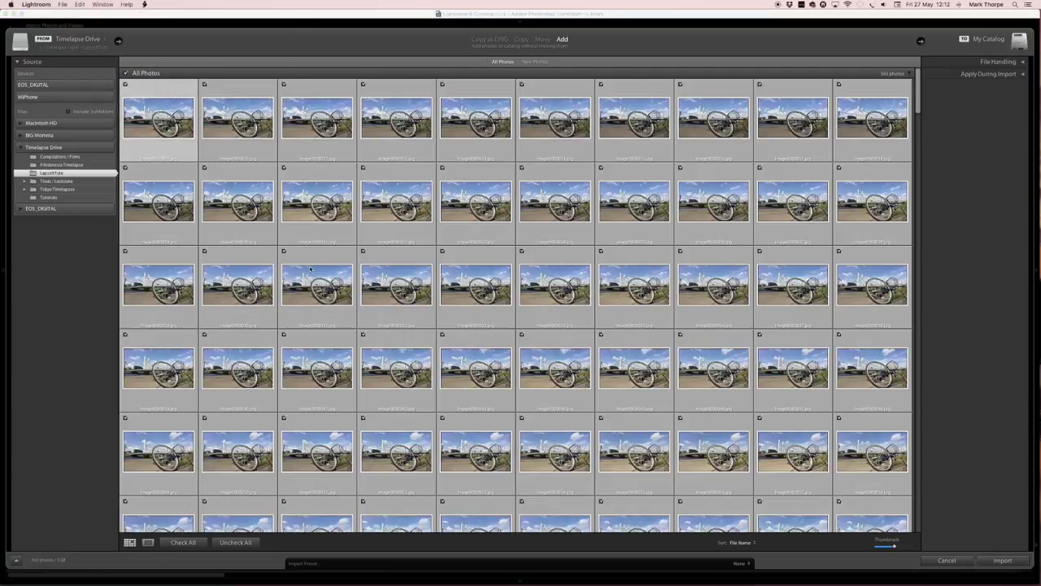
left_click(1013, 561)
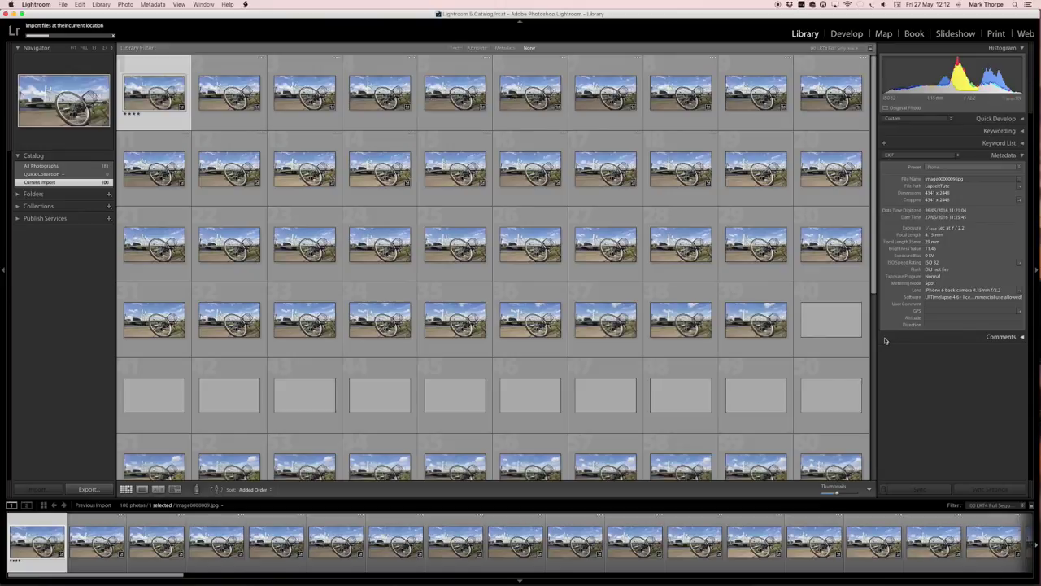
Filter the grid to 01 LRT4 Keyframes, select the first keyframe, and hide the filmstrip.
left_click(988, 506)
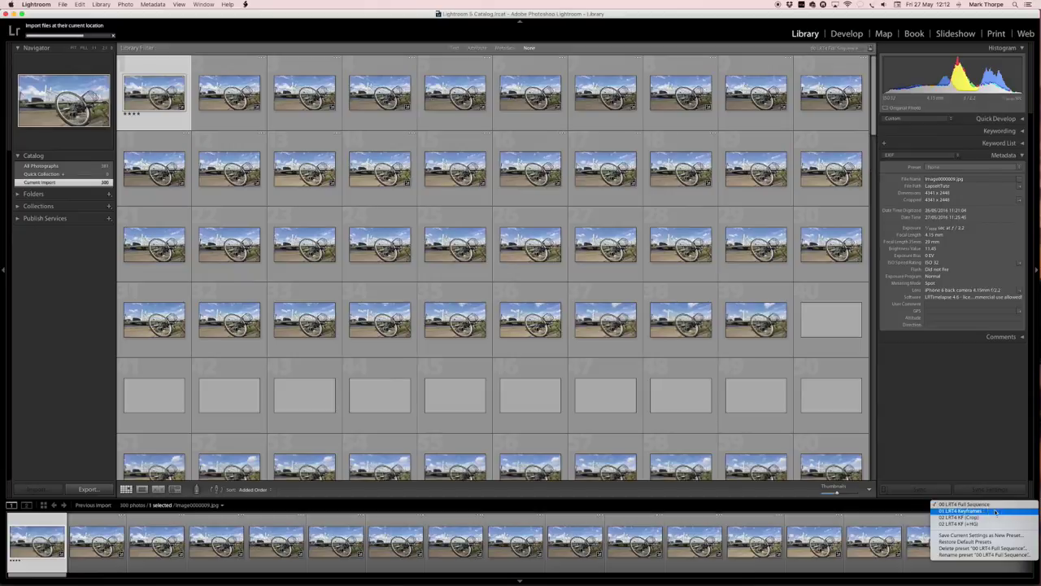
left_click(994, 511)
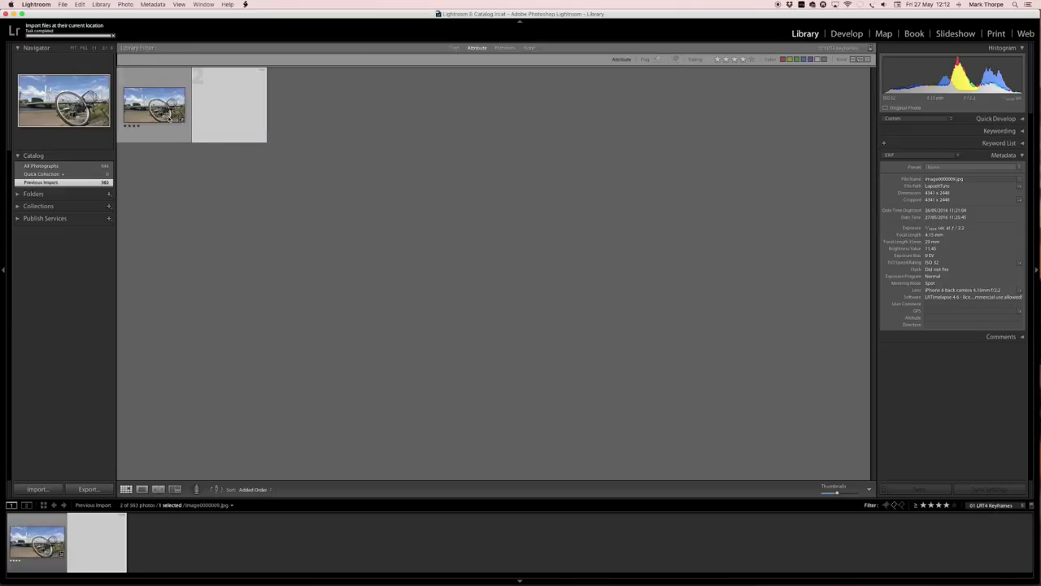
left_click(230, 119)
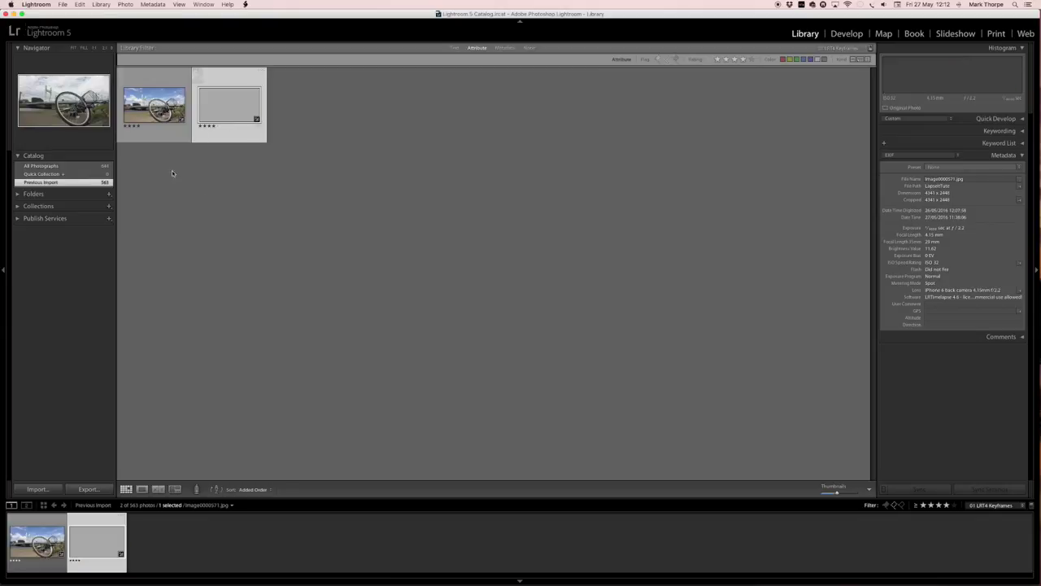
left_click(163, 118)
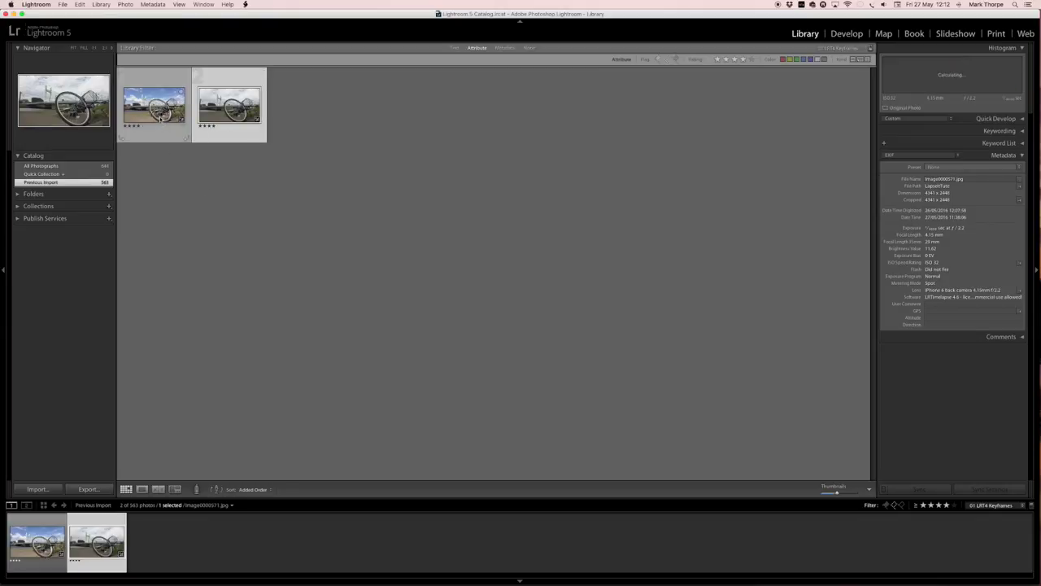
left_click(214, 114)
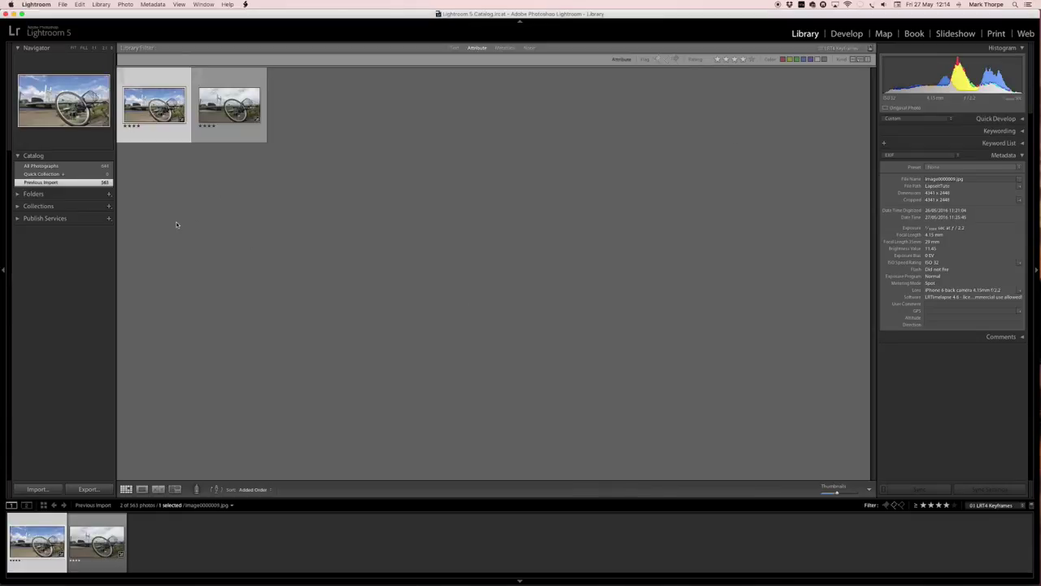
left_click(176, 221)
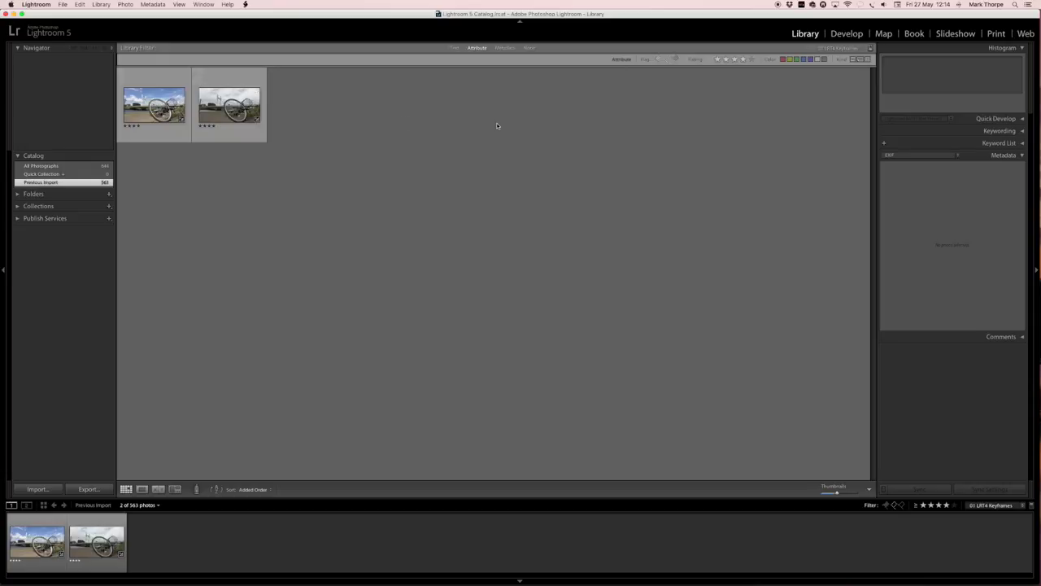
left_click(147, 78)
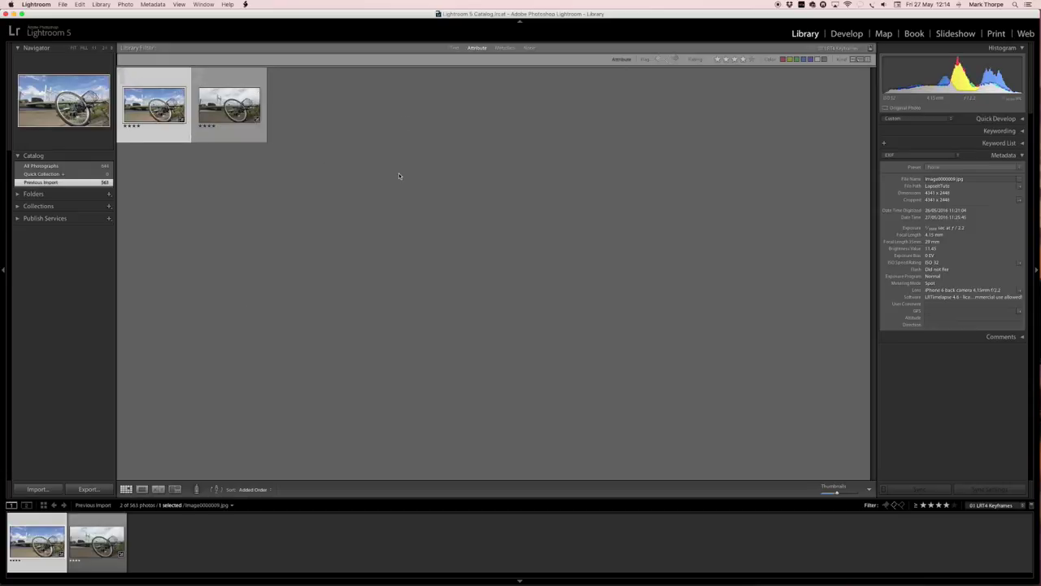
left_click(520, 581)
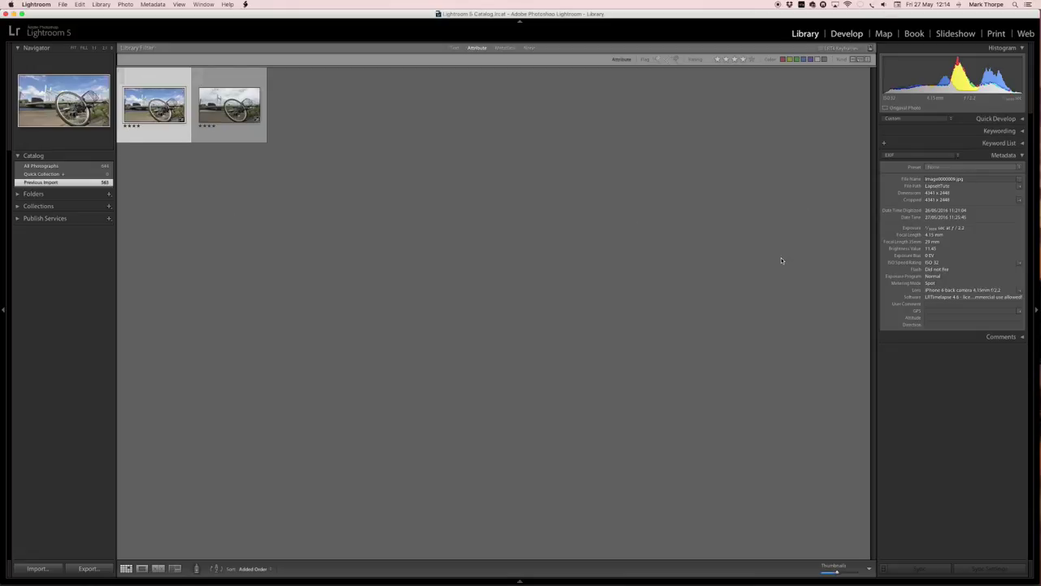
Switch to the Develop module with the first bicycle keyframe selected, using D.
key("d")
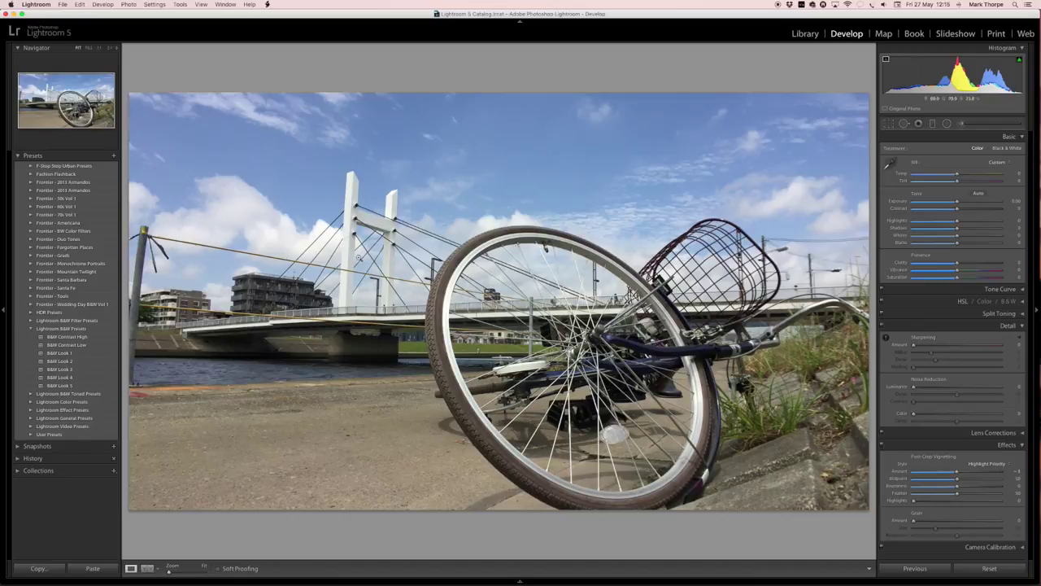
Apply the Lightroom B&W Presets' B&W Look 3 preset to the bicycle keyframe.
left_click(31, 167)
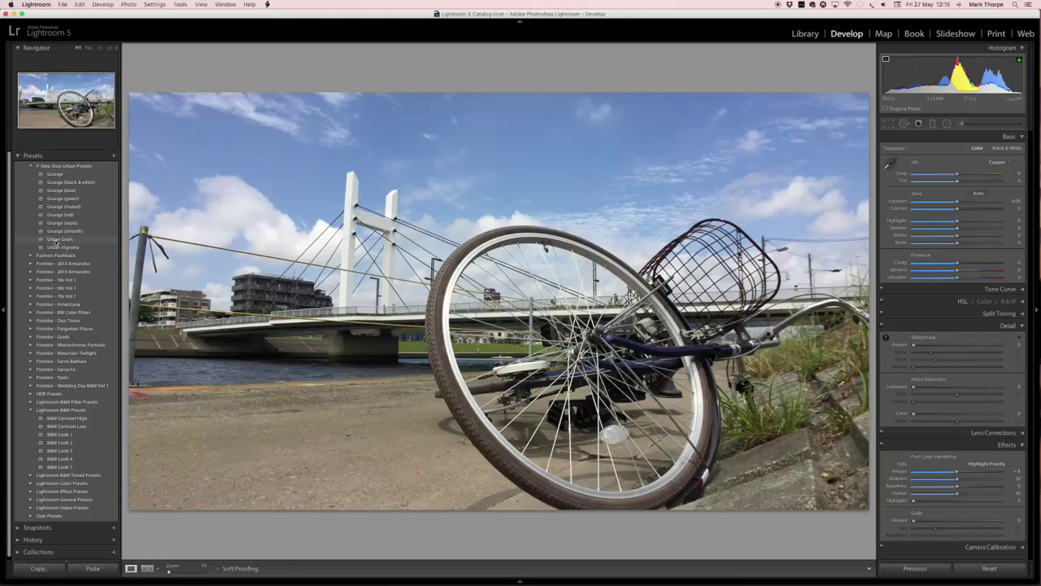
left_click(31, 168)
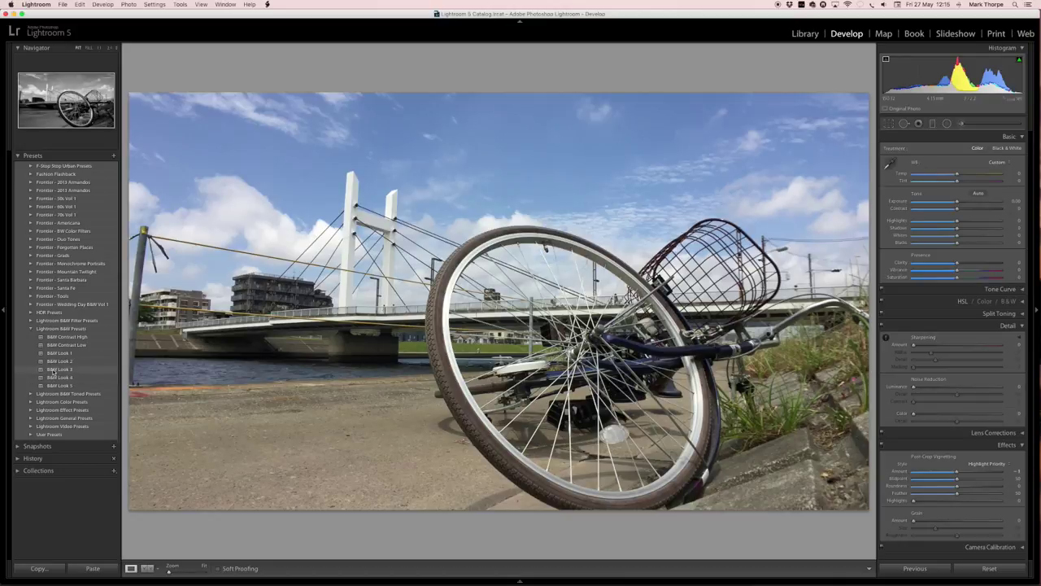
left_click(53, 371)
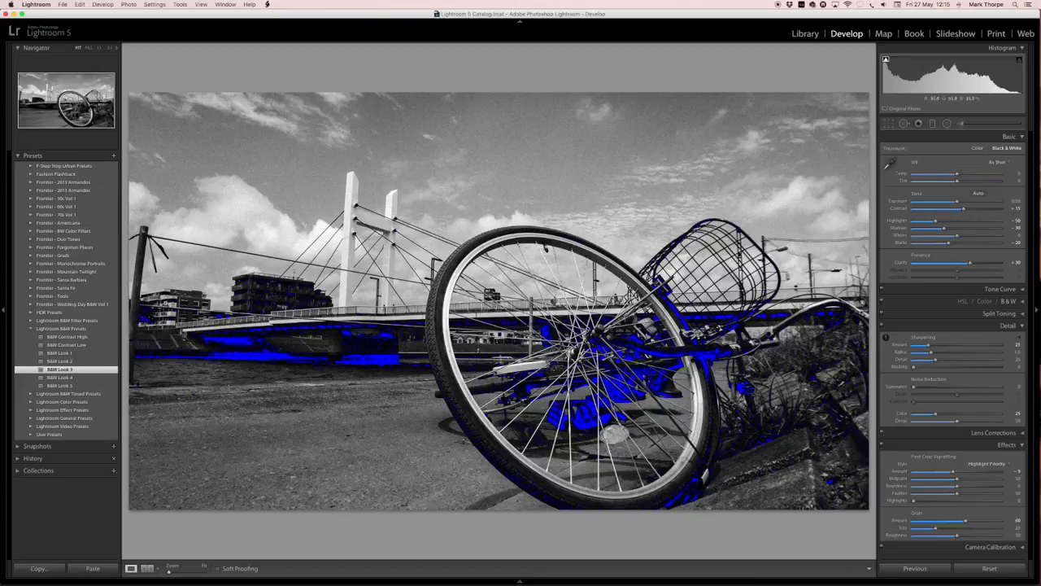
left_click(2, 310)
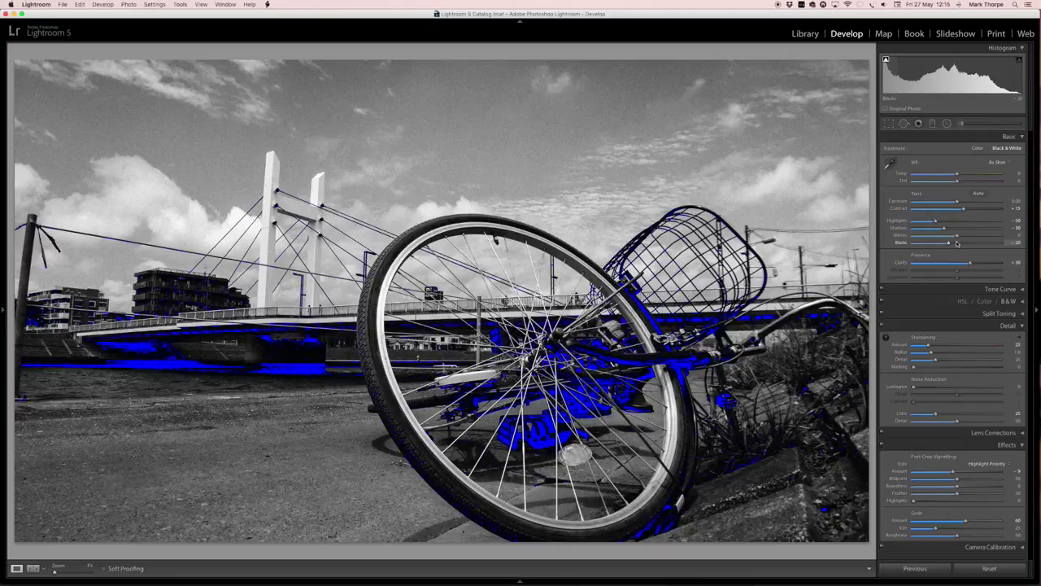
Lift the shadows, reduce contrast, and lower the grain Amount to 36.
left_click_drag(944, 229, 978, 263)
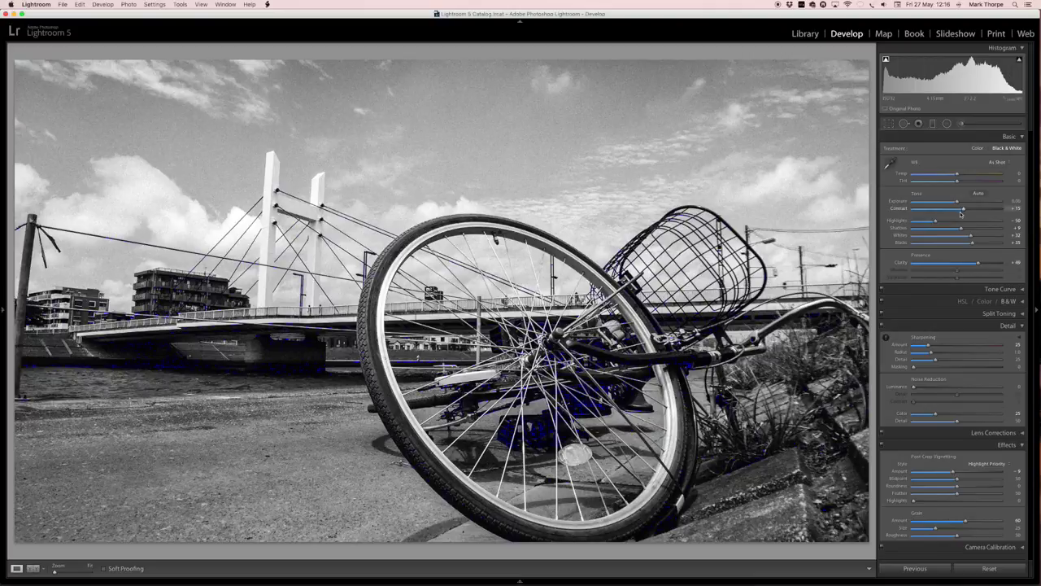
mouse_move(965, 211)
left_mouse_down()
mouse_move(948, 209)
mouse_move(977, 210)
mouse_move(957, 201)
left_mouse_up()
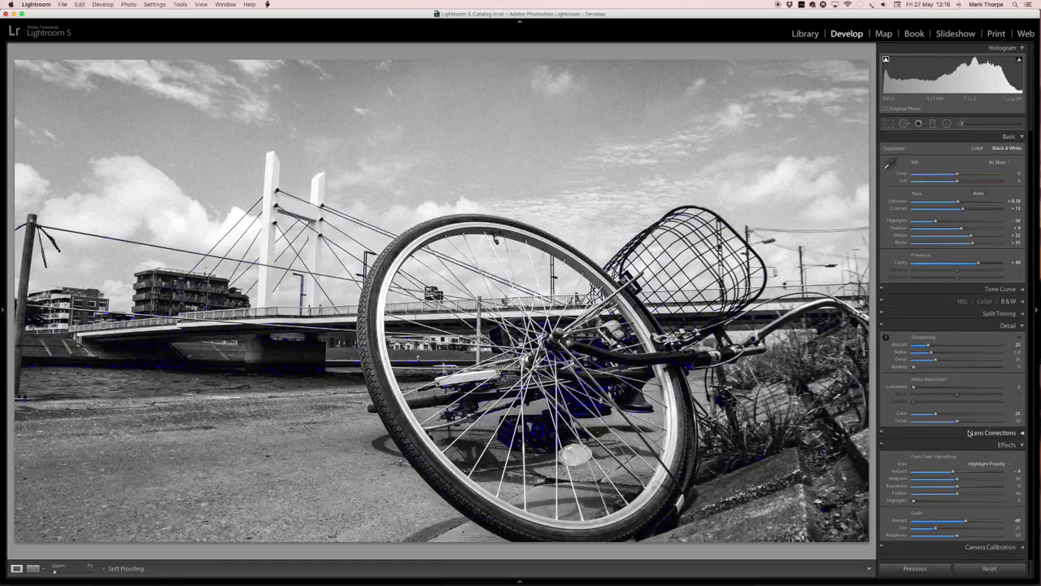
left_click_drag(966, 523, 945, 522)
Set grain Size to 30 and Roughness to 34, and post-crop vignetting Amount to -27.
mouse_move(935, 529)
left_mouse_down()
mouse_move(942, 536)
mouse_move(927, 538)
left_mouse_up()
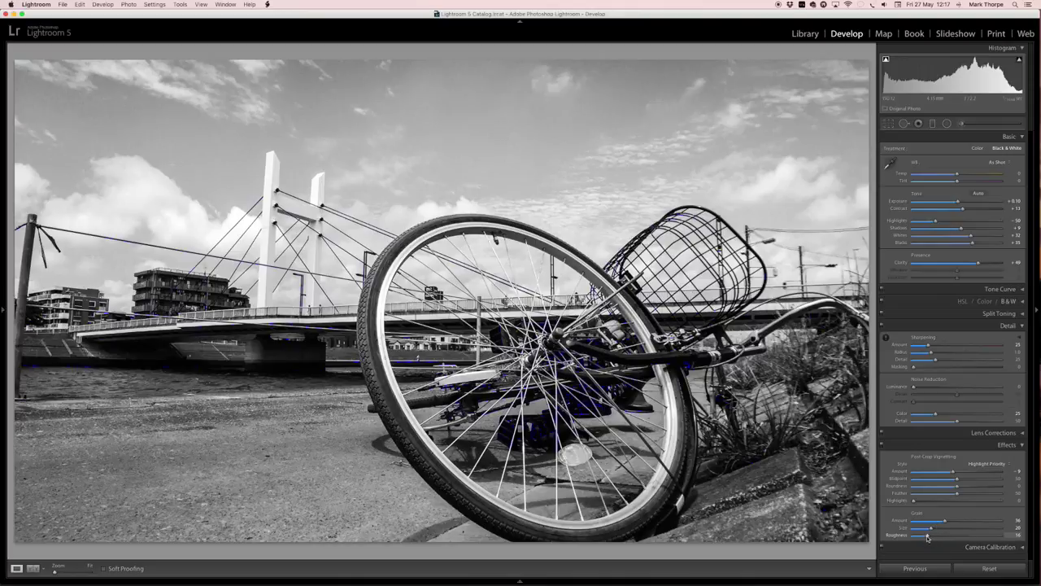
left_click_drag(927, 537, 944, 538)
left_click(935, 529)
left_click_drag(935, 528, 951, 523)
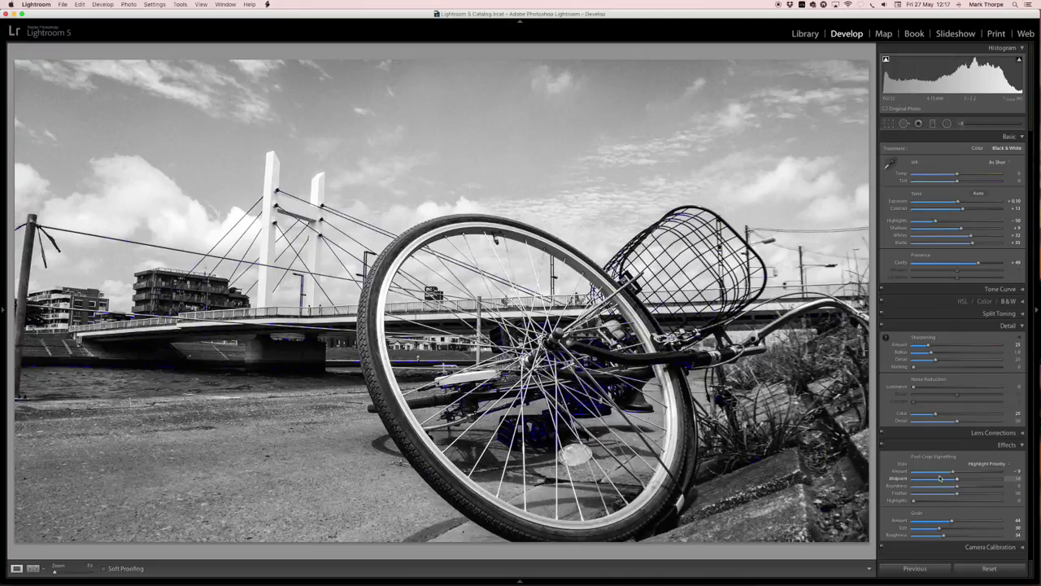
left_click_drag(953, 476, 945, 475)
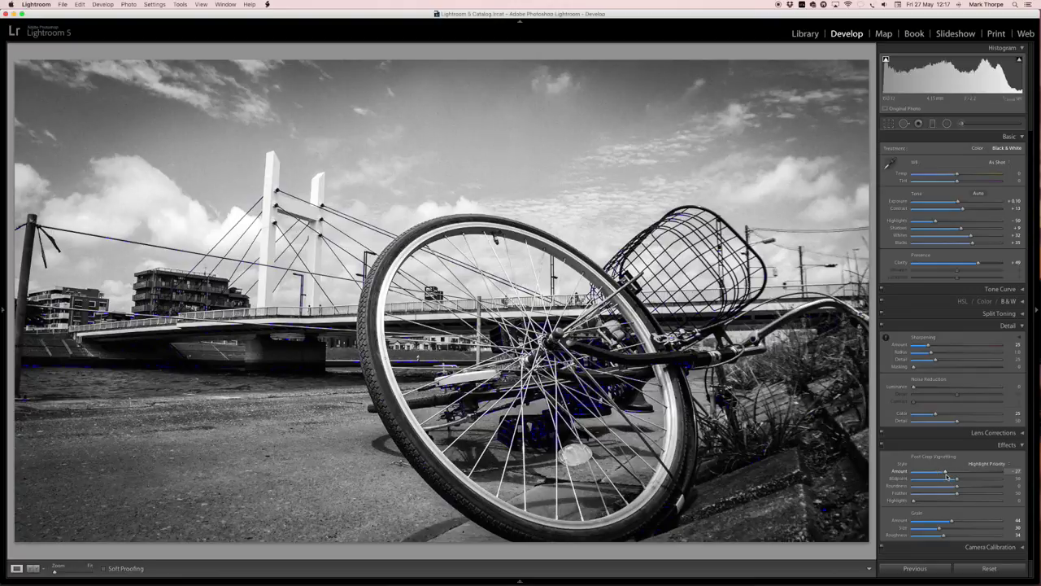
Place a graduated filter over the sky, stretching from the top edge down toward the horizon.
left_click(934, 125)
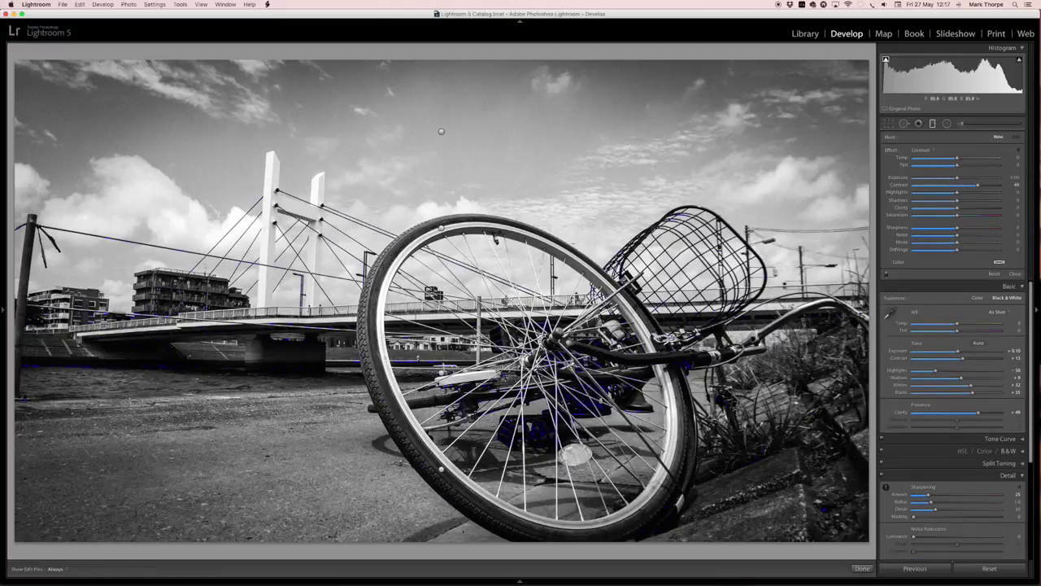
left_click(441, 132)
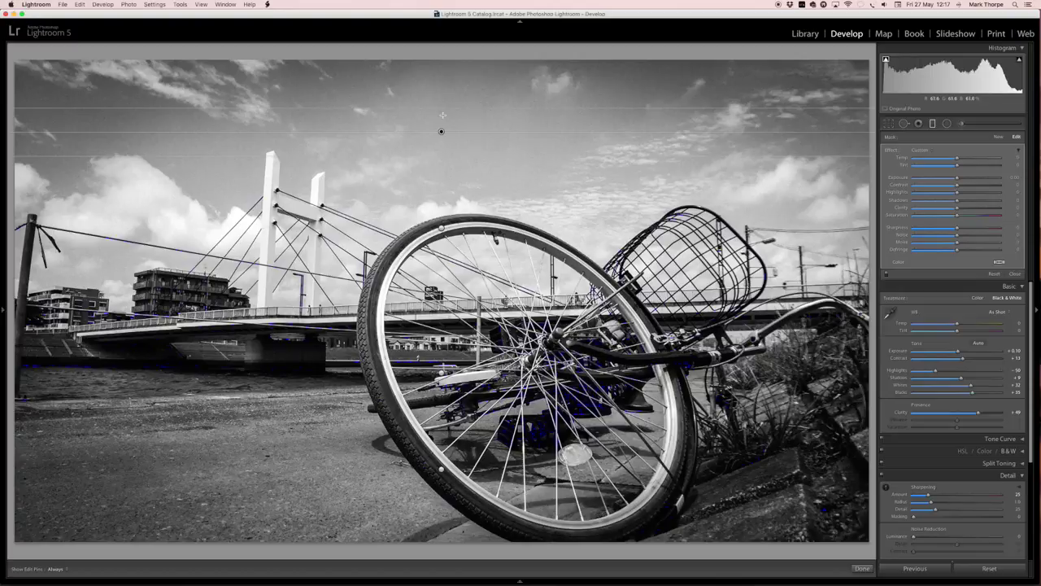
left_click_drag(440, 106, 438, 57)
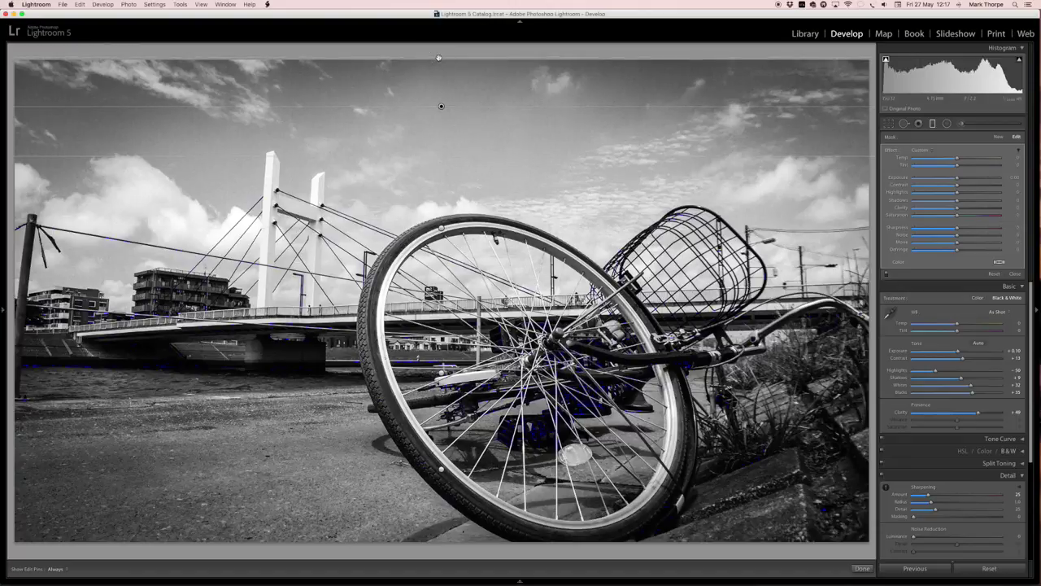
left_click_drag(446, 156, 407, 546)
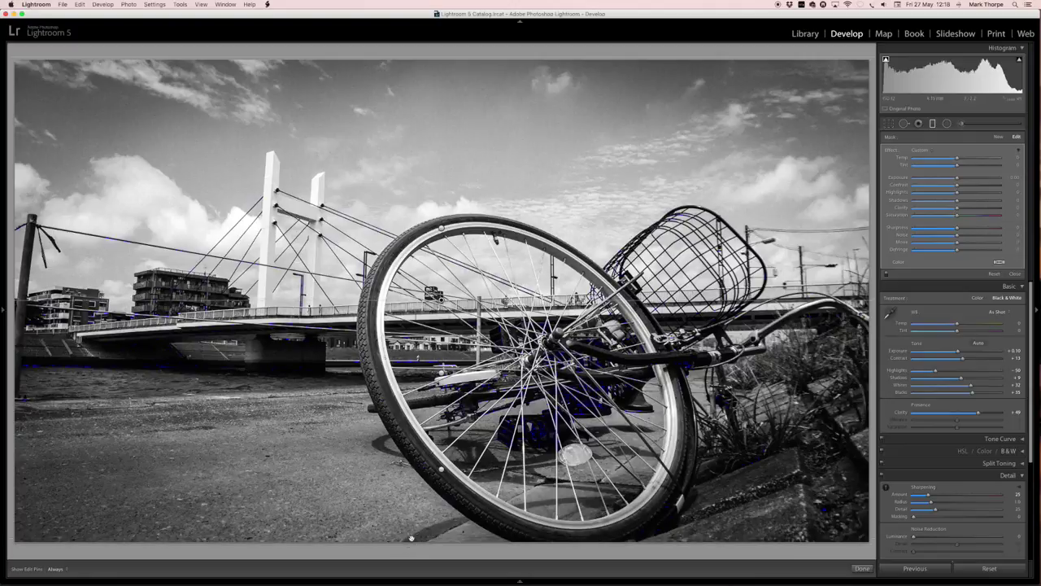
Apply the Contrast effect preset to the gradient, with contrast 65 and adjusted highlights and shadows.
left_click(932, 151)
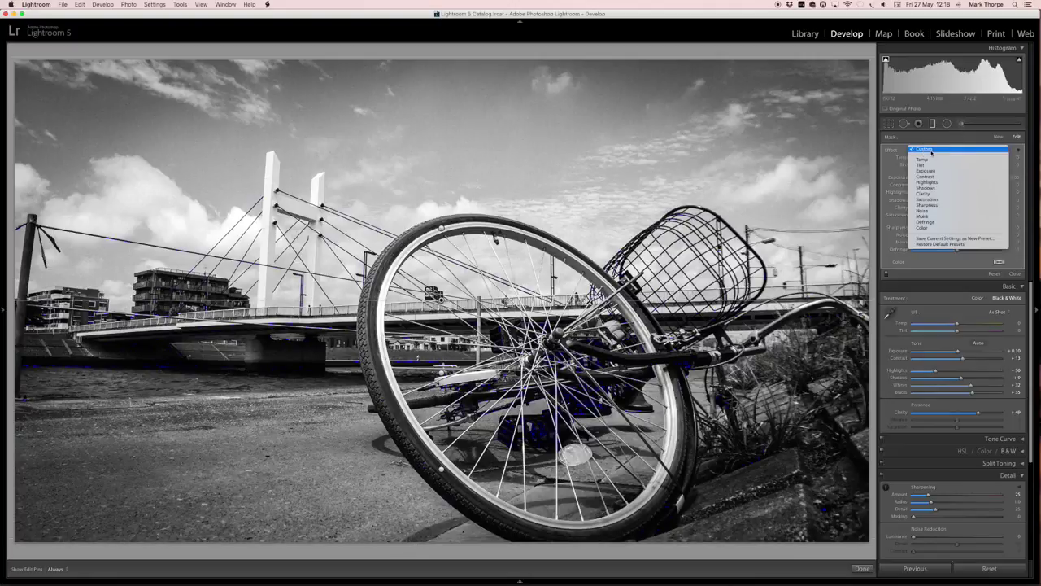
left_click(935, 176)
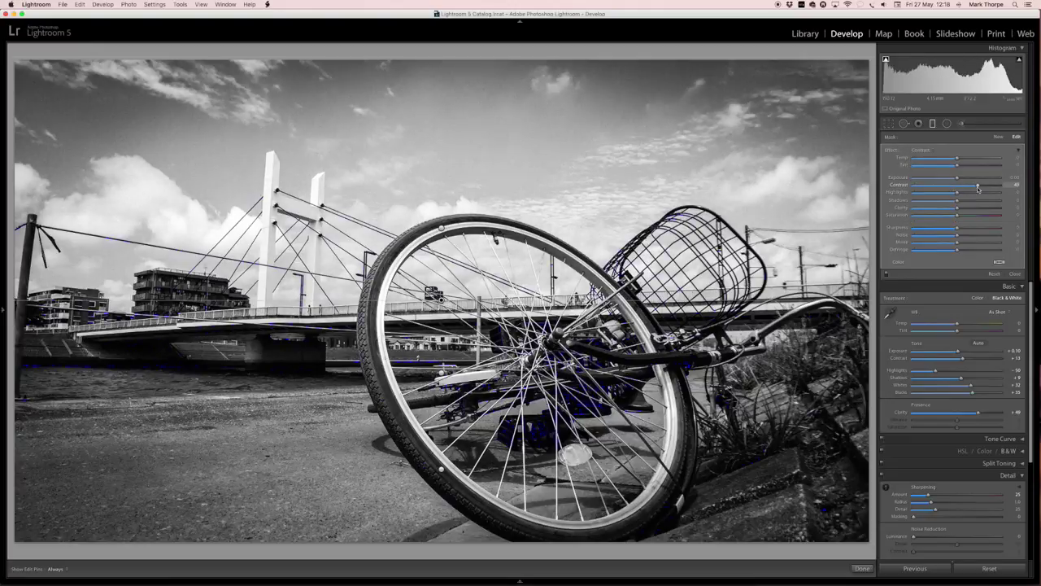
left_click_drag(978, 187, 972, 209)
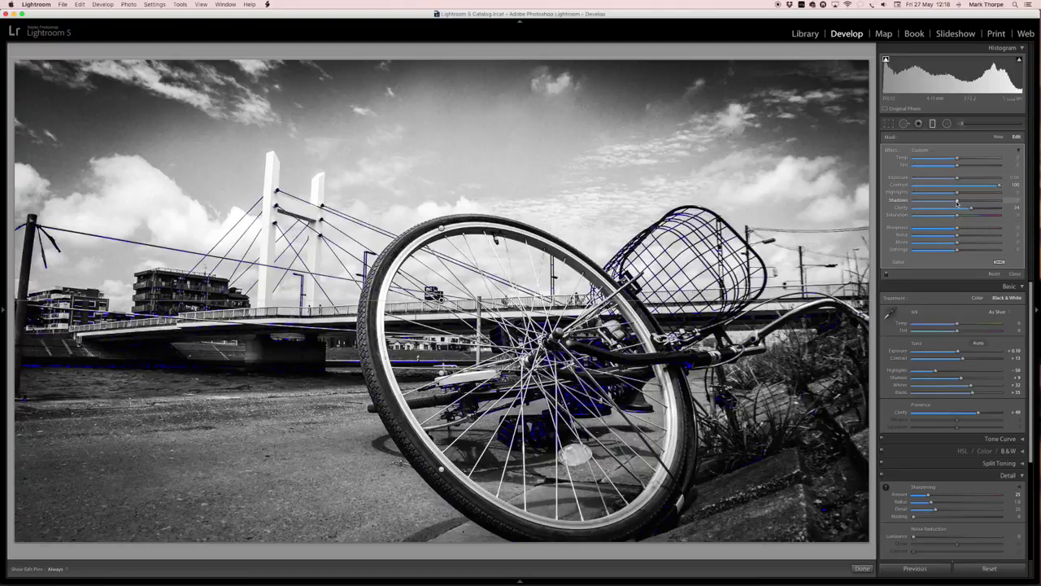
left_click_drag(957, 201, 946, 200)
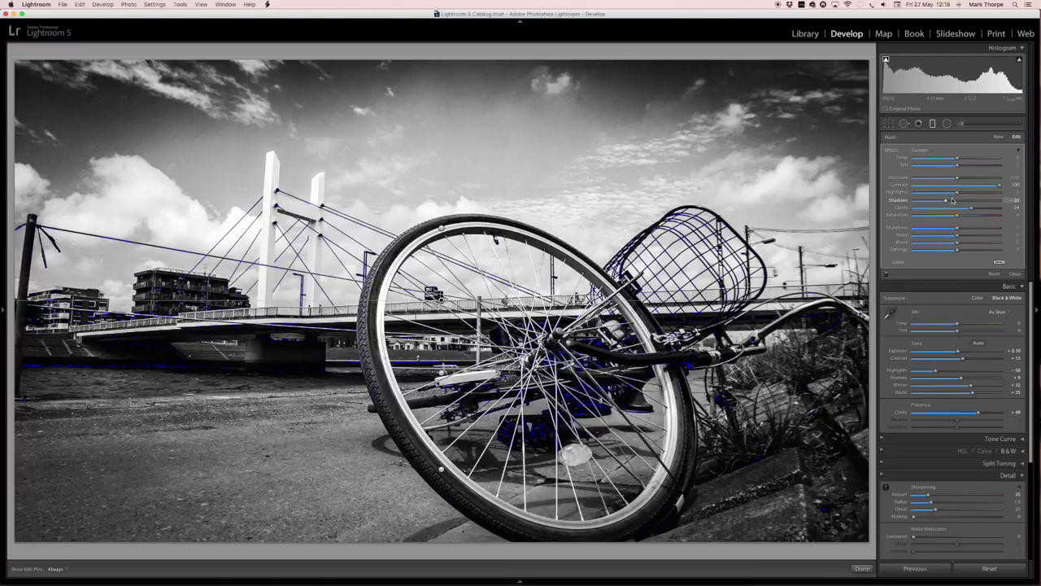
left_click_drag(959, 196, 949, 195)
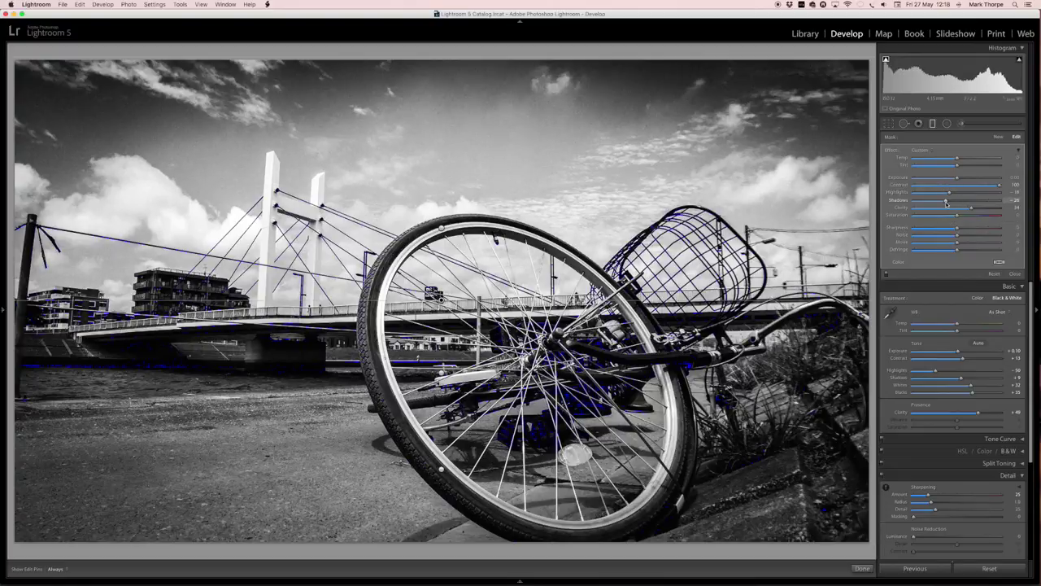
mouse_move(946, 201)
left_mouse_down()
mouse_move(964, 202)
mouse_move(955, 204)
left_mouse_up()
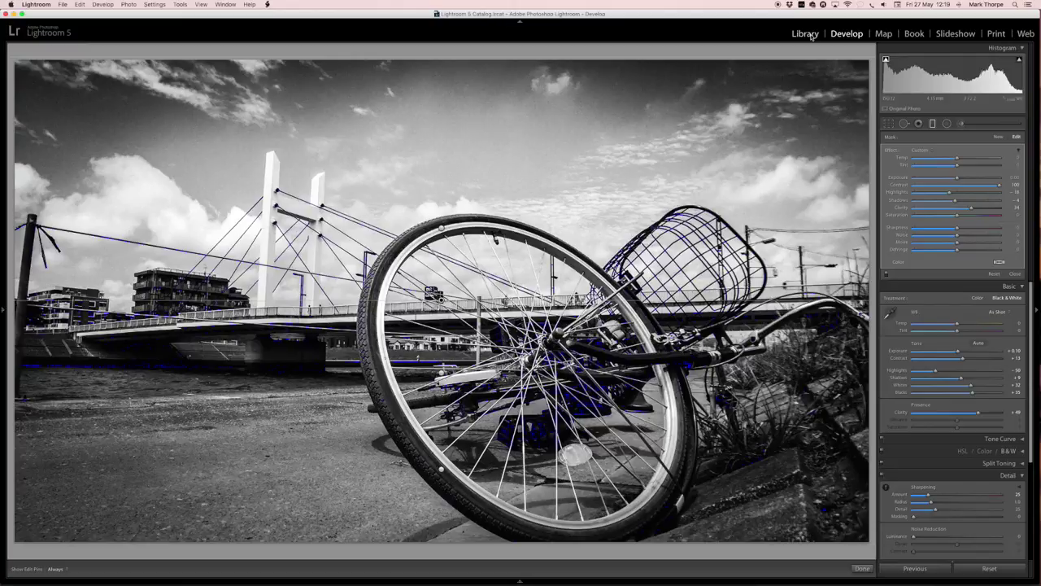
In the Library with the filmstrip shown, add the second keyframe to the selection.
left_click(806, 34)
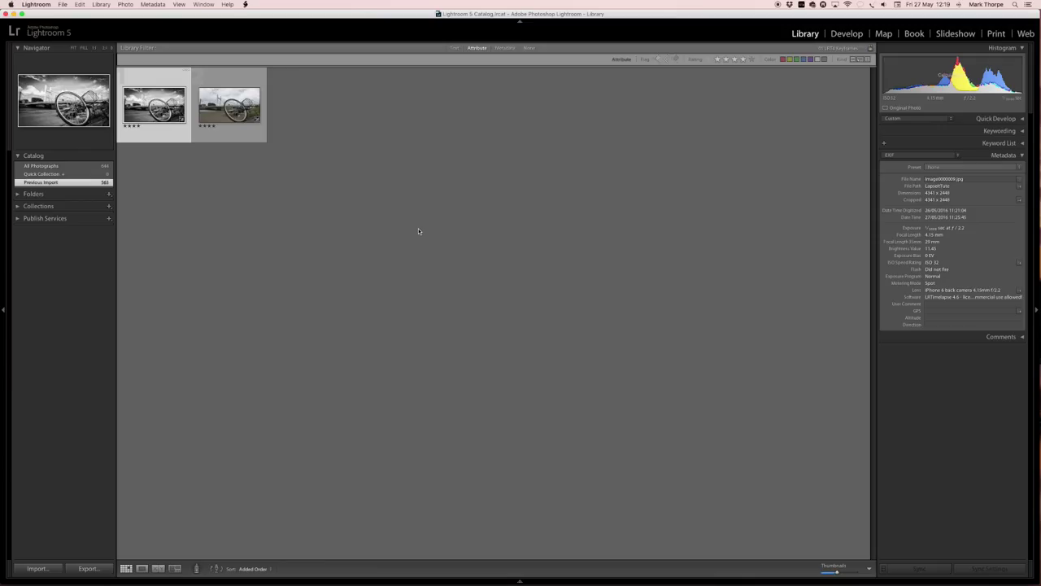
left_click(520, 580)
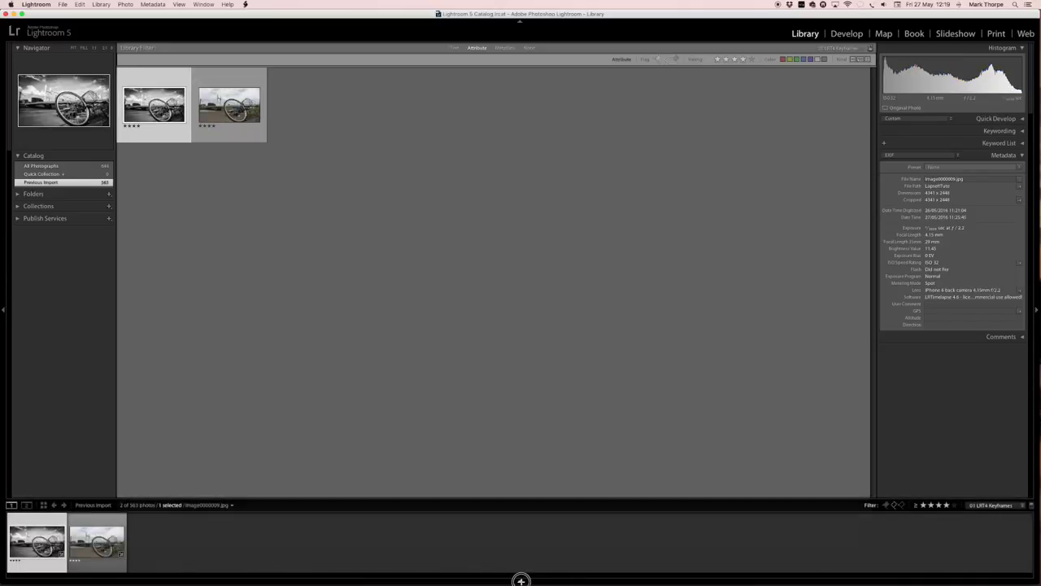
left_click(519, 580)
left_click(520, 580)
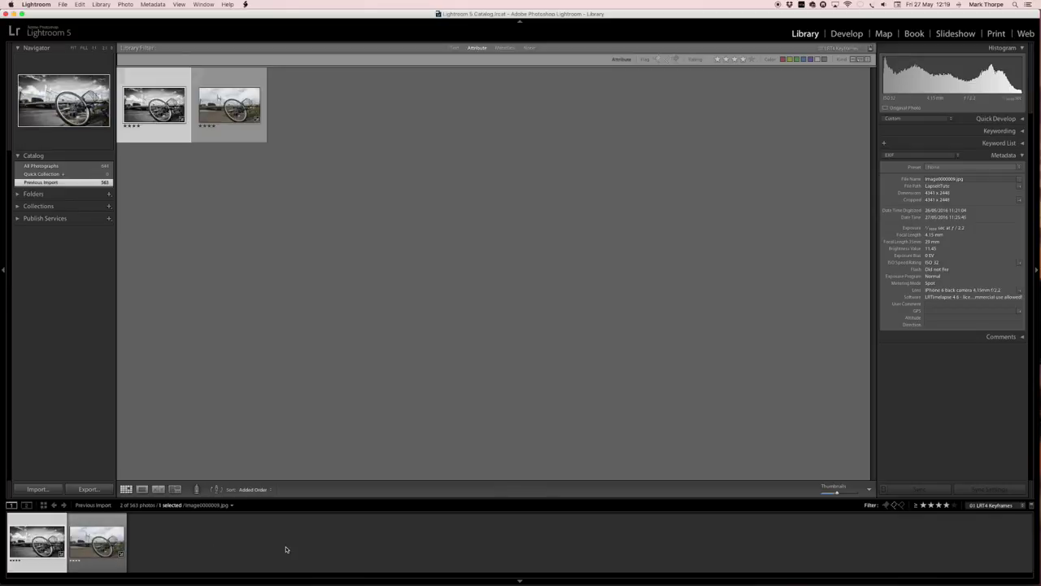
left_click(97, 520, "shift")
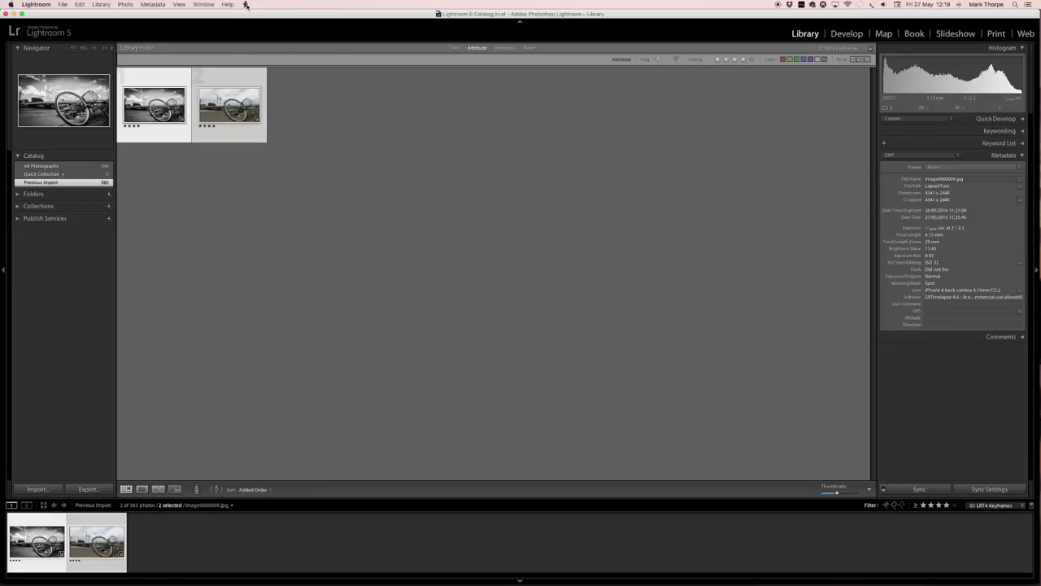
Run the LRTimelapse Sync Keyframes script and make the second keyframe active.
left_click(245, 5)
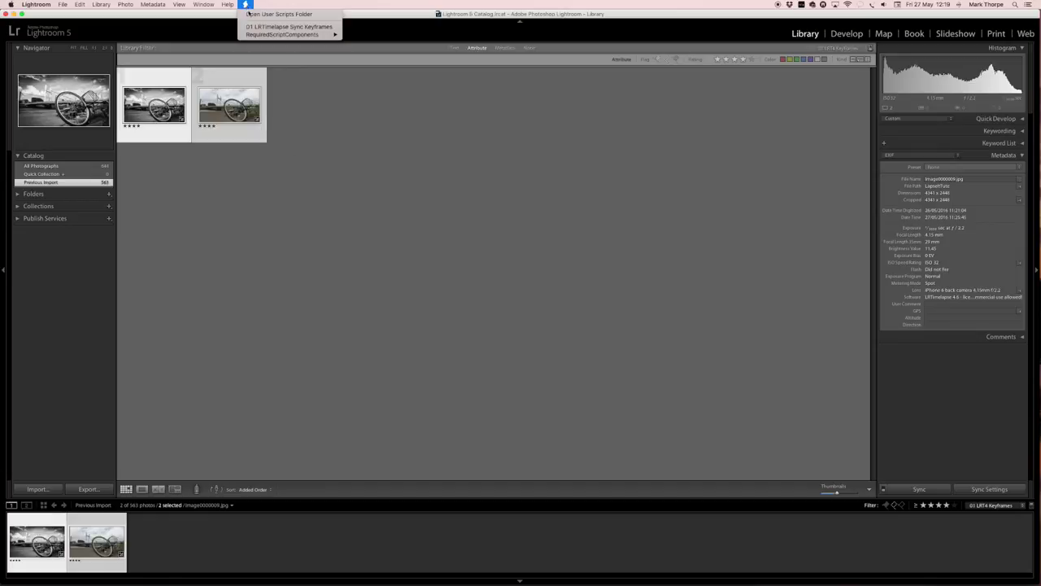
left_click(271, 27)
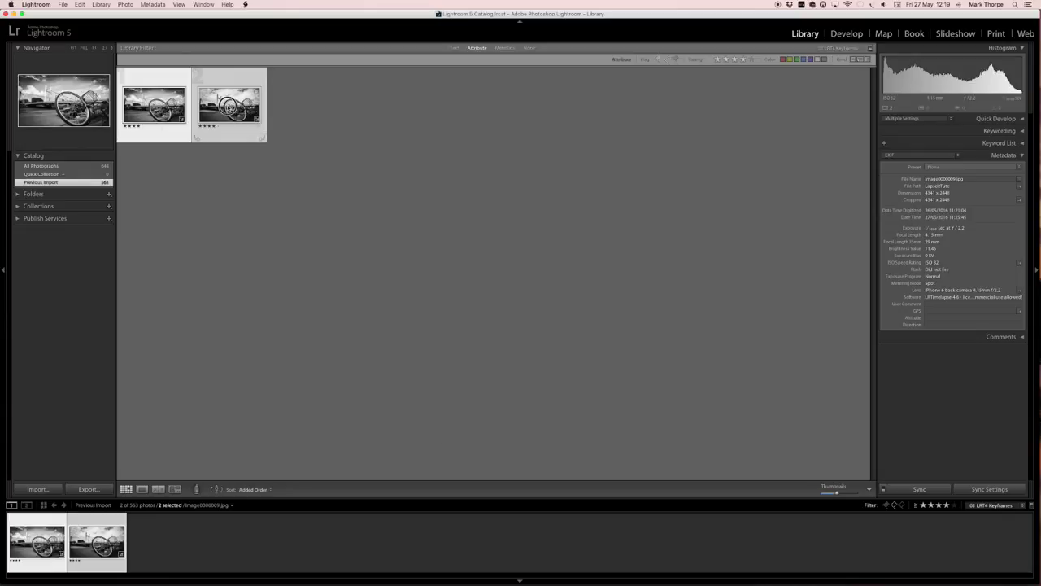
left_click(228, 107)
In Develop, brighten the second keyframe's exposure slightly and deepen the vignette Amount to -33.
left_click(851, 36)
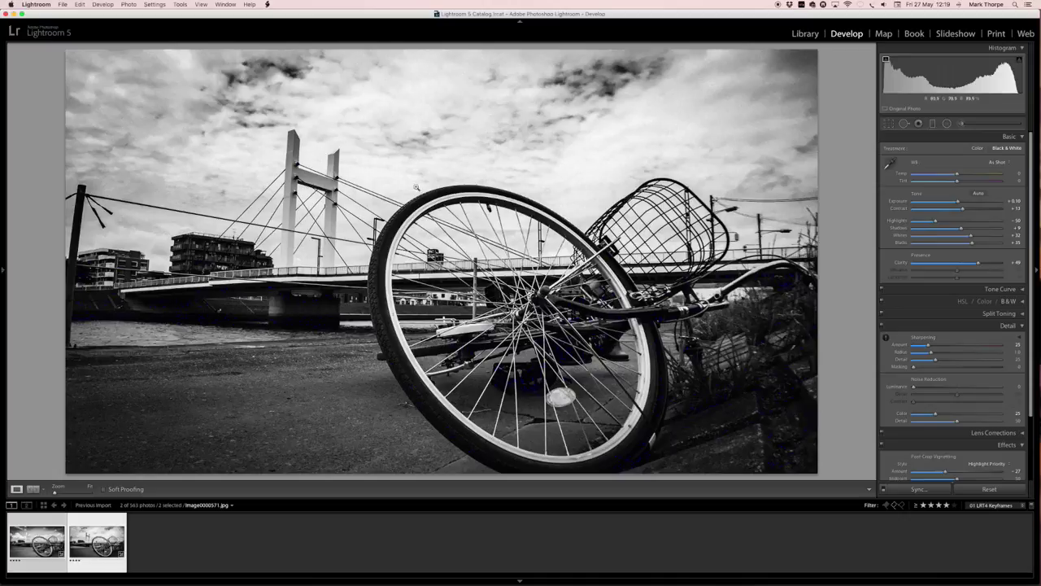
left_click(960, 203)
left_click_drag(959, 203, 968, 230)
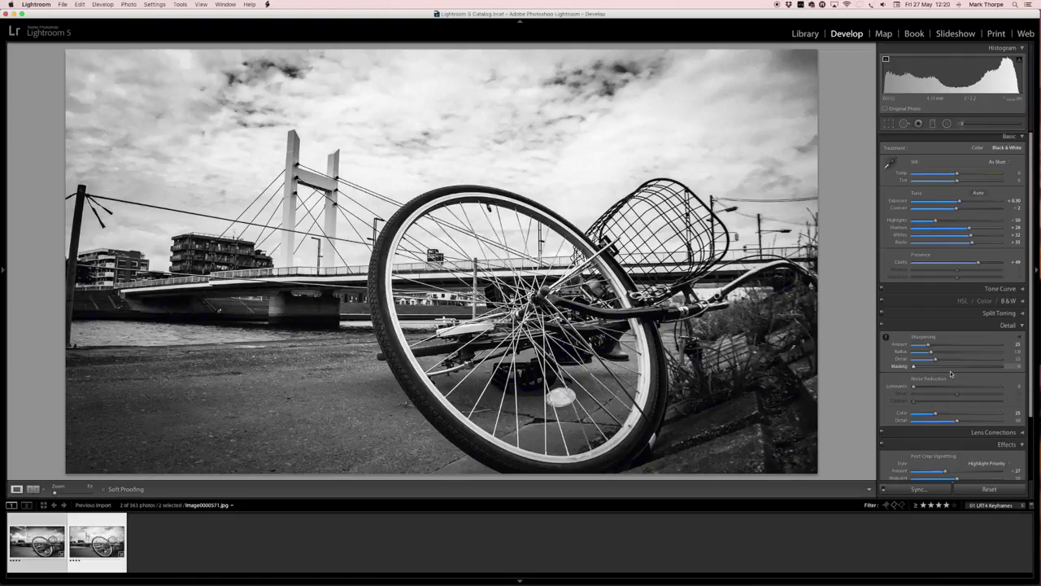
scroll(994, 427, "down", 4)
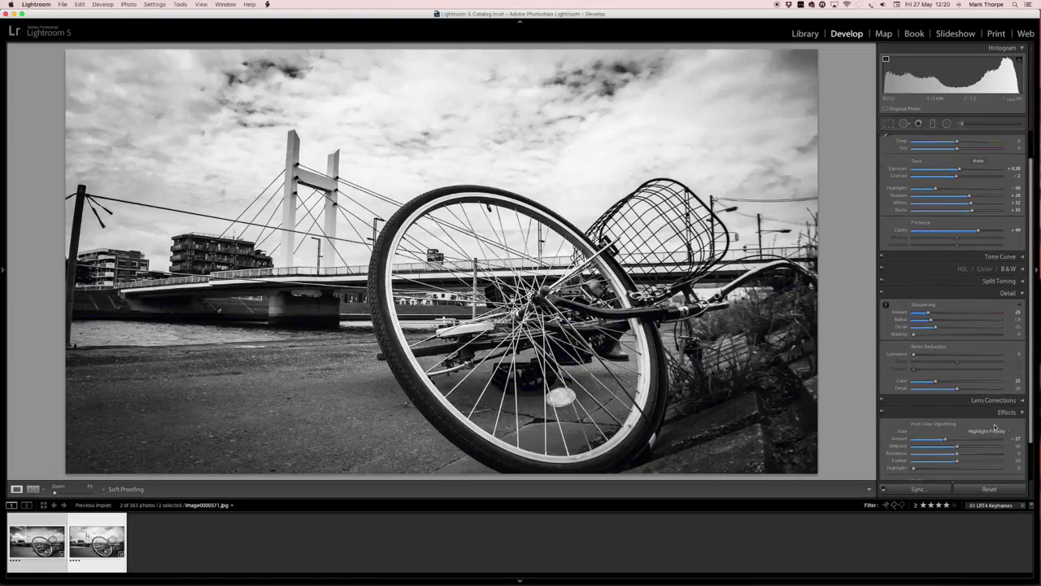
scroll(994, 427, "down", 1)
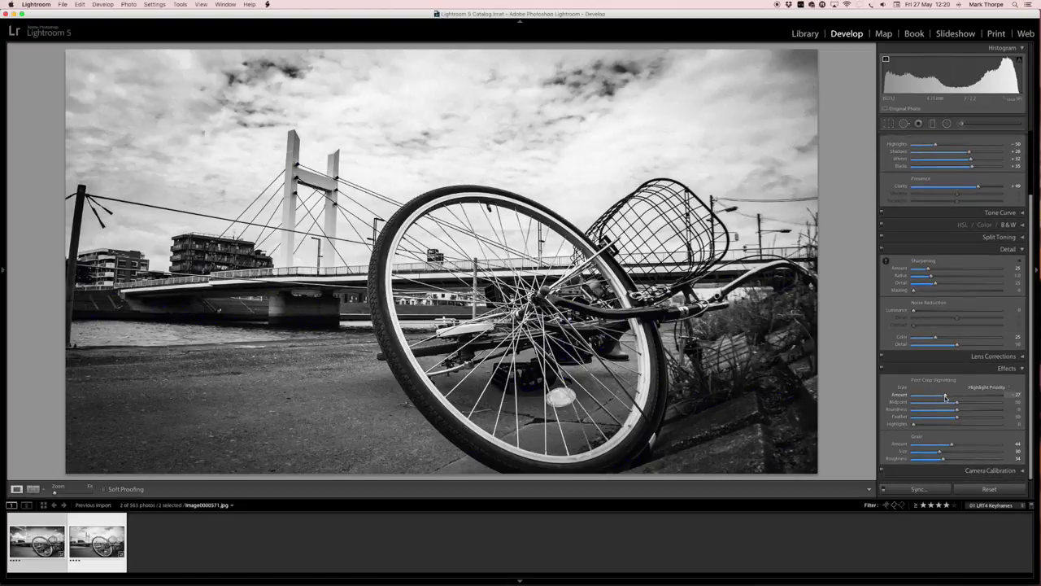
left_click_drag(945, 397, 942, 397)
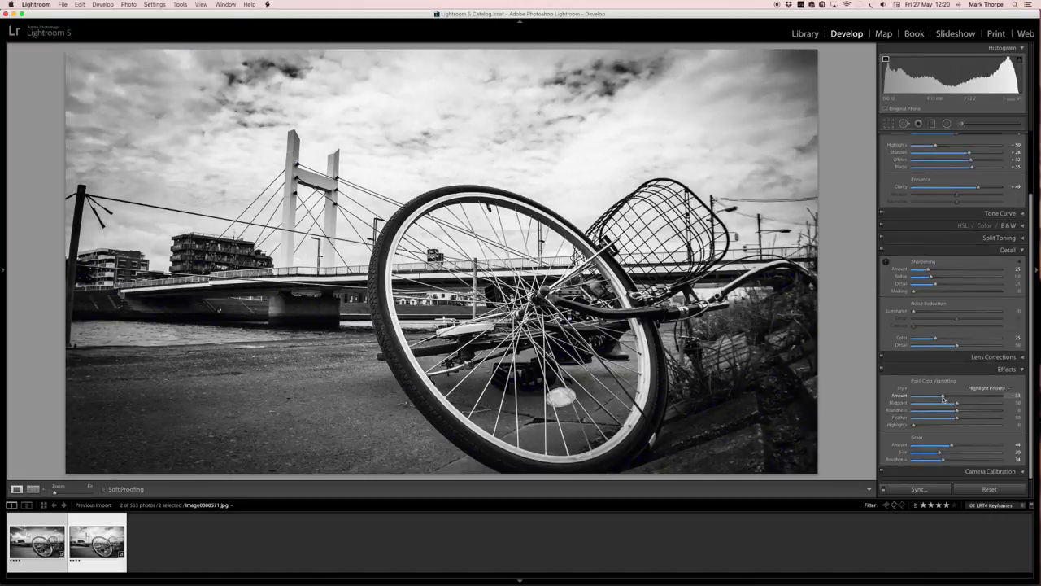
In the Library, select only the first keyframe and open it in Loupe view.
left_click(805, 33)
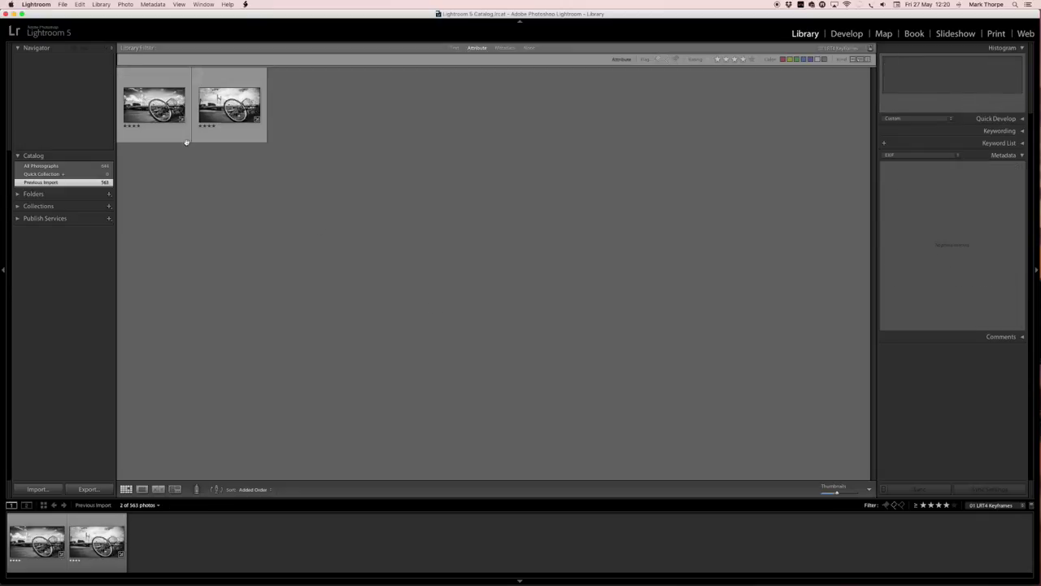
left_click(157, 108)
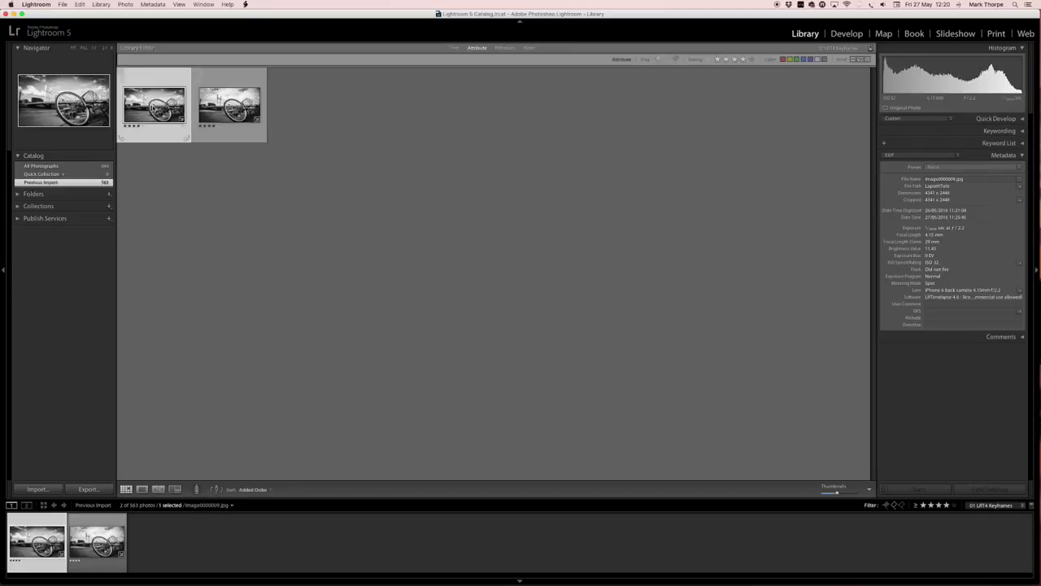
double_click(153, 107)
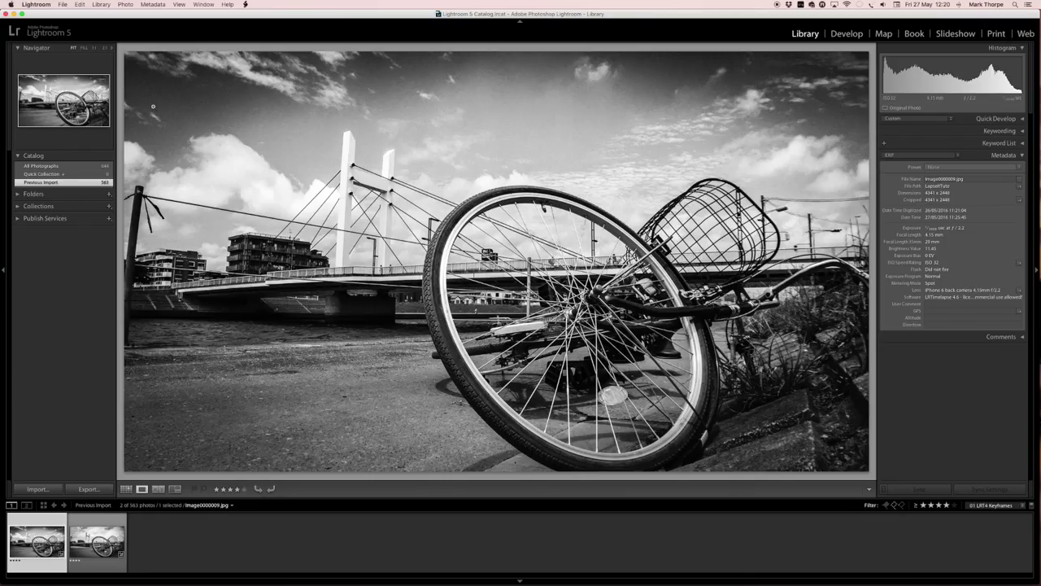
Flip between the two graded keyframes to compare their skies, ending on the second.
key("Right")
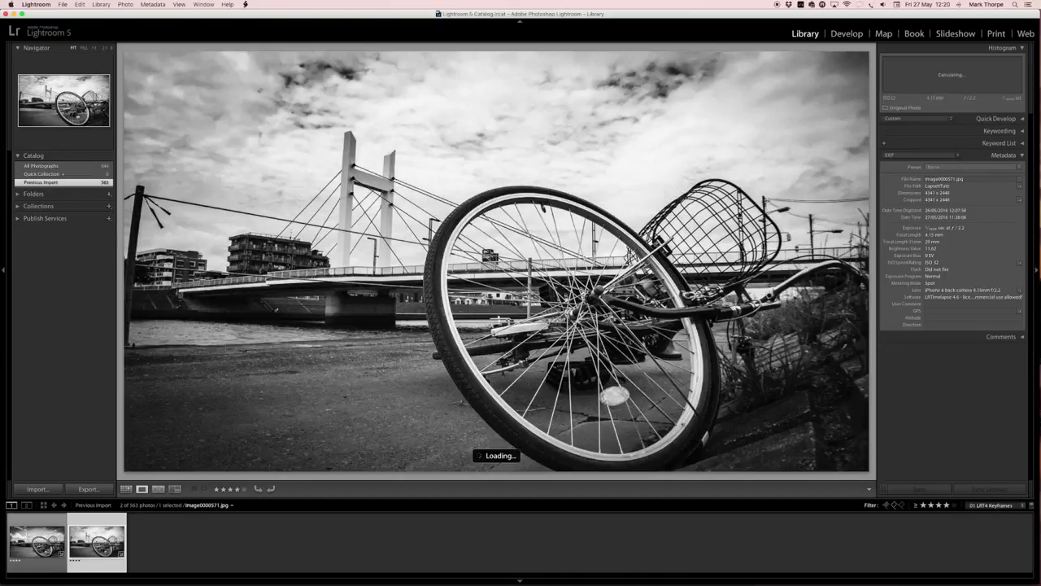
key("Left")
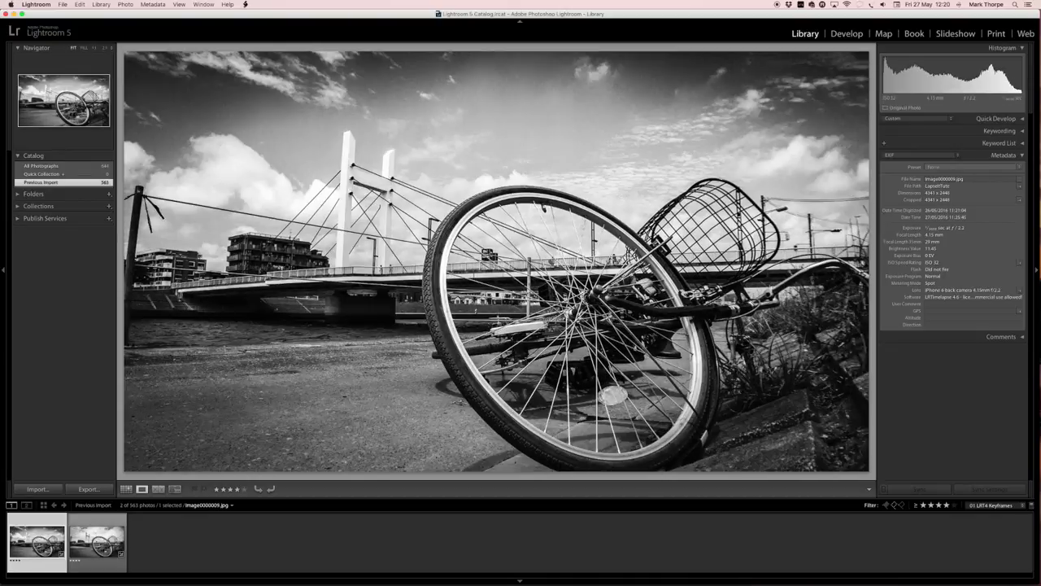
key("Right")
key("Left")
key("Right")
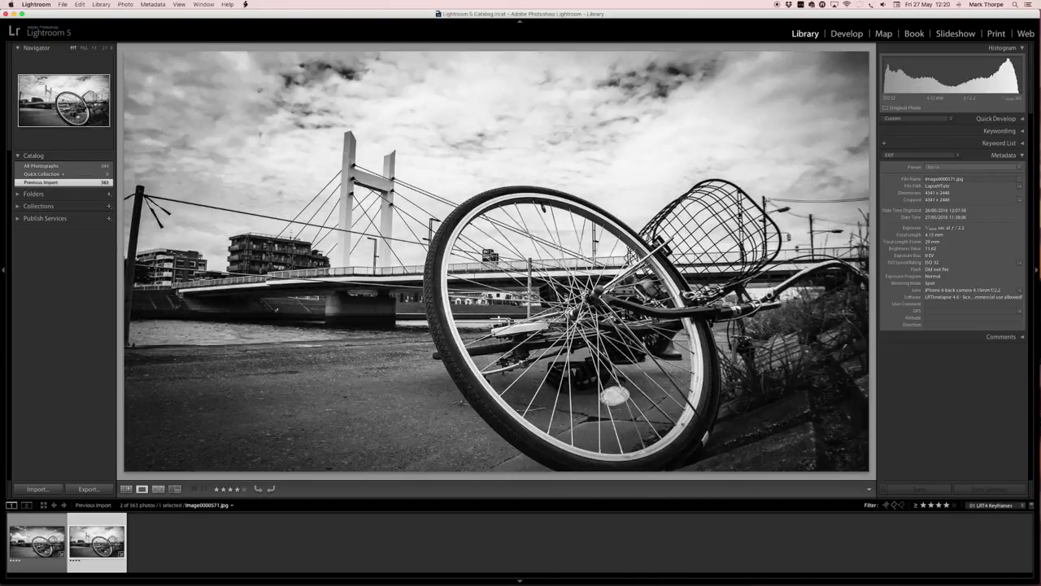
key("Left")
key("Right")
key("Left")
key("Right")
key("Left")
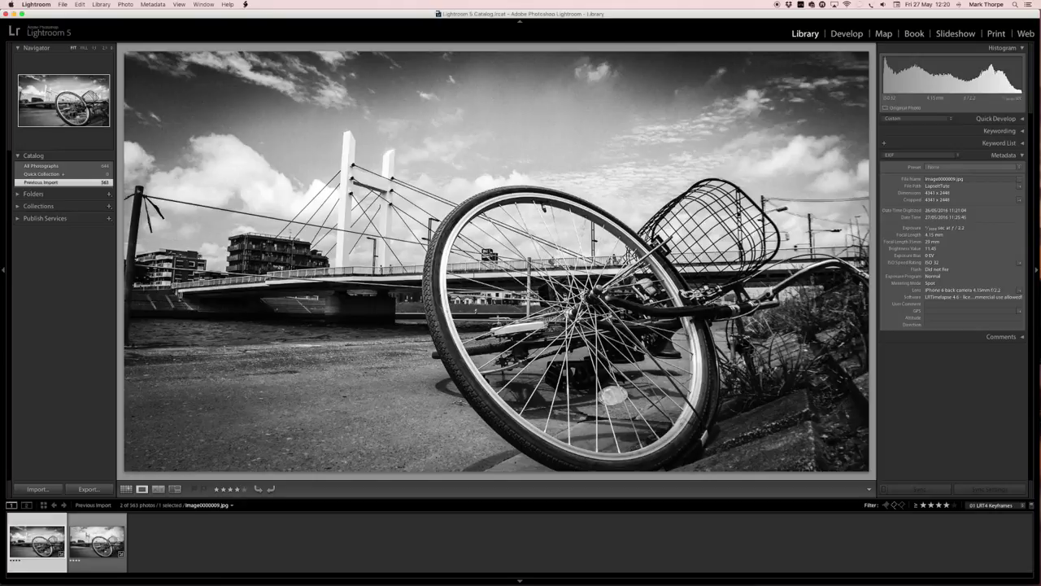
key("Right")
key("Left")
key("Right")
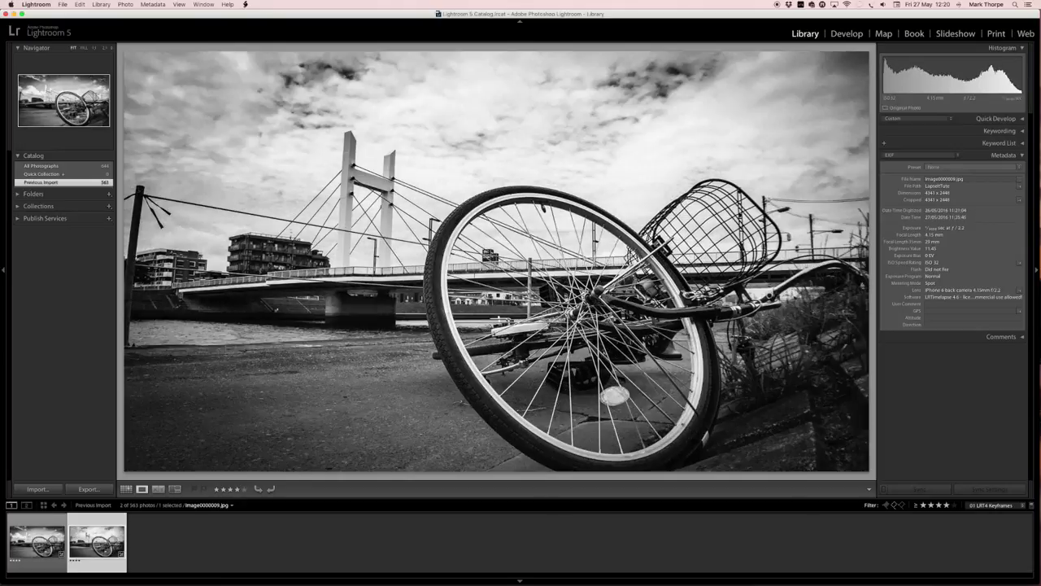
key("Left")
key("Right")
key("Left")
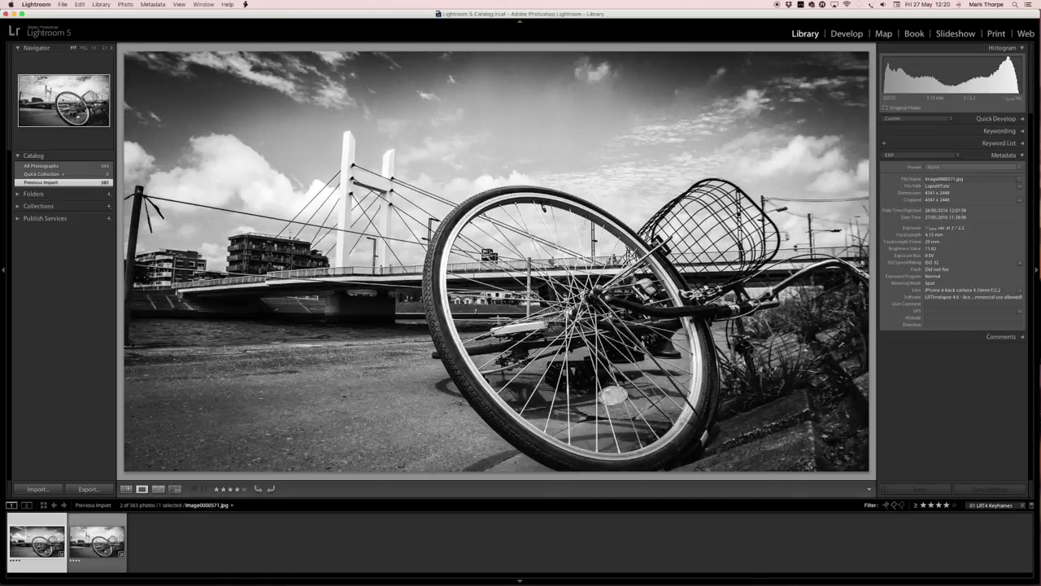
key("Right")
key("Left")
key("Right")
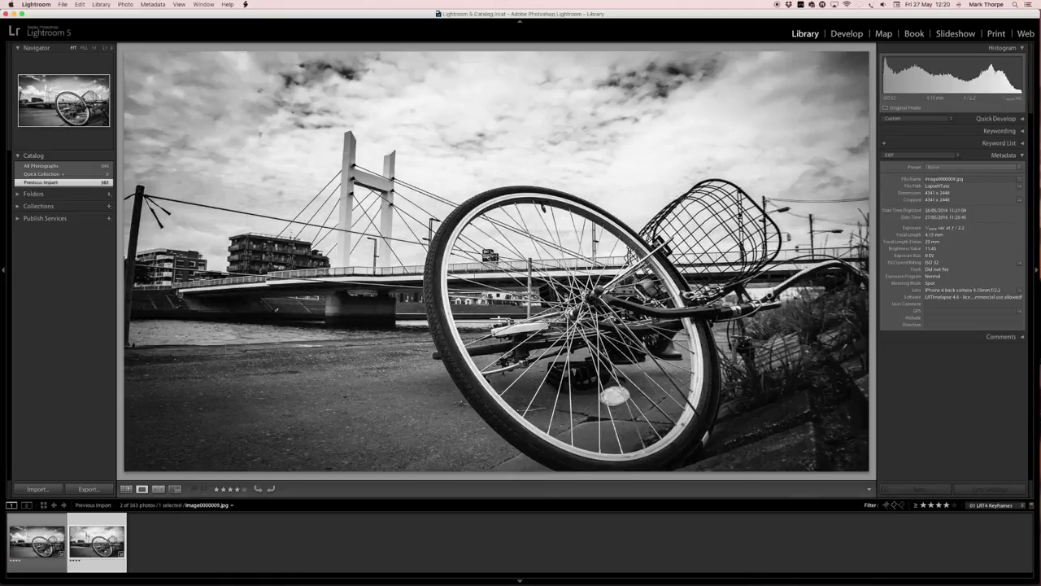
key("Left")
key("Right")
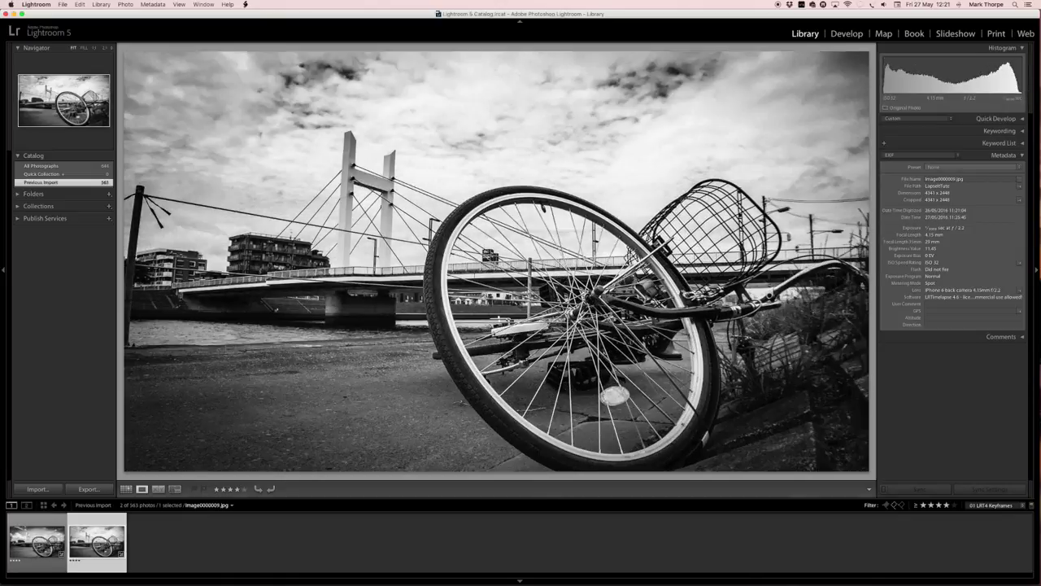
key("Left")
key("Right")
Select both keyframes in the grid and save their metadata to the files.
left_click(126, 489)
left_click(324, 203)
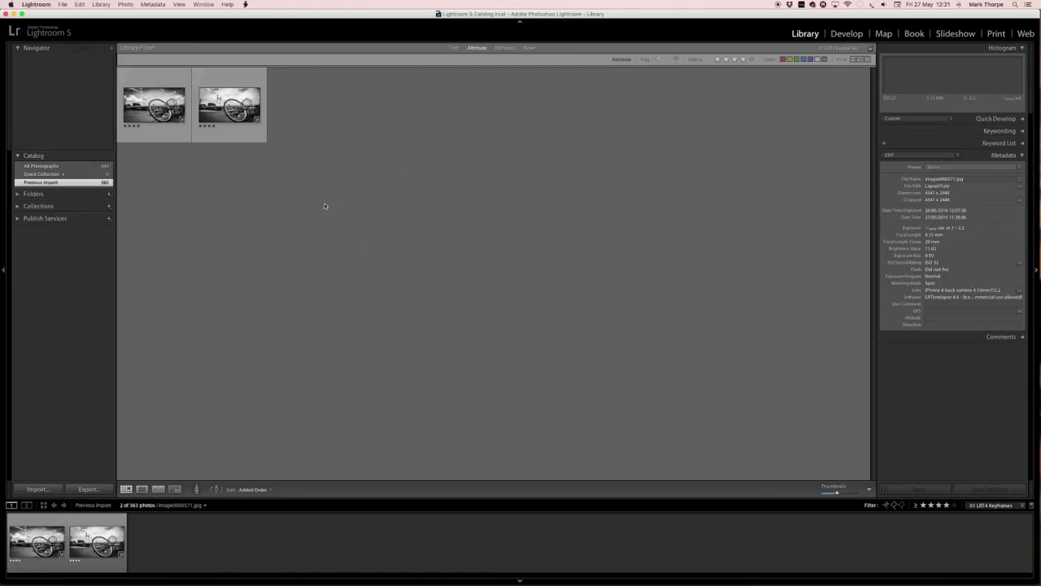
left_click(134, 78)
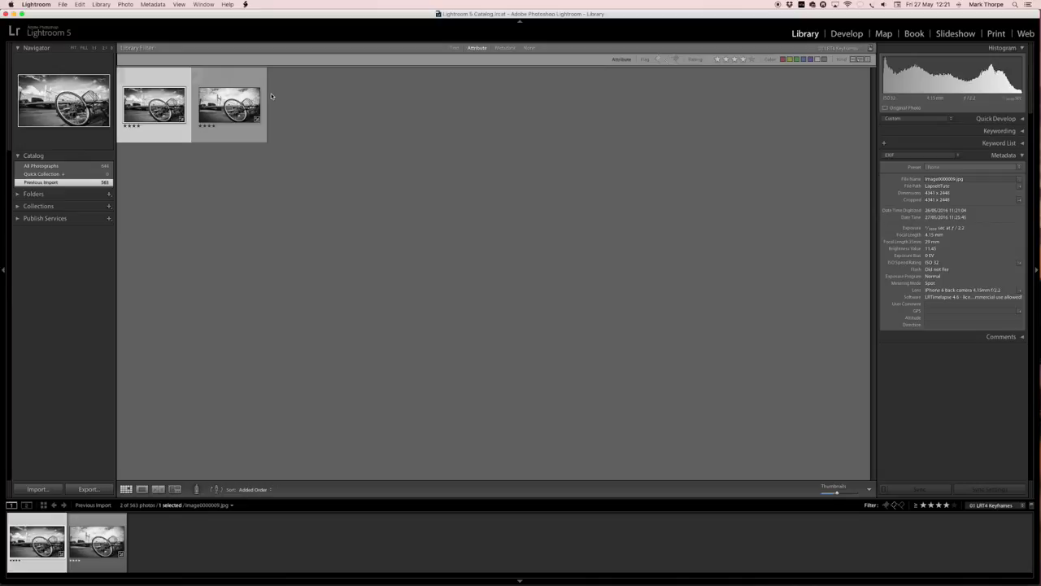
left_click(80, 4)
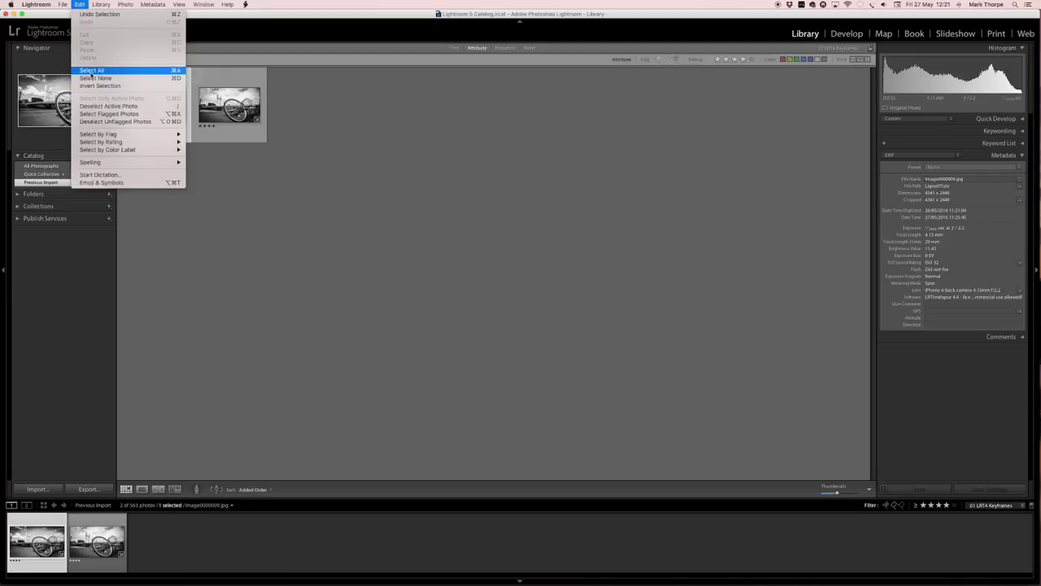
left_click(91, 70)
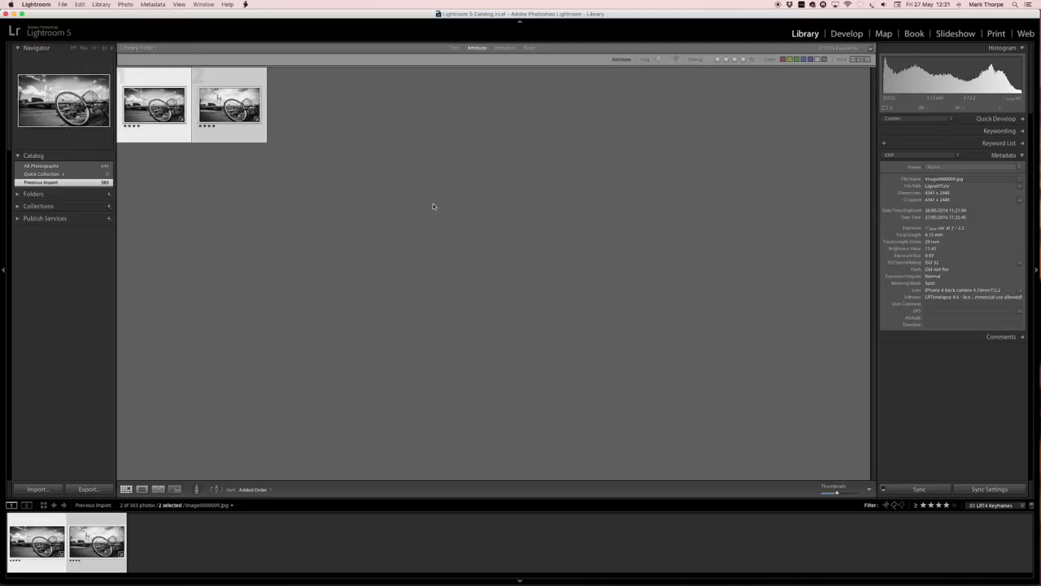
left_click(161, 5)
left_click(203, 112)
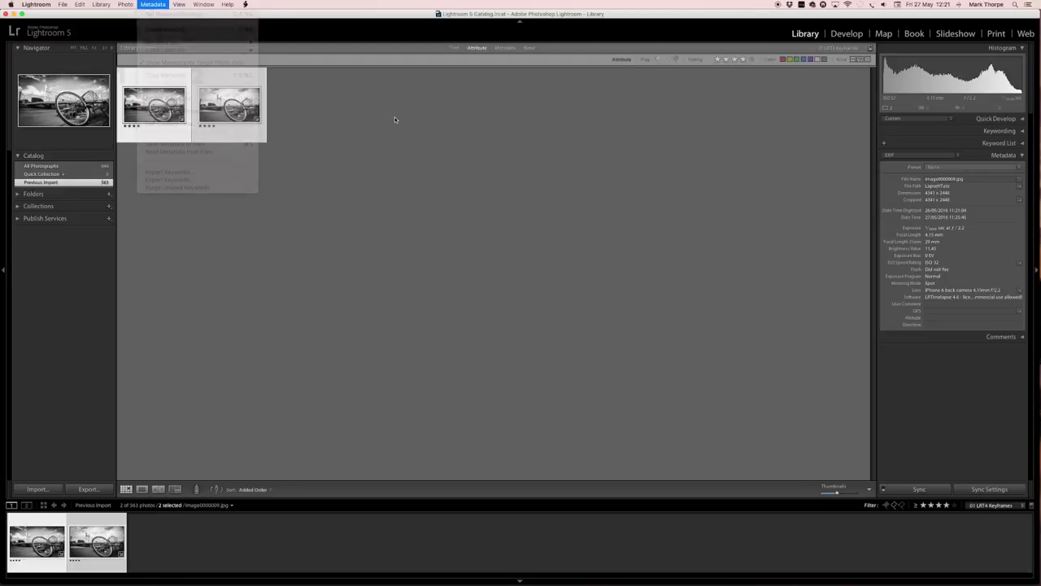
left_click(161, 5)
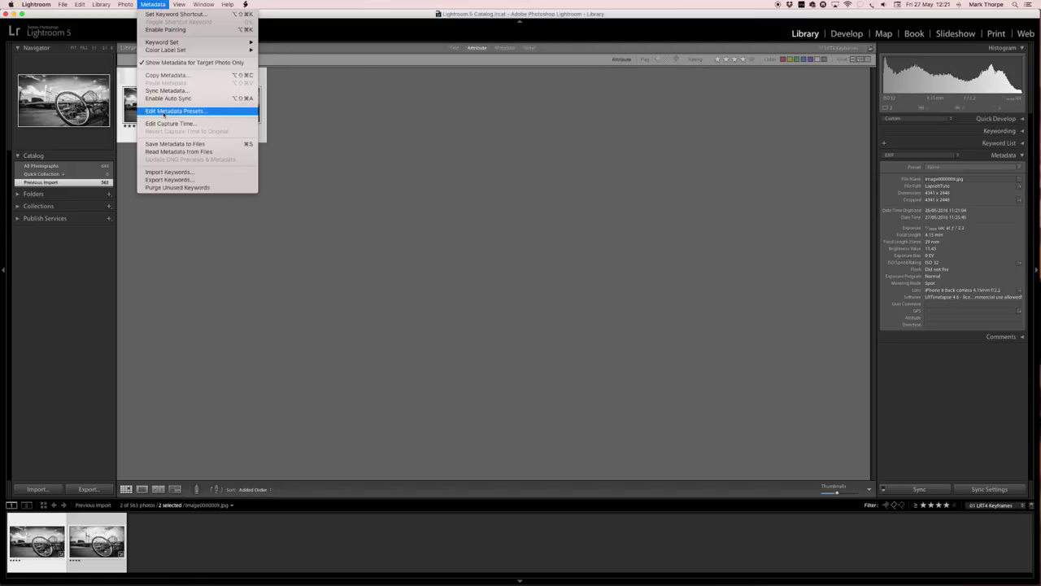
left_click(162, 145)
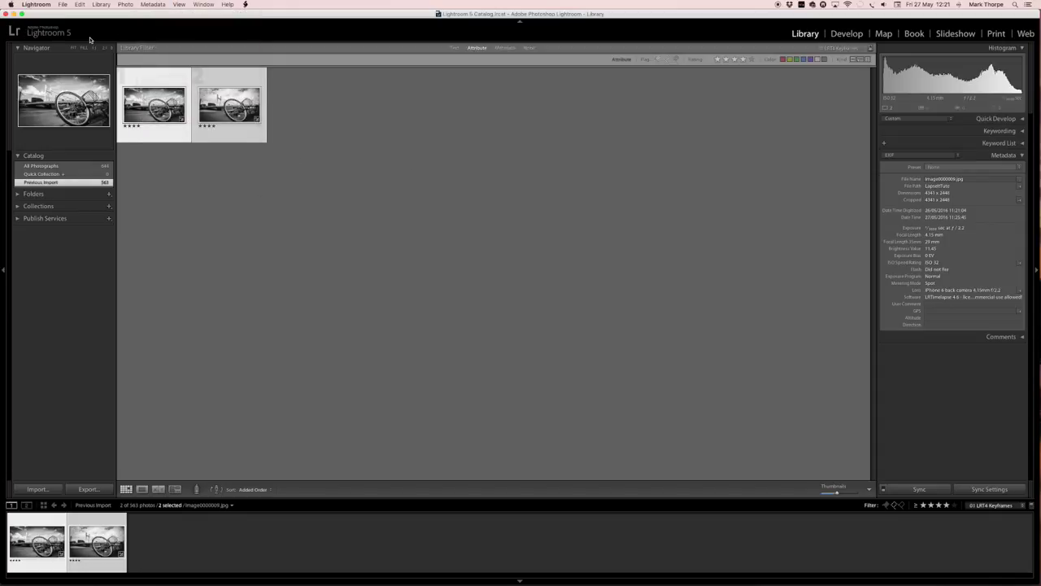
Deselect the keyframes and apply the 00 LRT4 Full Sequence filter preset.
left_click(338, 190)
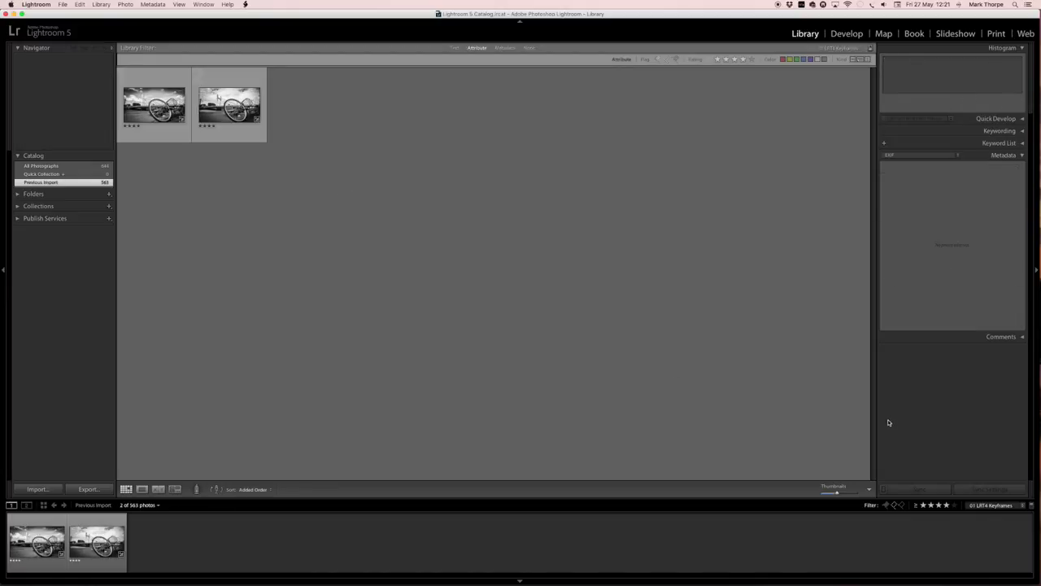
left_click(1012, 506)
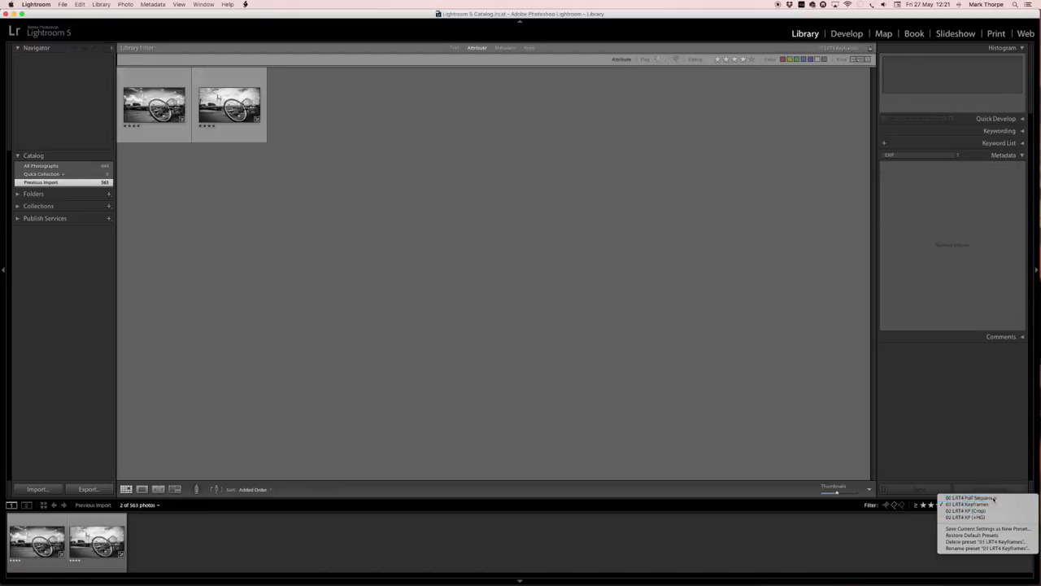
left_click(992, 498)
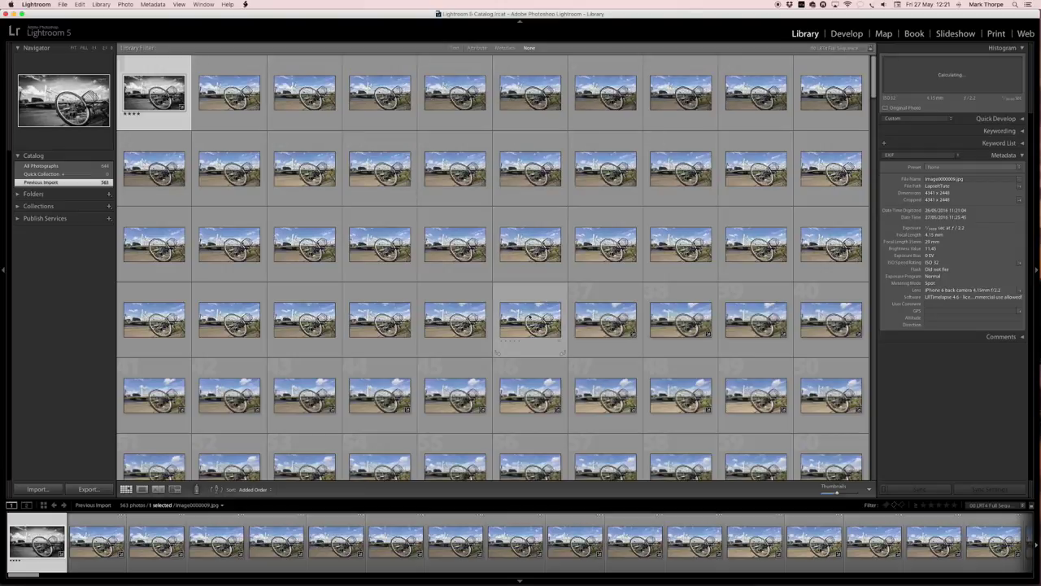
mouse_move(493, 582)
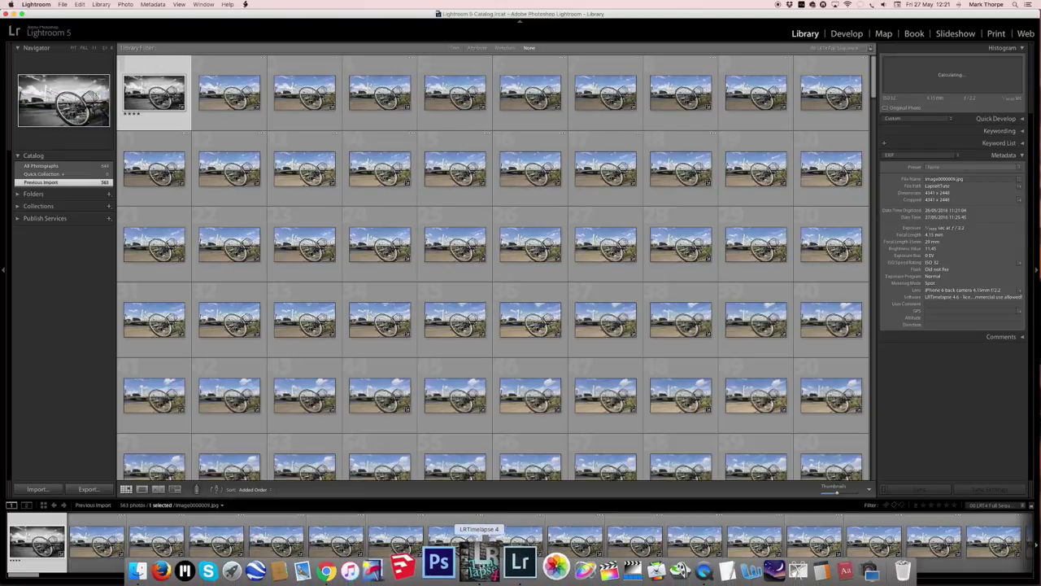
In LRTimelapse, reload the keyframes' saved metadata and start Auto Transition.
left_click(483, 563)
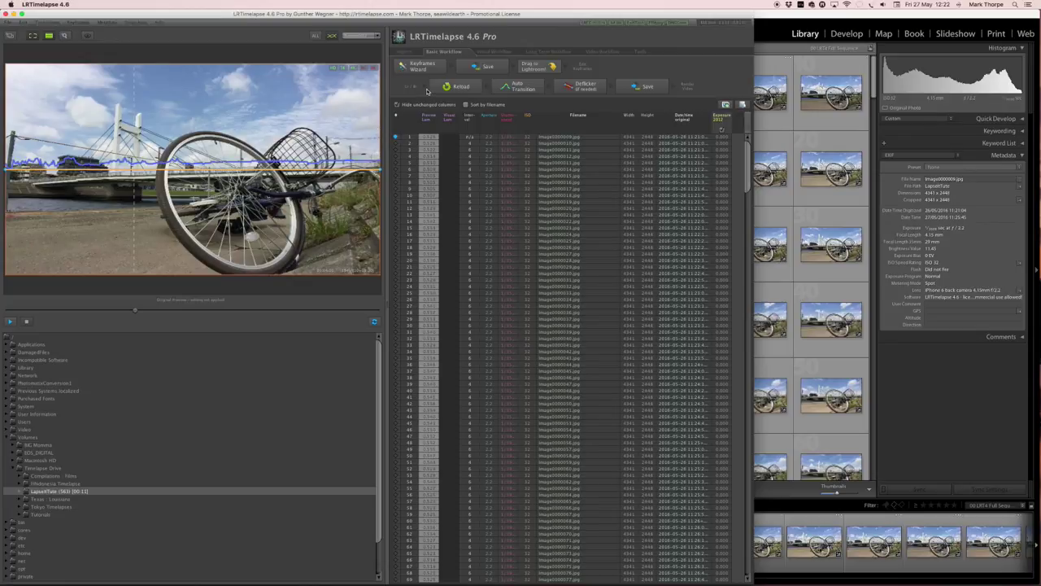
left_click(461, 87)
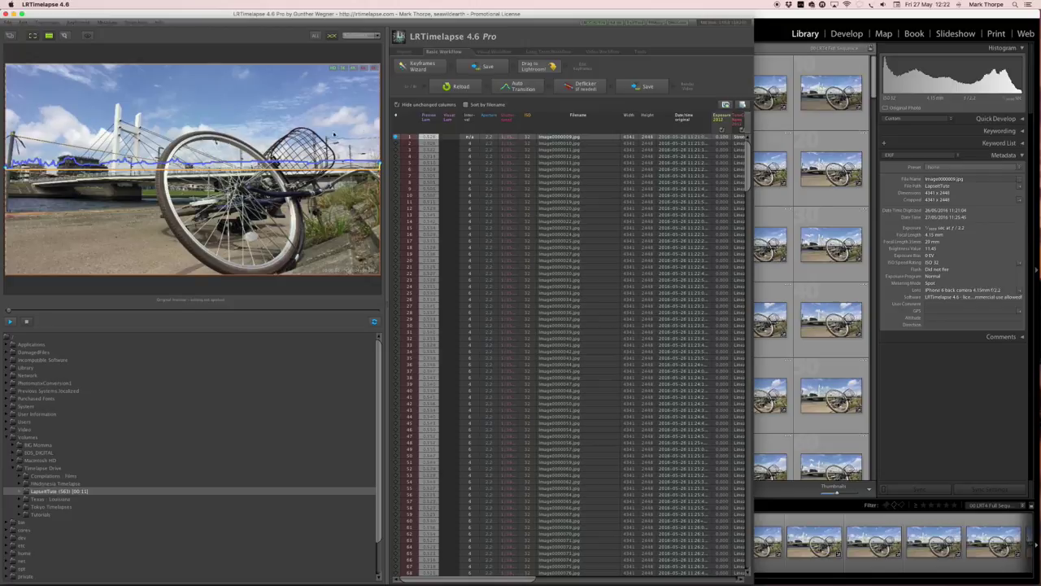
left_click(523, 87)
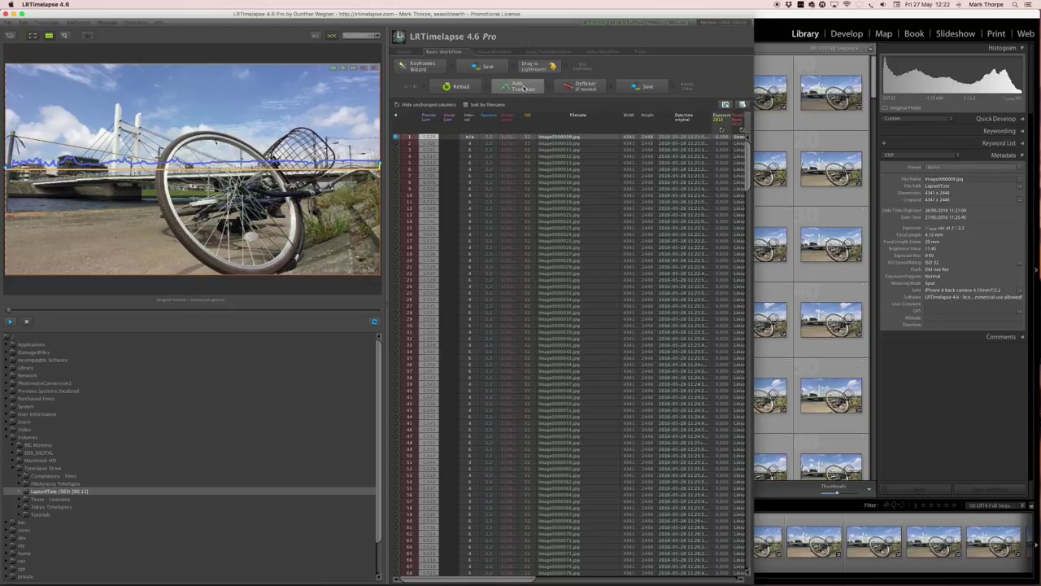
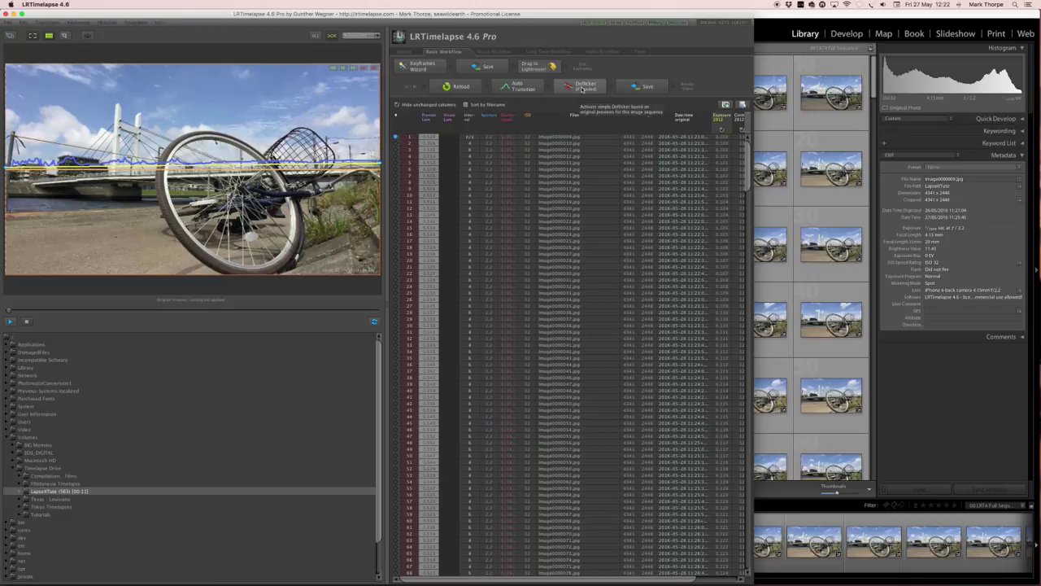
Apply a deflicker with increased smoothing to the bicycle sequence and save the corrected values.
left_click(582, 88)
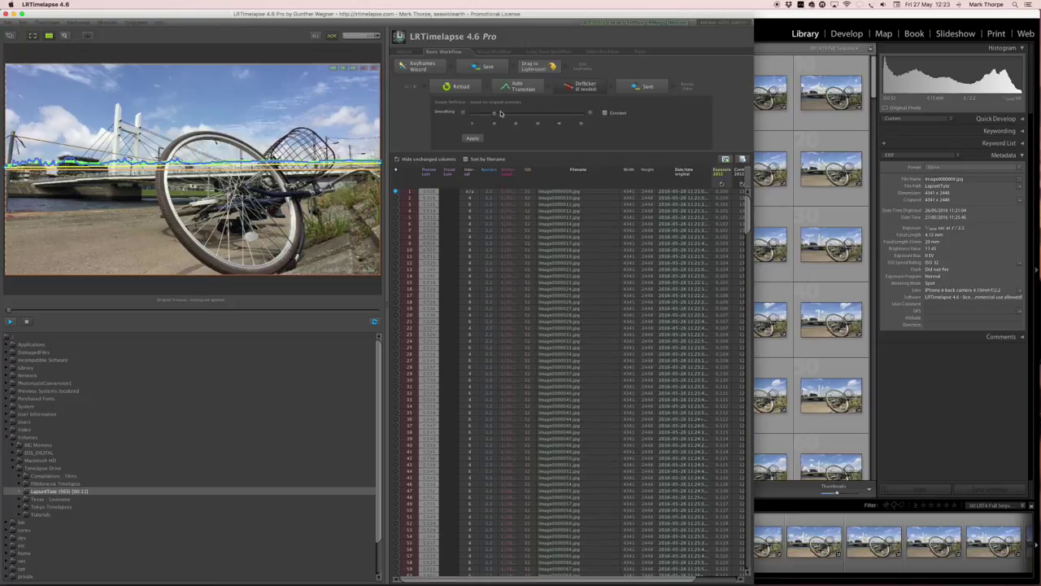
left_click_drag(496, 115, 539, 123)
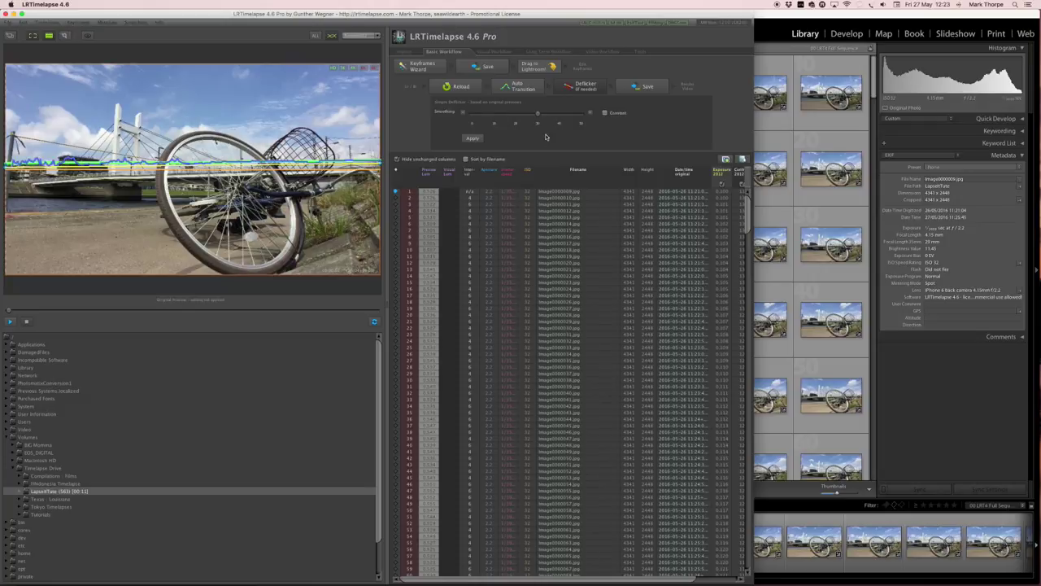
left_click(471, 139)
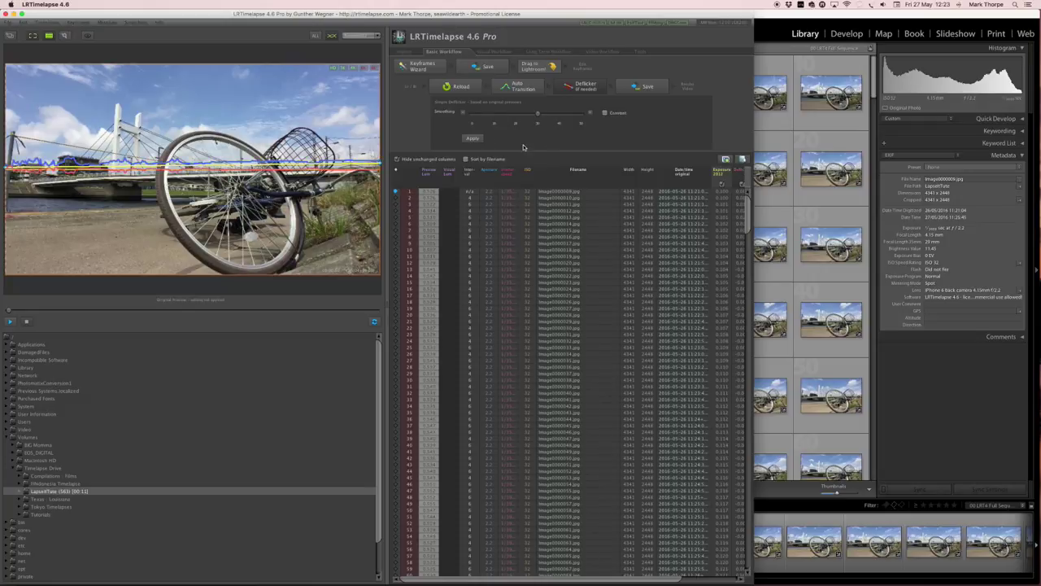
left_click(639, 86)
left_click(587, 87)
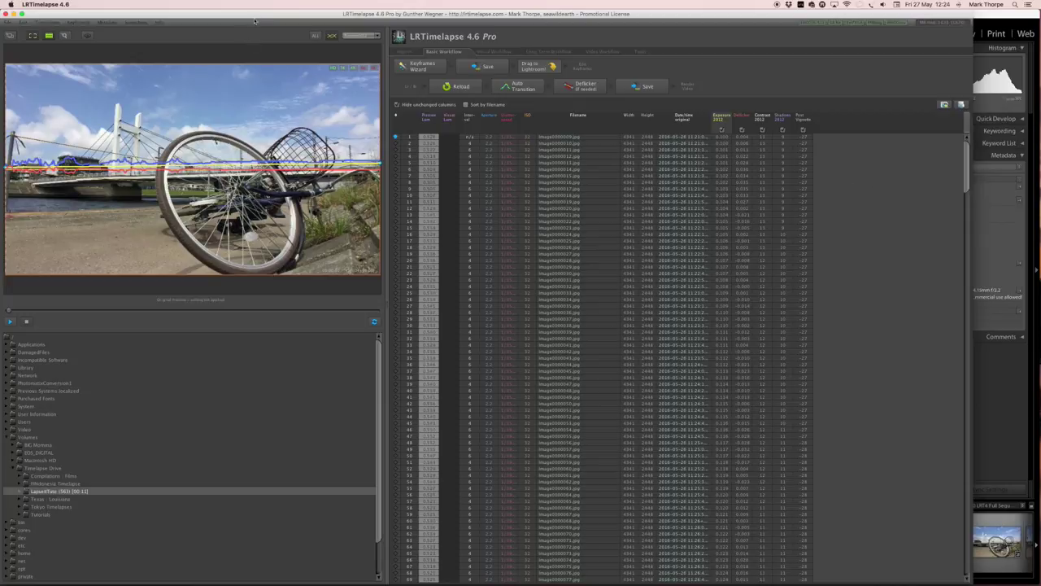
In Lightroom, select all 563 photos and read their metadata from files.
left_click(997, 24)
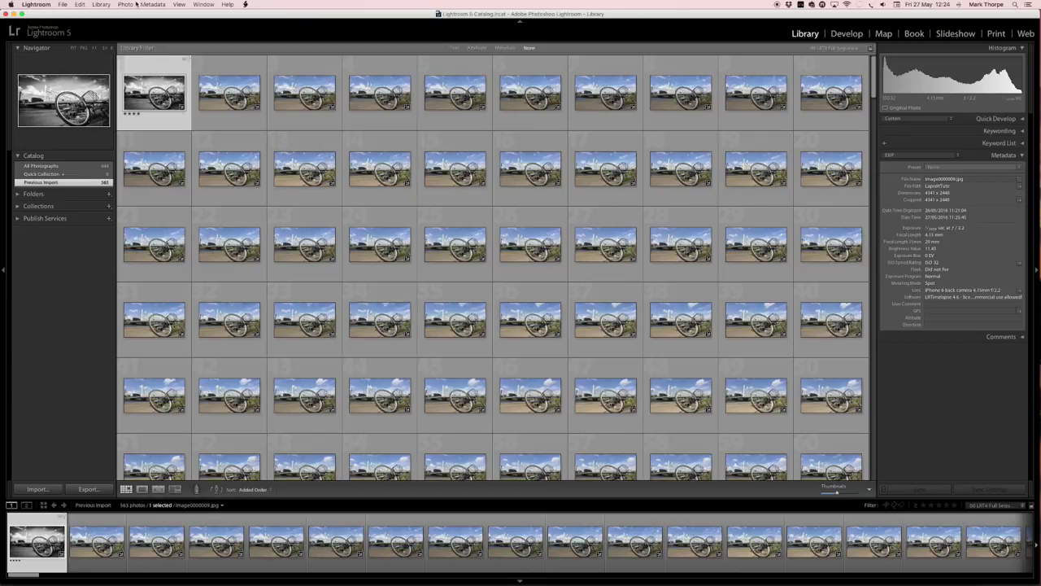
left_click(80, 4)
left_click(90, 72)
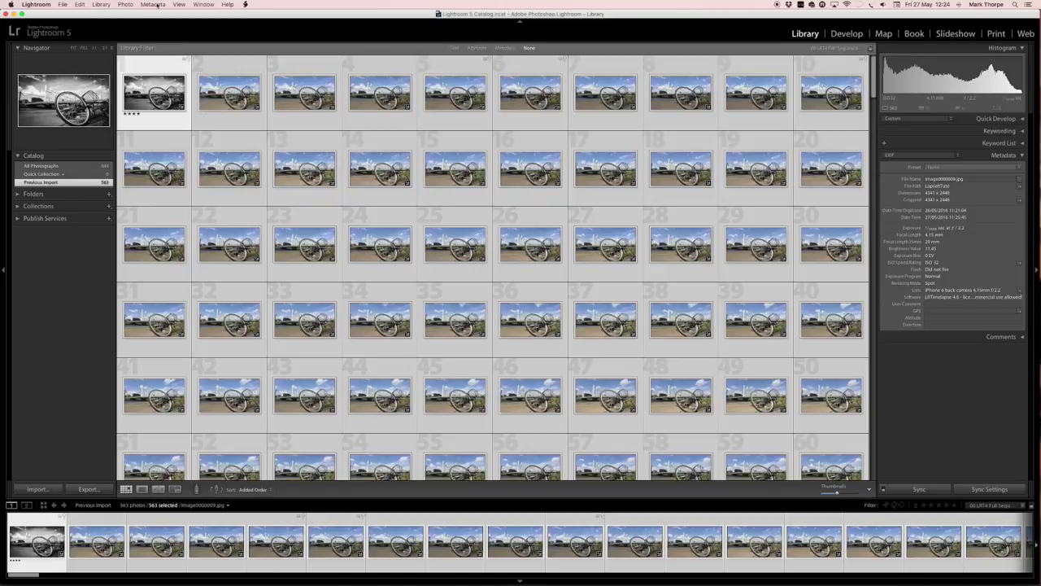
left_click(157, 5)
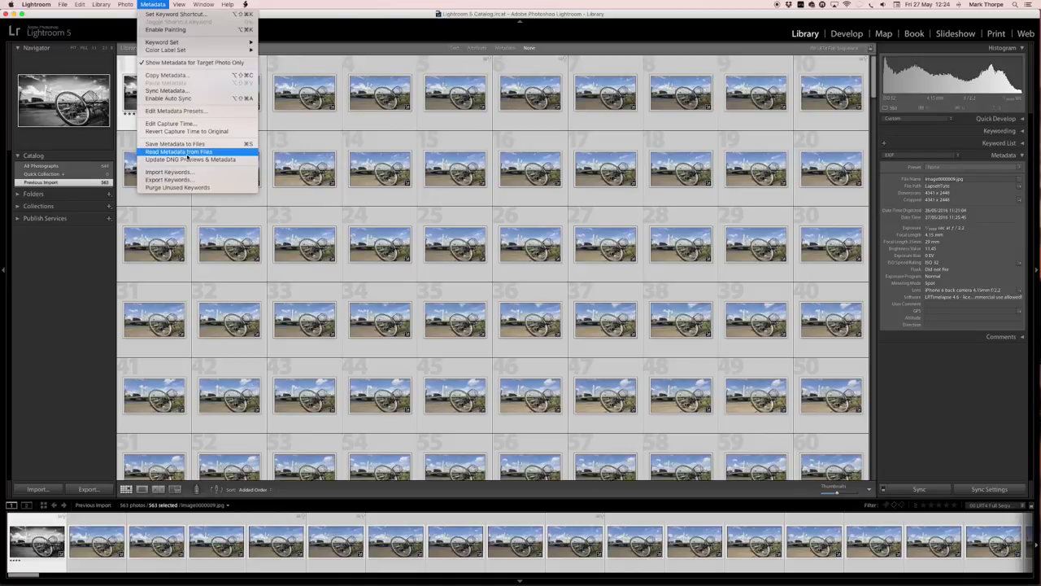
left_click(188, 153)
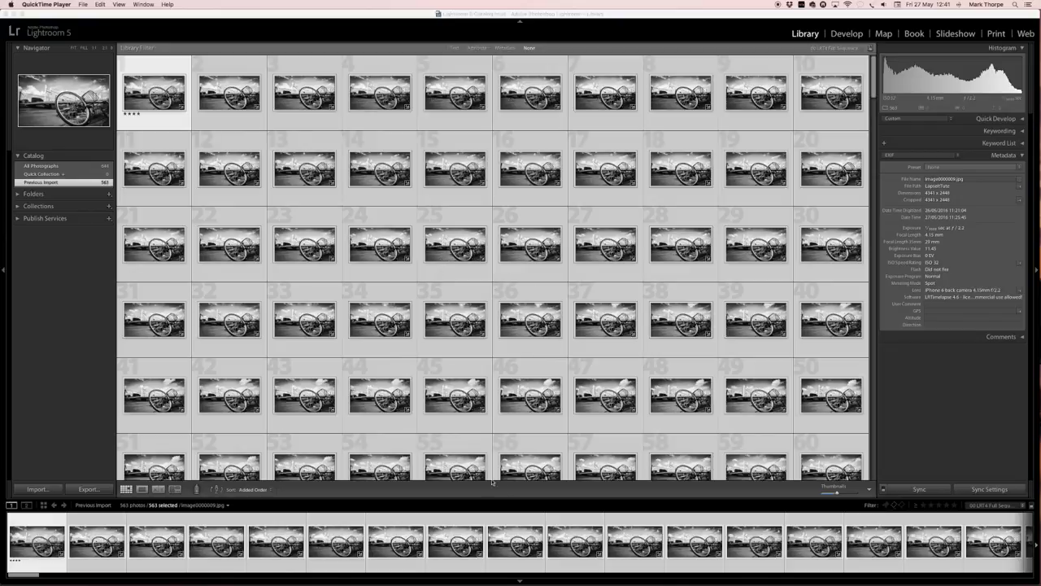
Hide the Lightroom filmstrip to enlarge the photo grid.
left_click(521, 580)
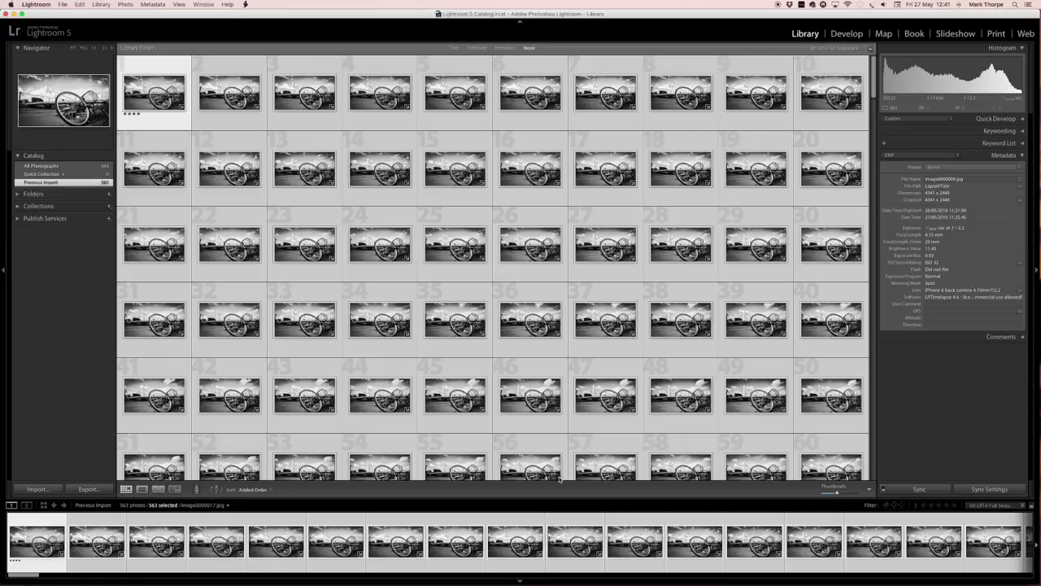
left_click(519, 580)
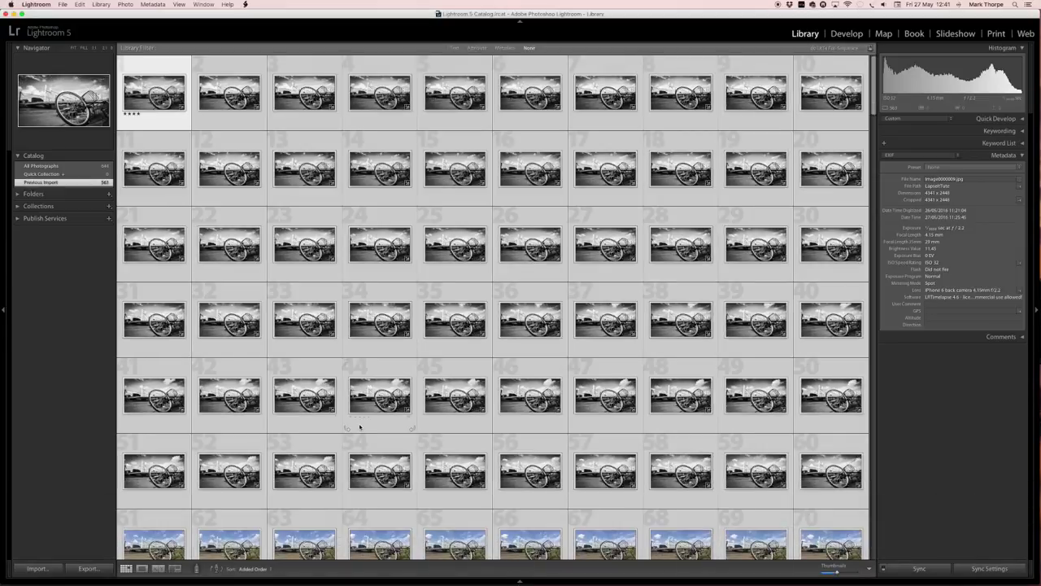
scroll(359, 401, "down", 5)
scroll(358, 400, "up", 1)
scroll(359, 401, "down", 2)
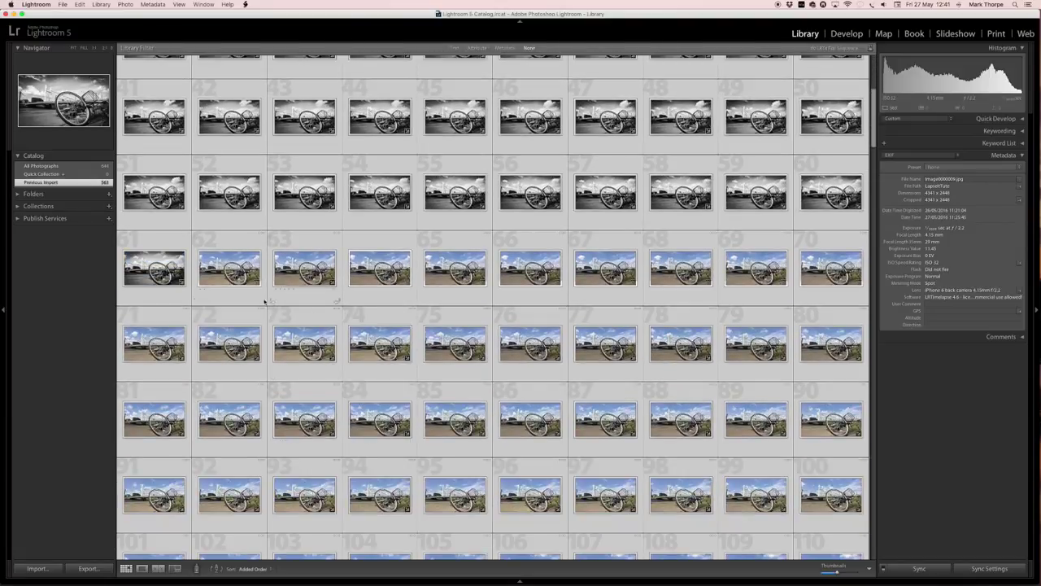
scroll(452, 275, "up", 5)
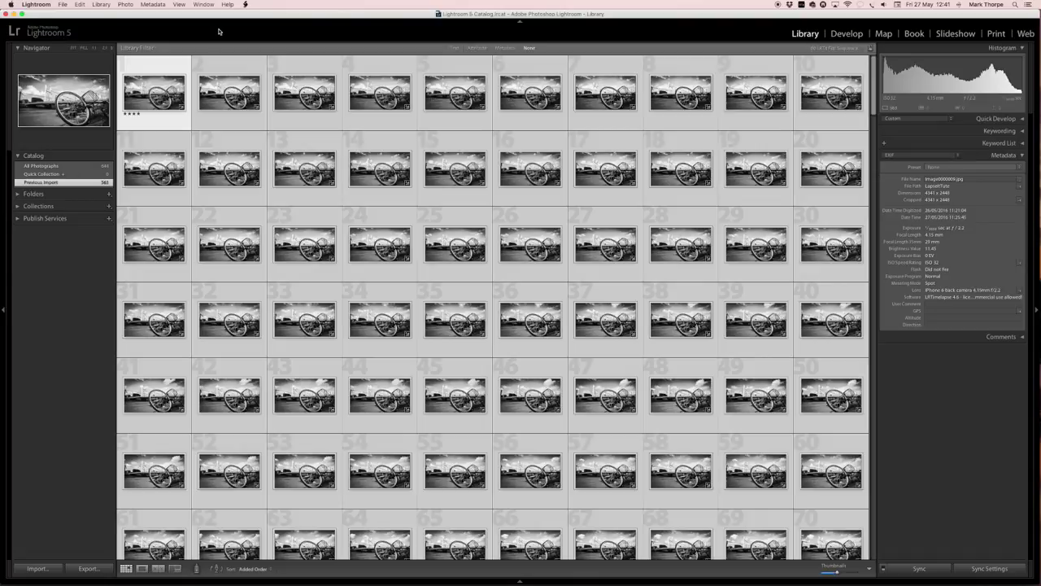
Jump to the first frame's LapseItTute source folder and select all 563 frames.
left_click(213, 65)
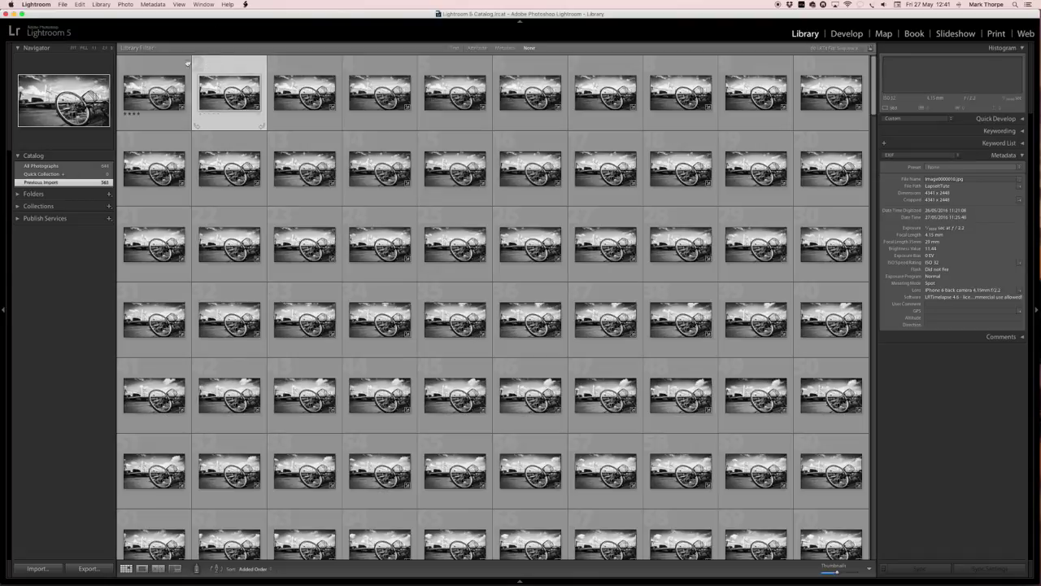
left_click(163, 64)
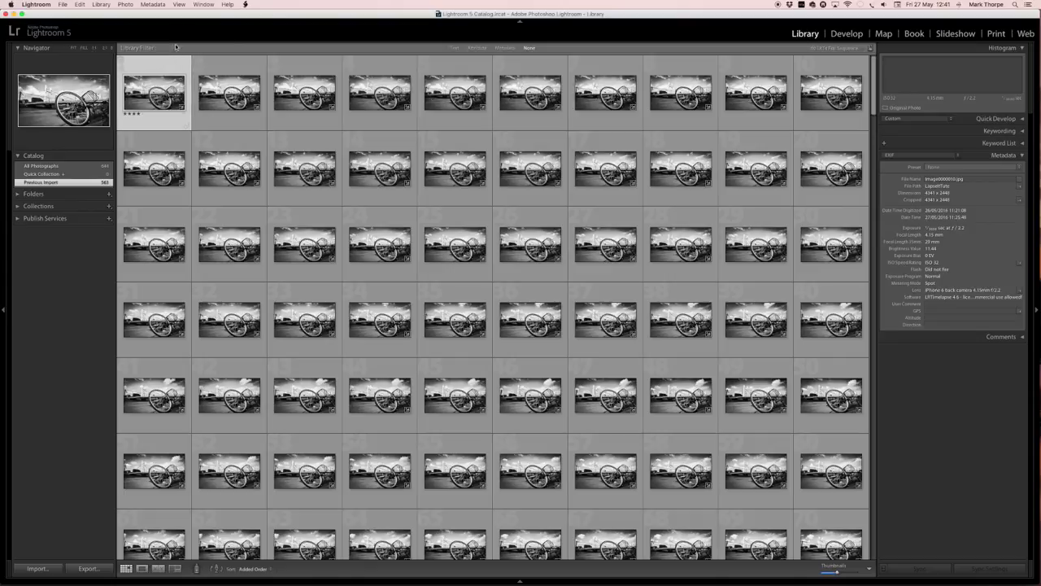
left_click(125, 5)
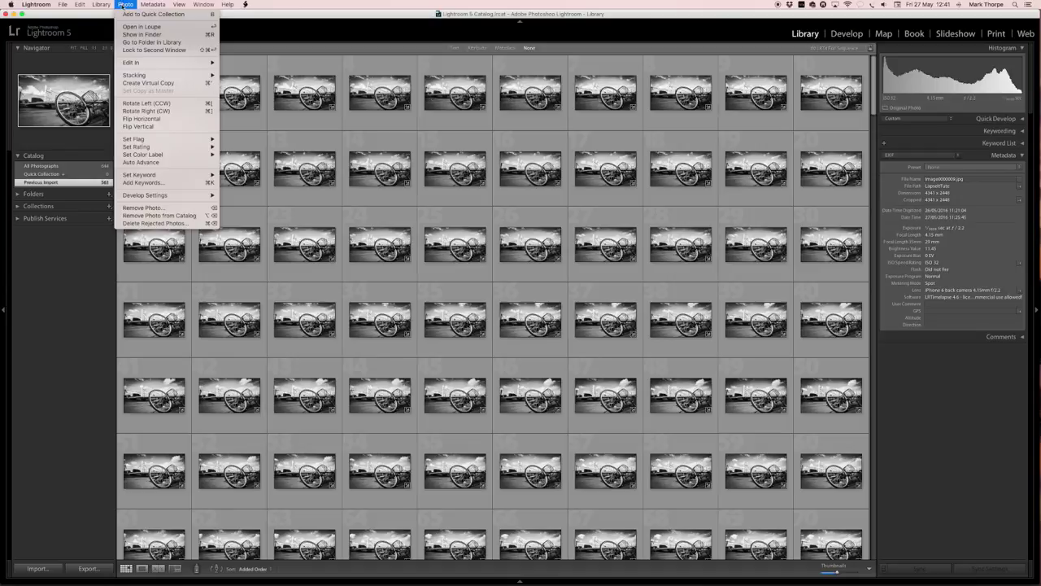
left_click(160, 41)
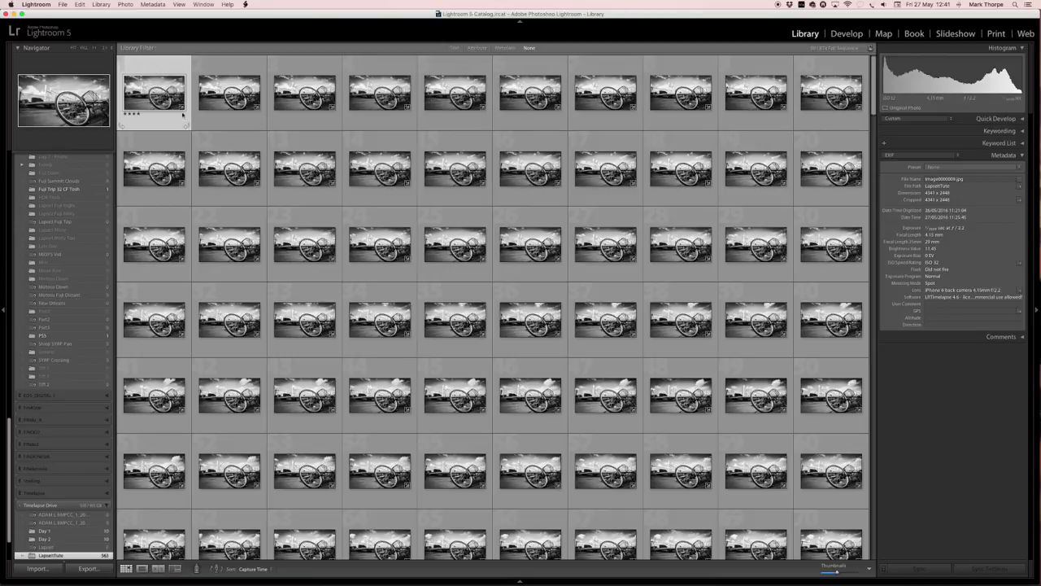
left_click(80, 4)
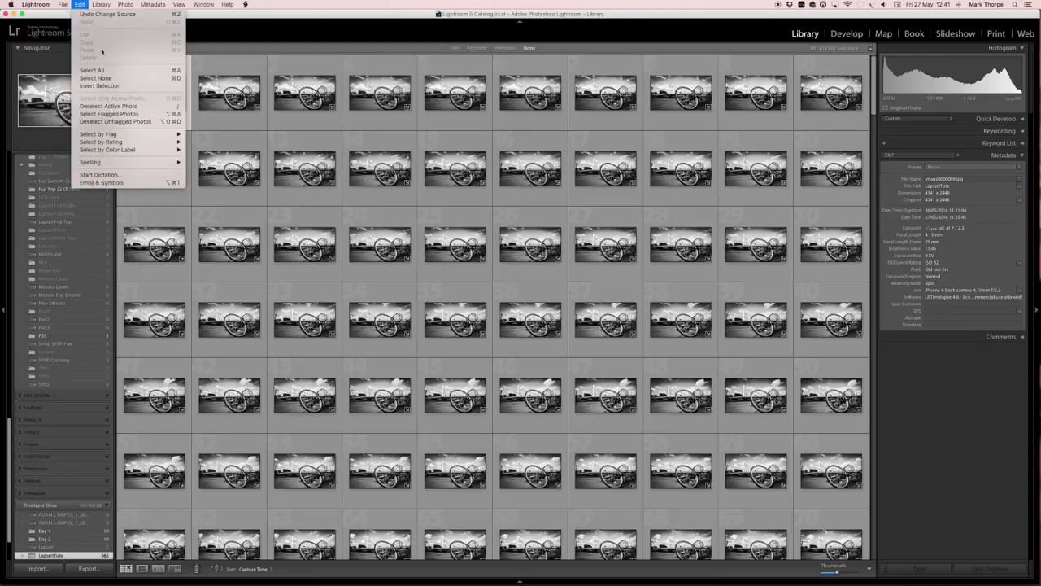
key("Return")
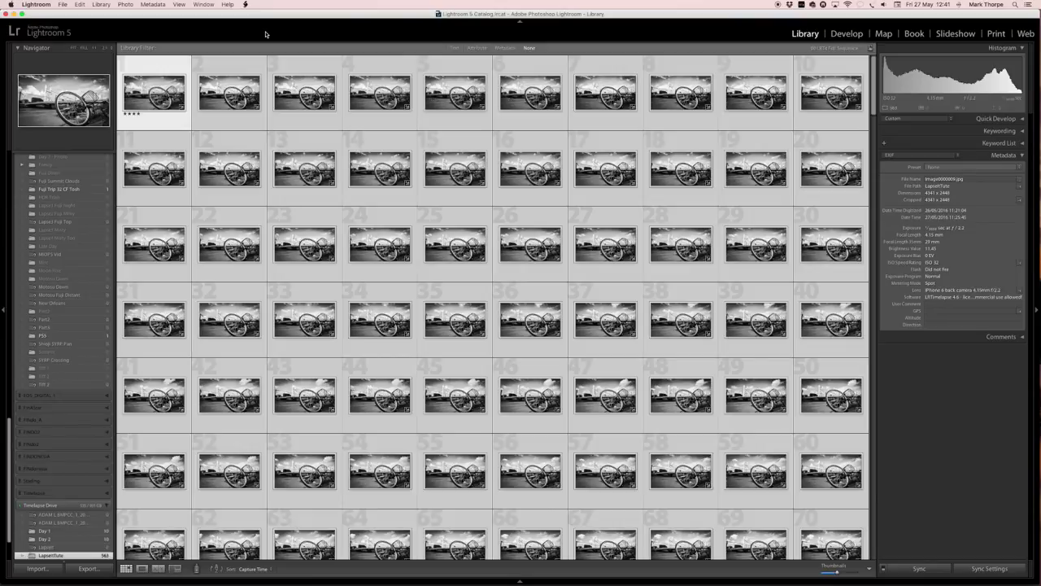
Start an export of the 563 frames using the LRT (JPG, 4K) preset and pick a new output path.
left_click(63, 4)
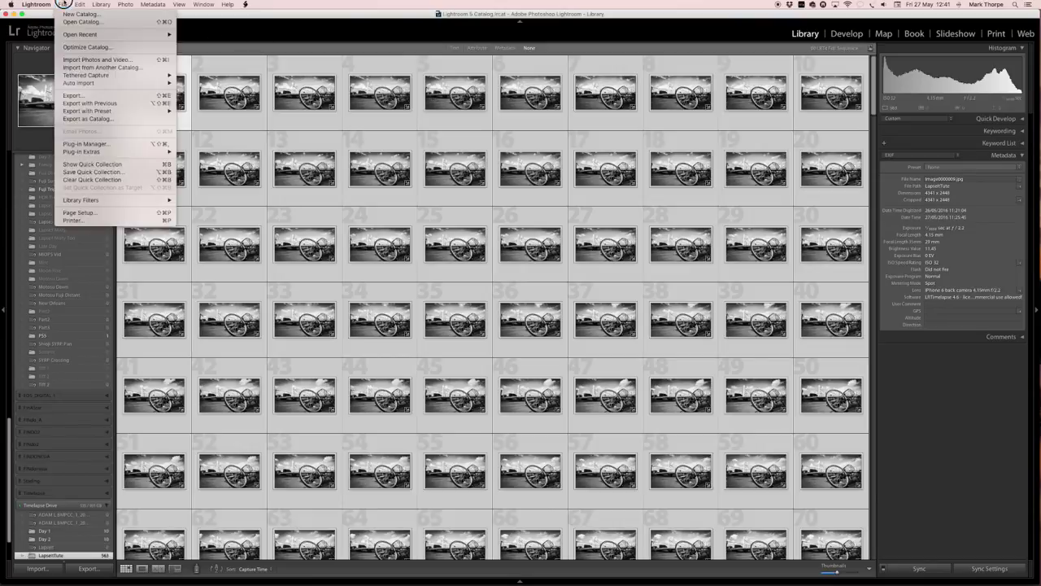
left_click(318, 126)
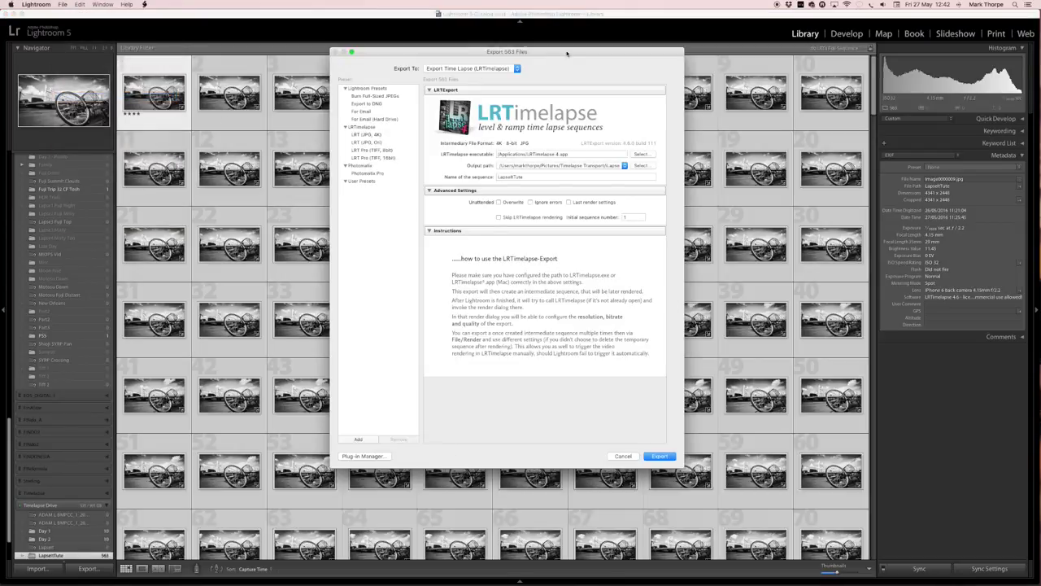
left_click_drag(566, 54, 567, 70)
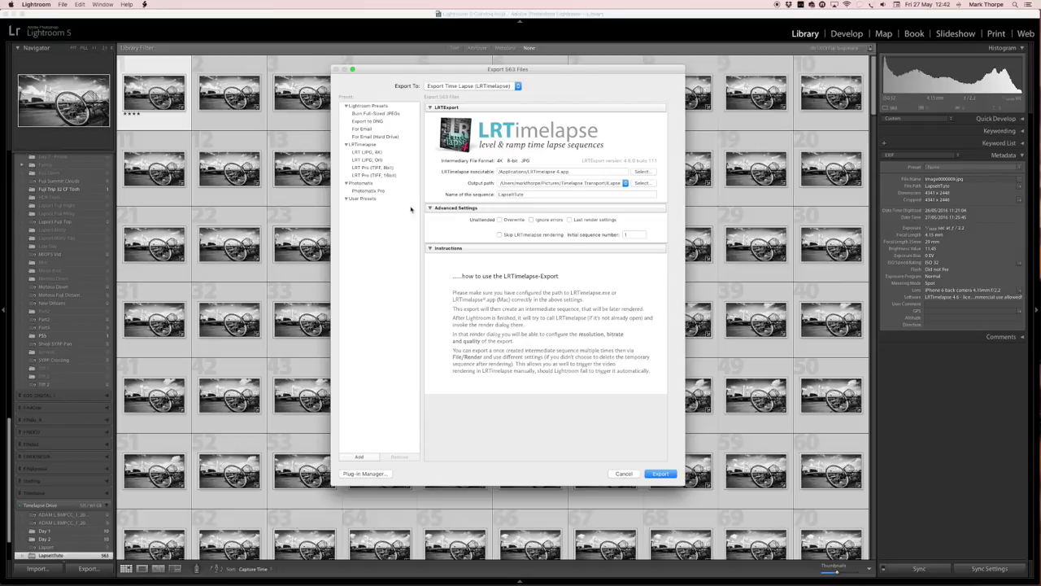
left_click(369, 153)
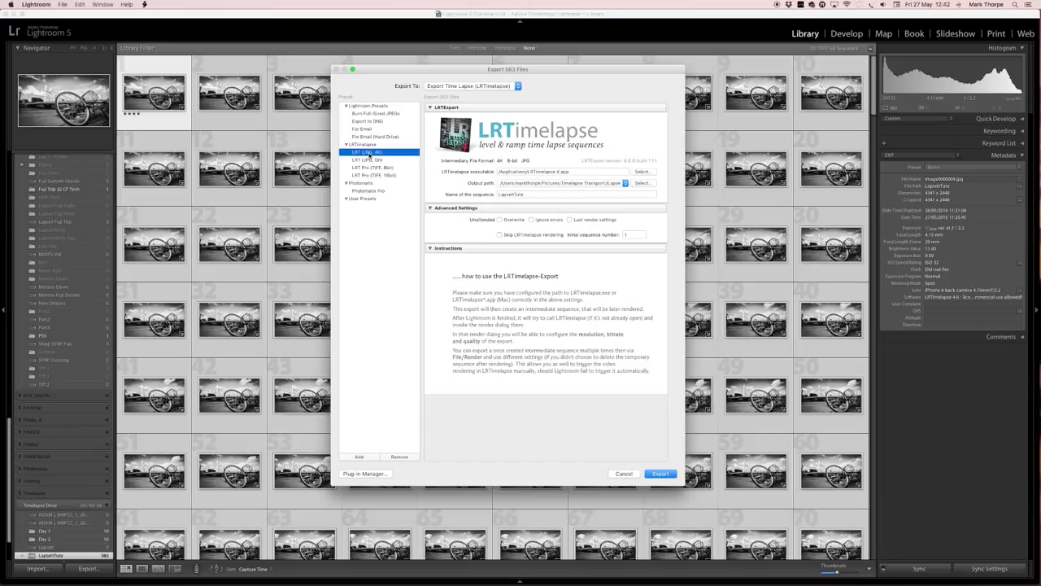
left_click(643, 184)
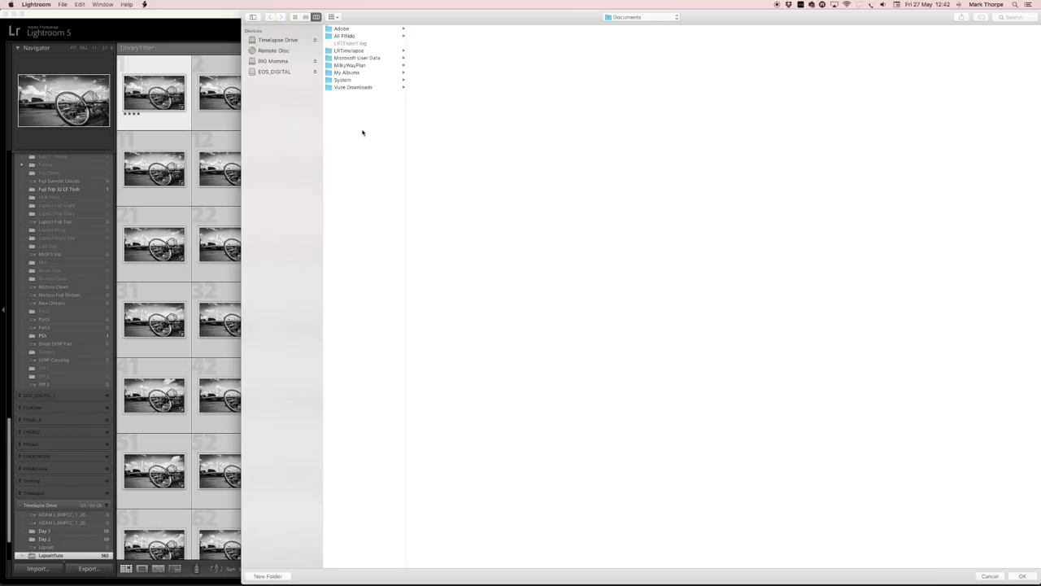
Browse to Macintosh HD > Users > home > Pictures > Timelapse Transport.
left_click(658, 18)
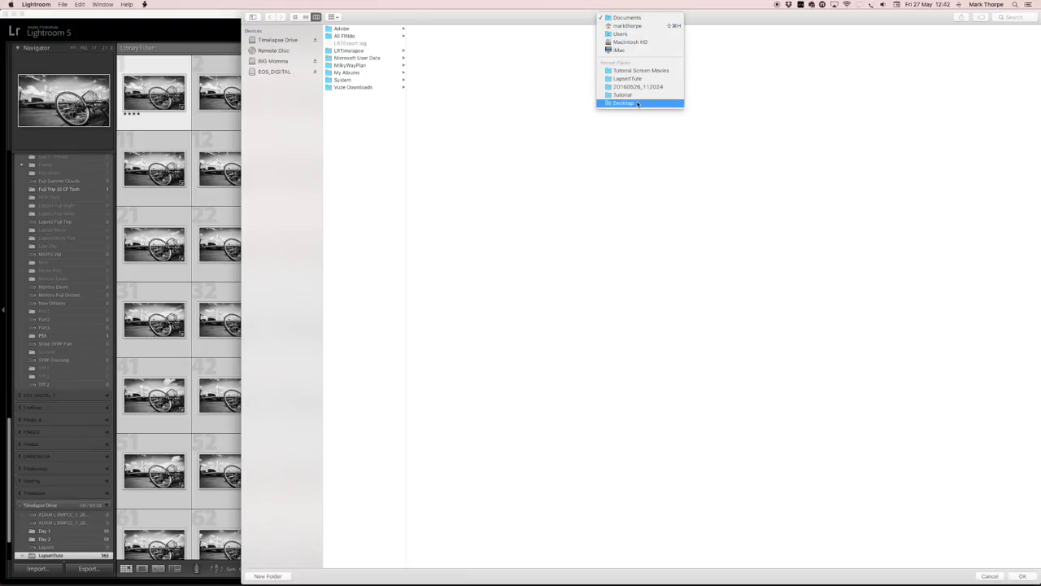
left_click(638, 42)
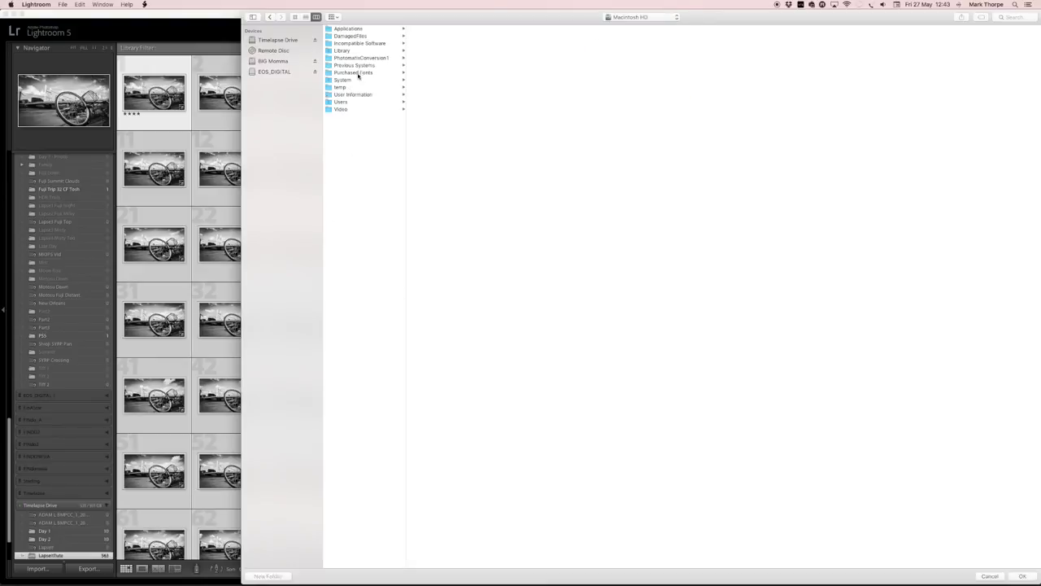
left_click(342, 103)
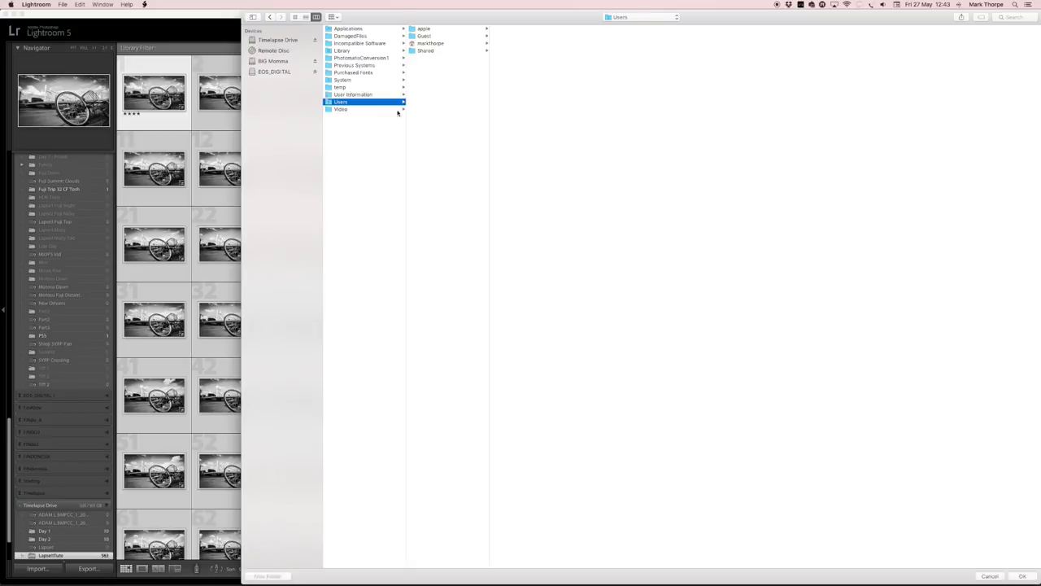
left_click(431, 44)
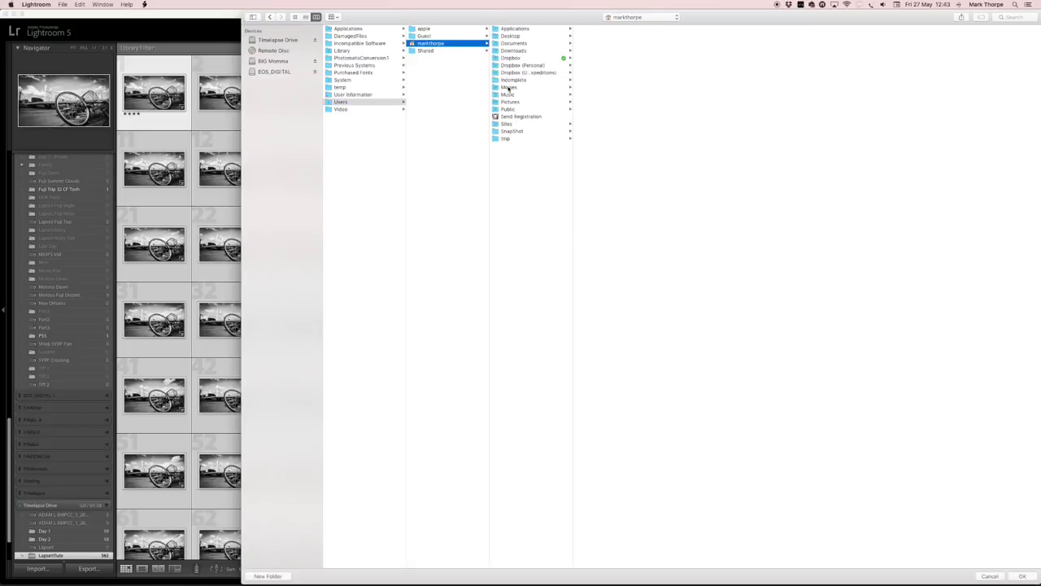
left_click(508, 102)
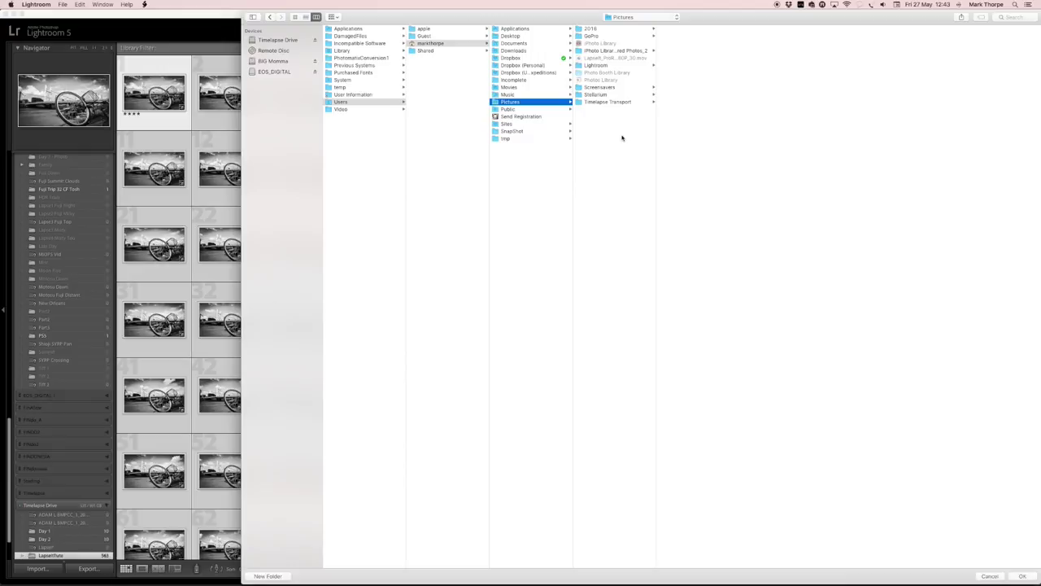
left_click(601, 102)
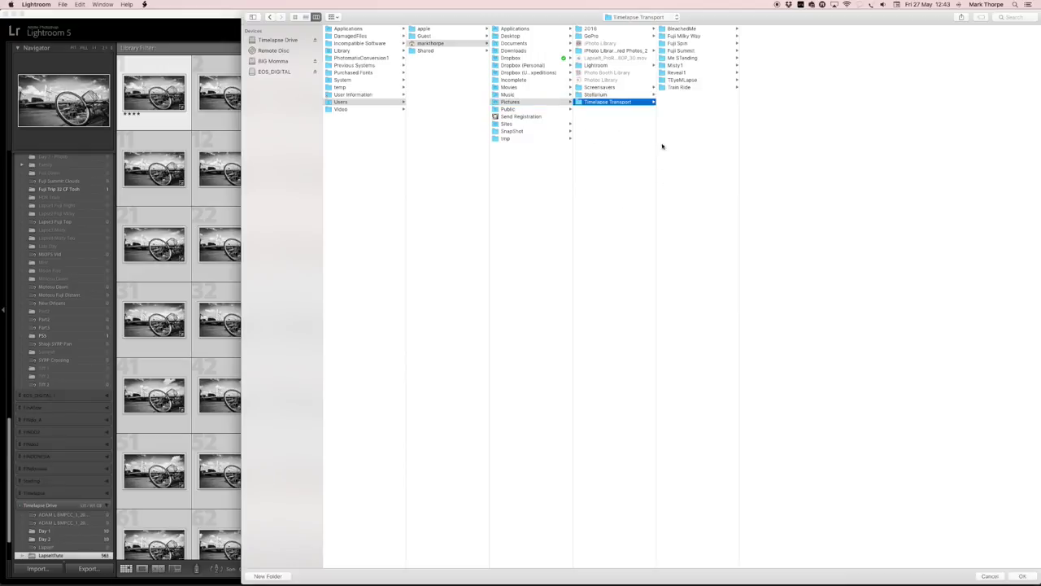
Create a new folder named iLapse and choose it as the output location.
left_click(268, 576)
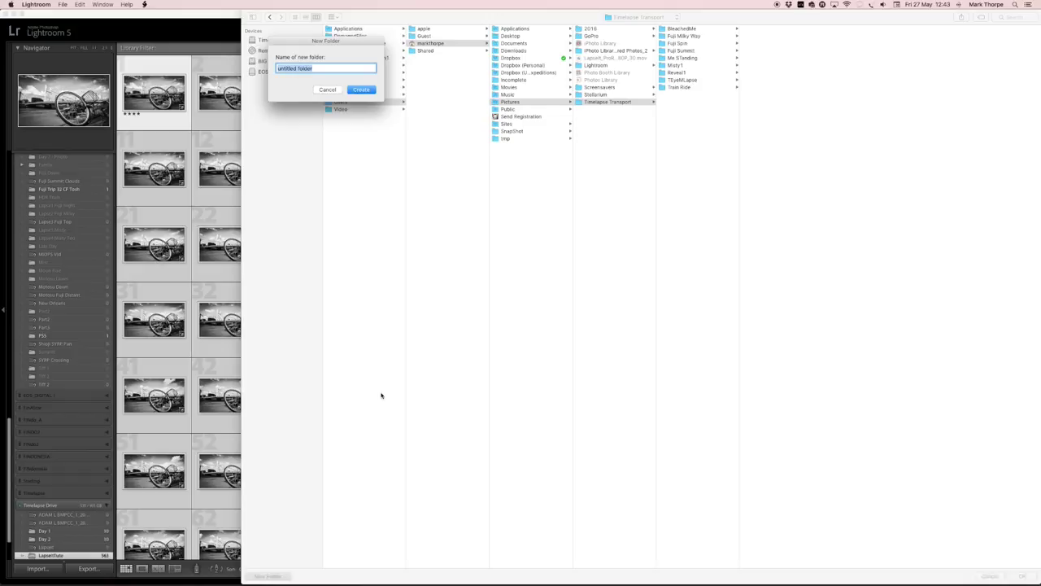
type("iLapse")
key("Return")
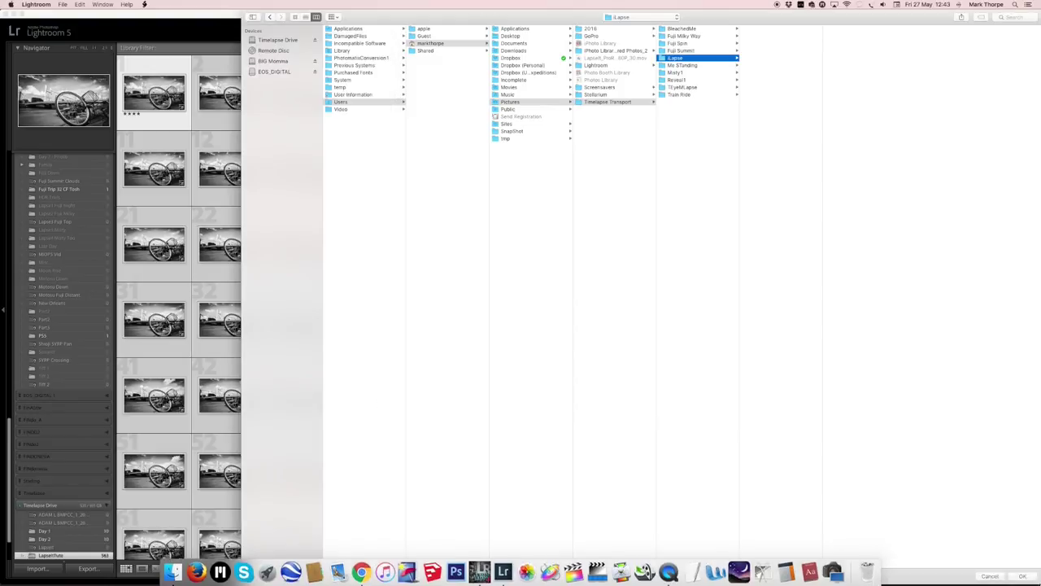
left_click(1022, 576)
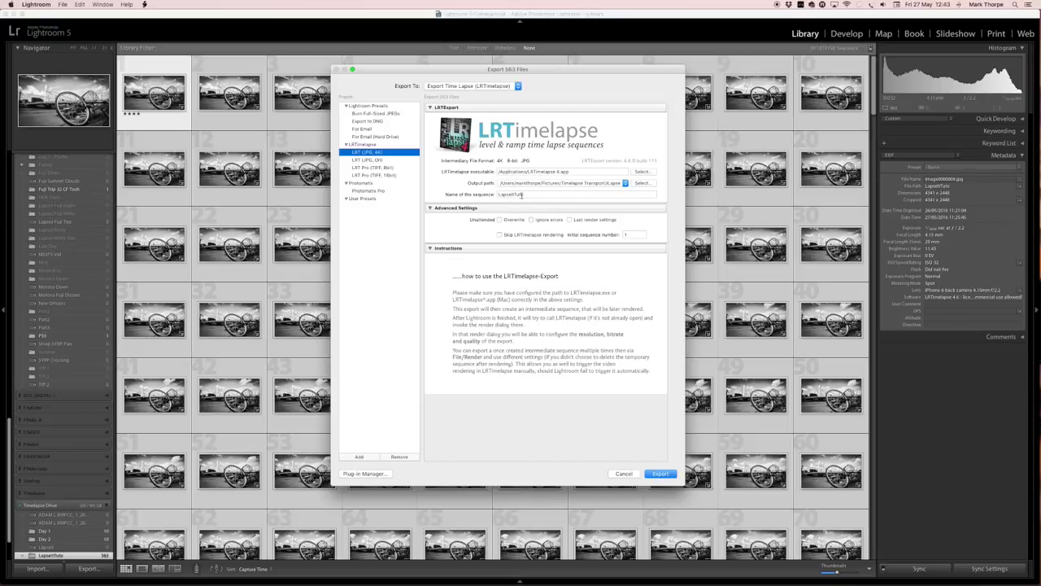
Rename the sequence to Tutorial and export the 563 frames to LRTimelapse.
double_click(524, 195)
key("BackSpace")
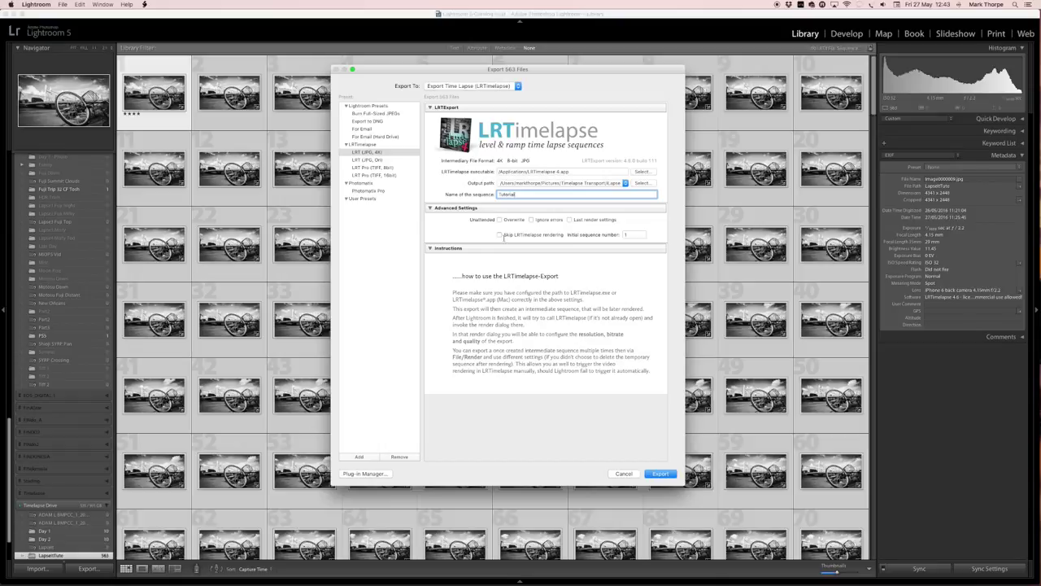
left_click(659, 473)
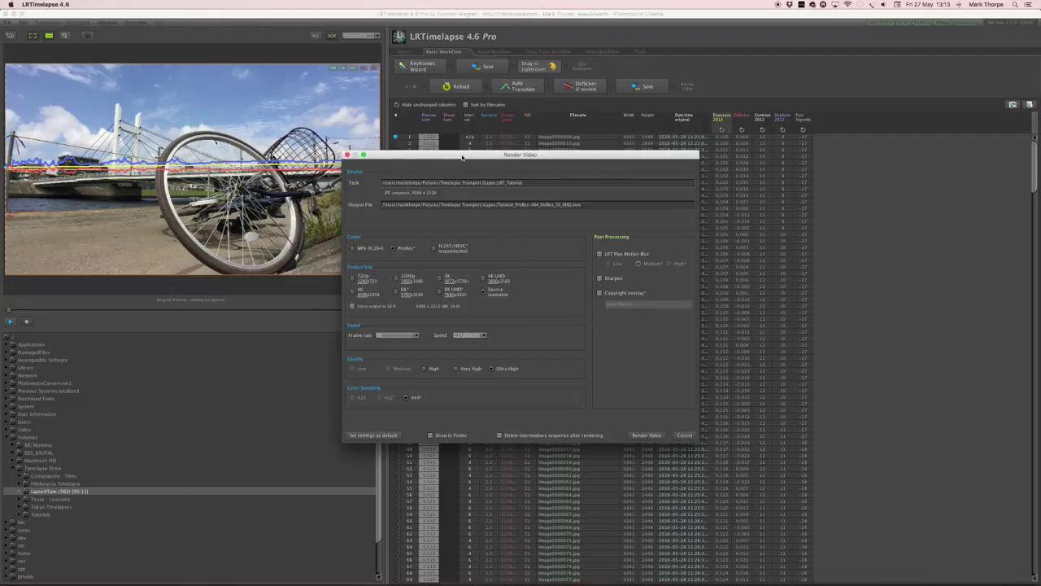
Move the Render Video dialog to the top-left corner and enlarge it.
left_click_drag(462, 157, 363, 86)
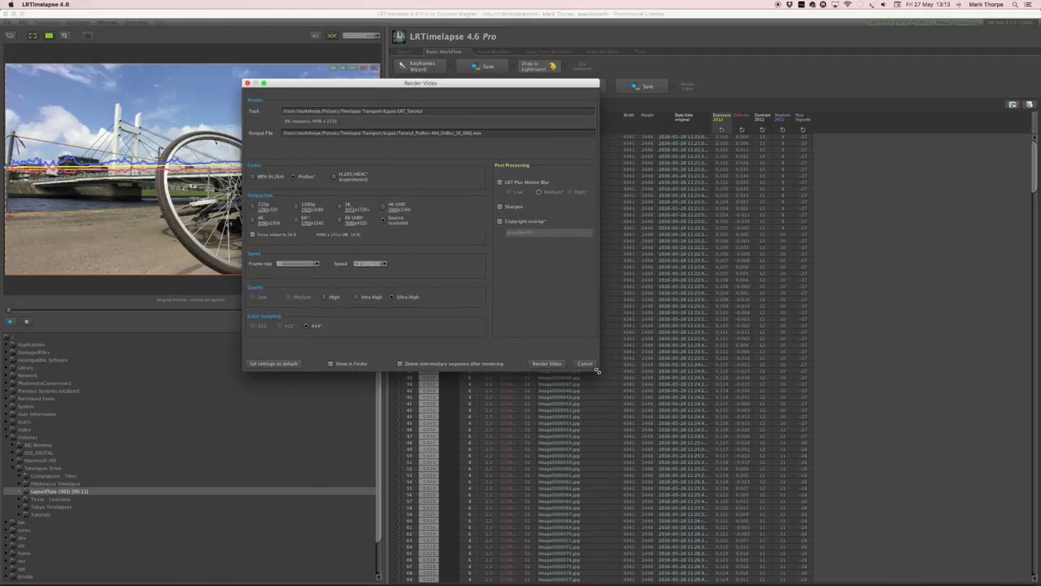
left_click_drag(598, 371, 949, 536)
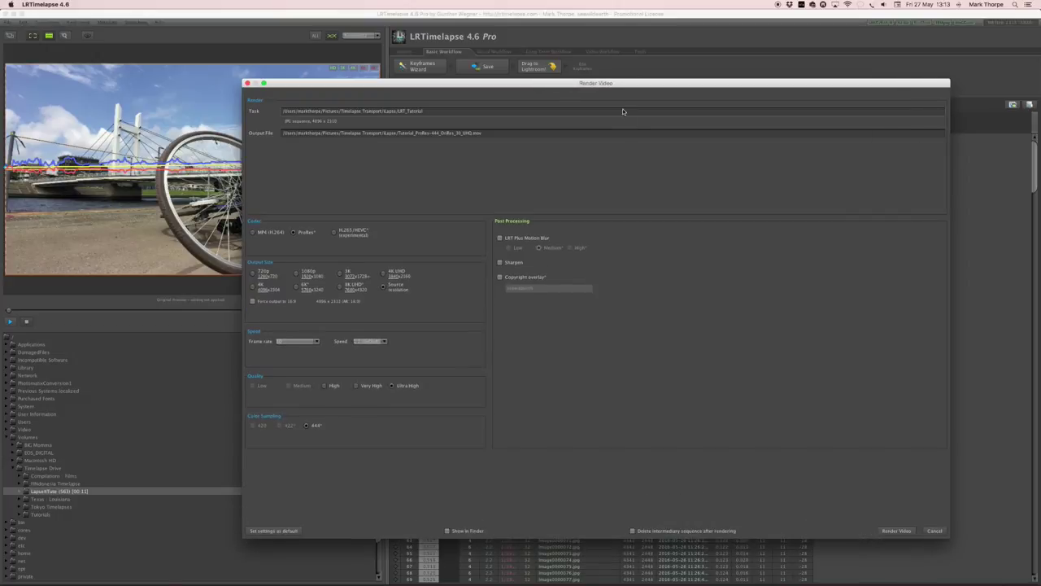
left_click_drag(617, 84, 522, 24)
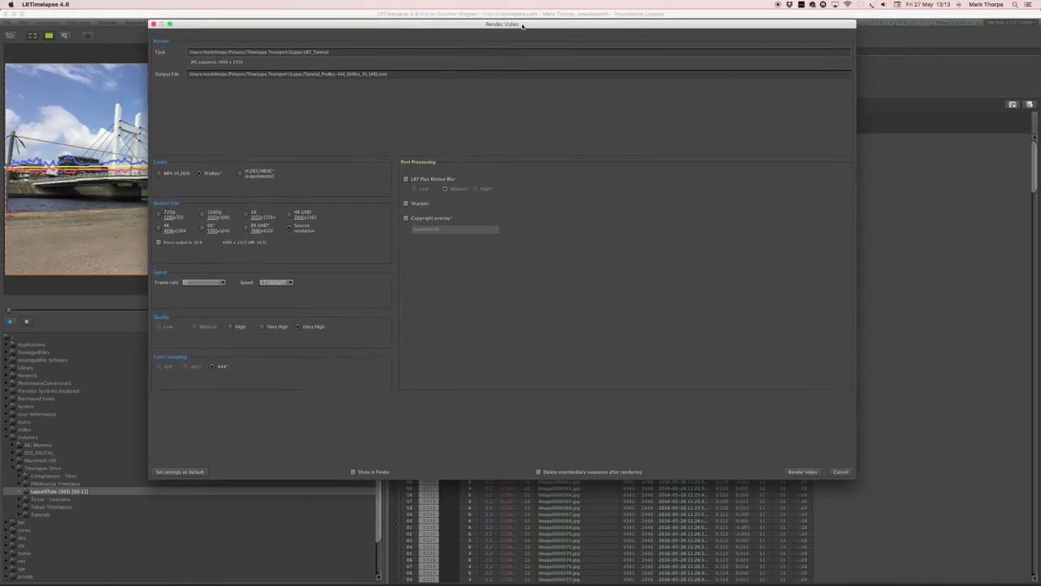
left_click_drag(849, 476, 952, 551)
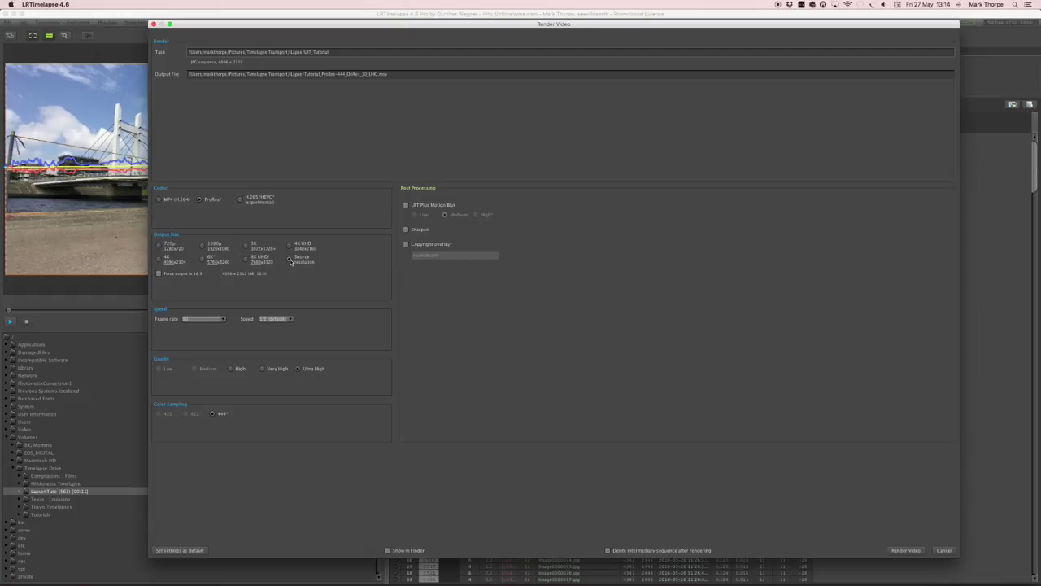
left_click(209, 320)
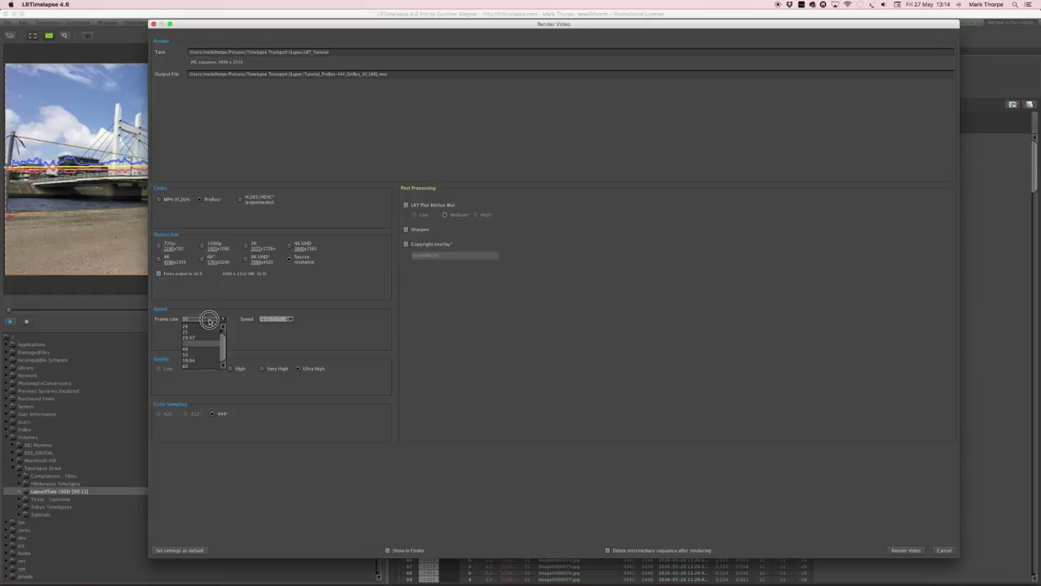
left_click(202, 343)
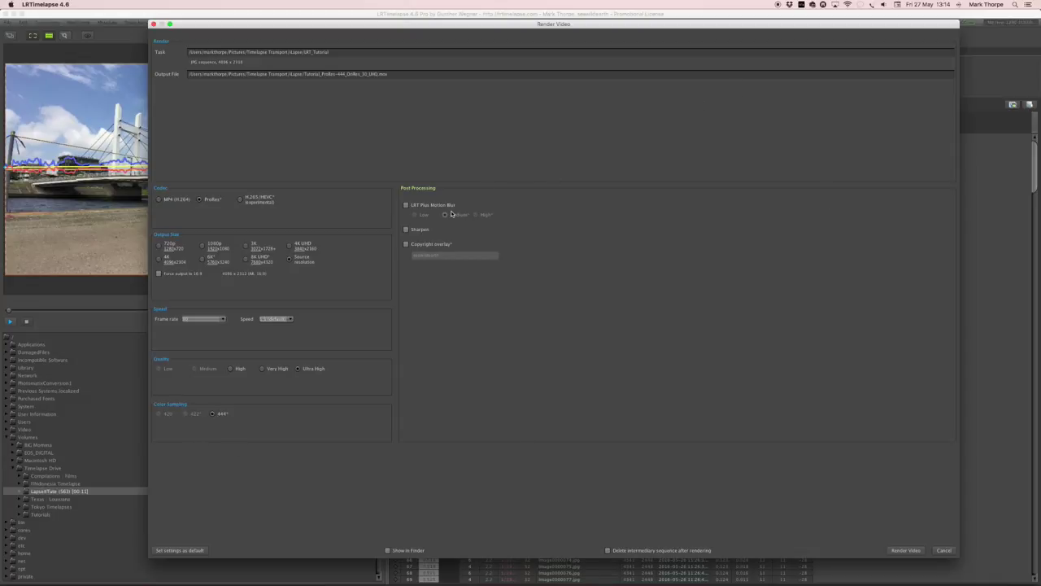
left_click(407, 207)
left_click(407, 208)
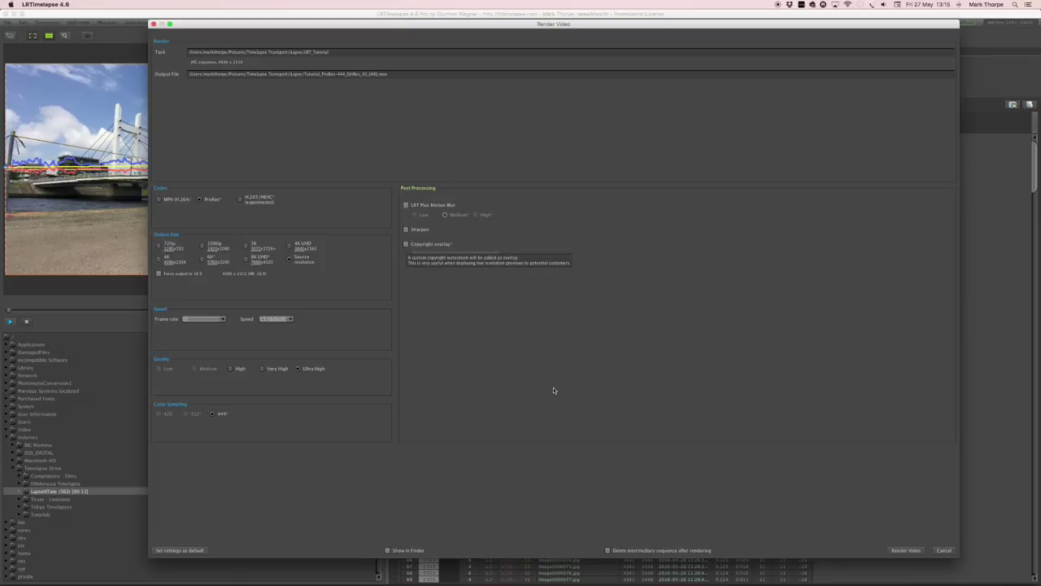
Render the Tutorial sequence to a ProRes video and wait for it to finish.
left_click(910, 551)
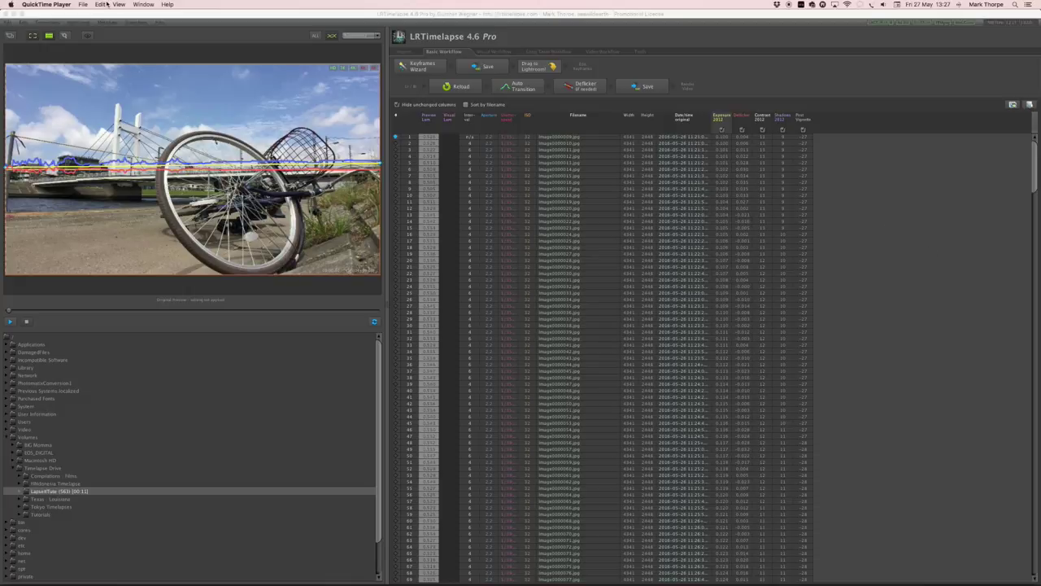
Quit LRTimelapse and then quit Lightroom.
left_click(70, 13)
left_click(45, 4)
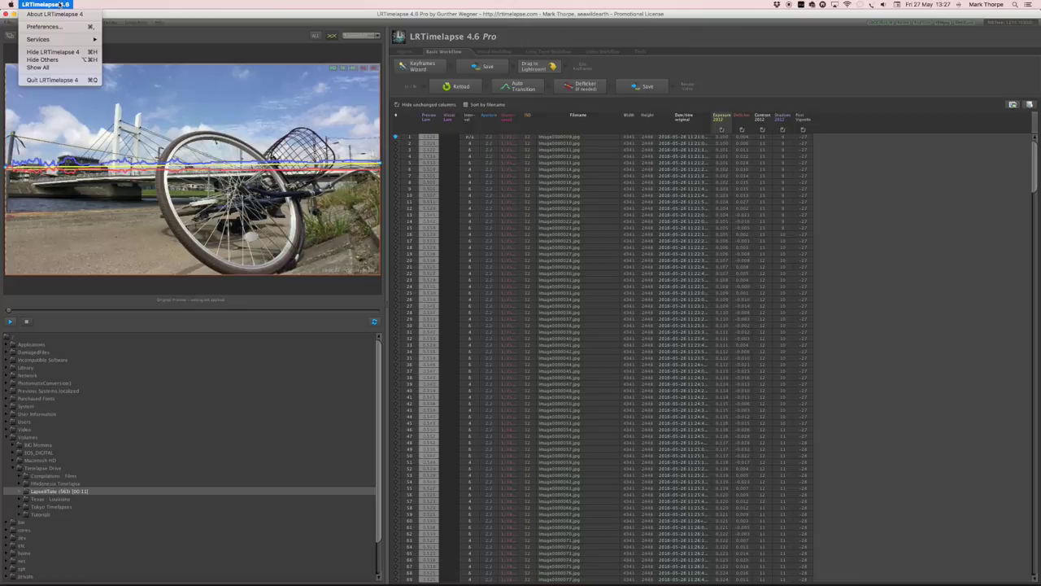
left_click(58, 82)
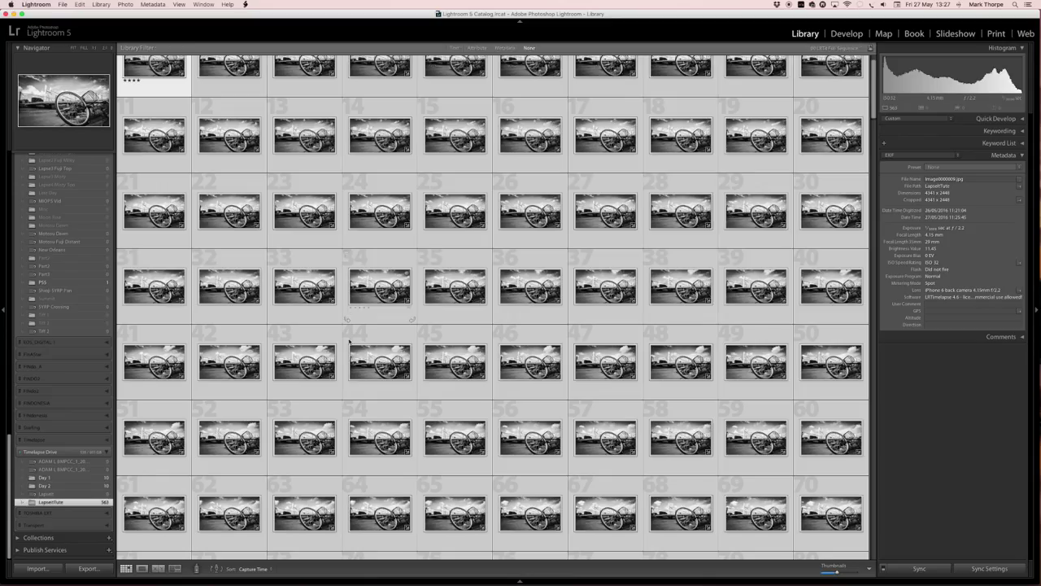
left_click(34, 6)
left_click(47, 103)
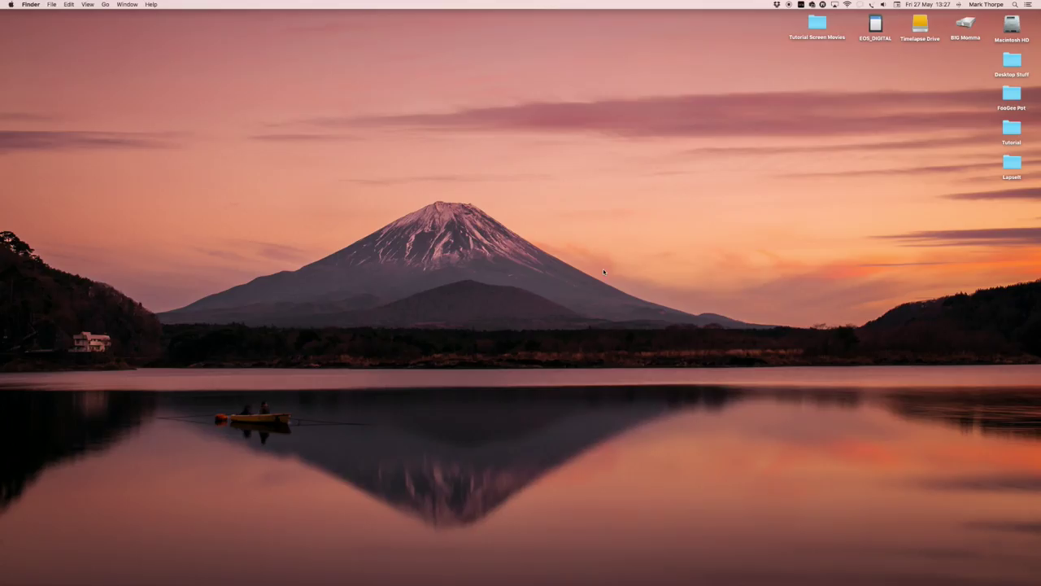
Launch MPEG Streamclip, reposition and enlarge its window, and bring up the Open Files browser.
mouse_move(662, 569)
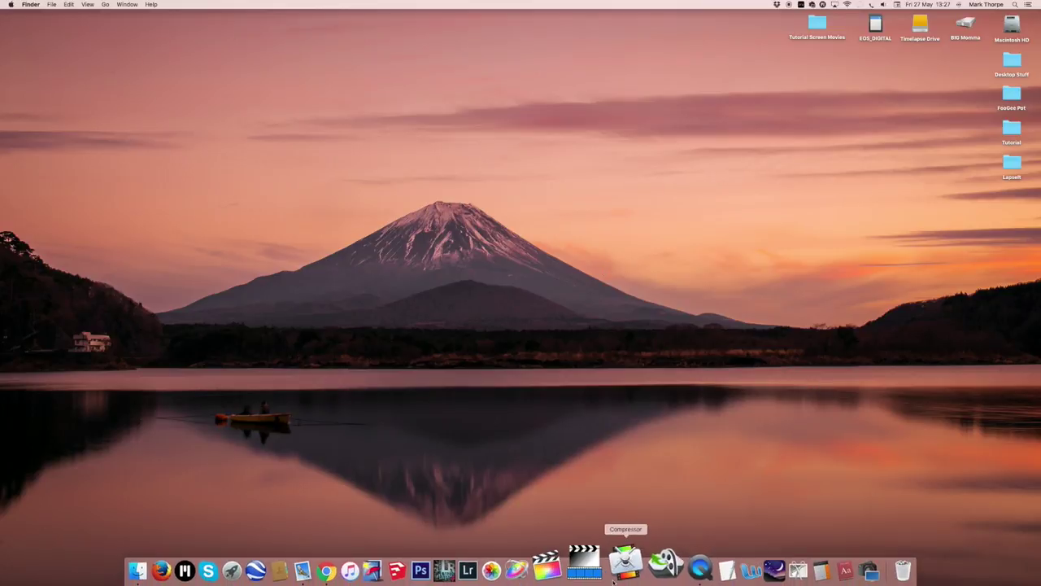
left_click(597, 562)
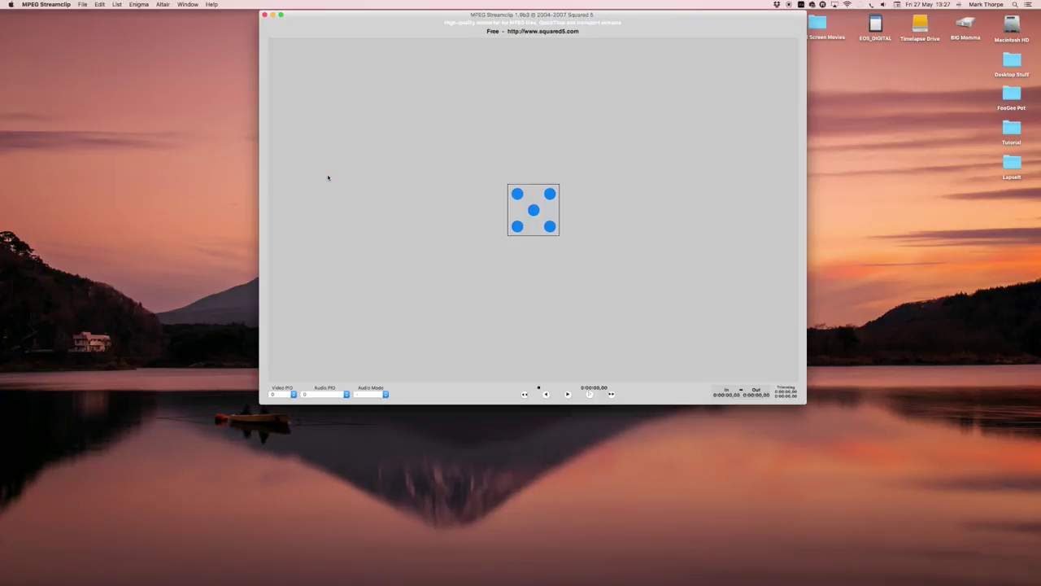
left_click_drag(623, 25, 549, 65)
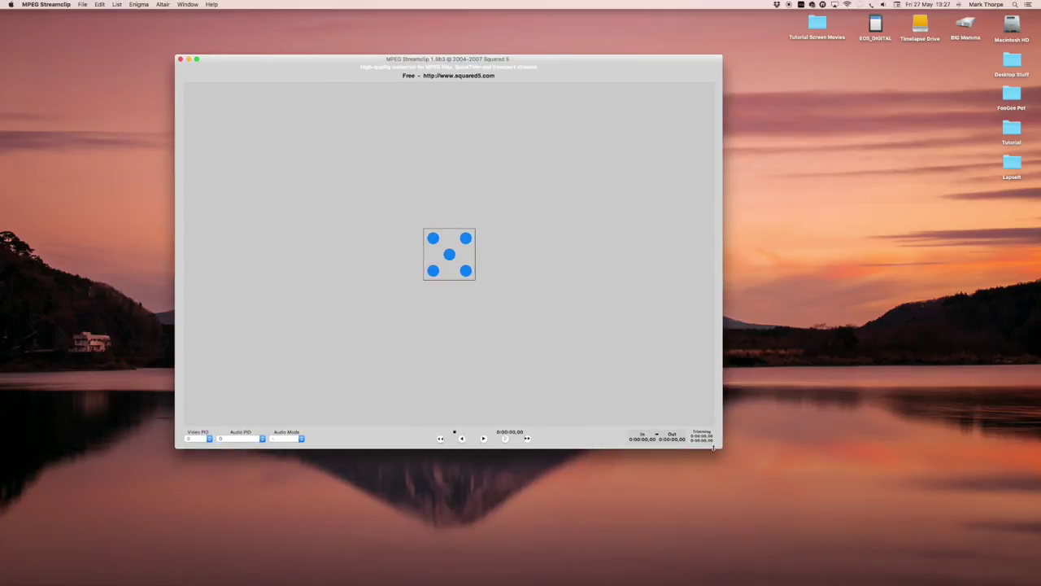
left_click_drag(712, 447, 862, 510)
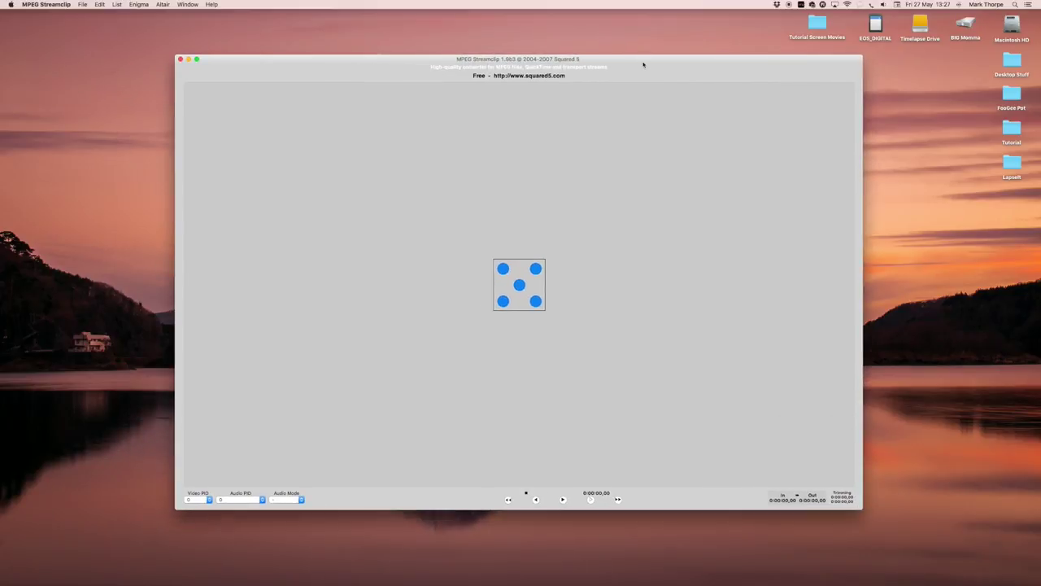
left_click_drag(644, 64, 683, 61)
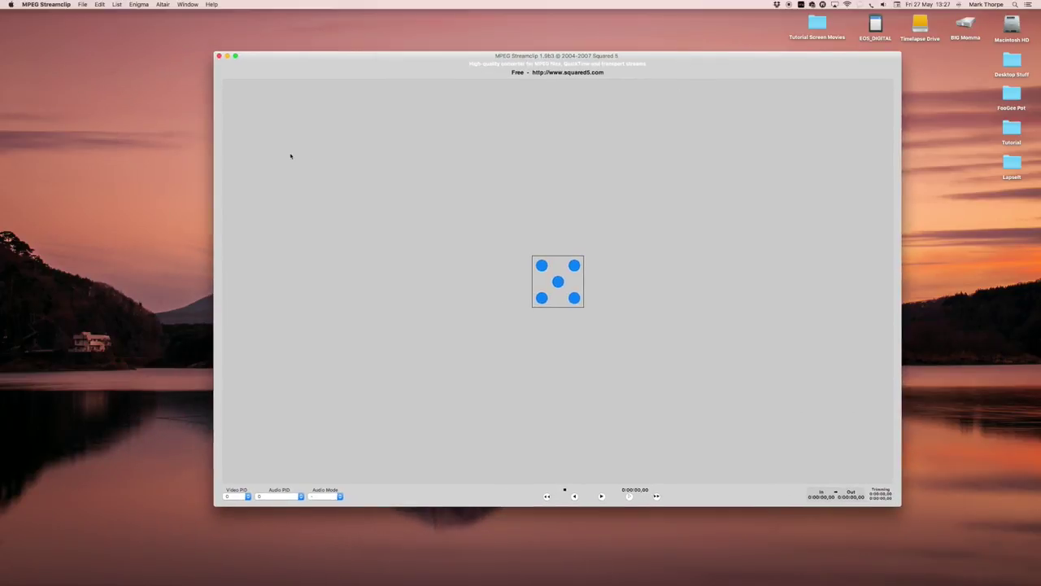
left_click(83, 4)
left_click(101, 14)
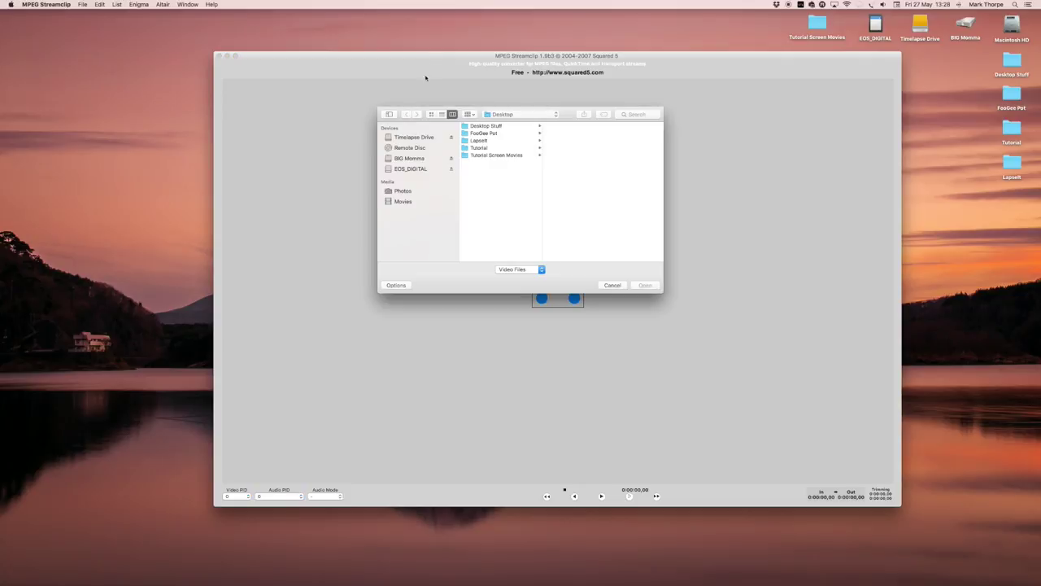
Open Tutorial_ProRes-444_OriRes_30_UHQ.mov from Pictures > Timelapse Transport > iLapse in MPEG Streamclip.
left_click(526, 115)
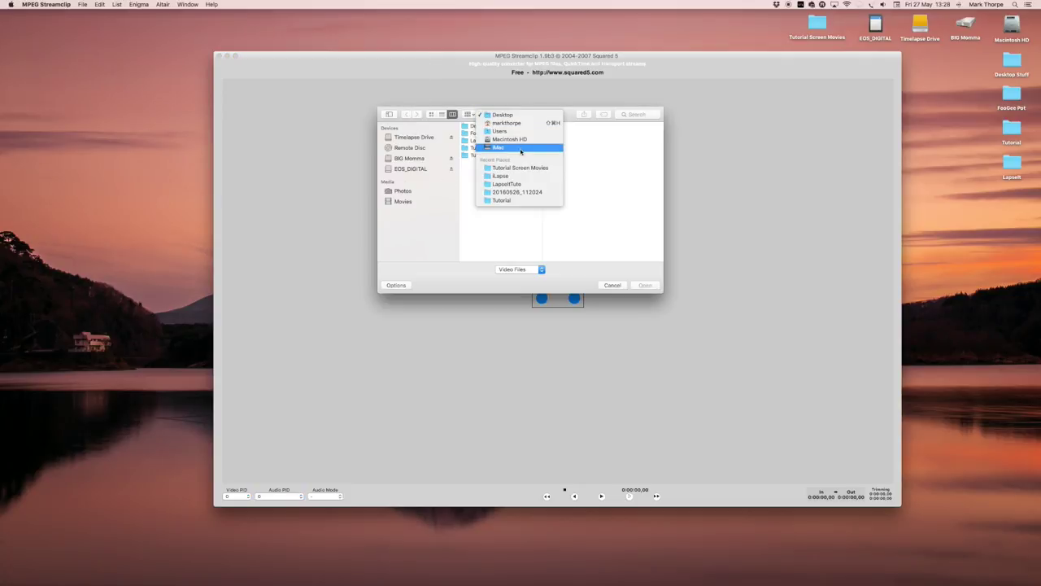
left_click(518, 123)
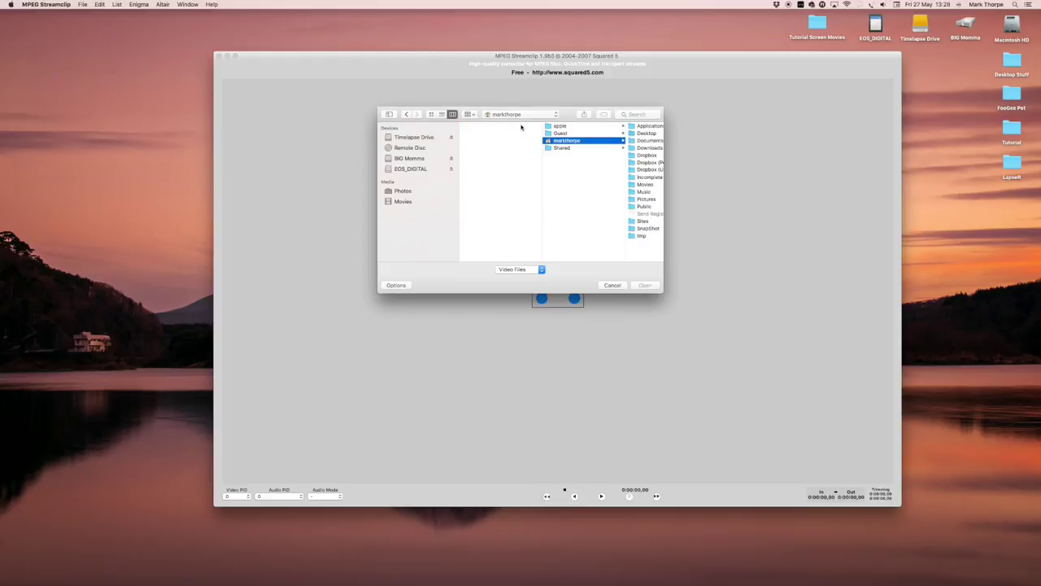
left_click(637, 199)
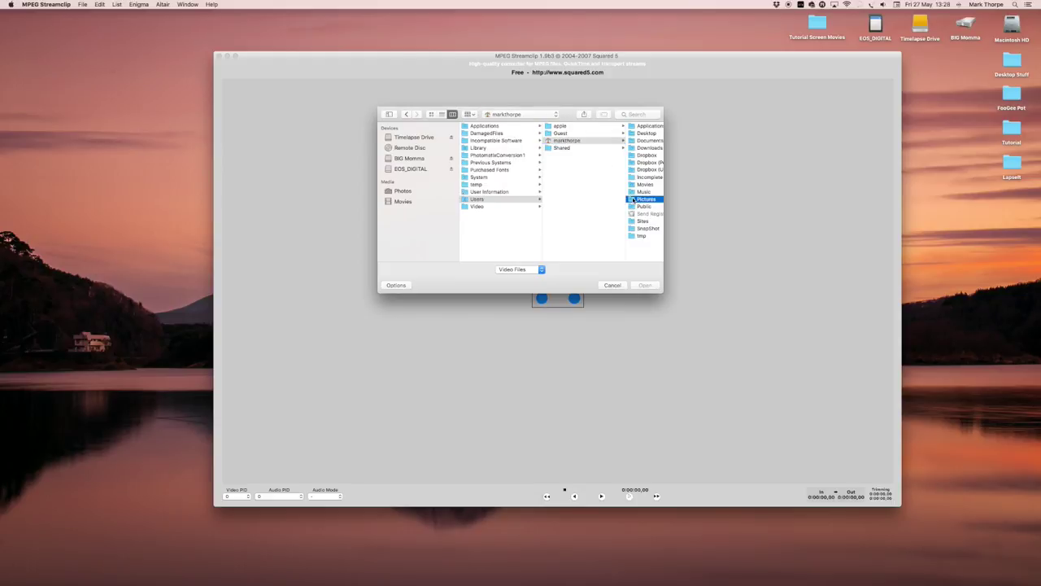
left_click(606, 200)
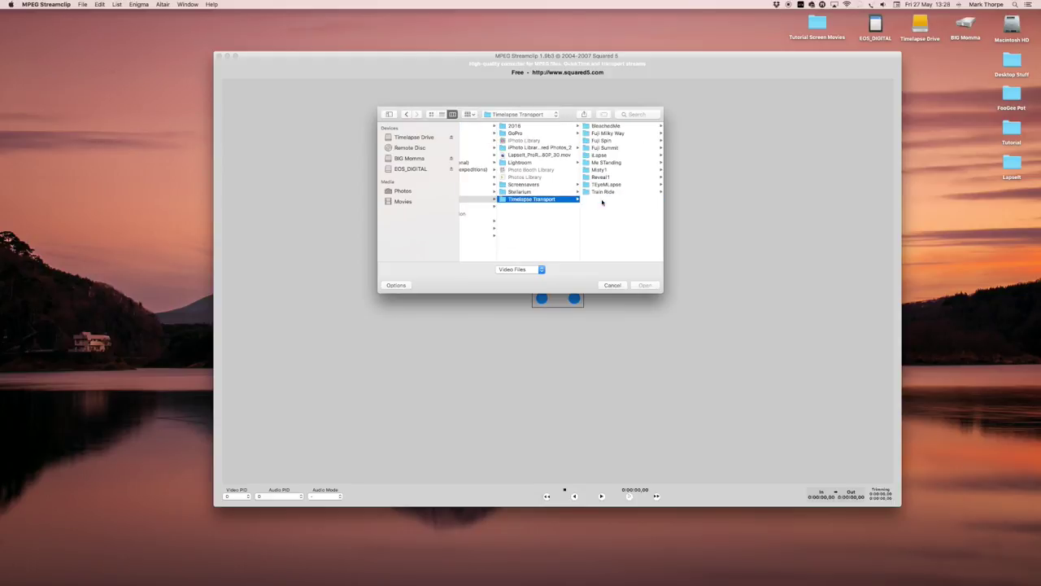
left_click(598, 155)
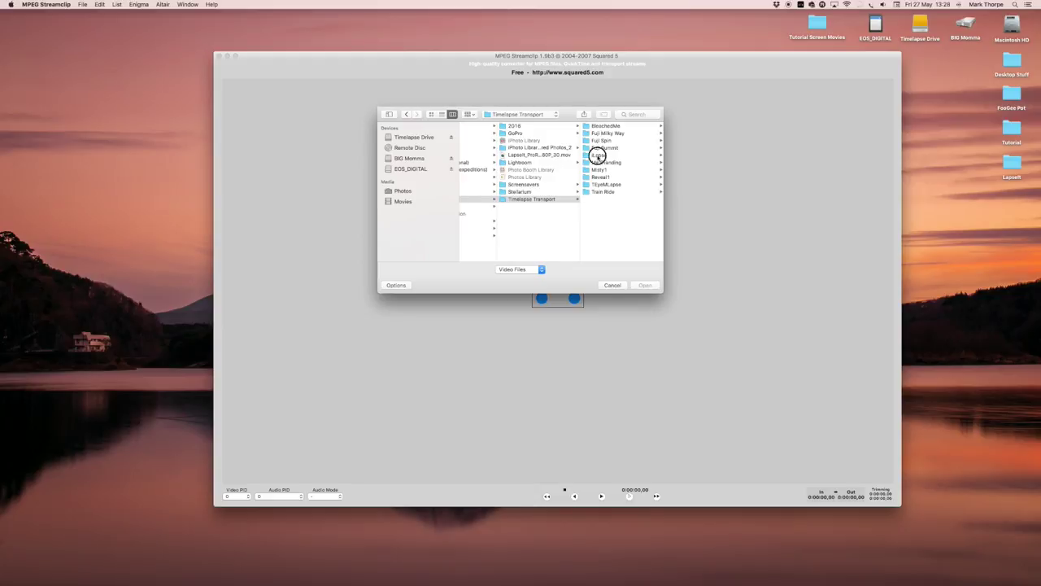
left_click(593, 132)
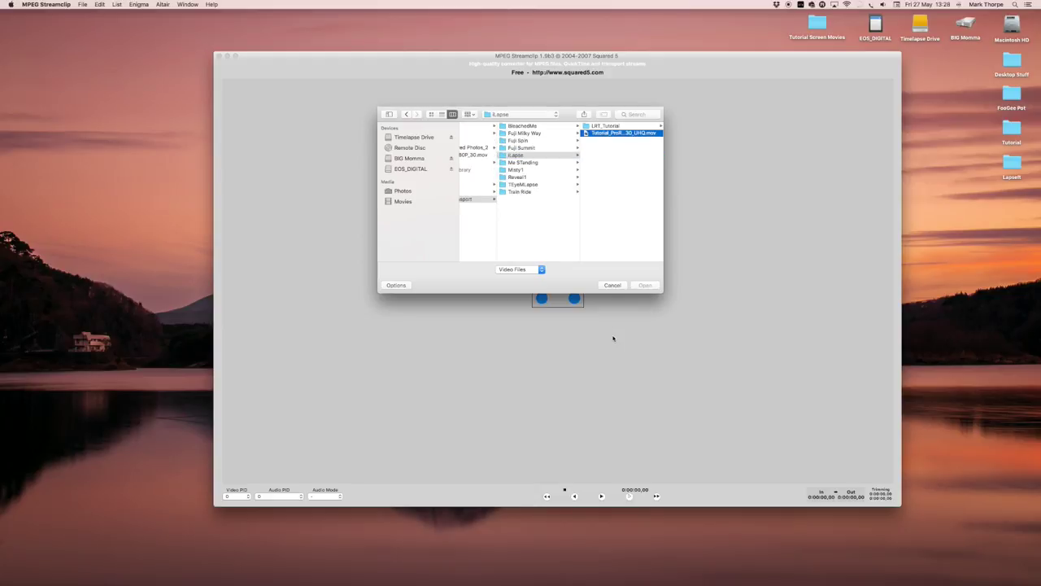
left_click(645, 284)
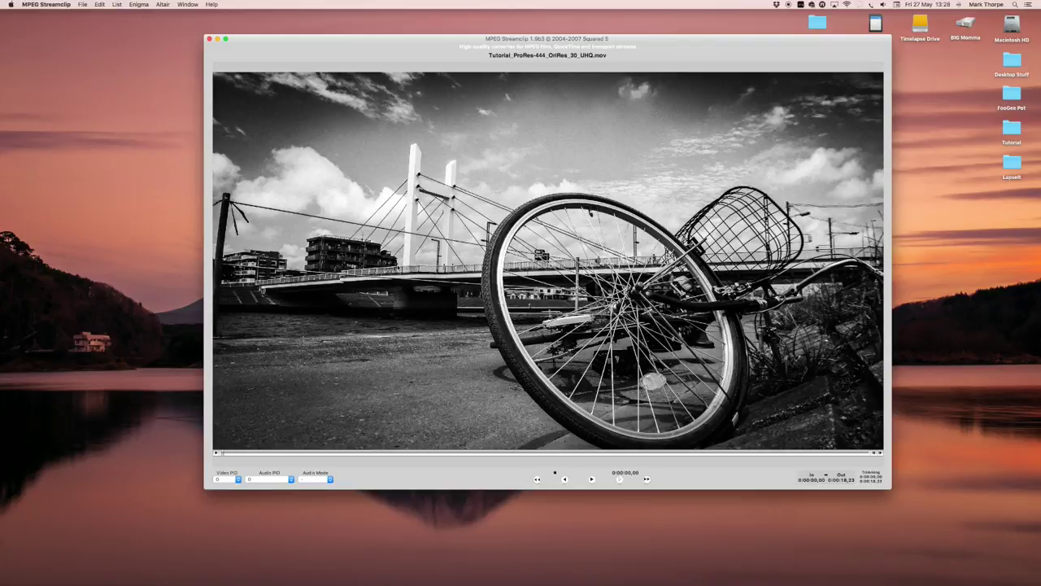
Start a File > Export to QuickTime and choose Apple ProRes 422 HQ compression.
left_click(83, 4)
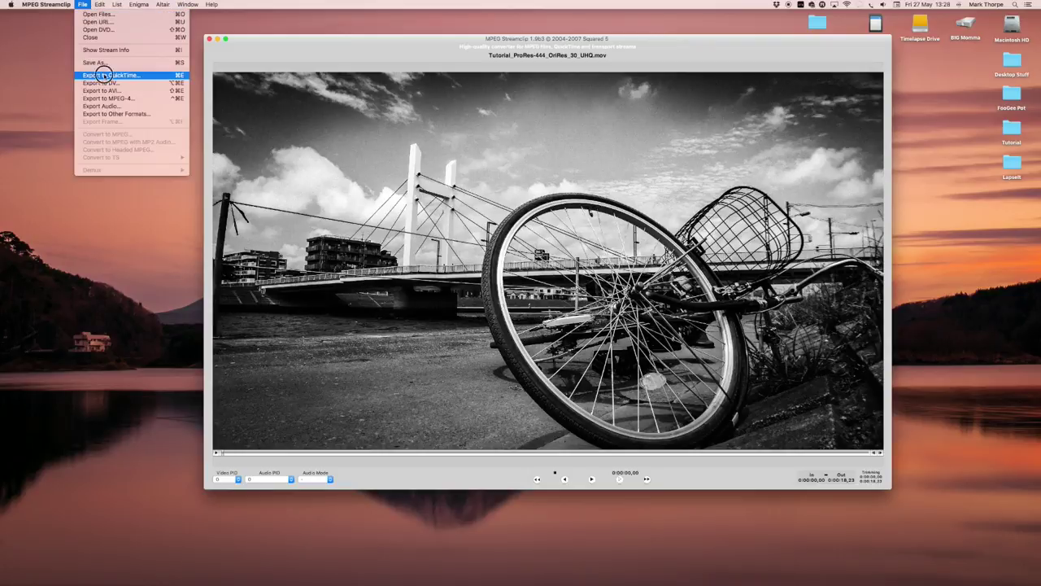
left_click(103, 75)
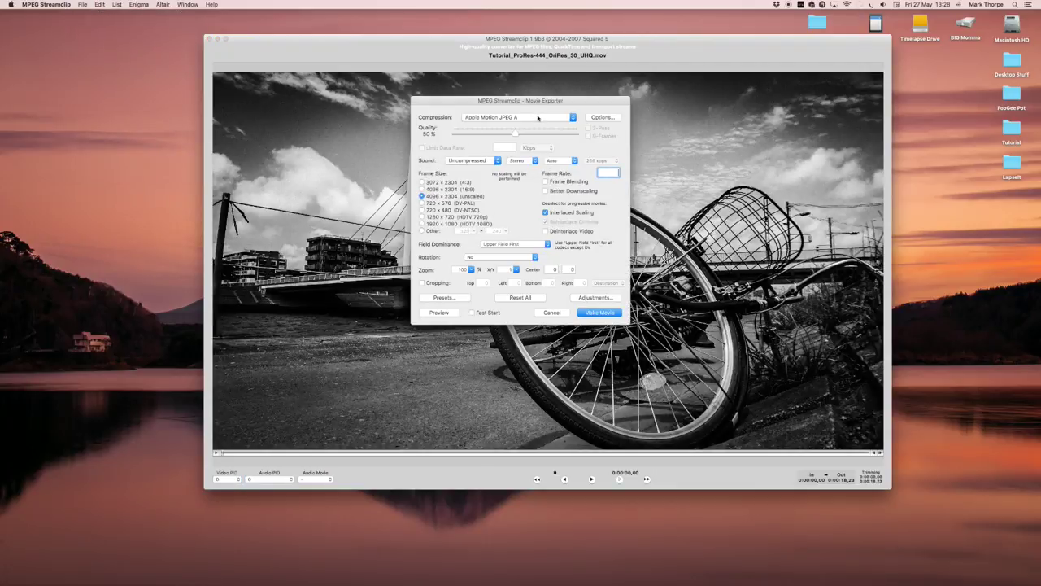
left_click(537, 118)
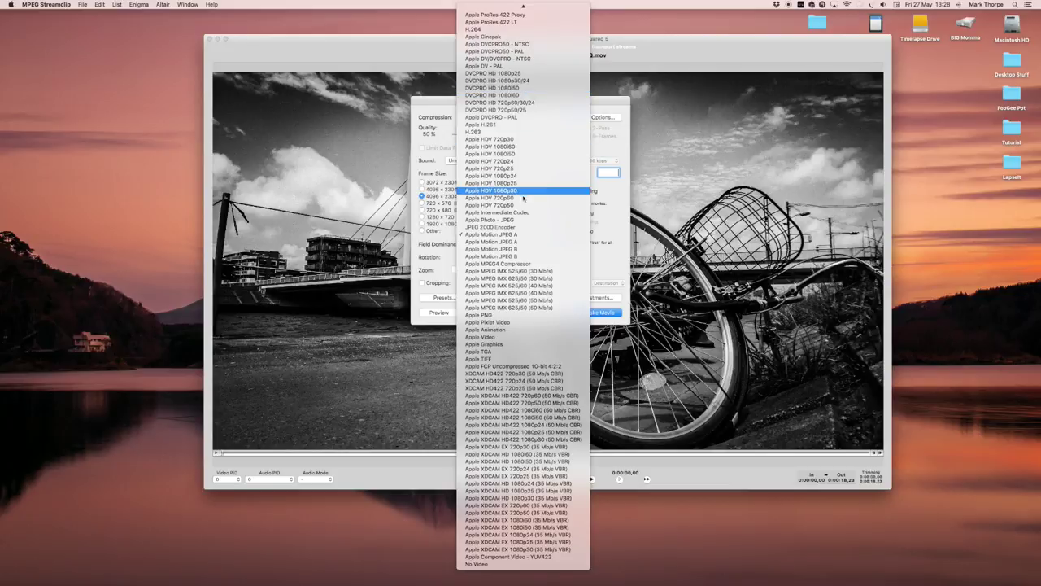
scroll(524, 180, "up", 3)
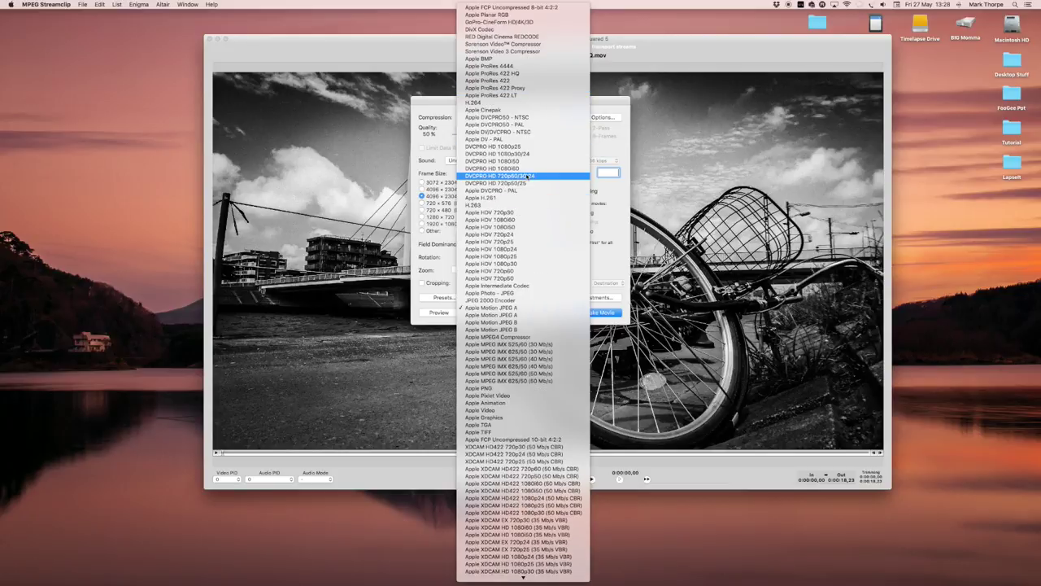
left_click(528, 73)
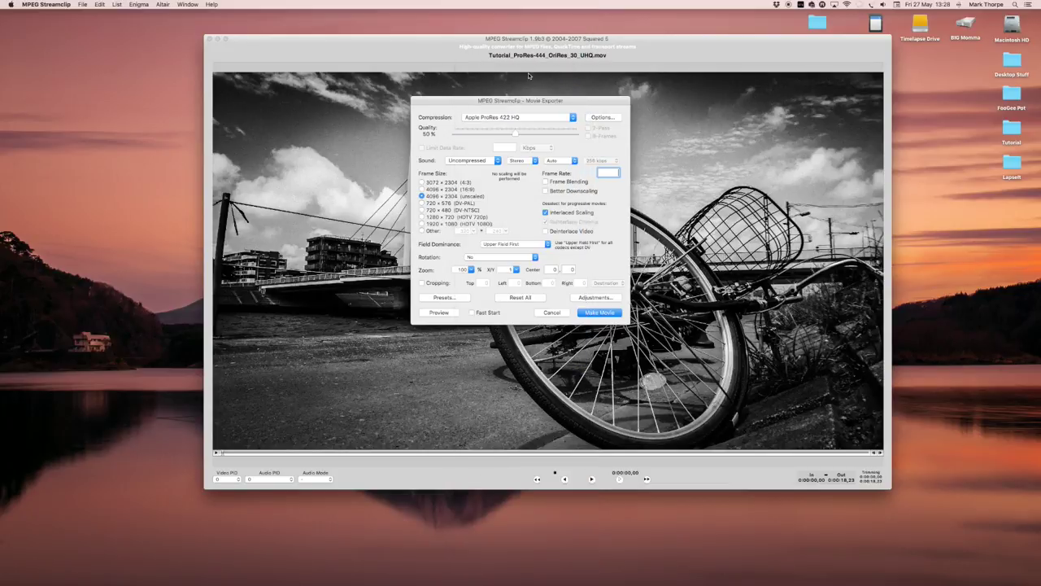
Set the export sound to MPEG-4 AAC, stereo, 48 kHz.
left_click(467, 162)
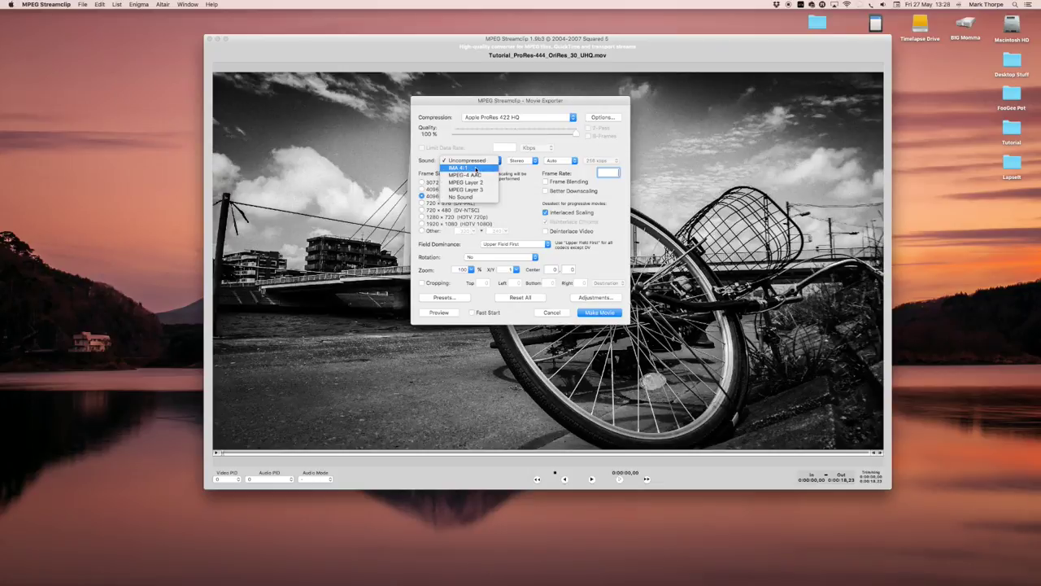
left_click(480, 177)
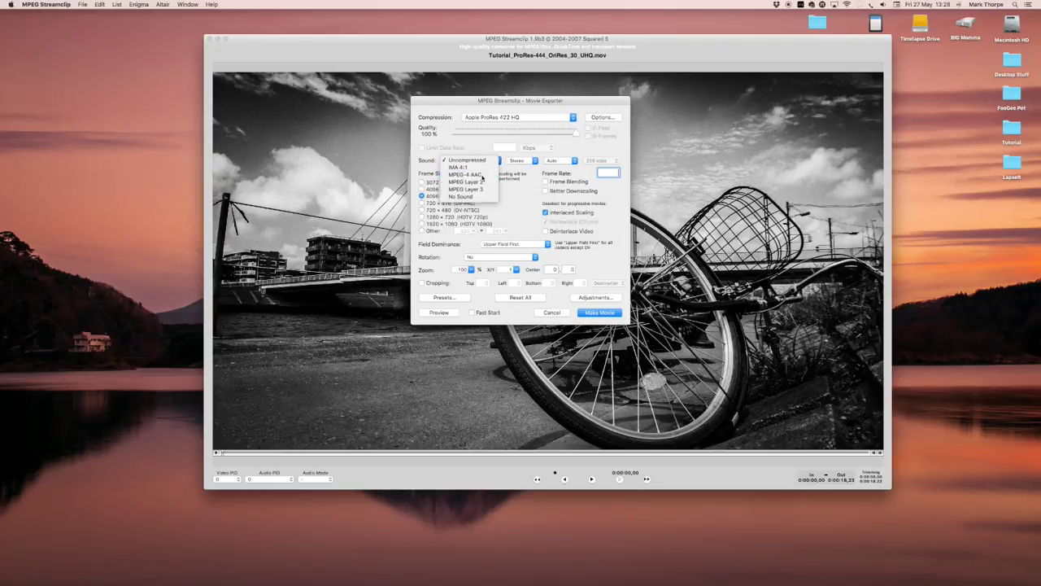
left_click(521, 161)
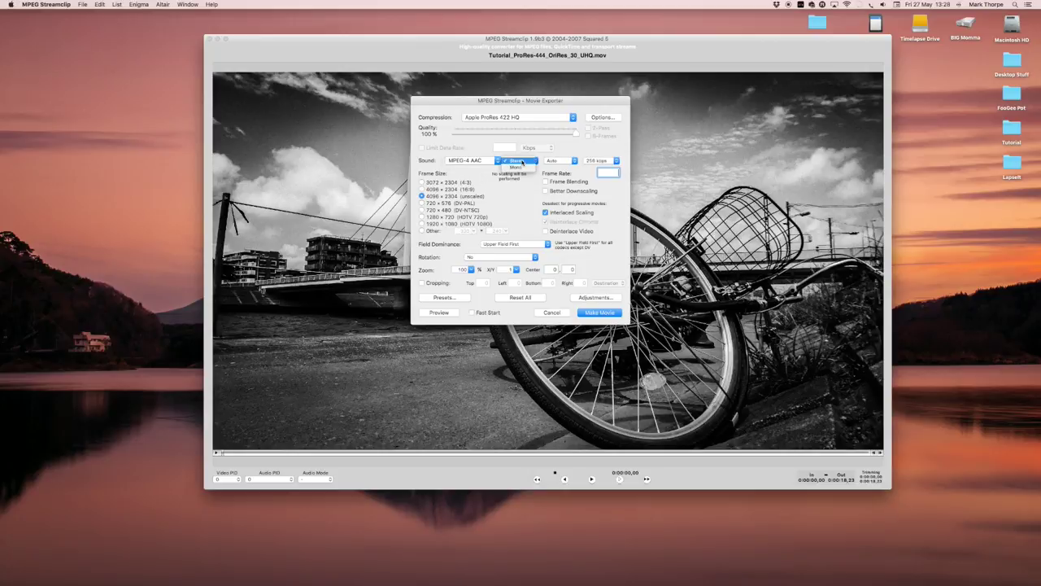
left_click(521, 160)
left_click(555, 161)
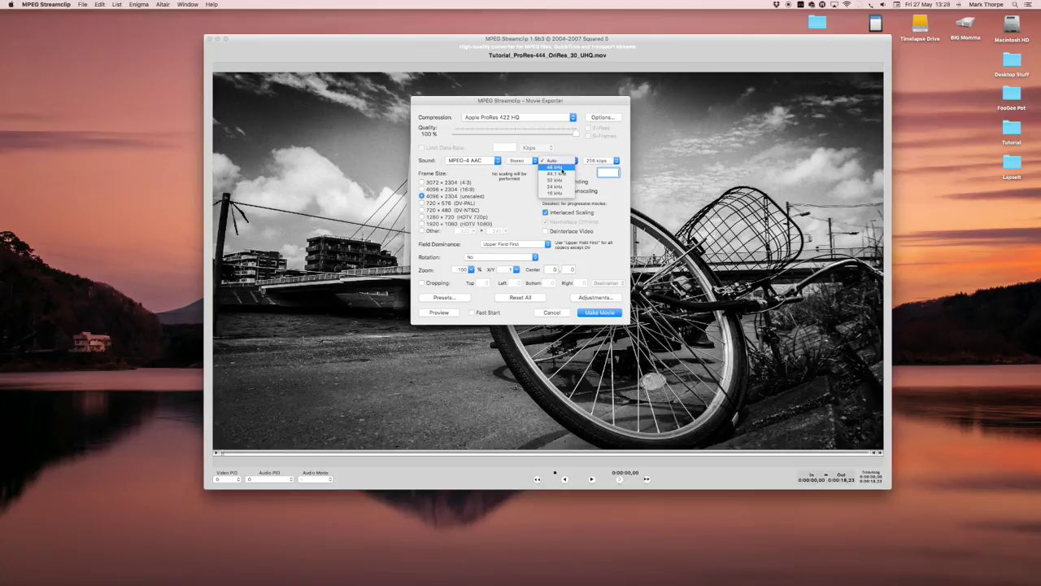
left_click(560, 167)
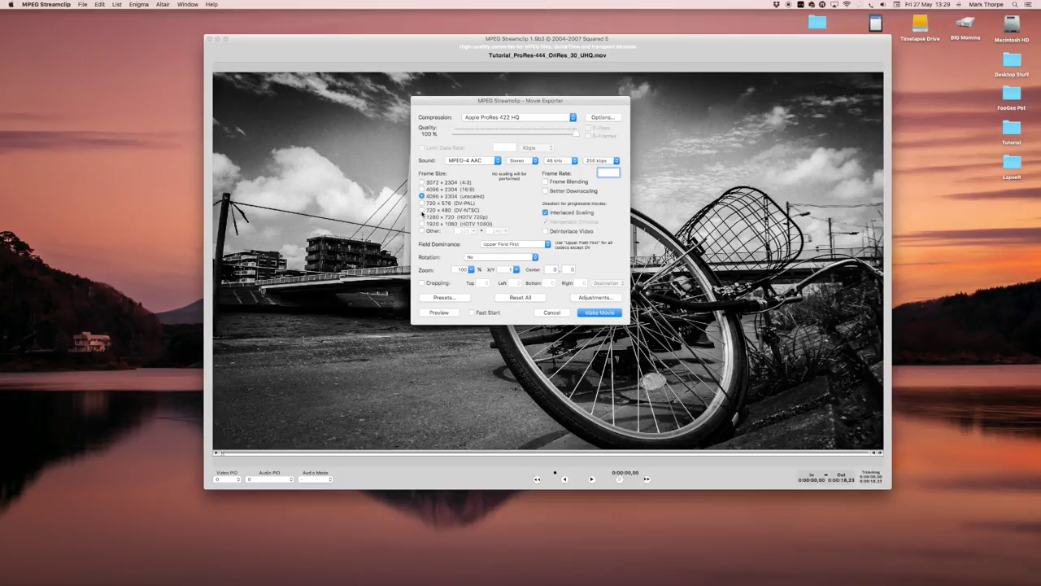
Export at 1920×1080, 30 fps with frame blending, better downscaling and deinterlacing, then make the movie.
left_click(422, 224)
left_click(545, 181)
left_click(545, 190)
left_click(546, 231)
left_click(608, 173)
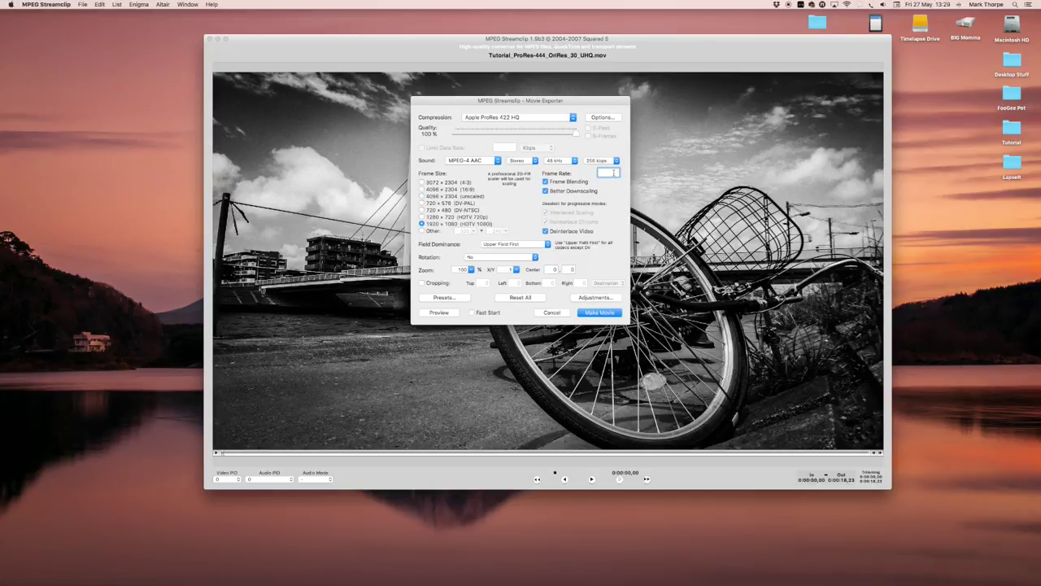
type("30")
left_click(602, 314)
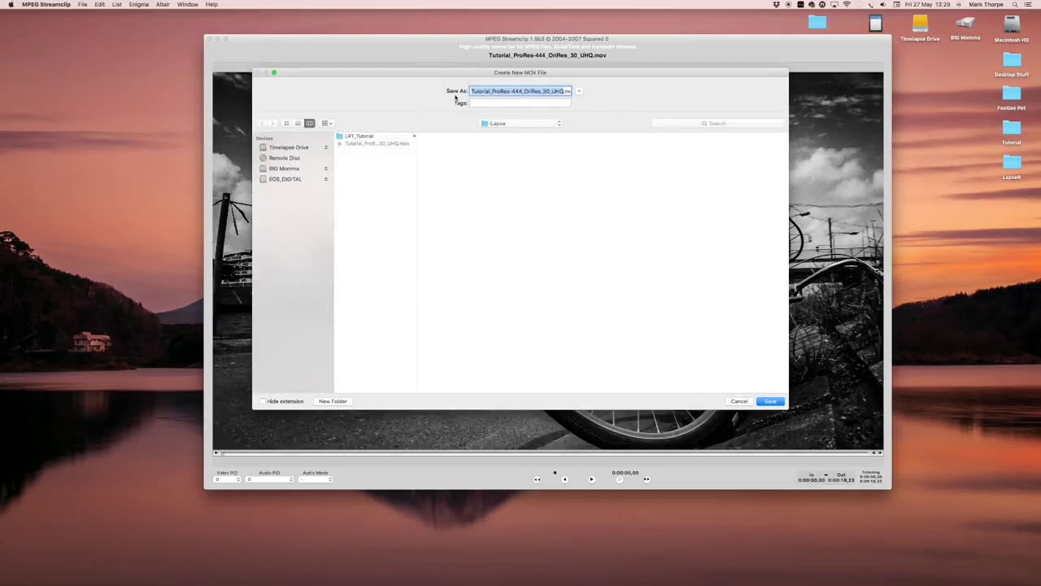
Replace the end of the save name with HQ_1080P_30 to read Tutorial_ProRes-444HQ_1080P_30.mov.
left_click(525, 91)
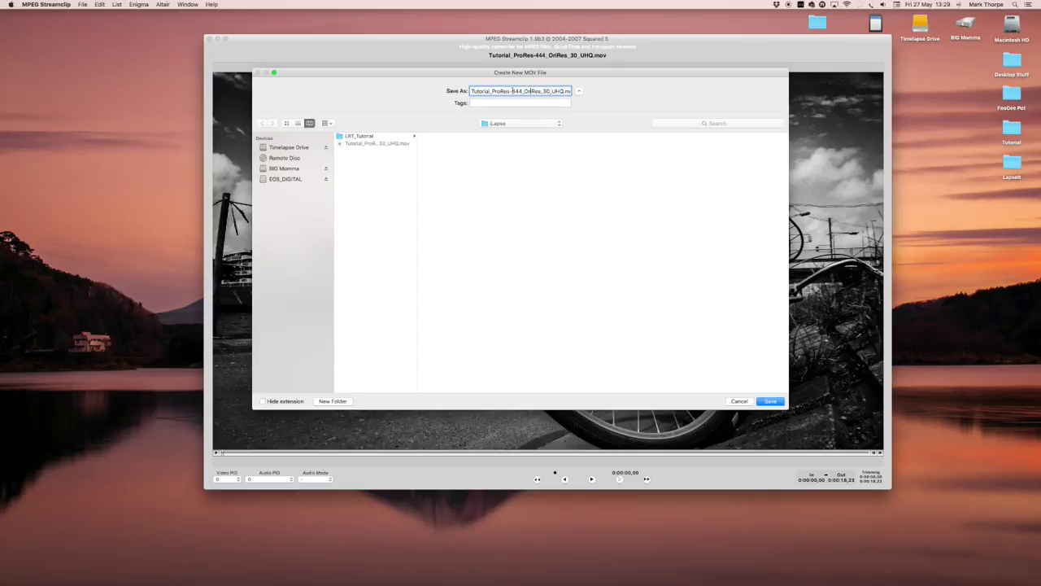
triple_click(528, 91)
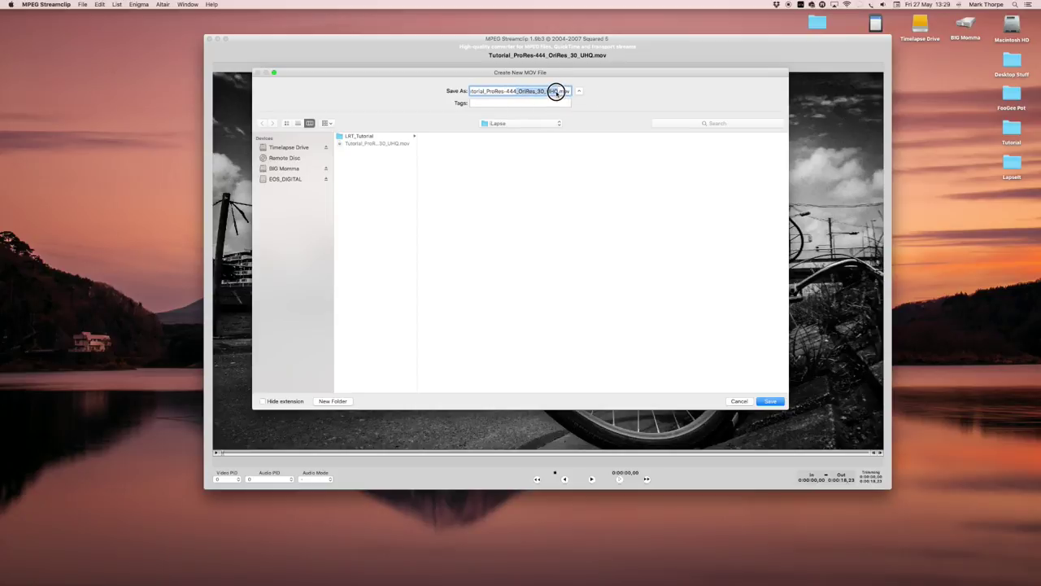
type("H")
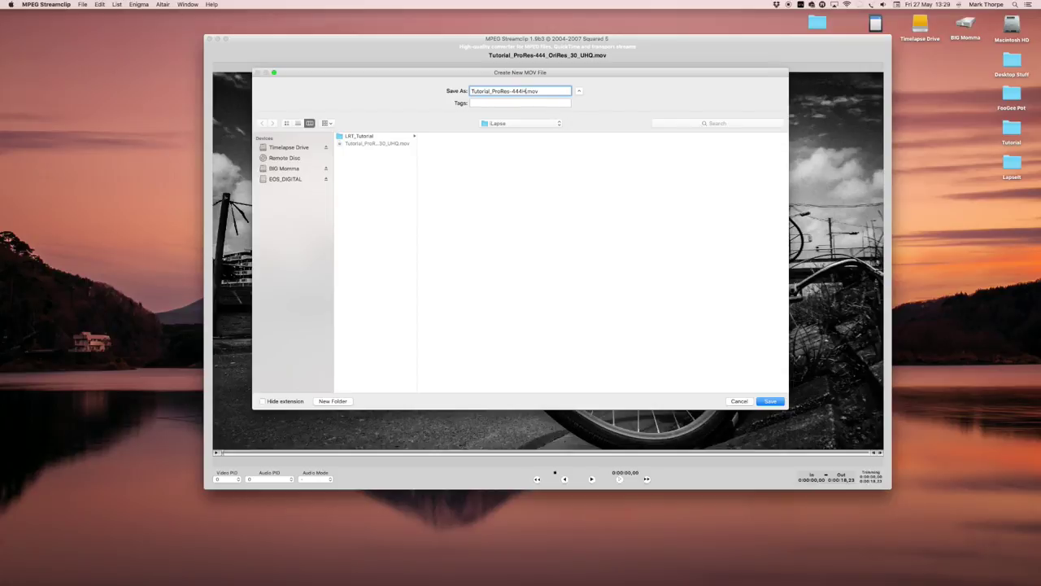
type("Q_1080P_30")
Save the 1080p movie, then play the exported timelapse in QuickTime Player.
left_click(771, 401)
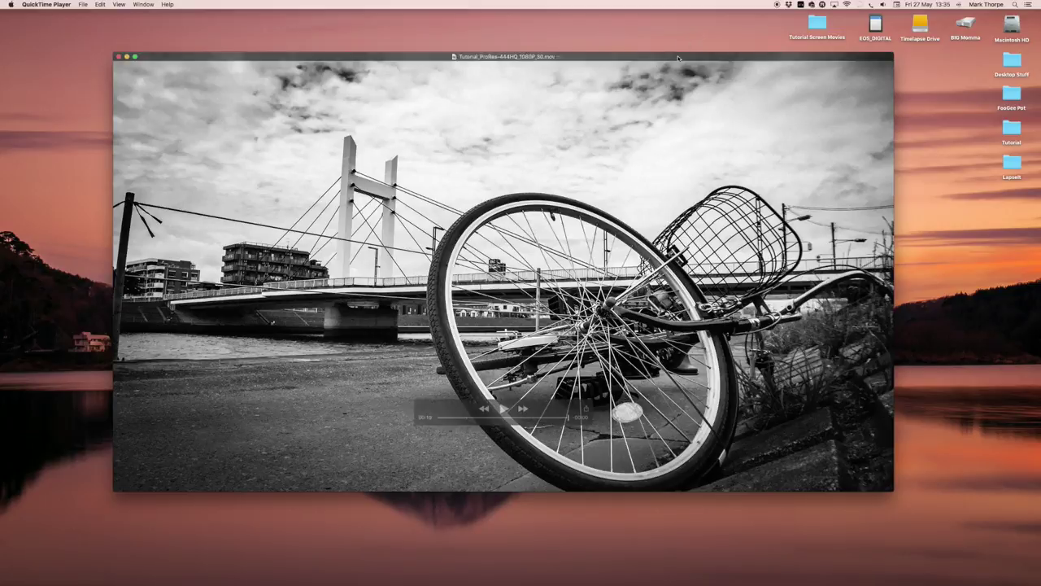
left_click_drag(678, 58, 685, 77)
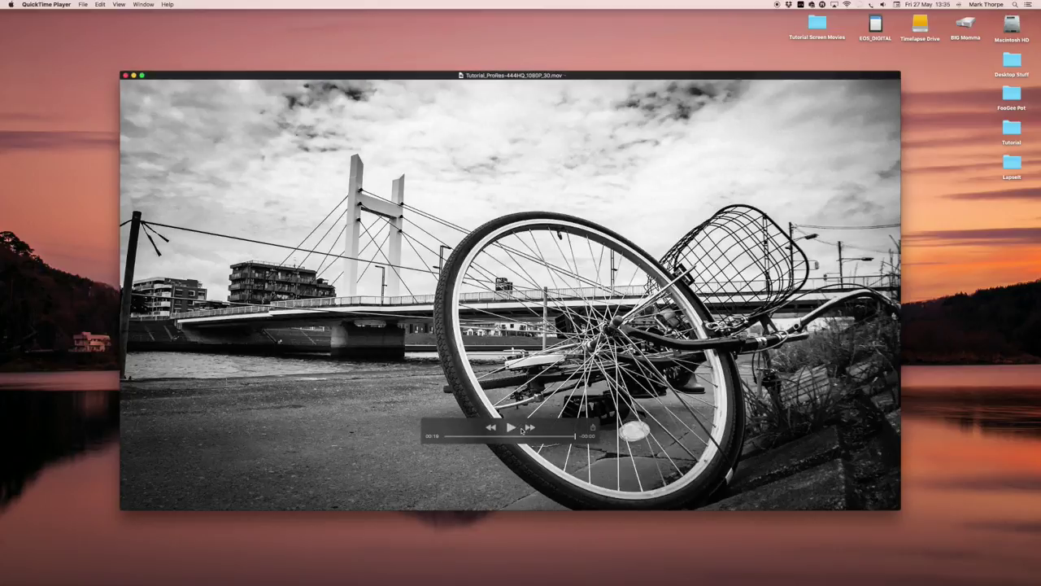
left_click(511, 428)
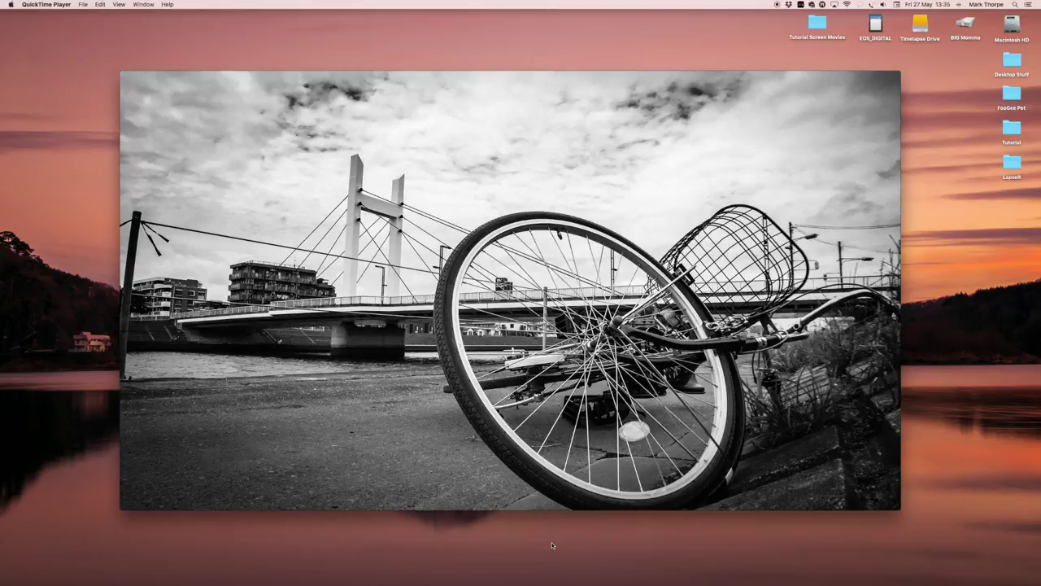
mouse_move(455, 373)
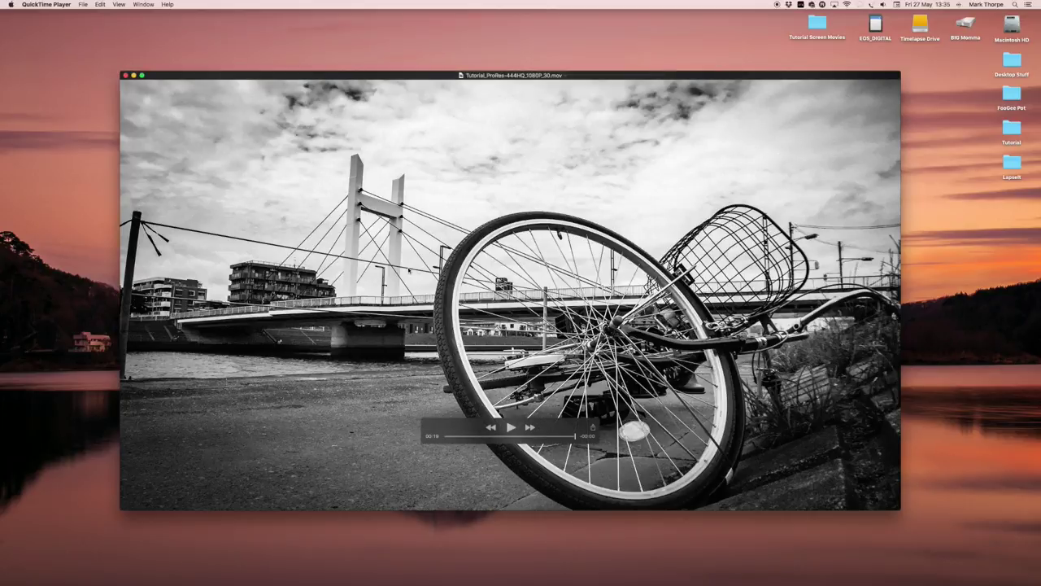
Open BVOR2697.m4v from the Desktop Tutorial folder and place it over the black-and-white movie.
left_click(82, 4)
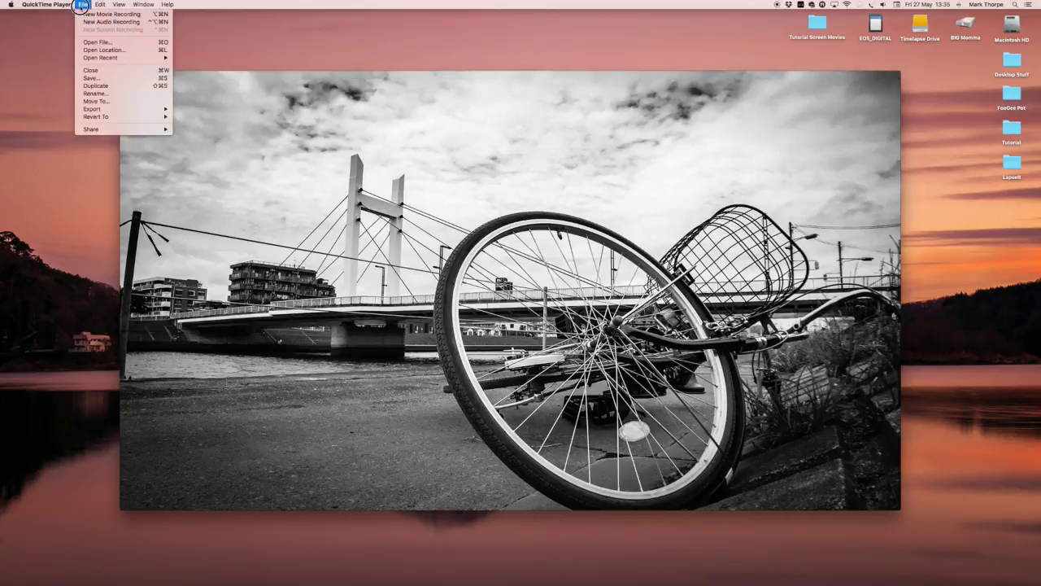
left_click(98, 42)
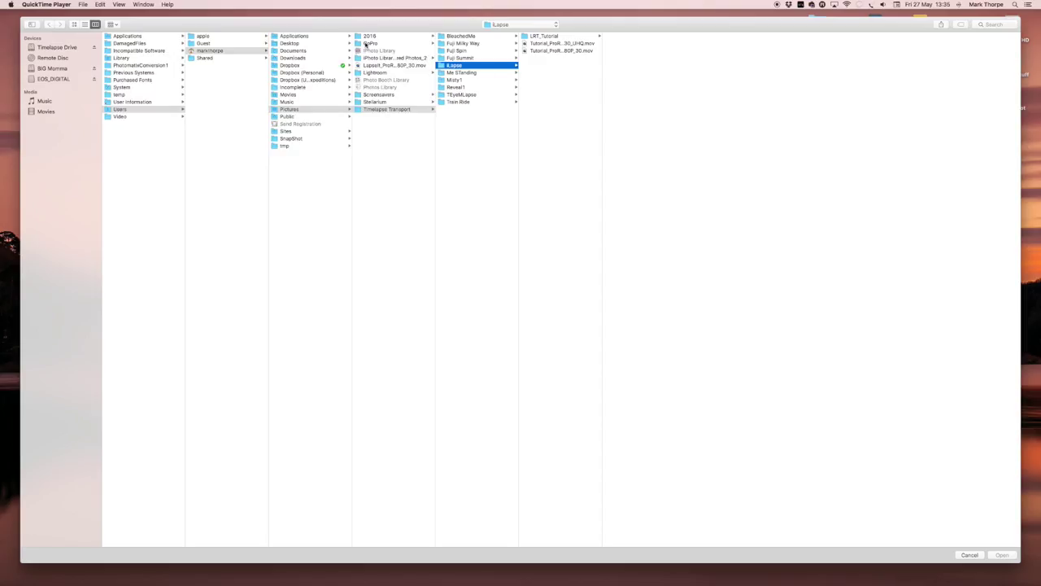
left_click(291, 44)
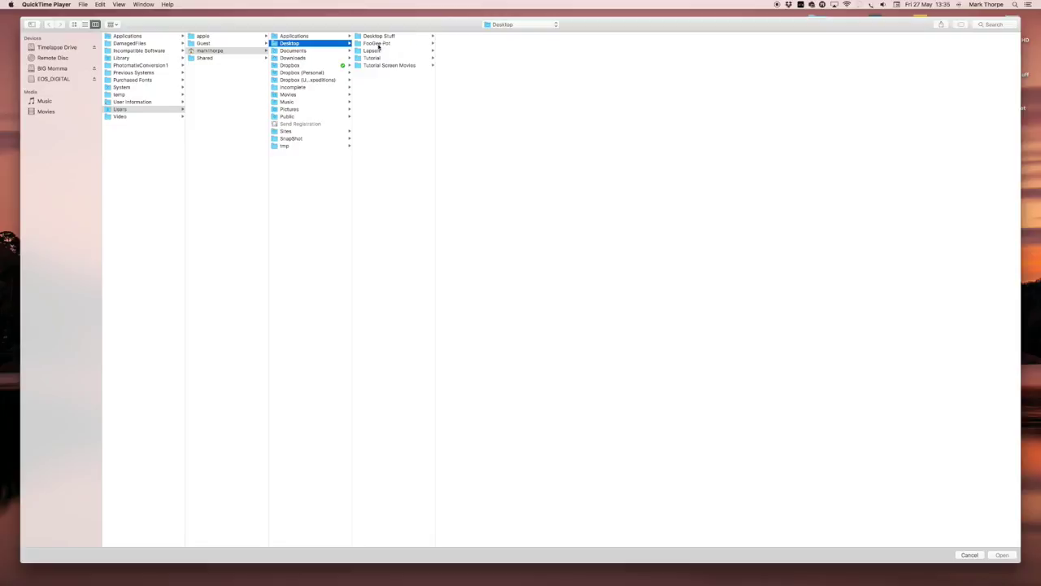
left_click(372, 59)
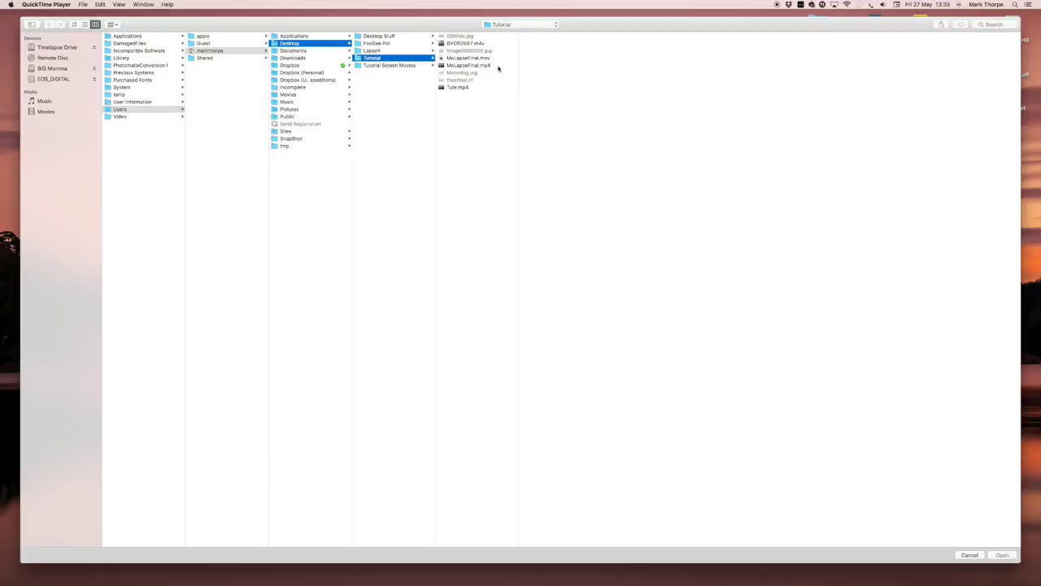
left_click(460, 44)
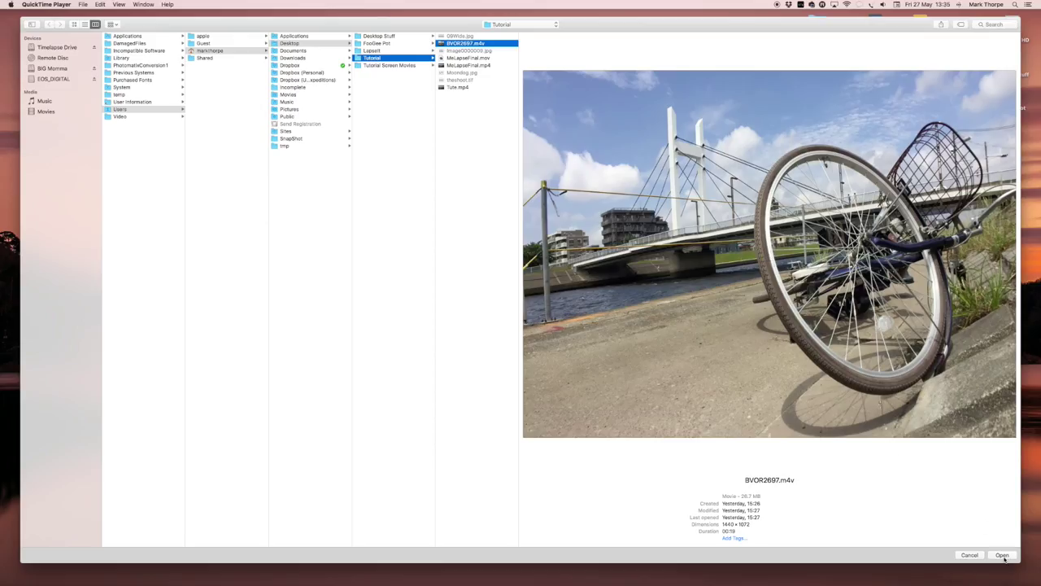
left_click(1003, 555)
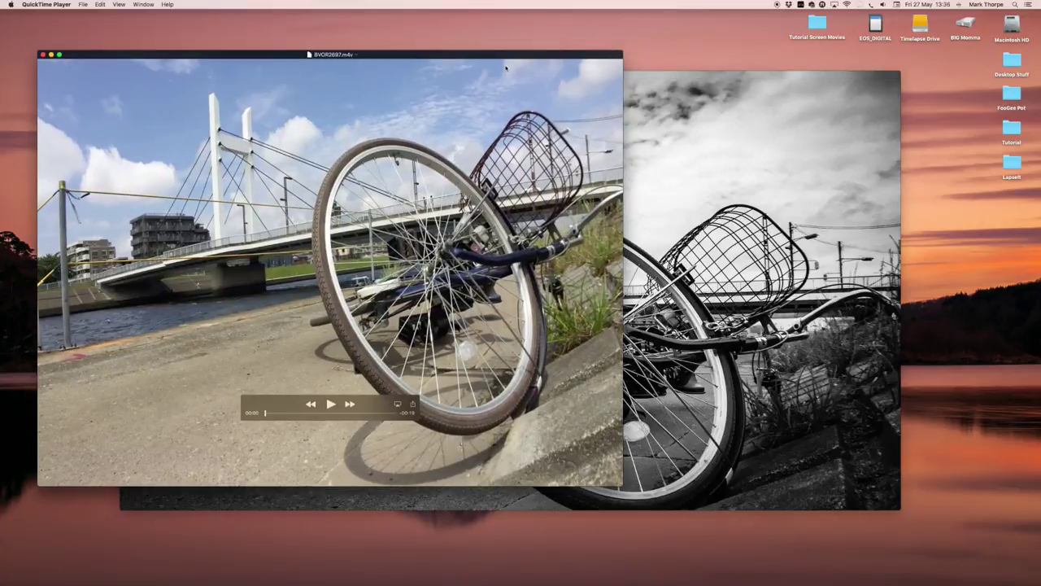
left_click_drag(505, 54, 678, 120)
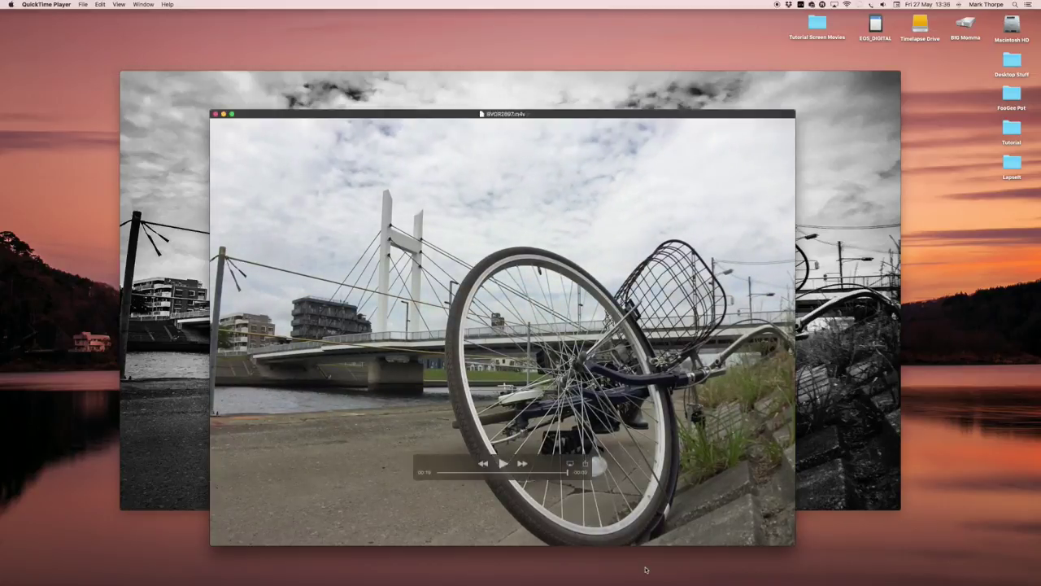
Jump the colour clip back to about 8 seconds, pause it, and close its window.
left_click(498, 471)
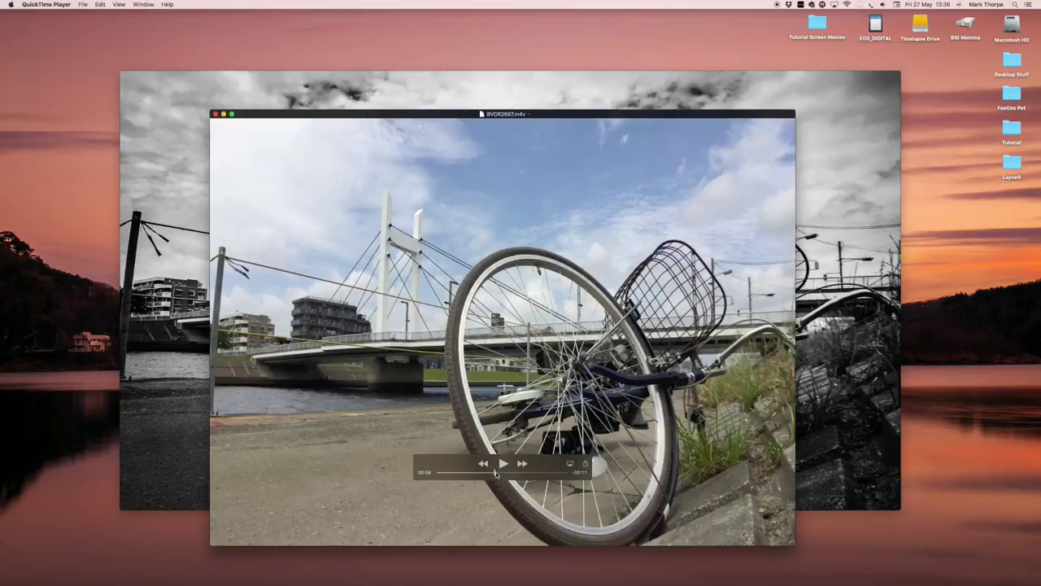
left_click(503, 464)
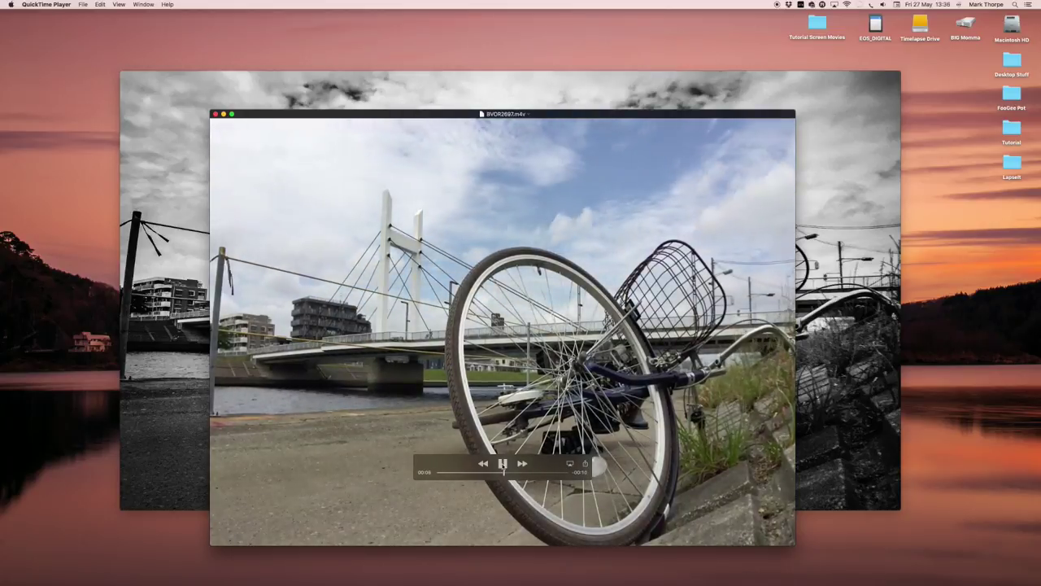
left_click(503, 463)
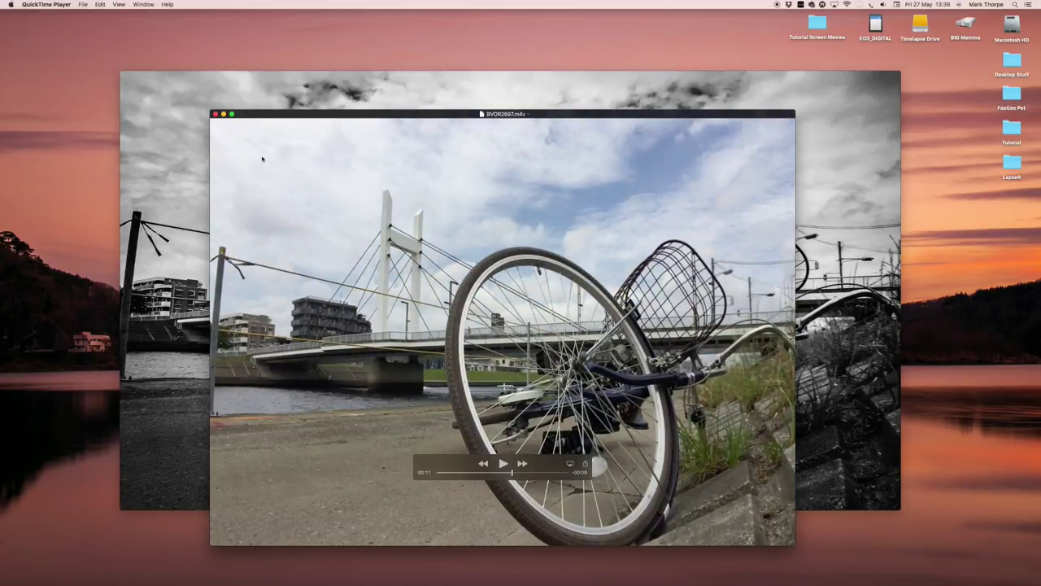
left_click(215, 114)
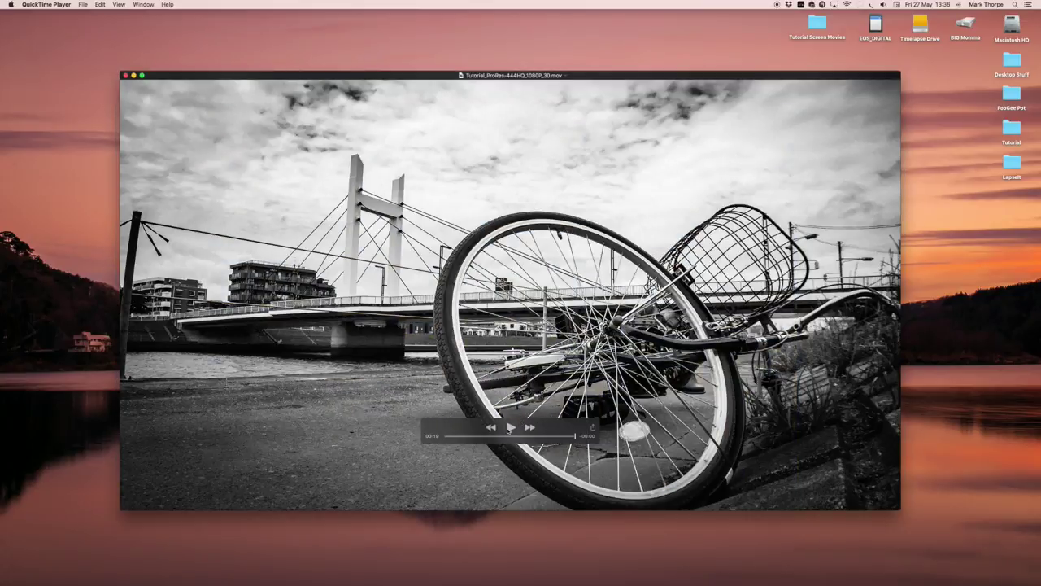
Play the black-and-white Tutorial ProRes movie through to its end.
left_click(510, 427)
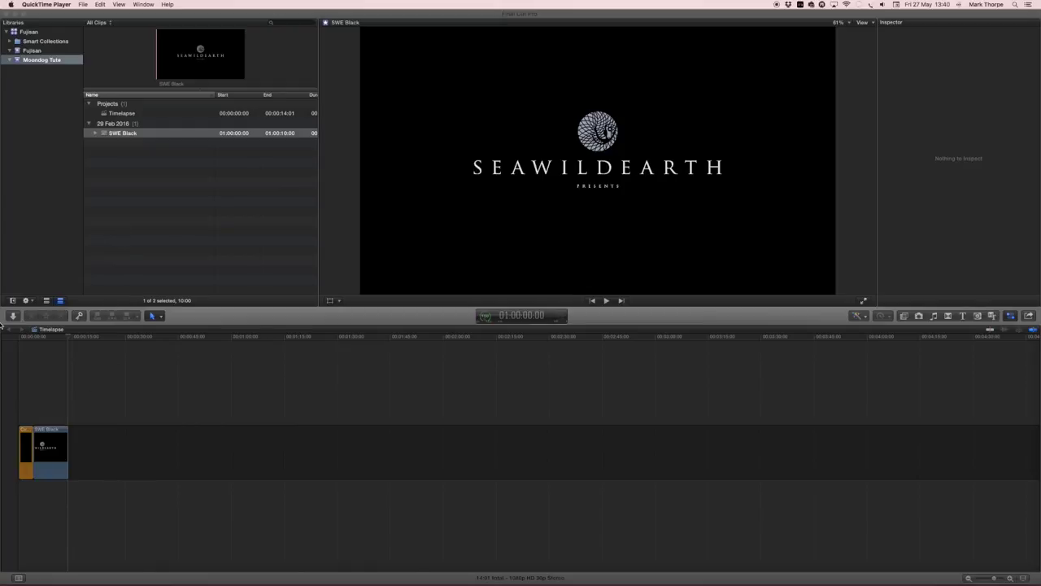
In Final Cut Pro, open Media Import and browse the Macintosh HD drive.
left_click(31, 227)
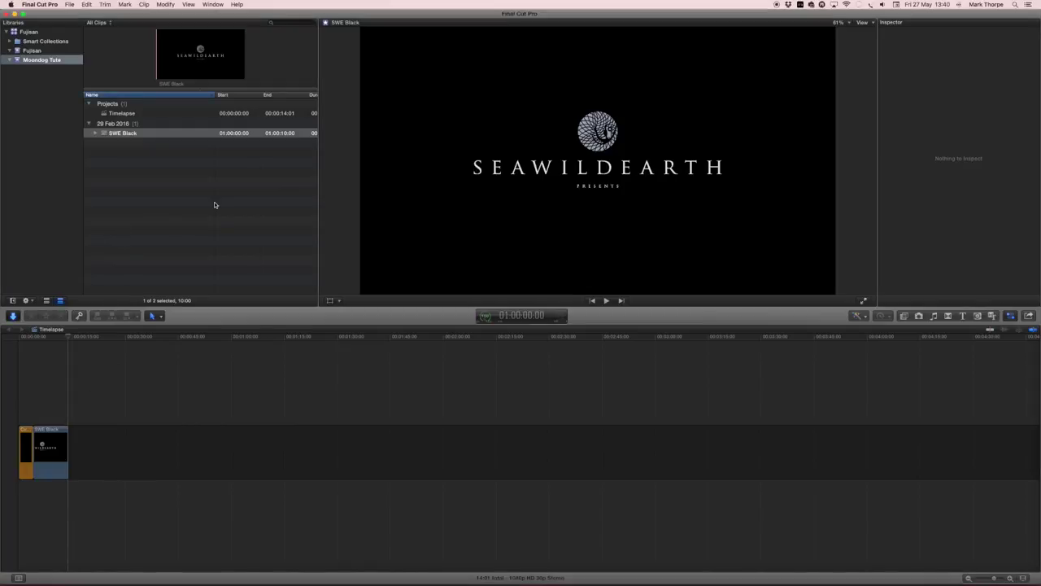
key("super+i")
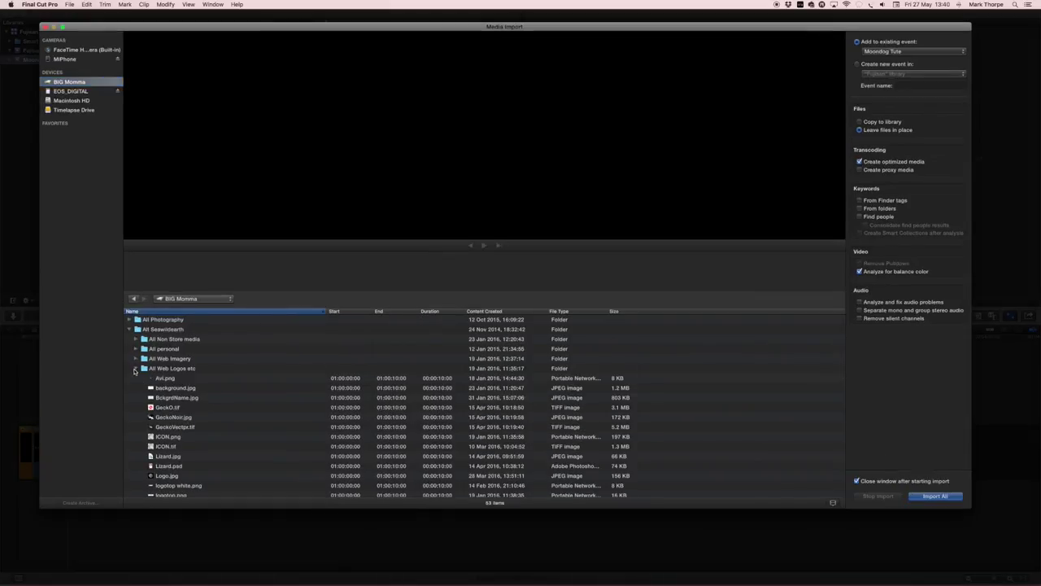
left_click(135, 370)
left_click(128, 329)
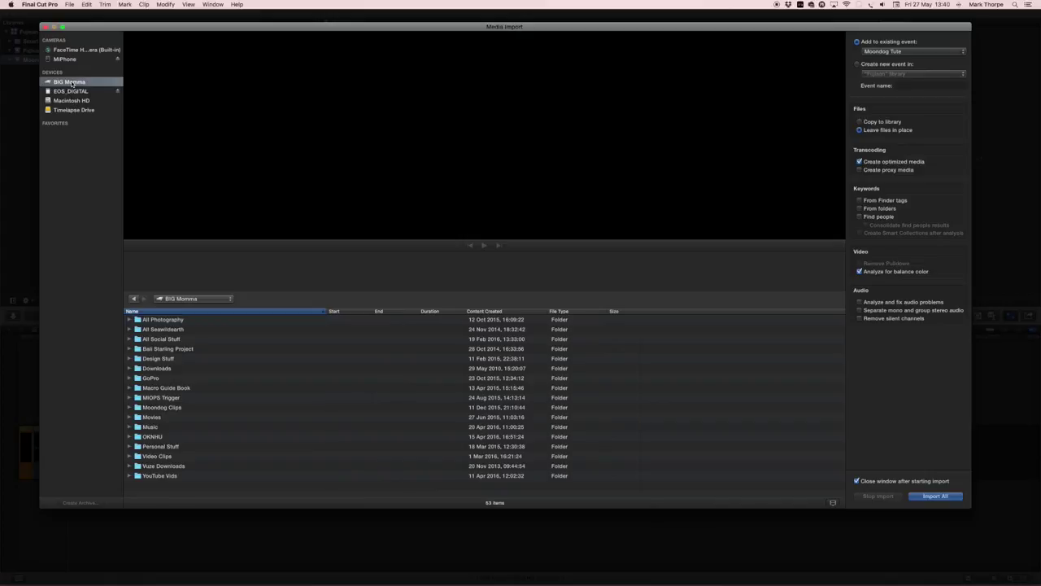
left_click(70, 99)
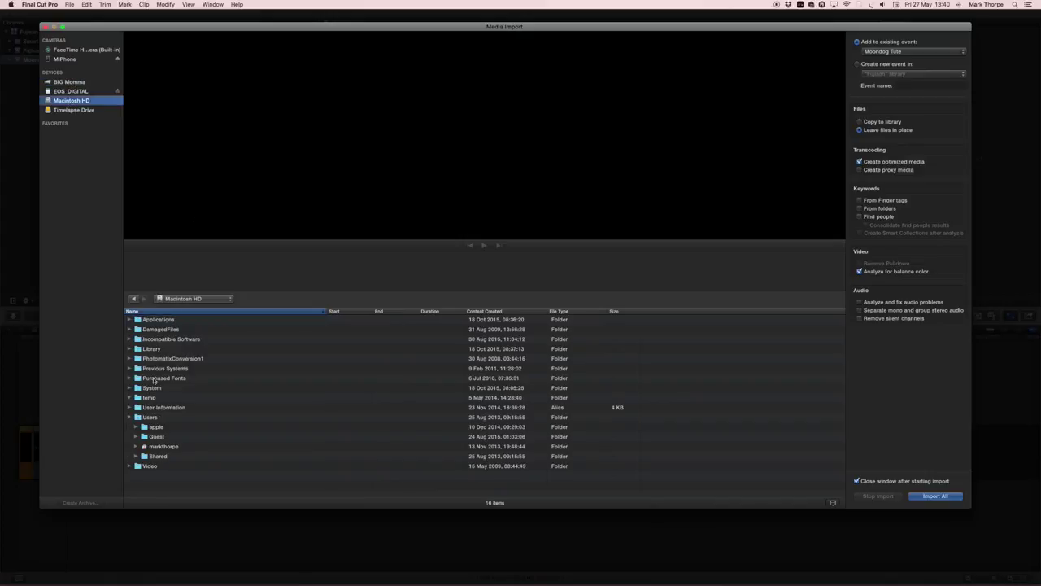
From home > Pictures > Timelapse Transport > iLapse, import both UHQ and 1080P_30 movies.
left_click(136, 446)
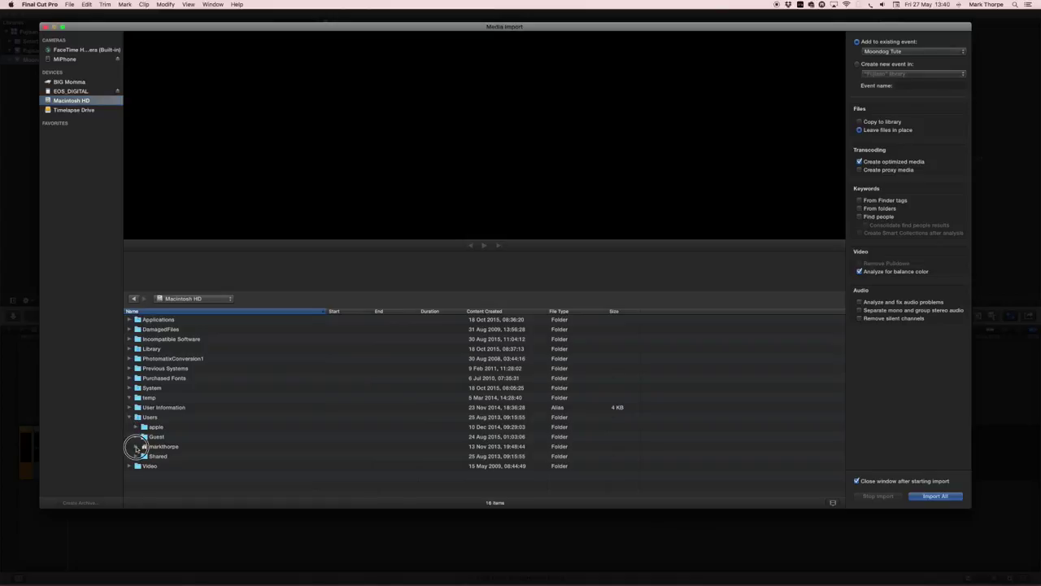
scroll(225, 444, "down", 5)
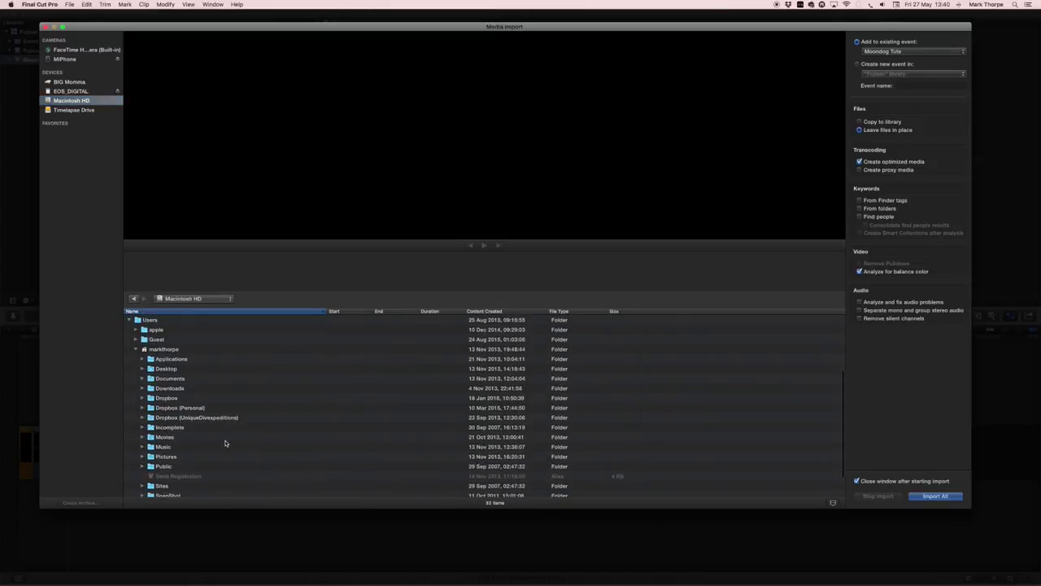
left_click(143, 458)
scroll(231, 454, "down", 5)
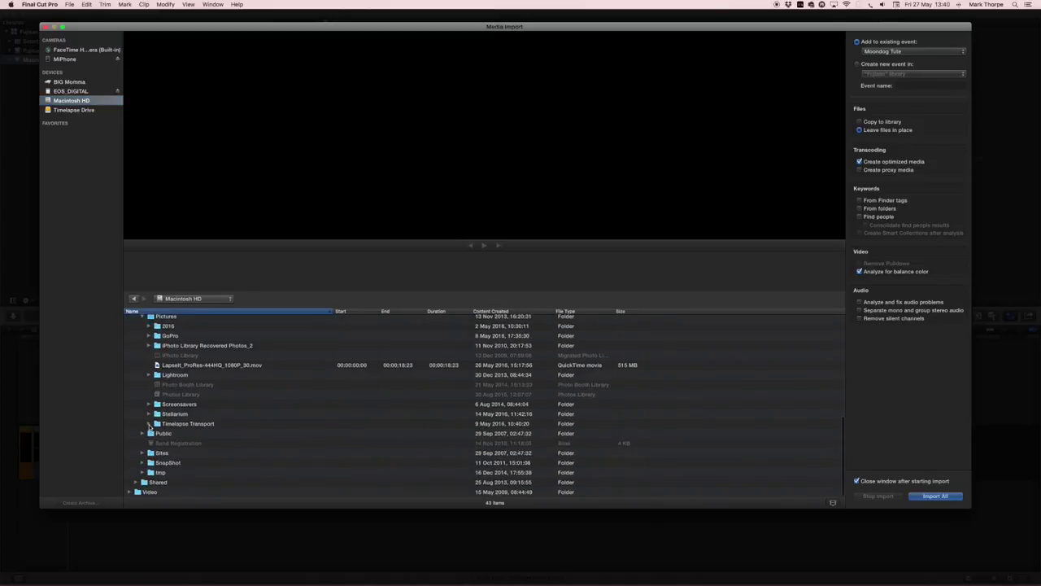
left_click(149, 424)
scroll(244, 439, "down", 4)
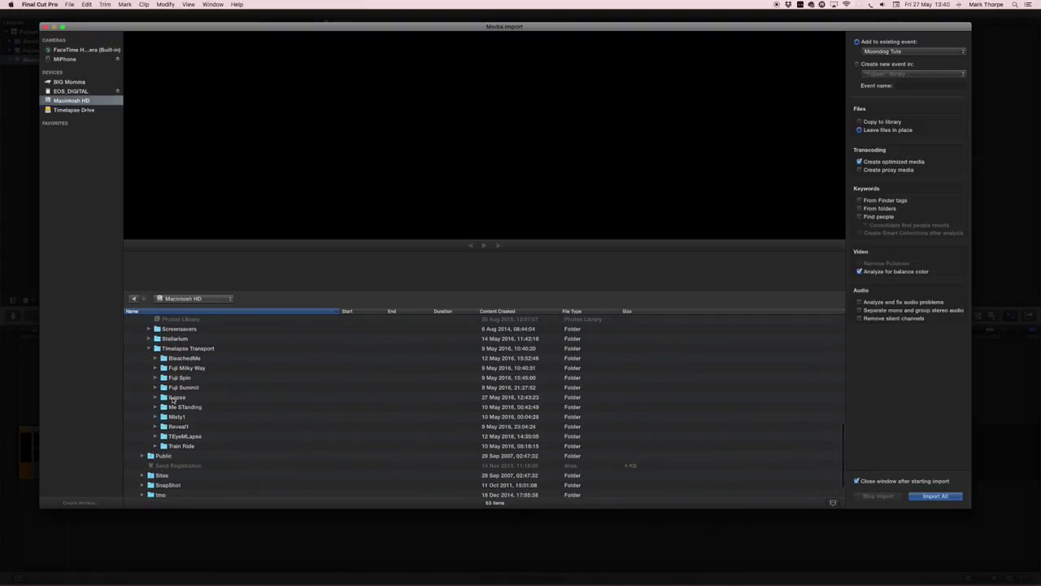
left_click(155, 397)
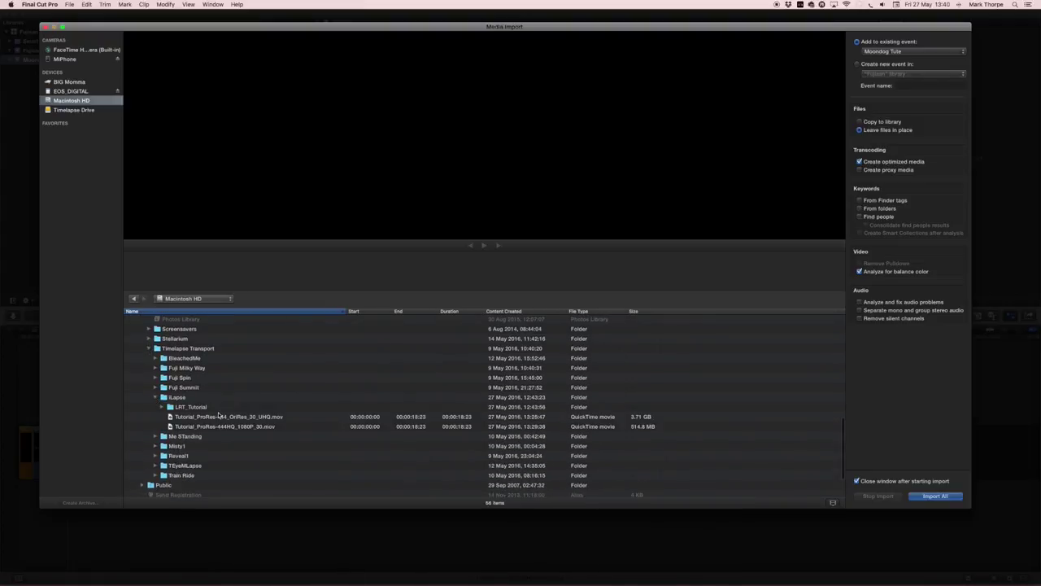
left_click(291, 417)
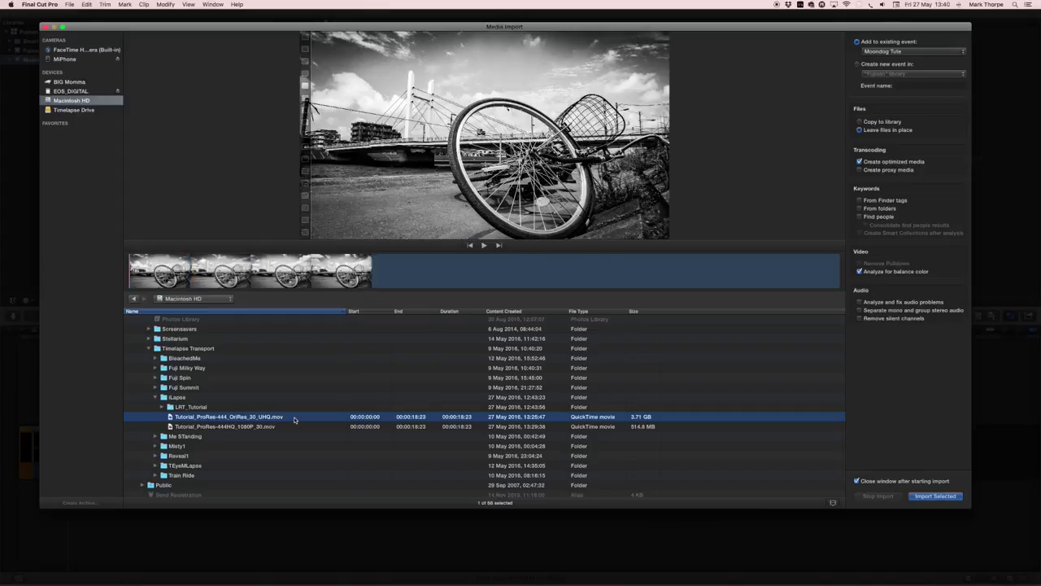
left_click(295, 428, "shift")
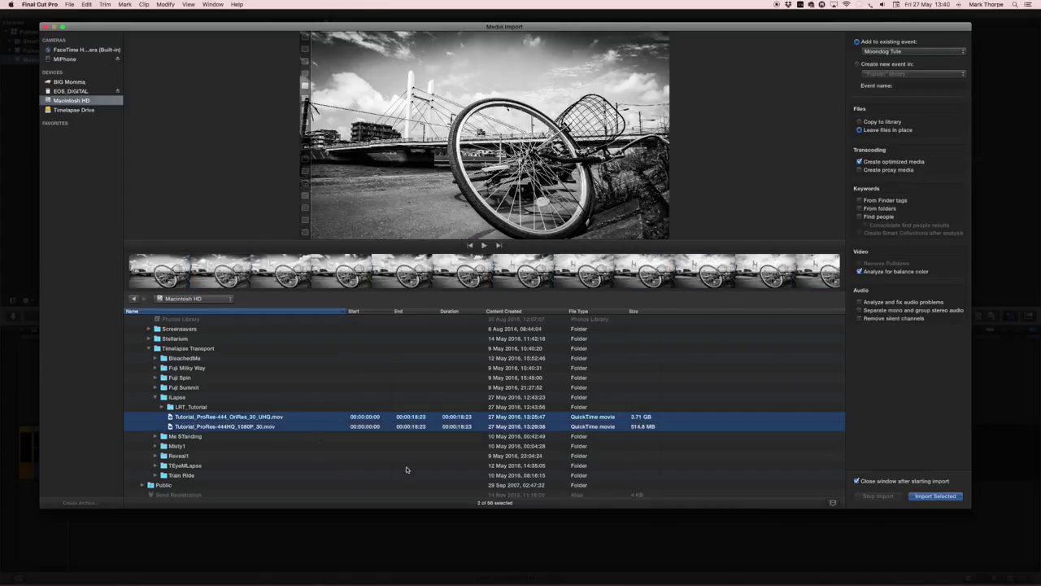
left_click(935, 496)
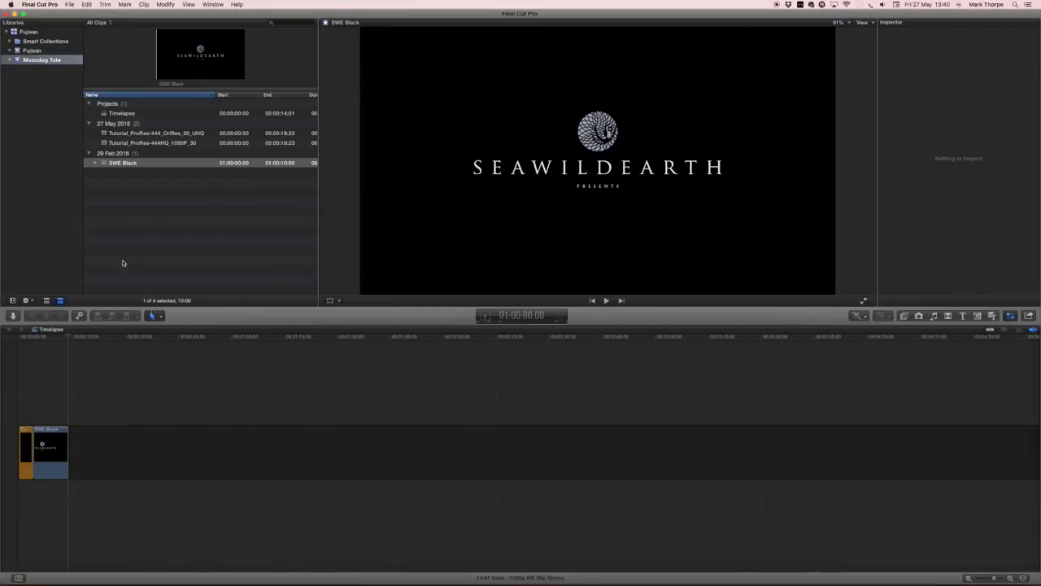
Place the Tutorial_ProRes-444HQ_1080P_30 clip on the timeline right after SWE Black.
left_click(153, 134)
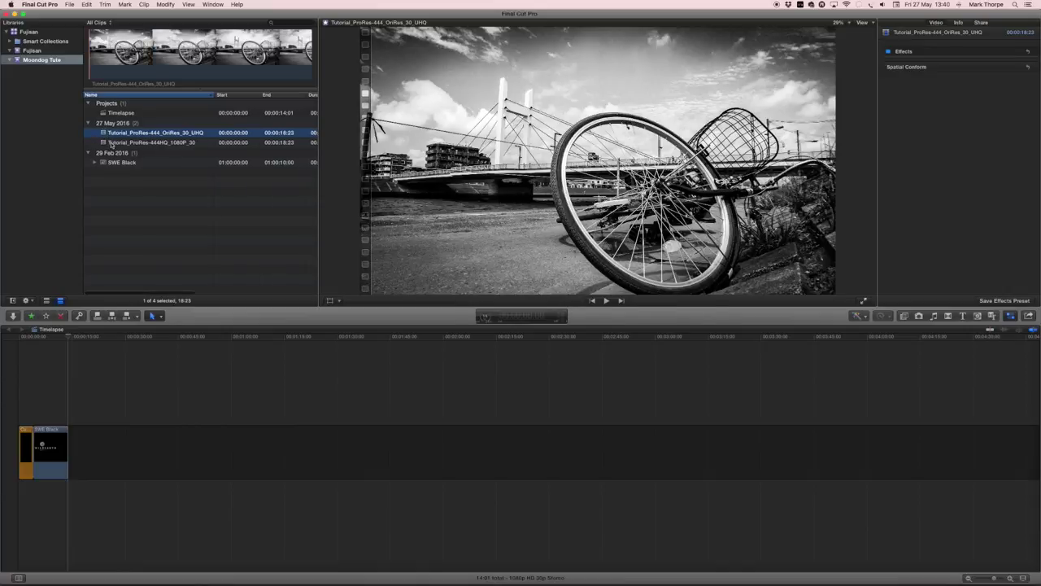
left_click(118, 144)
left_click_drag(118, 144, 144, 444)
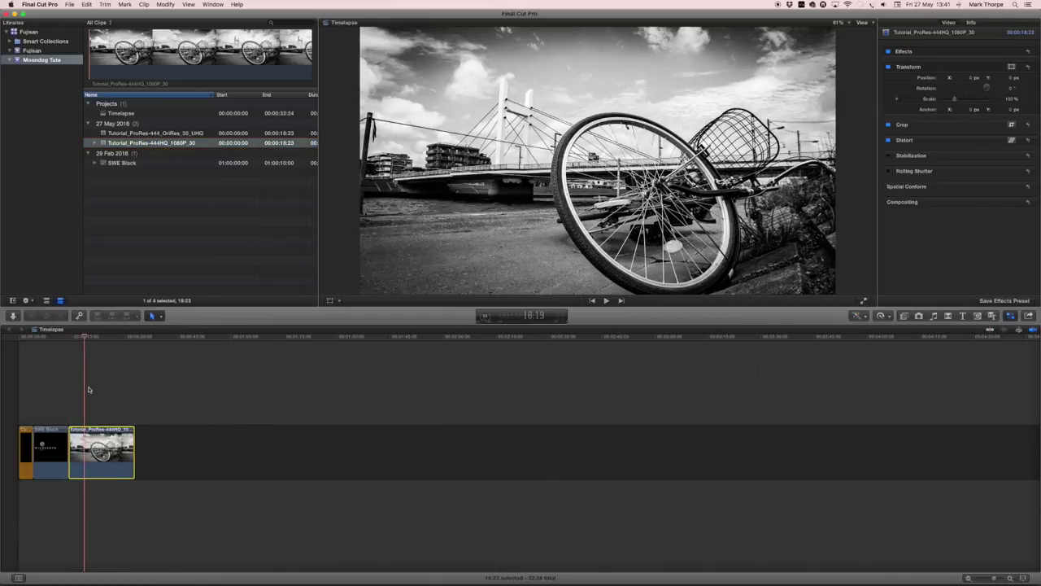
Enlarge the viewer and play the timelapse from 17:11, then select the orange Custom generator.
key("space")
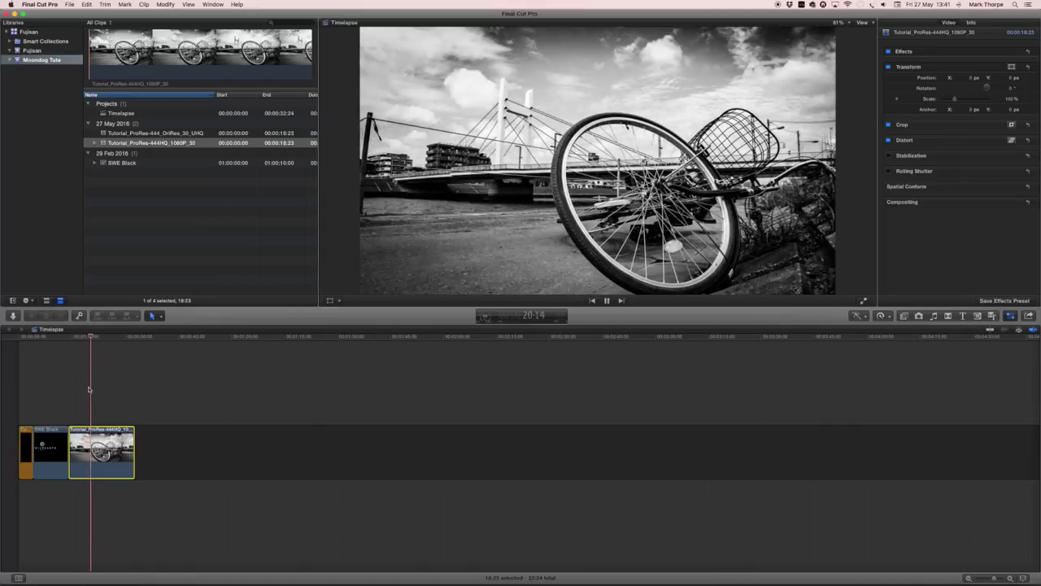
key("space")
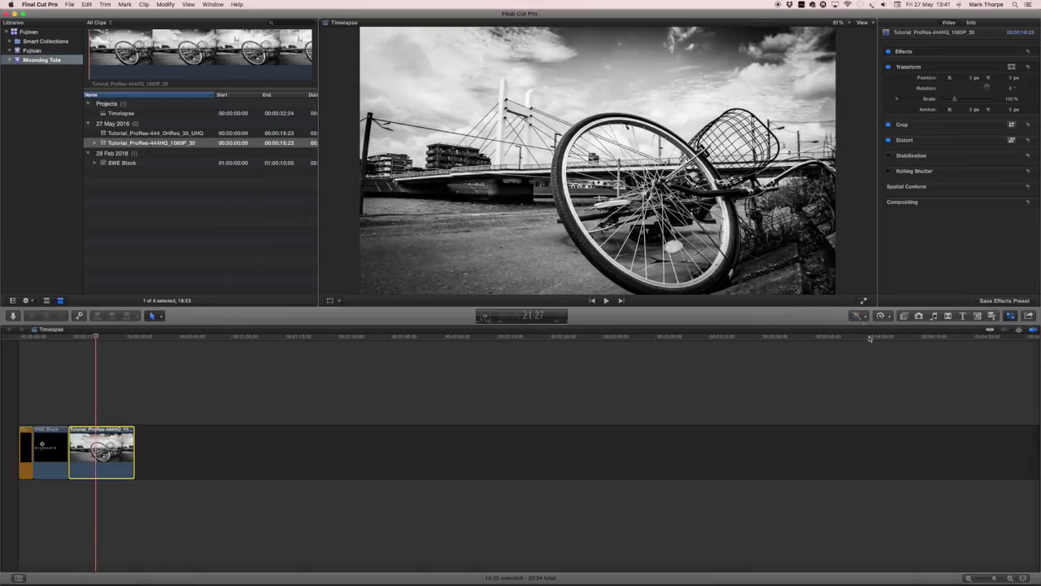
left_click_drag(824, 308, 827, 348)
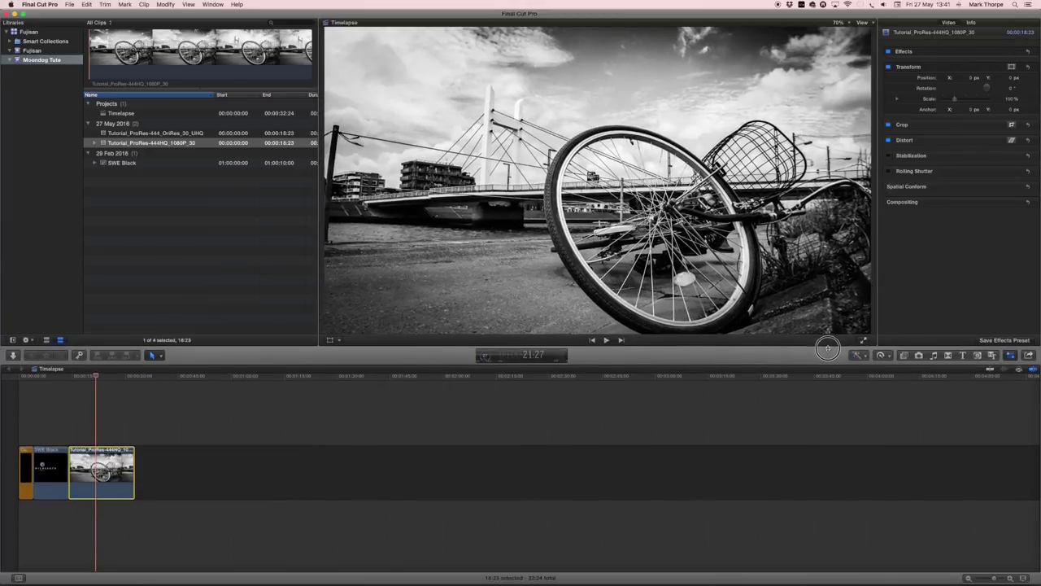
left_click(81, 377)
key("space")
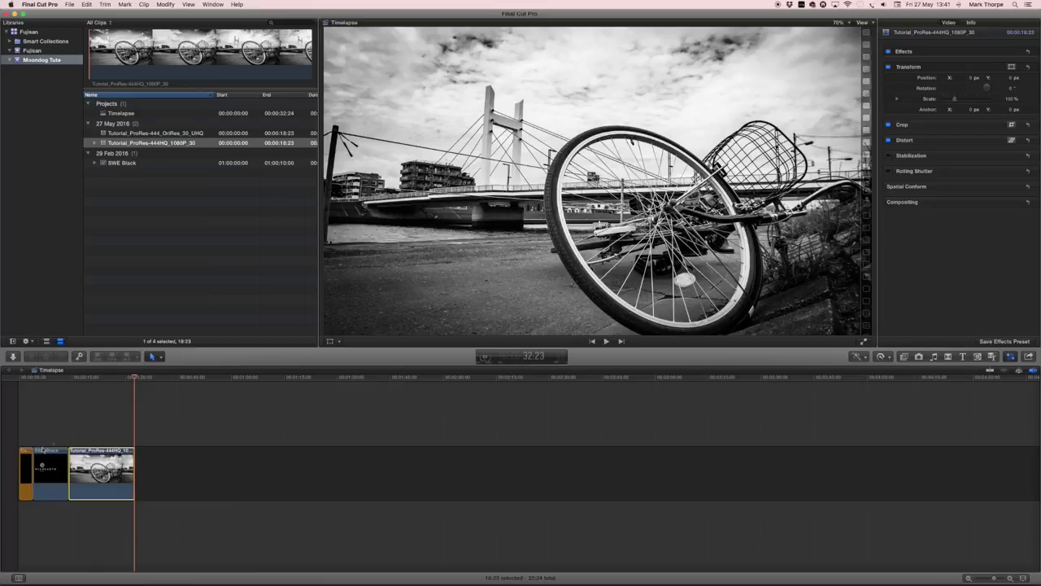
left_click(25, 476)
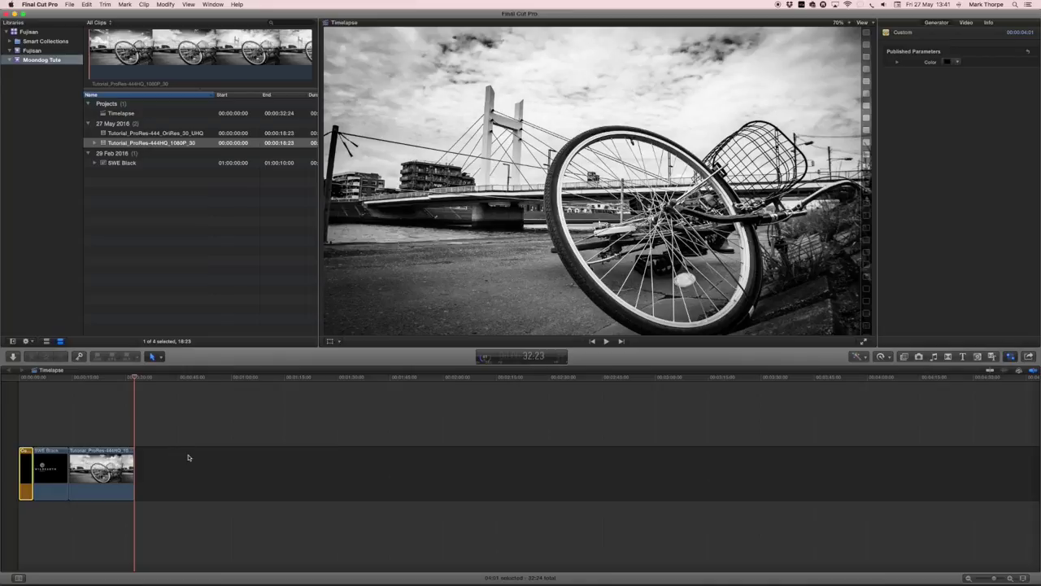
key("super+v")
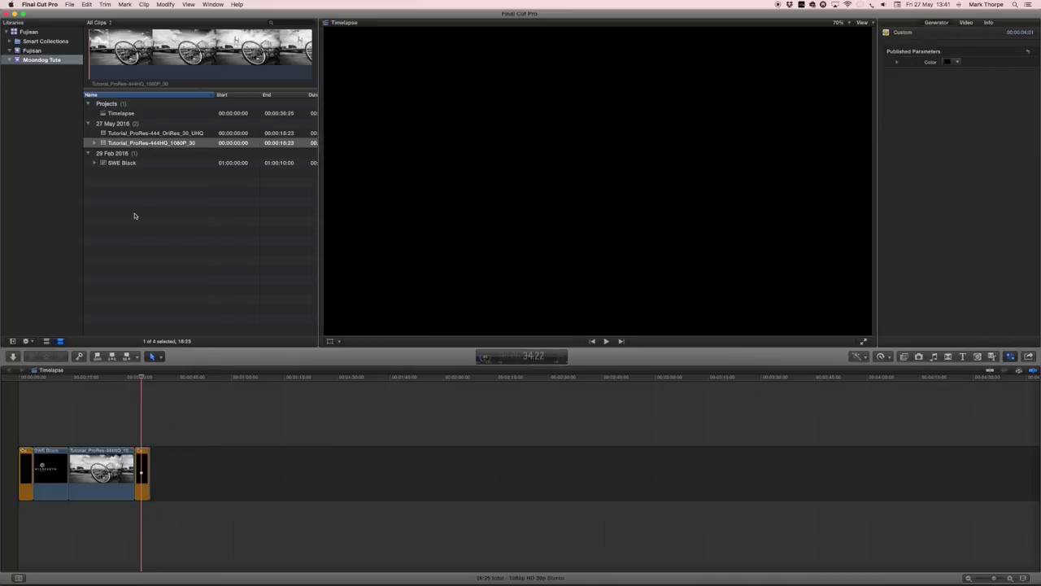
left_click(133, 134)
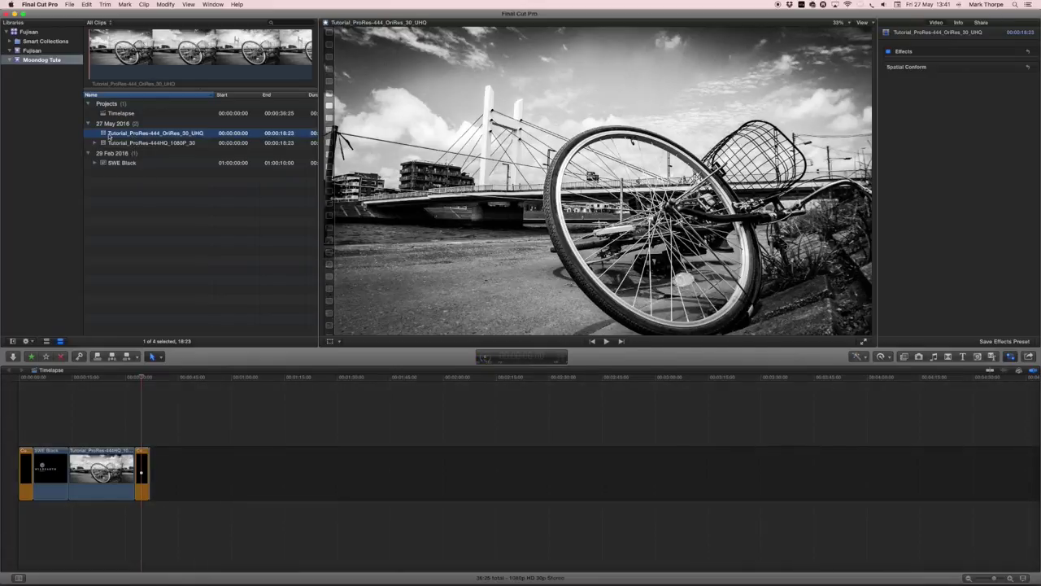
left_click_drag(103, 135, 180, 471)
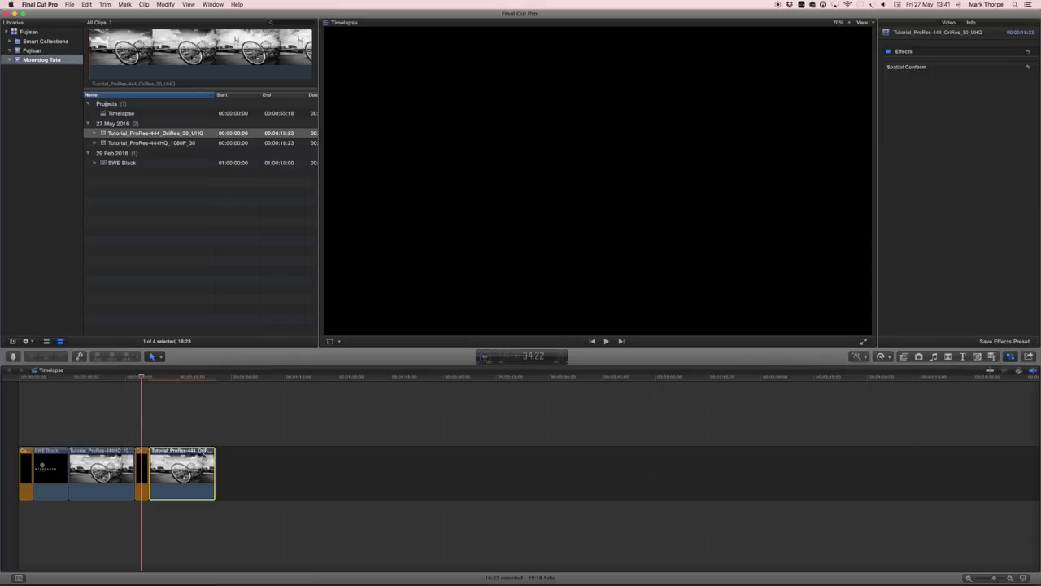
left_click(172, 378)
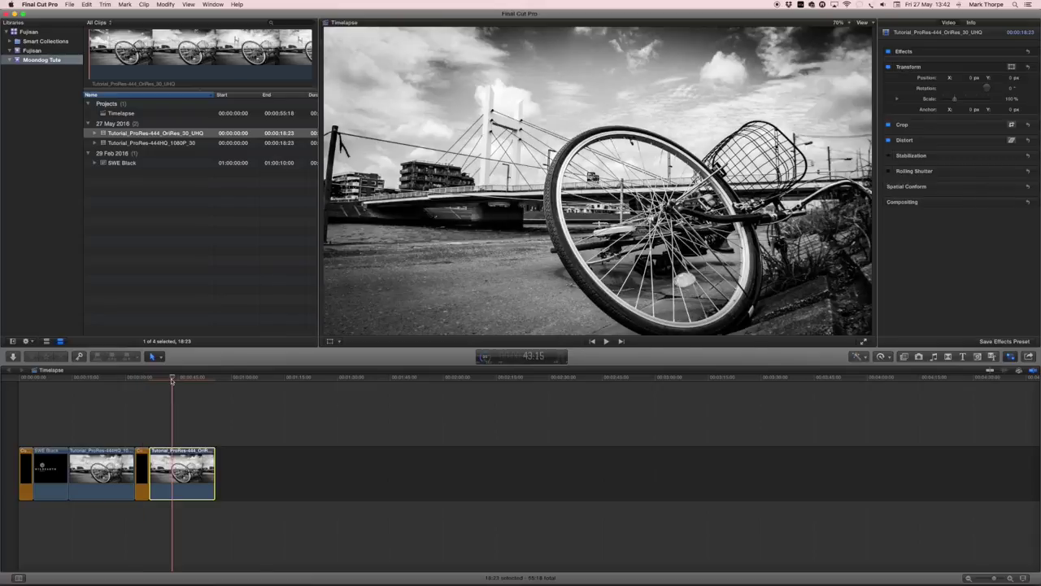
left_click_drag(172, 380, 157, 380)
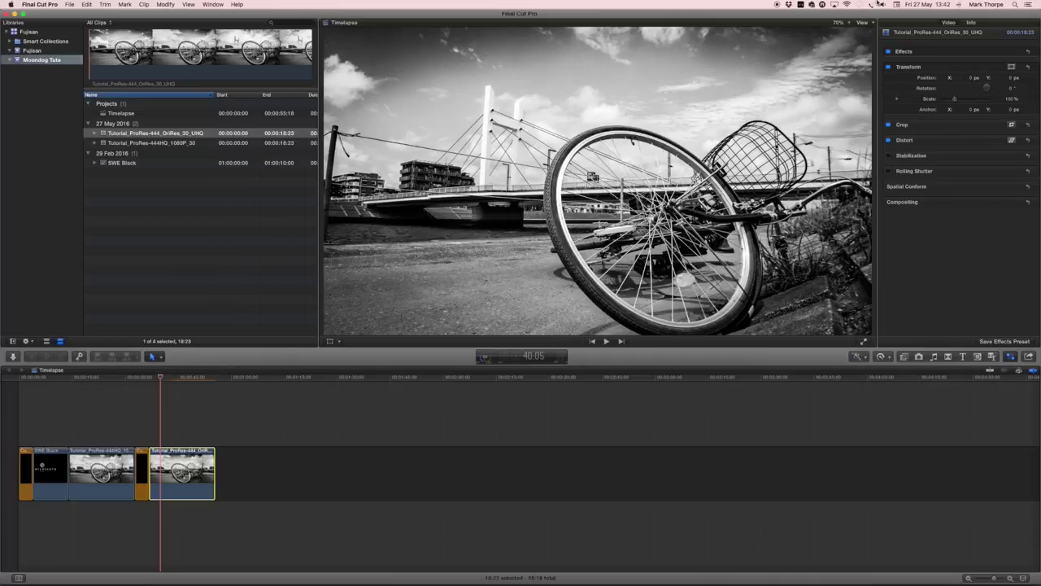
At 50% viewer zoom, scale the UHD clip to 120% and move it right and up to X 180.1 px.
left_click(849, 23)
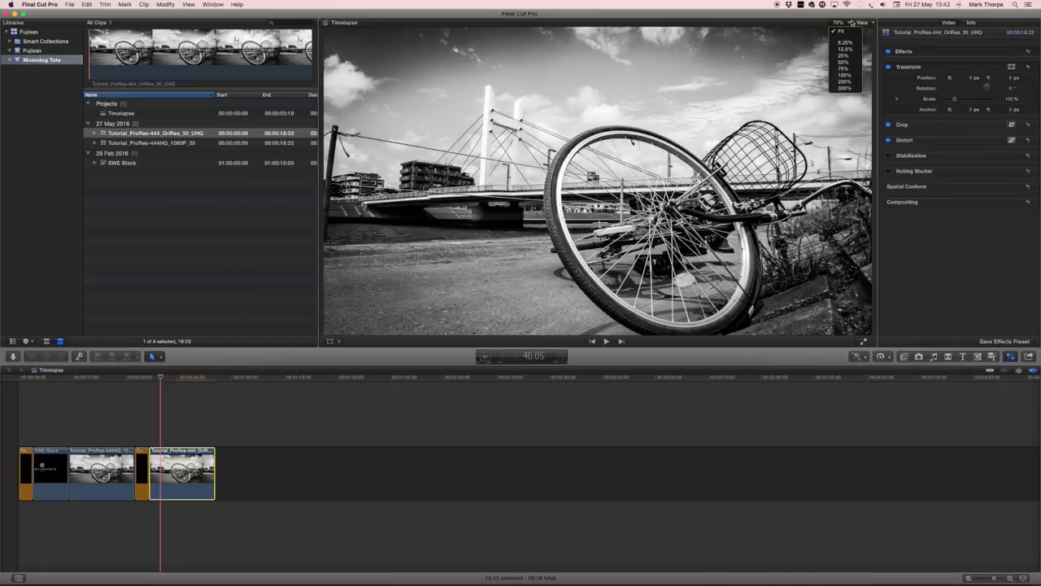
left_click(840, 118)
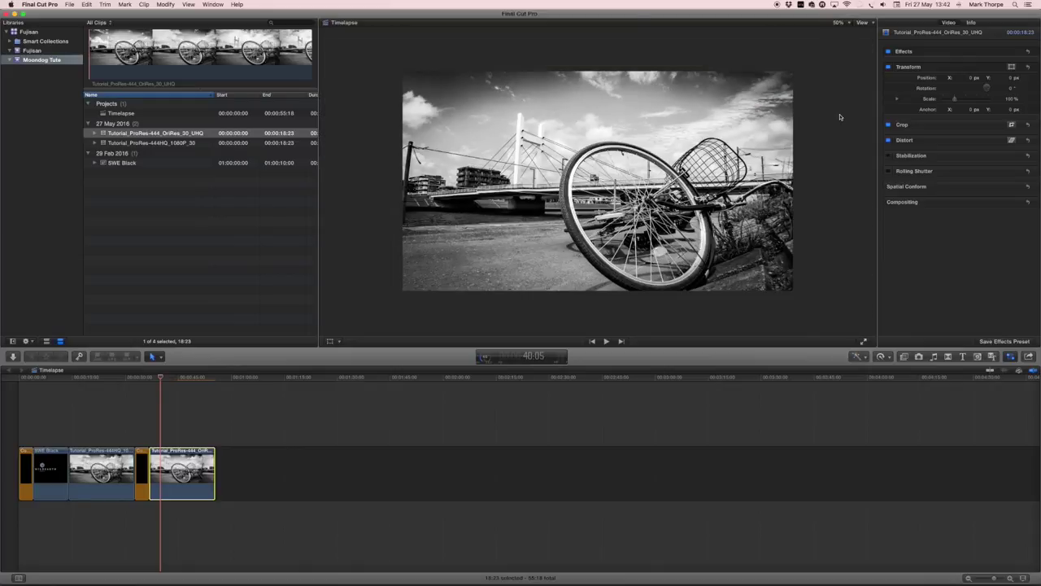
left_click(330, 342)
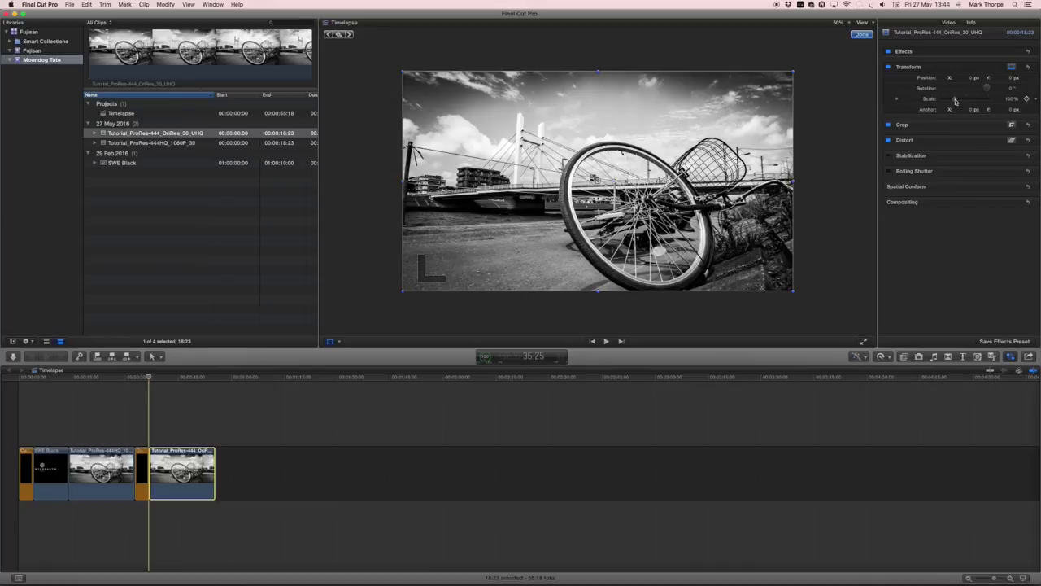
left_click_drag(956, 100, 957, 100)
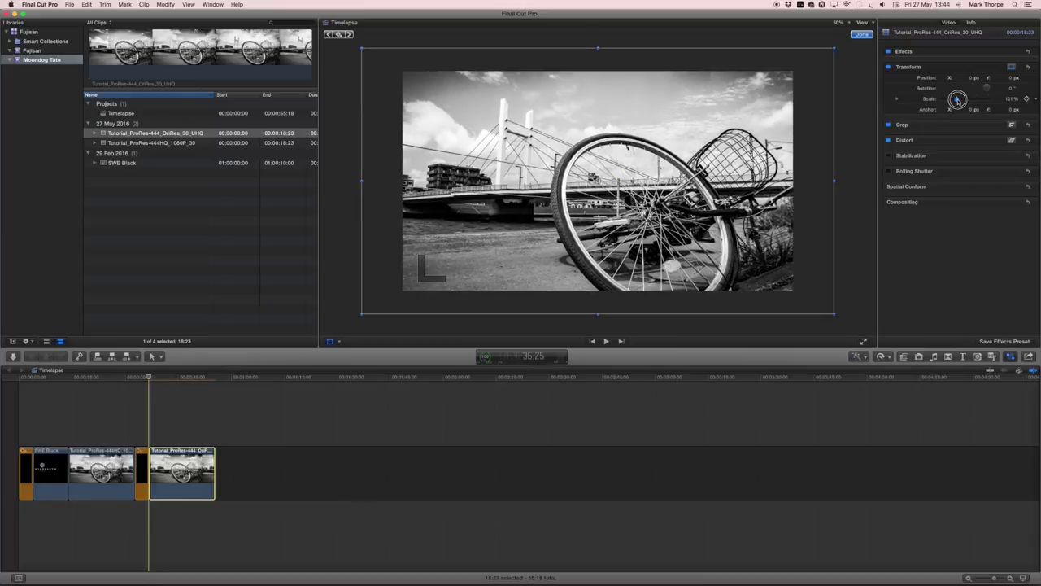
left_click(1015, 98)
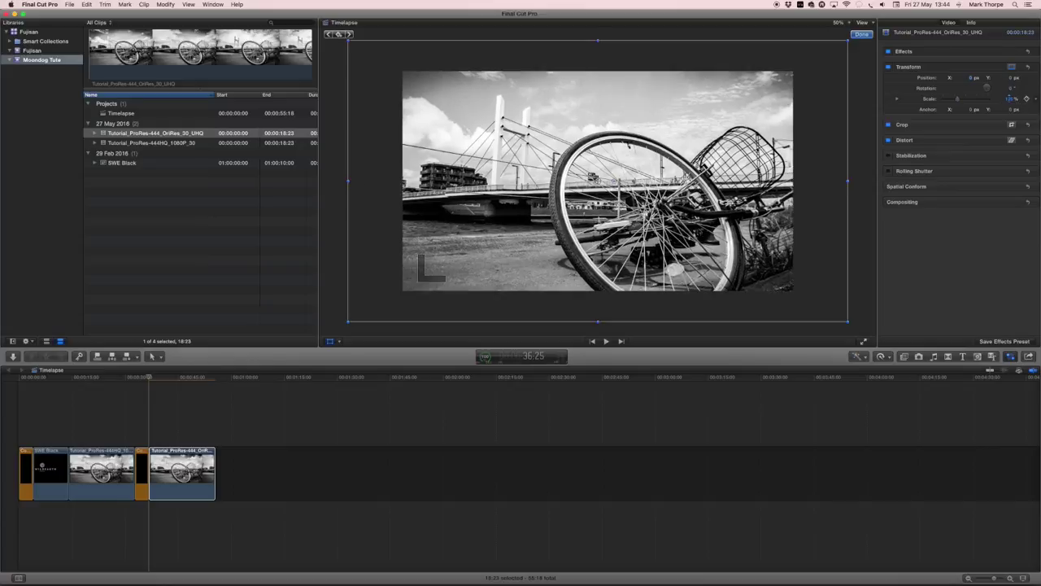
left_click_drag(1012, 98, 1007, 98)
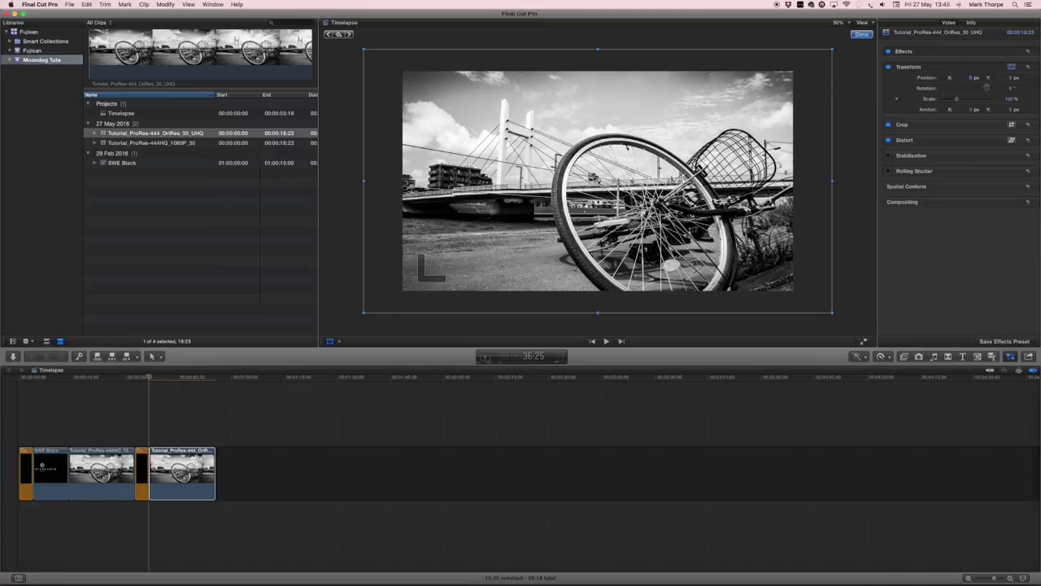
left_click_drag(598, 181, 633, 160)
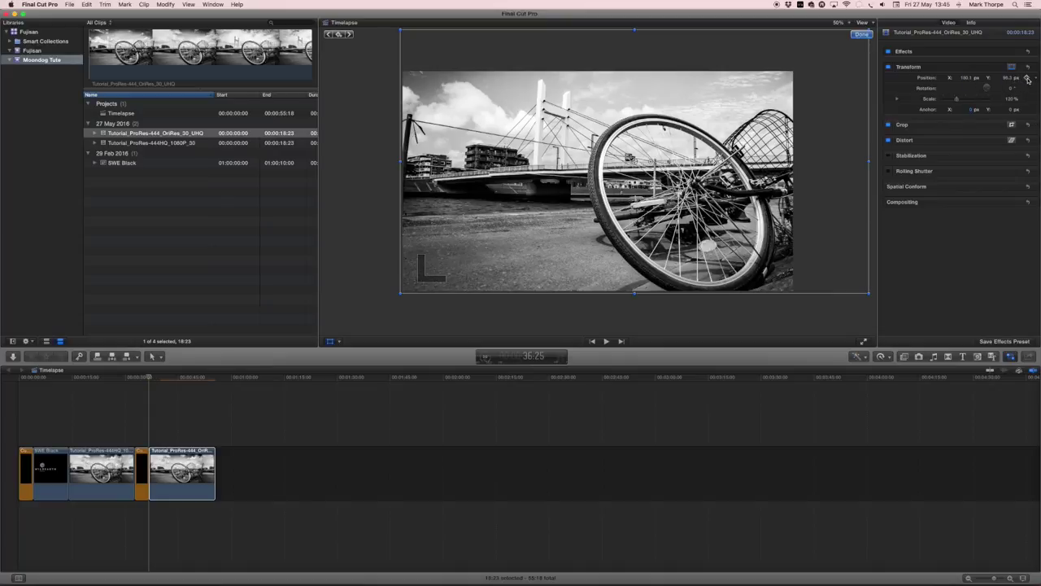
Add Position keyframes at the clip's first and last frames, shifting the ending image left.
left_click(1027, 77)
key("End")
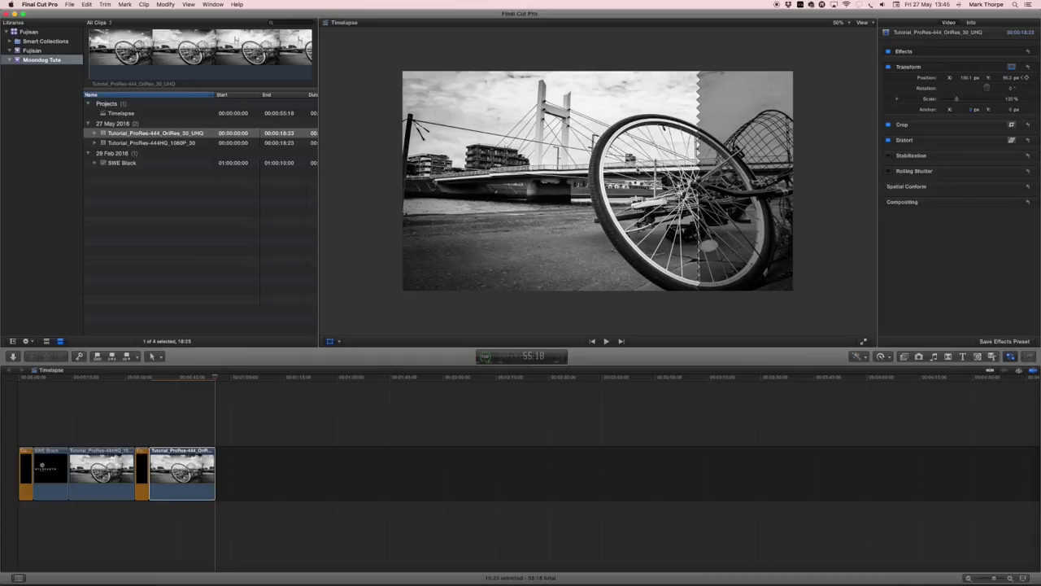
key("Left")
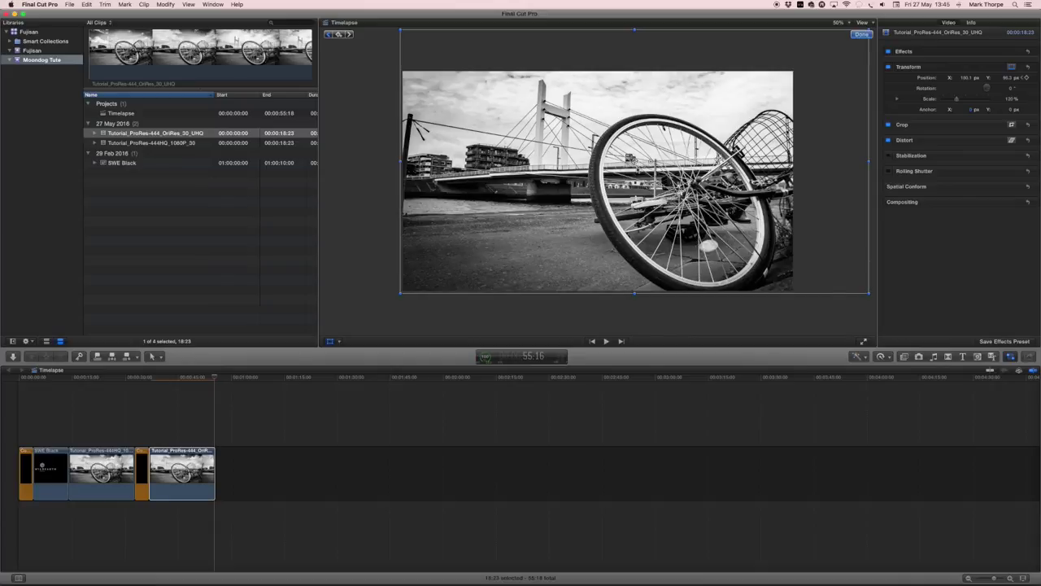
key("Right")
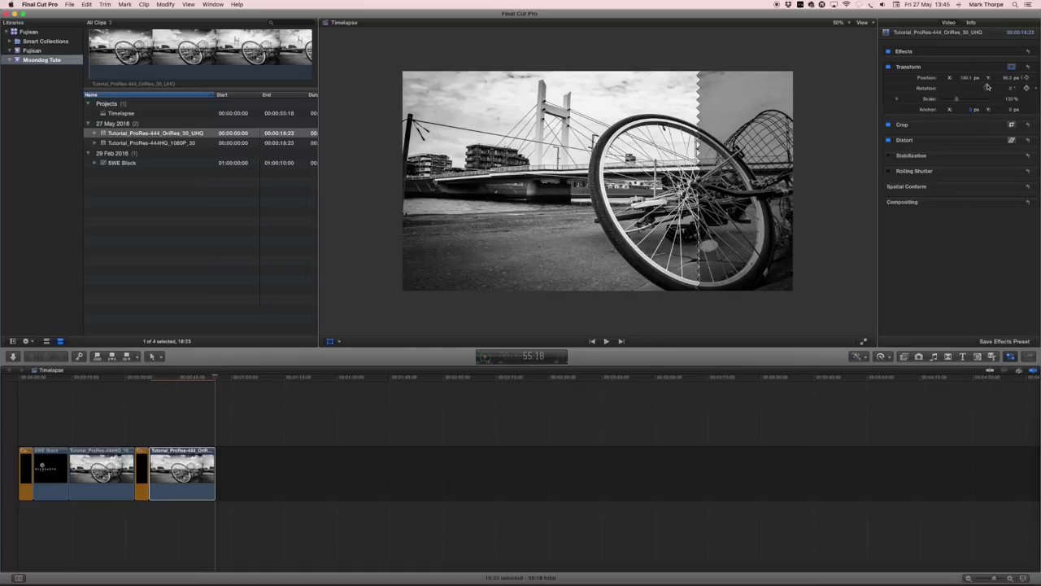
left_click(1027, 77)
mouse_move(967, 77)
left_mouse_down()
mouse_move(921, 77)
mouse_move(962, 77)
left_mouse_up()
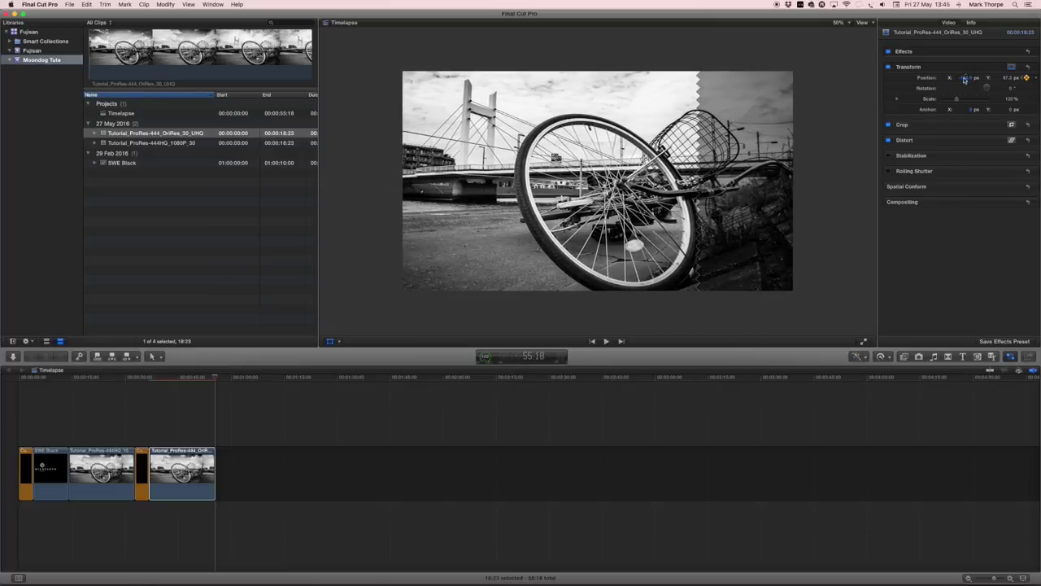
Scrub and play back the clip to preview the right-to-left pan, then hide the transform controls.
left_click(168, 378)
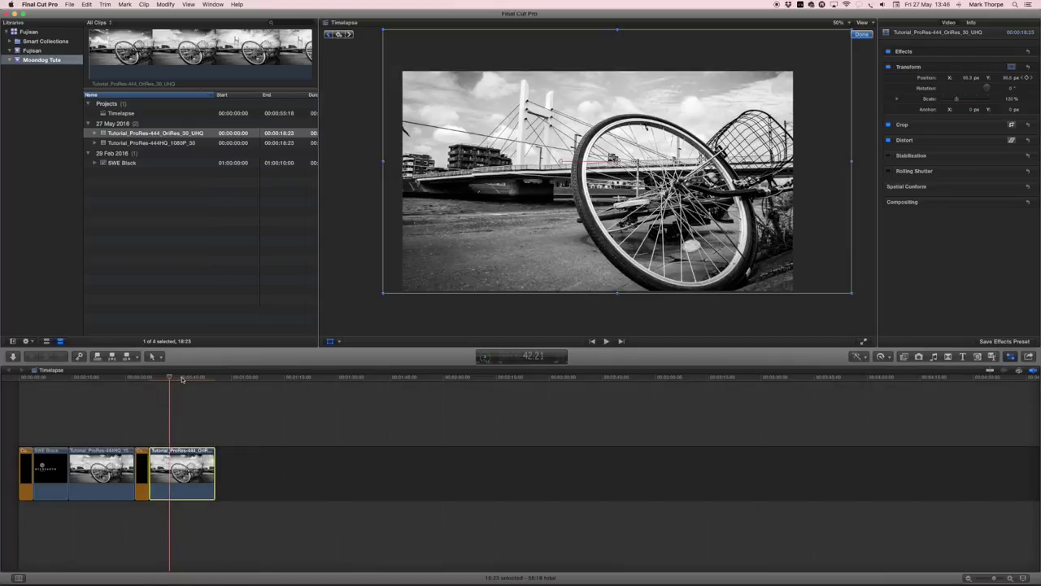
left_click(181, 378)
left_click(193, 379)
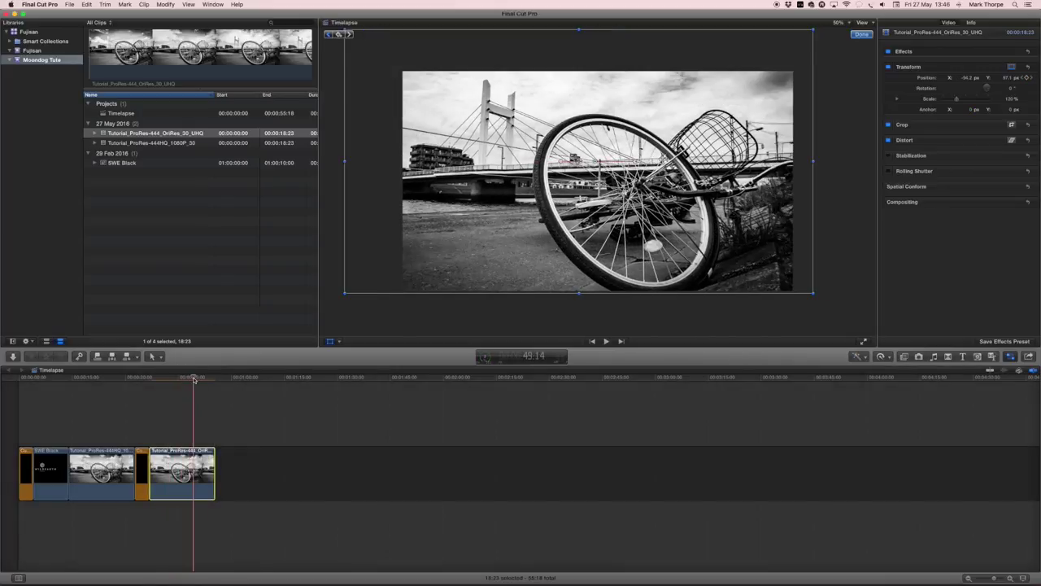
left_click(166, 379)
left_click(156, 380)
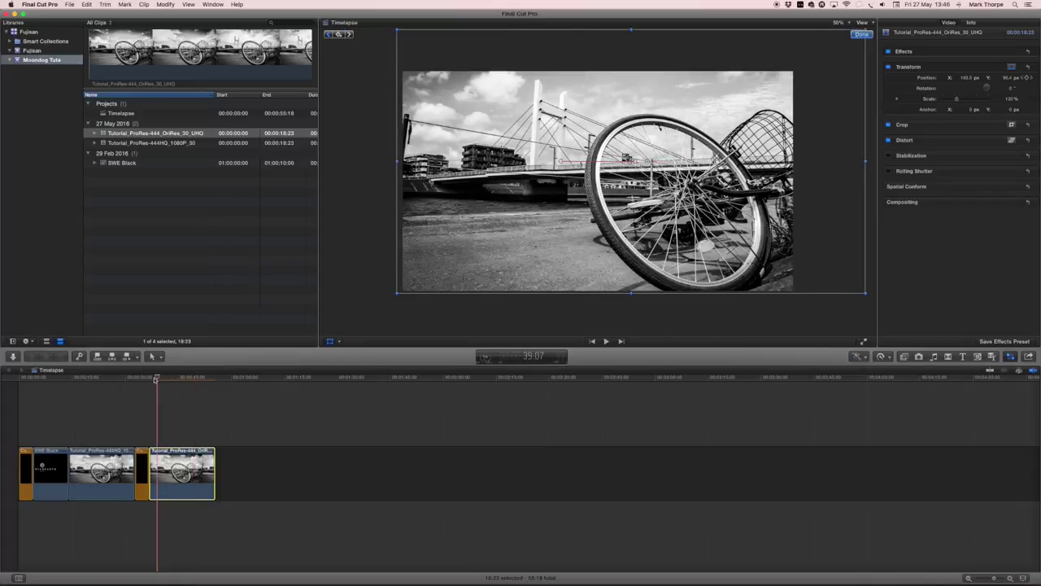
left_click(150, 378)
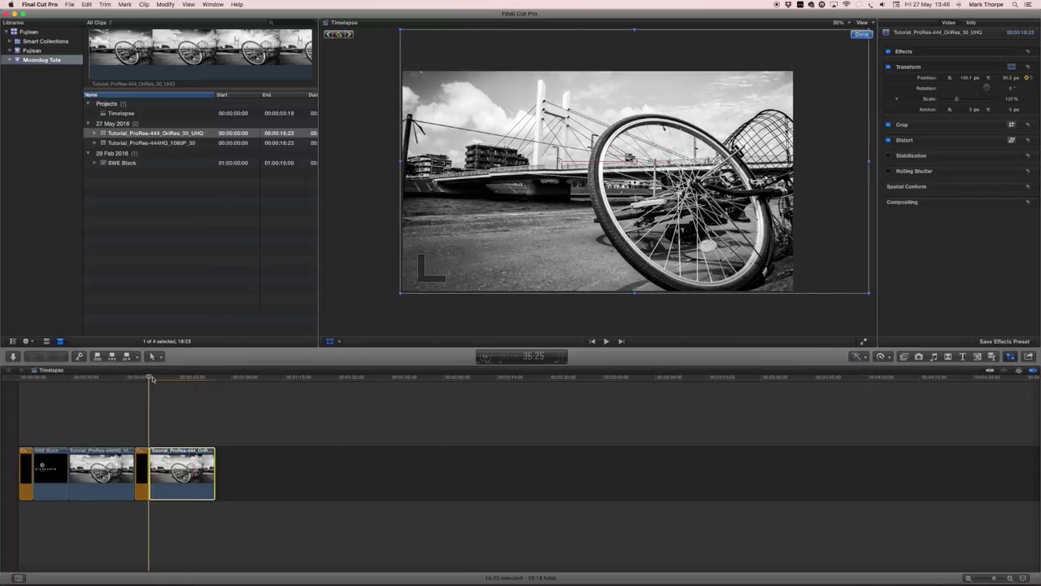
key("space")
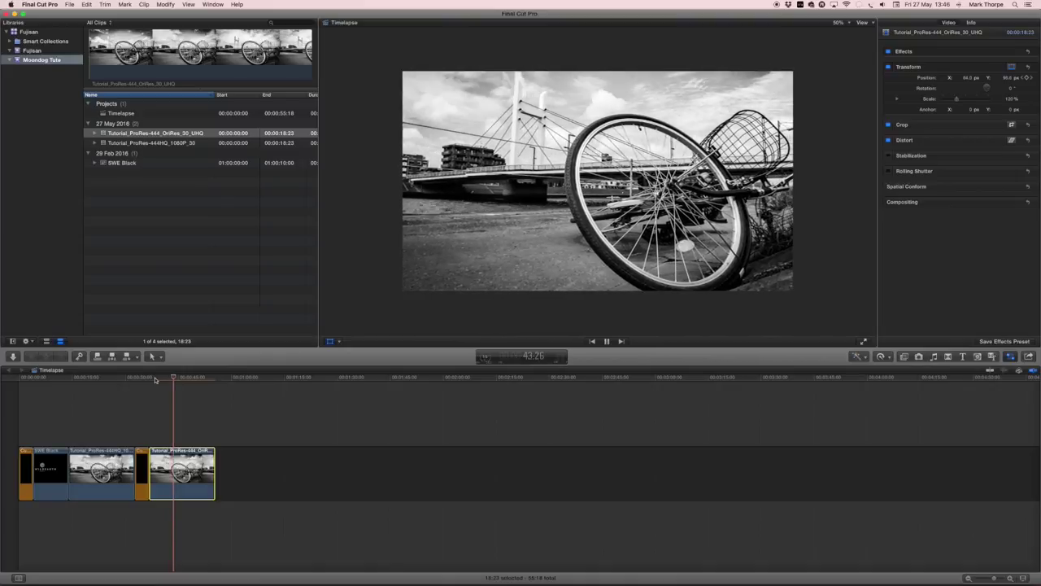
key("space")
key("shift+t")
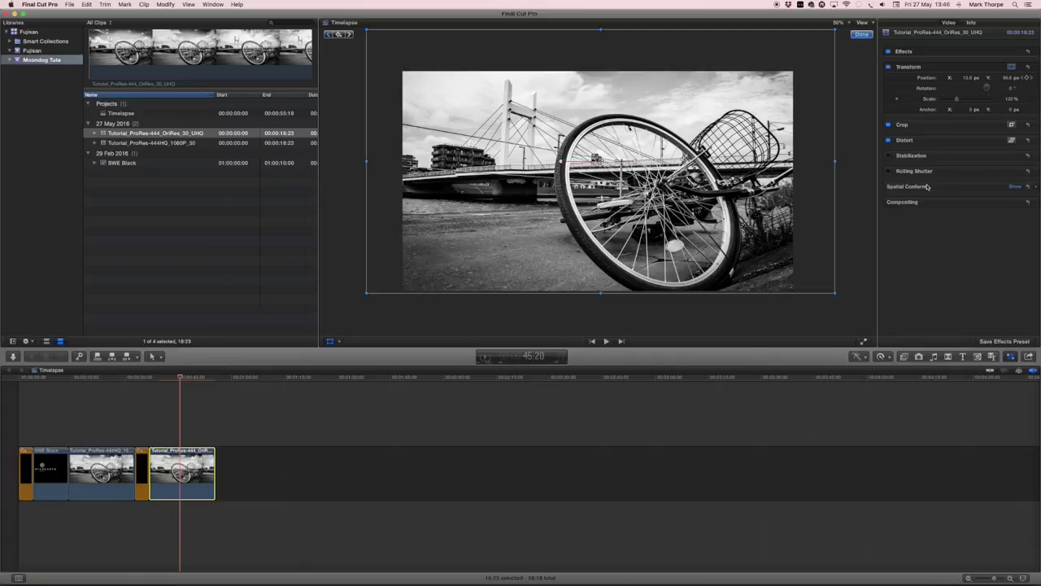
left_click(330, 343)
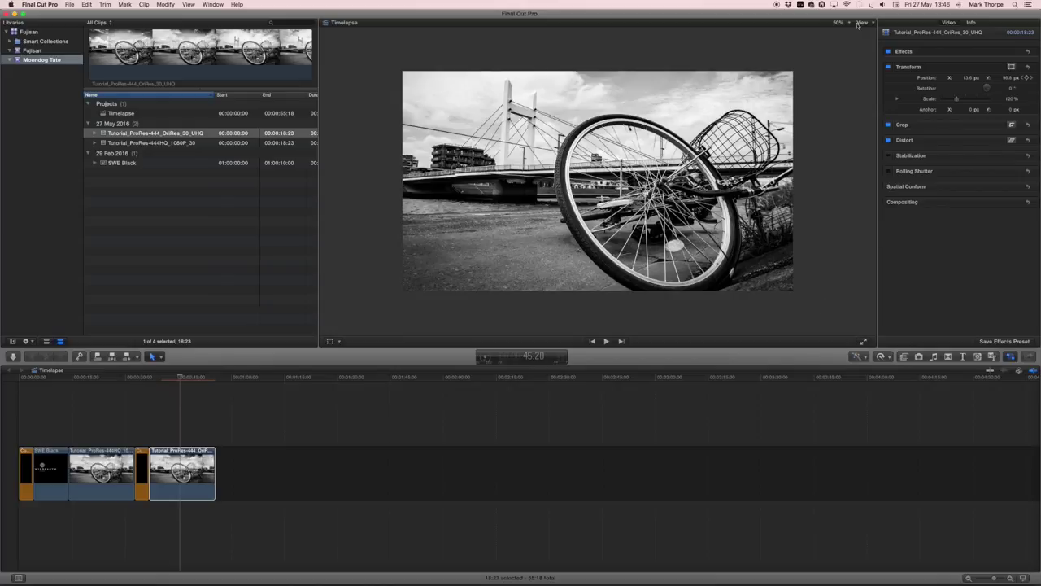
Set the viewer zoom to Fit and play the keyframed pan from the clip's start.
left_click(840, 22)
left_click(841, 31)
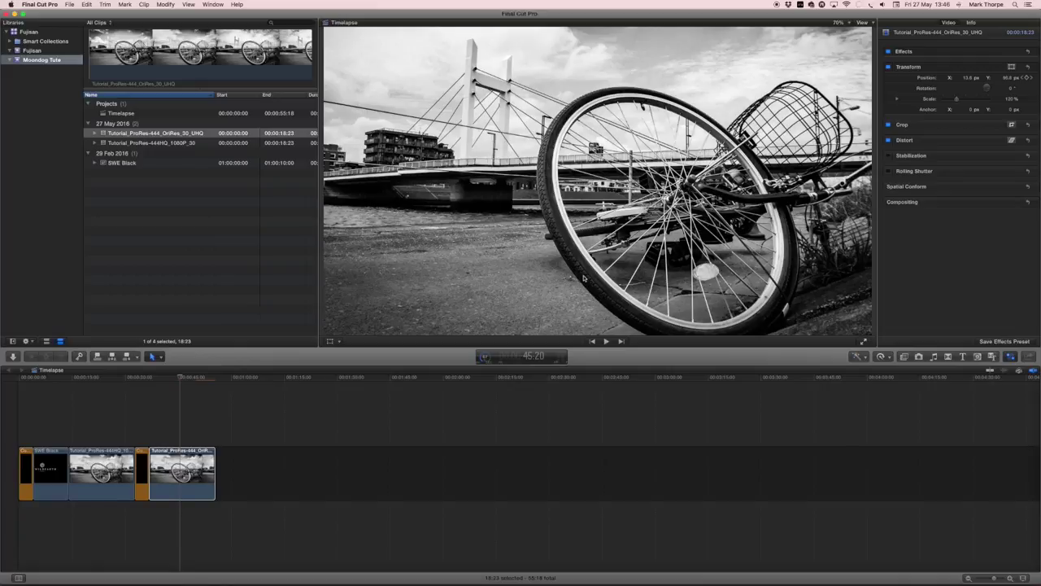
left_click(148, 378)
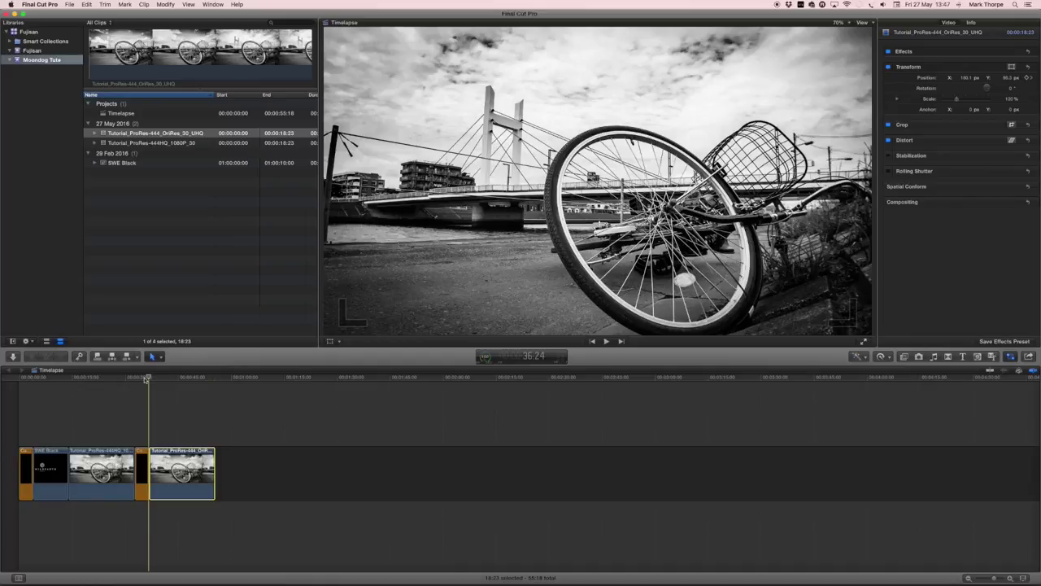
key("space")
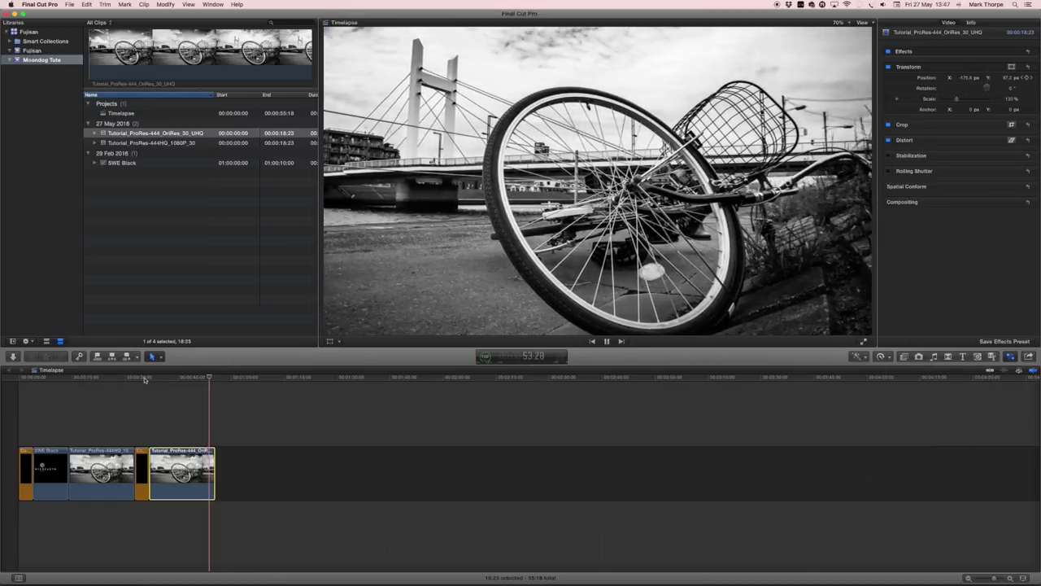
key("space")
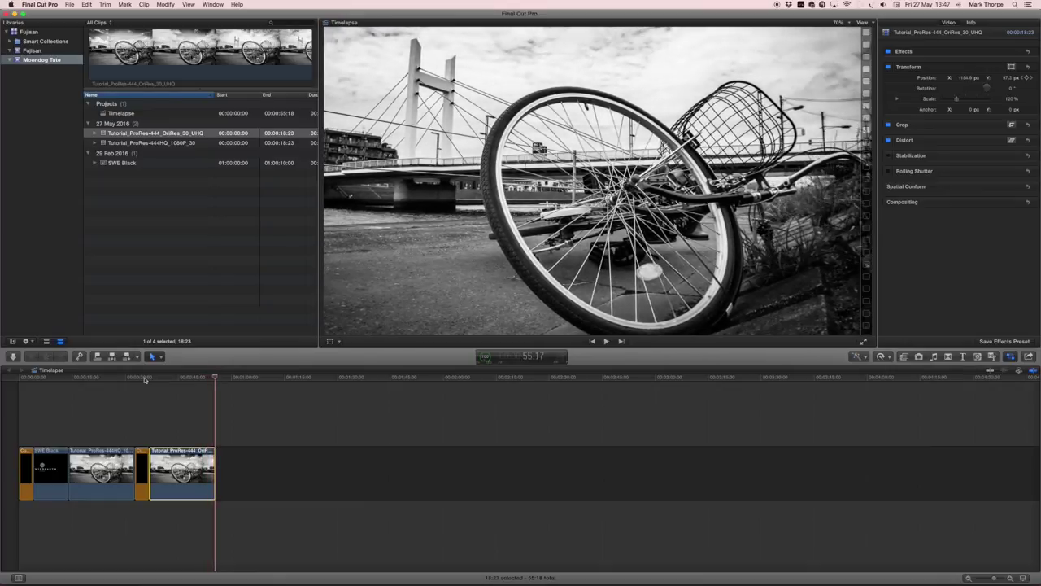
left_click(145, 379)
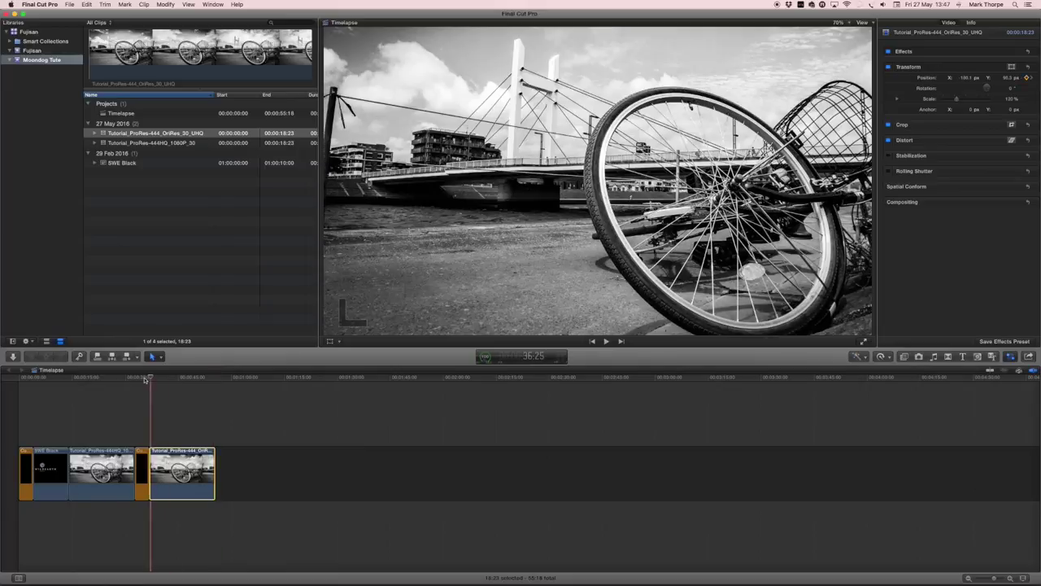
key("space")
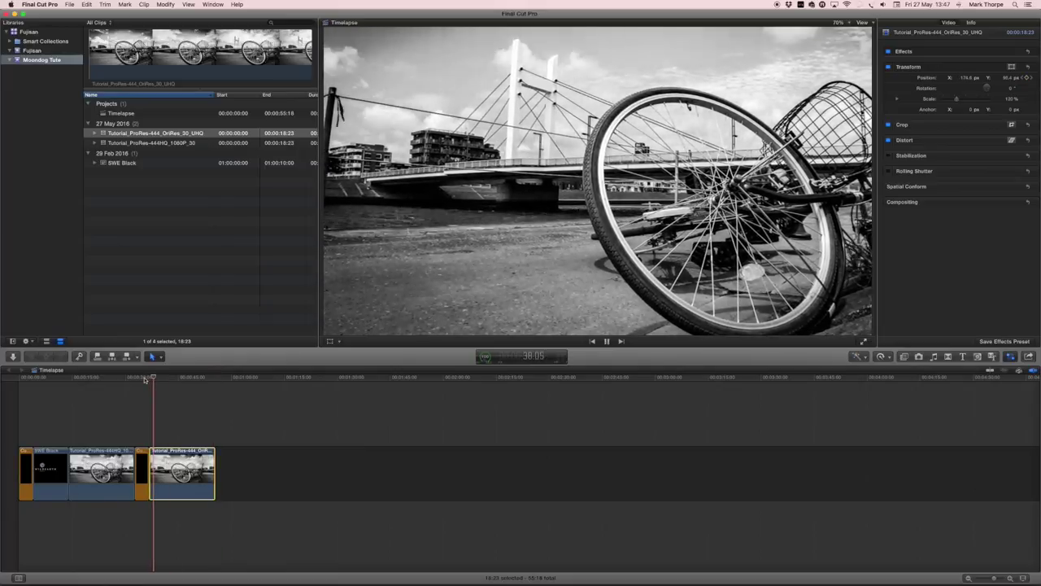